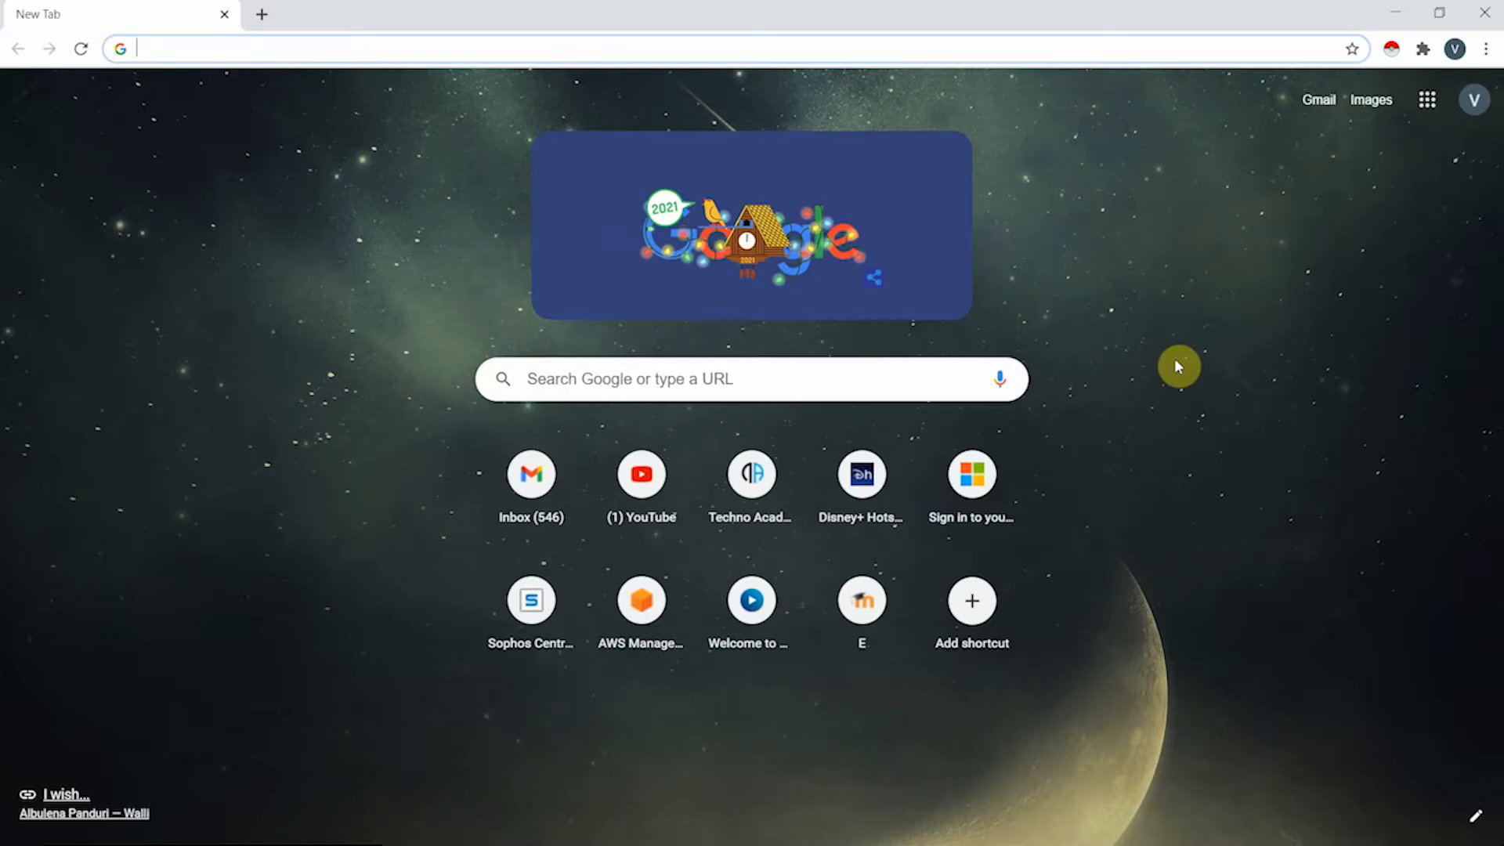
# - Go to ms.techno.academy from the Chrome address bar
pyautogui.write('ms.techno.academy')
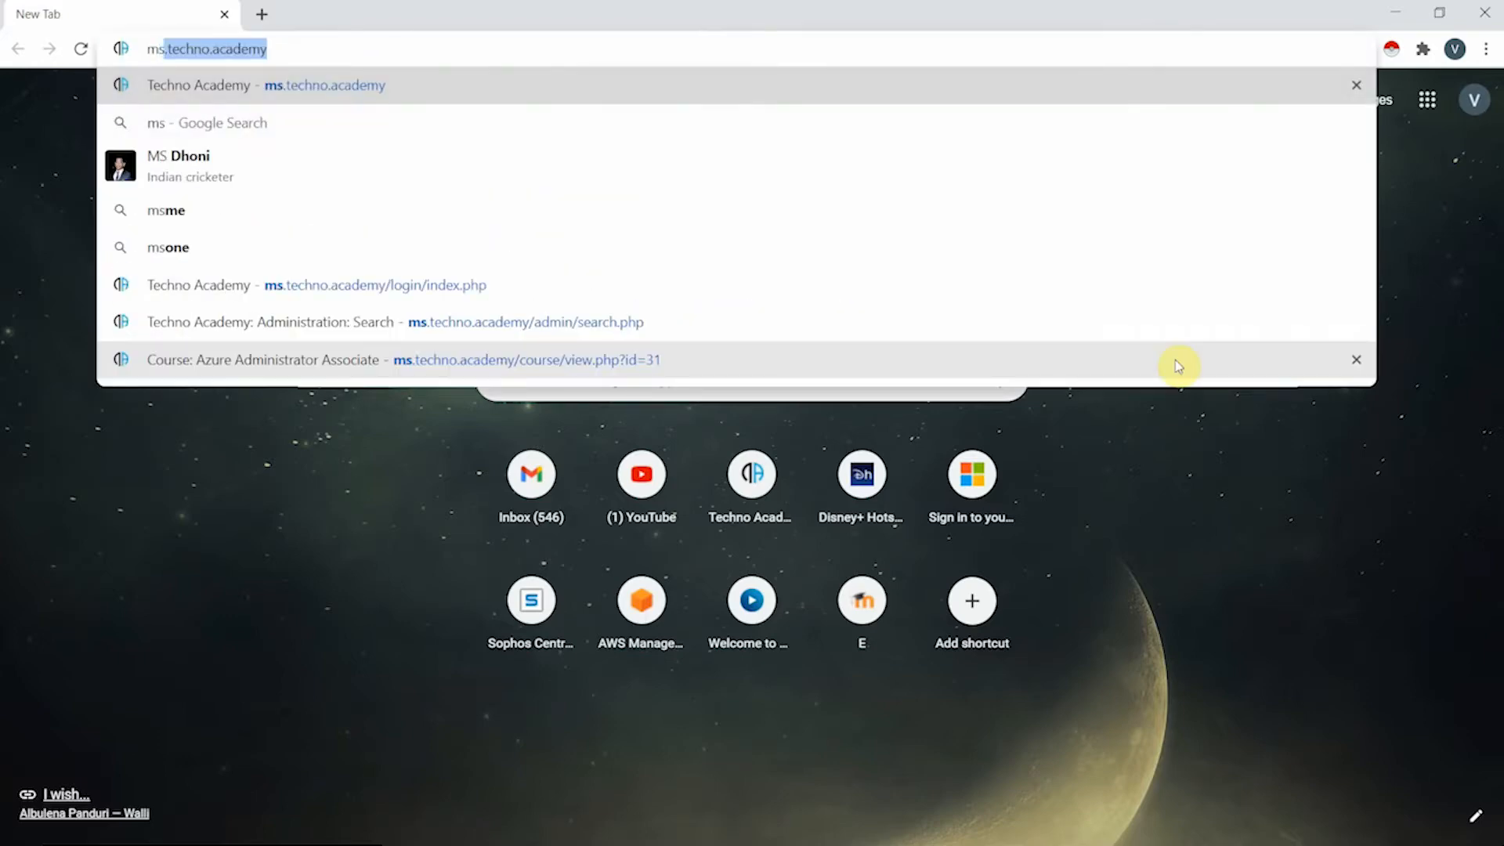
pyautogui.press('Return')
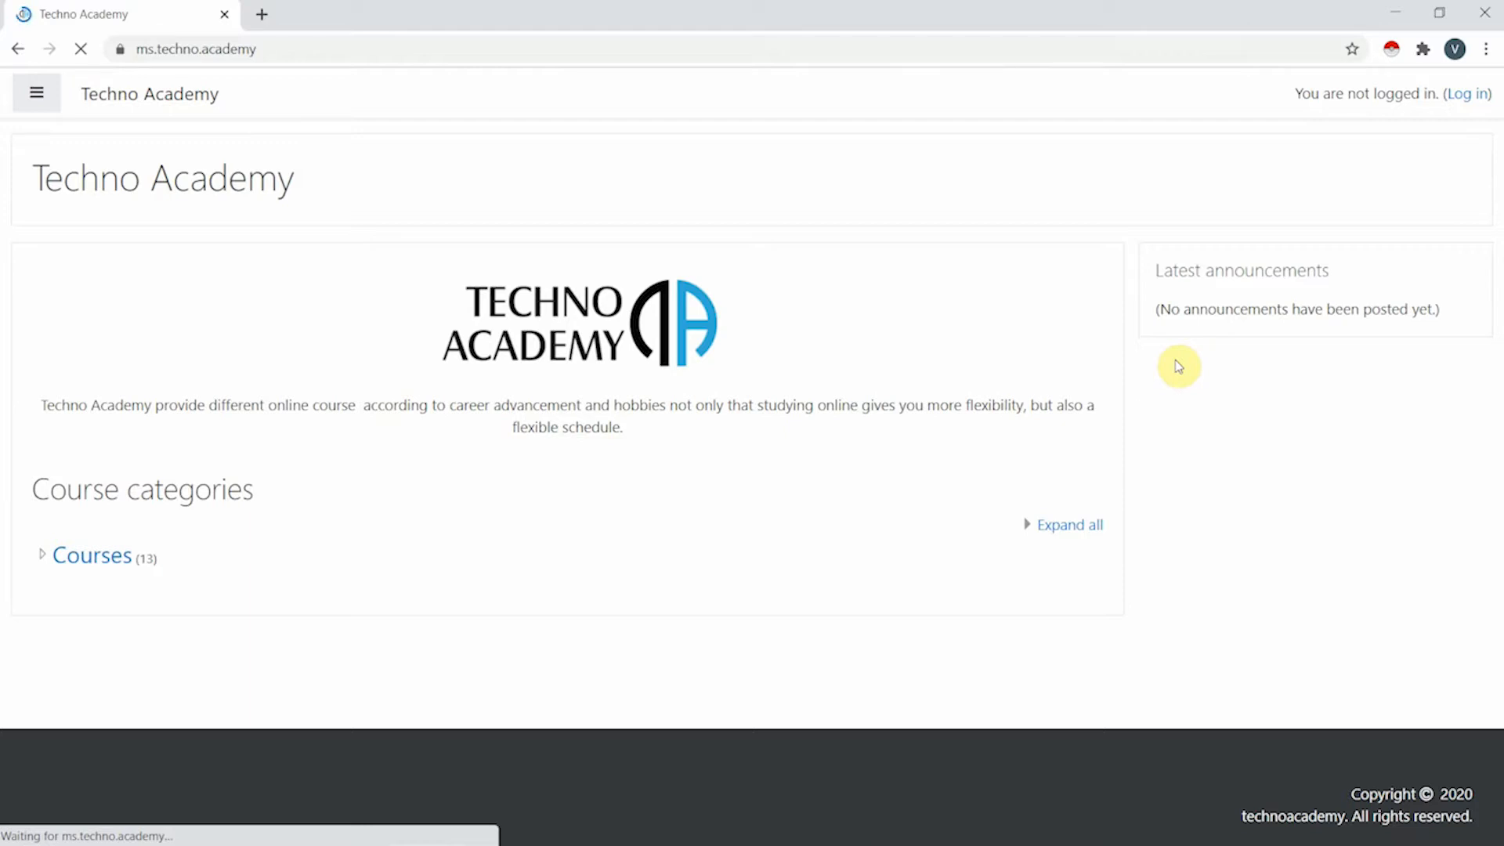
# - Open the Techno Academy login page, briefly trying Microsoft sign-in before returning to the username field
pyautogui.click(1478, 97)
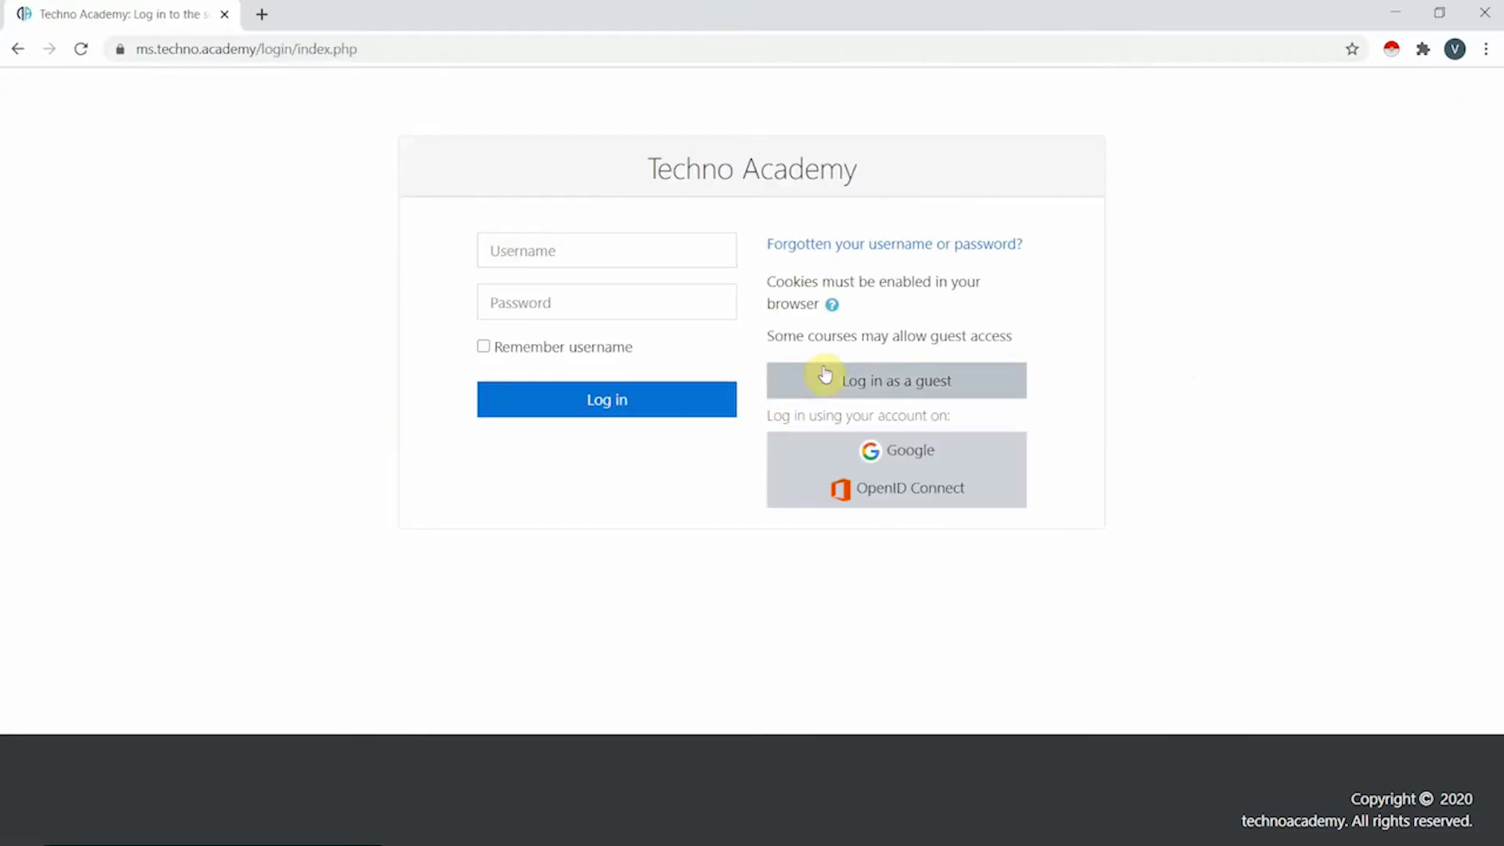
pyautogui.click(552, 249)
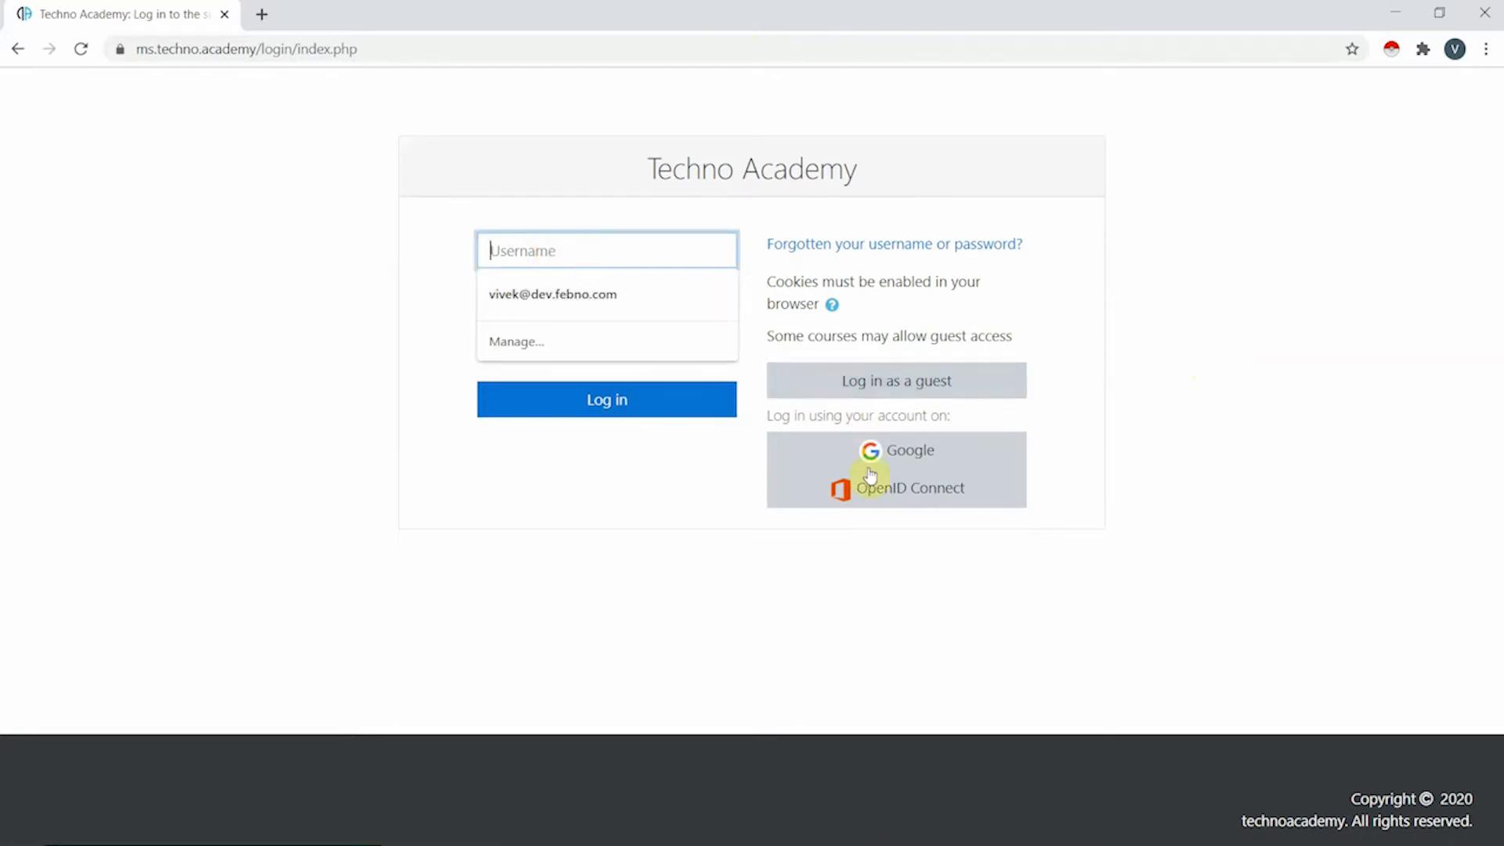
pyautogui.click(958, 494)
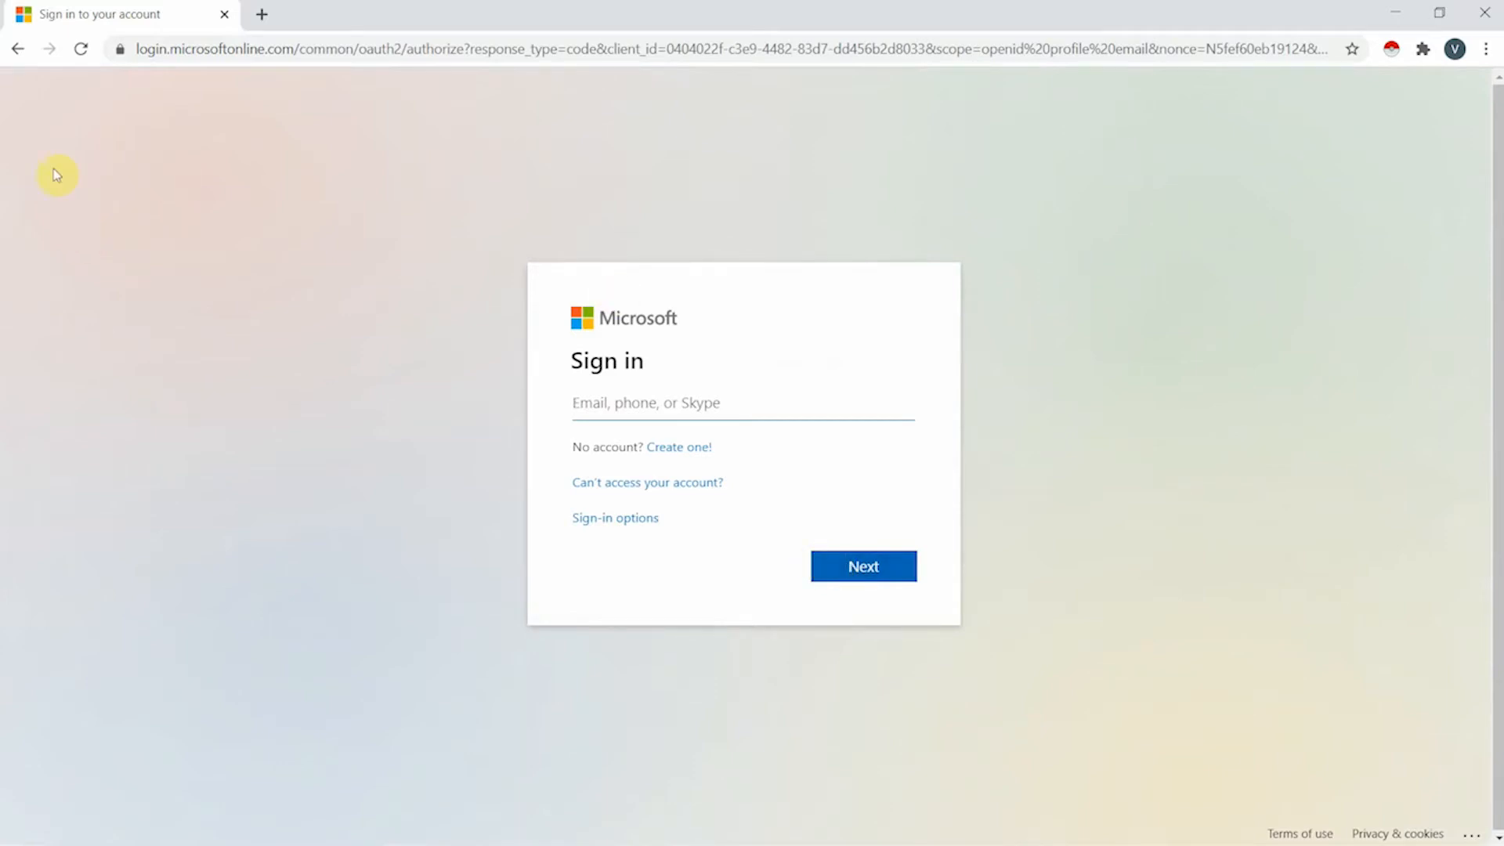
pyautogui.click(17, 49)
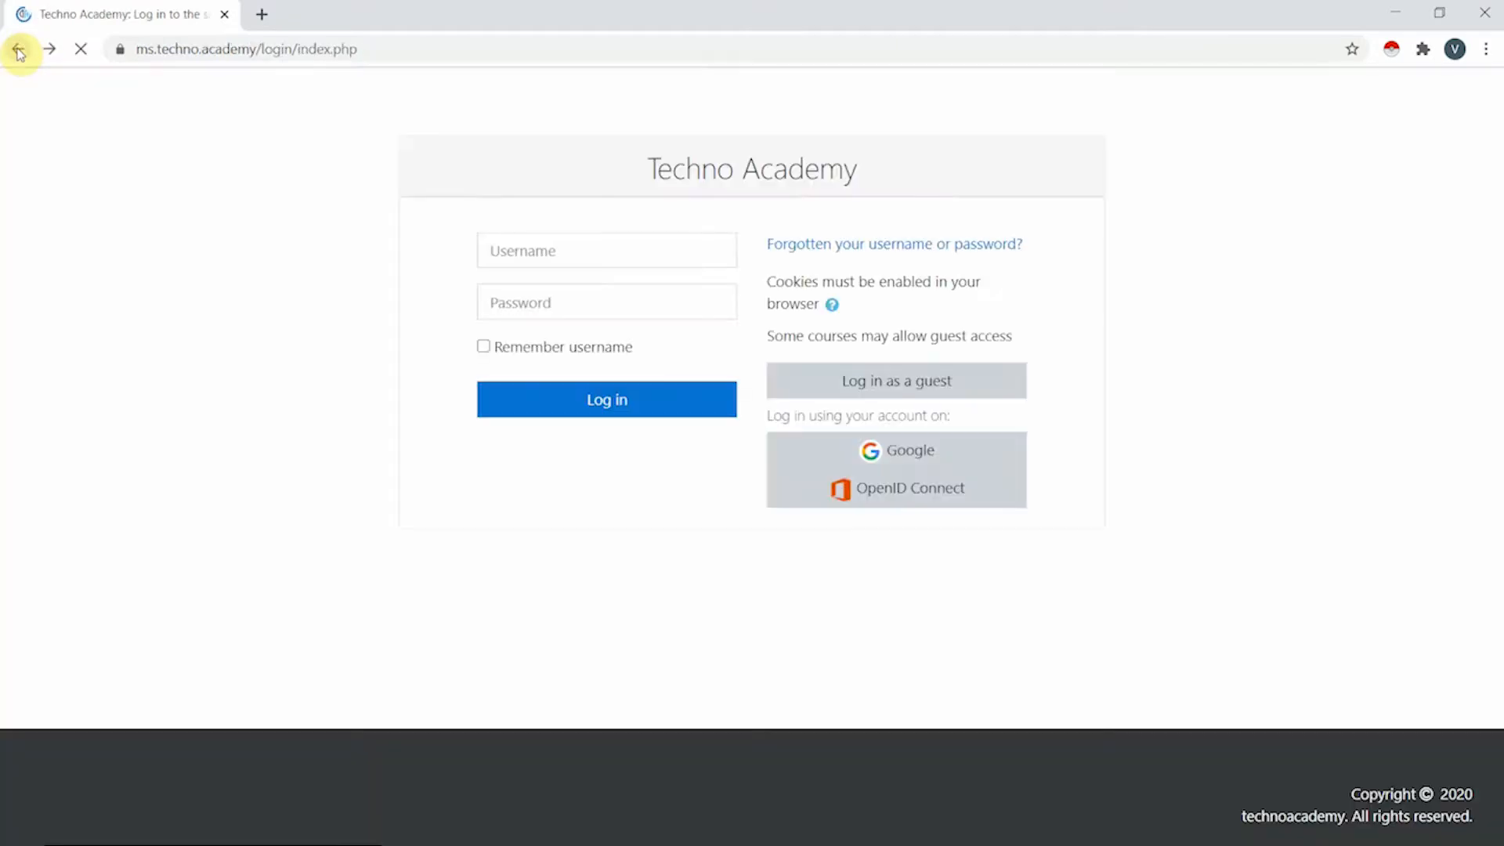
pyautogui.click(498, 249)
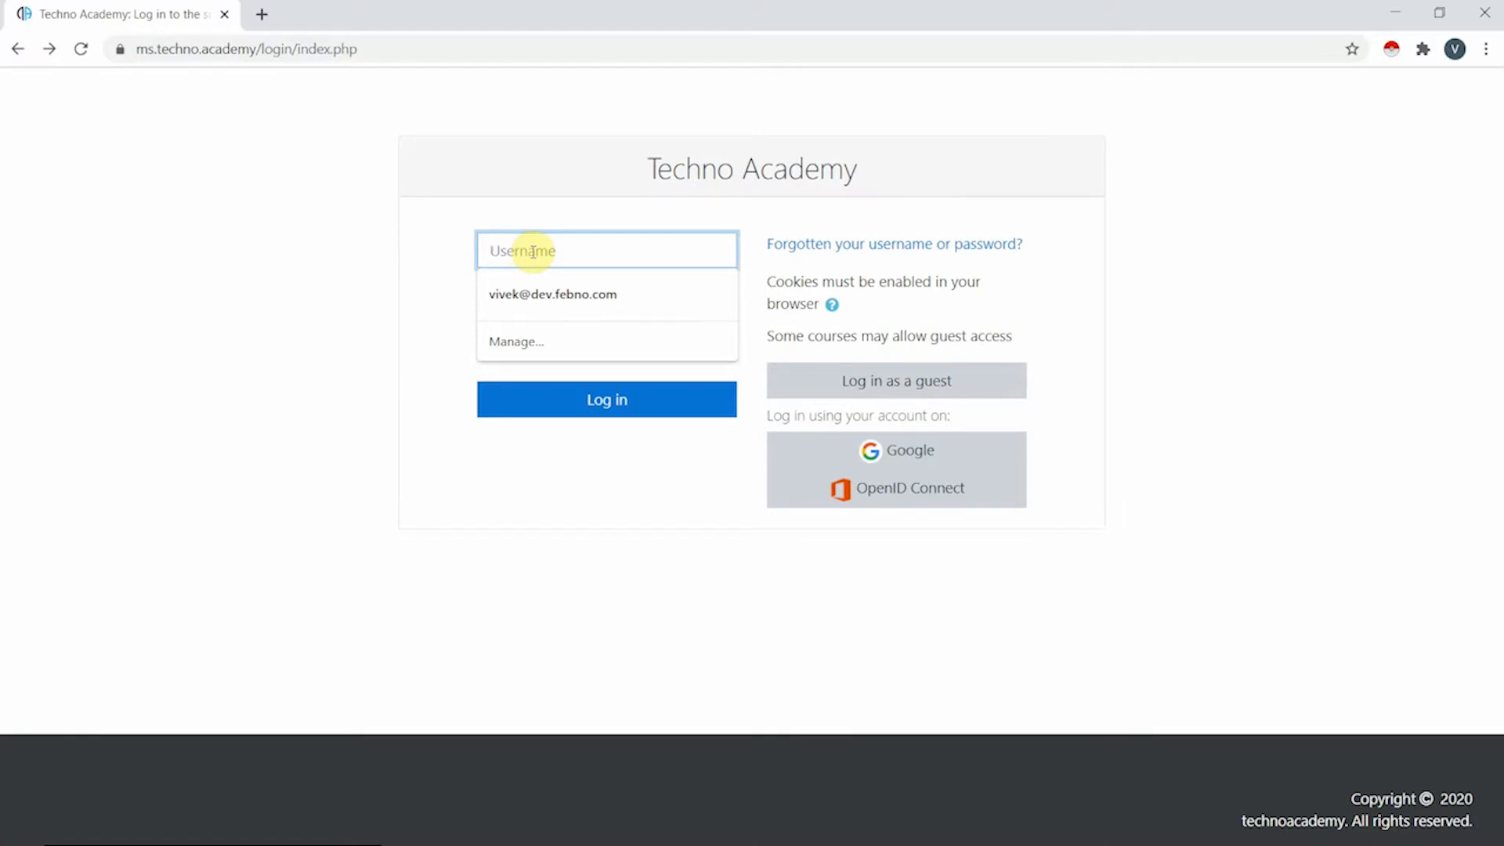
# - Log in with the teacher account's username and password
pyautogui.write('teacher')
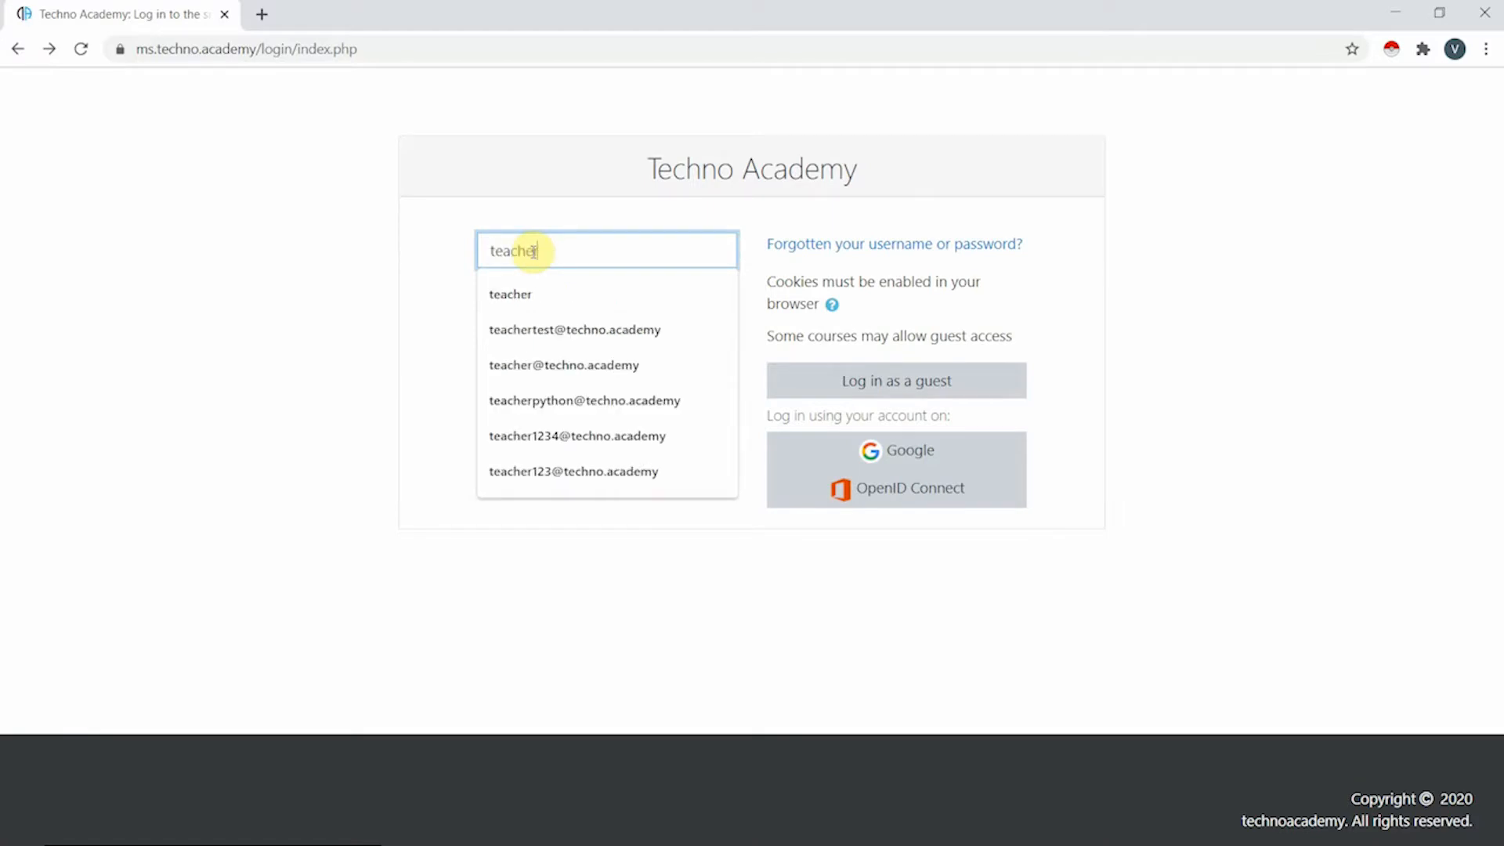
pyautogui.click(280, 291)
pyautogui.click(534, 304)
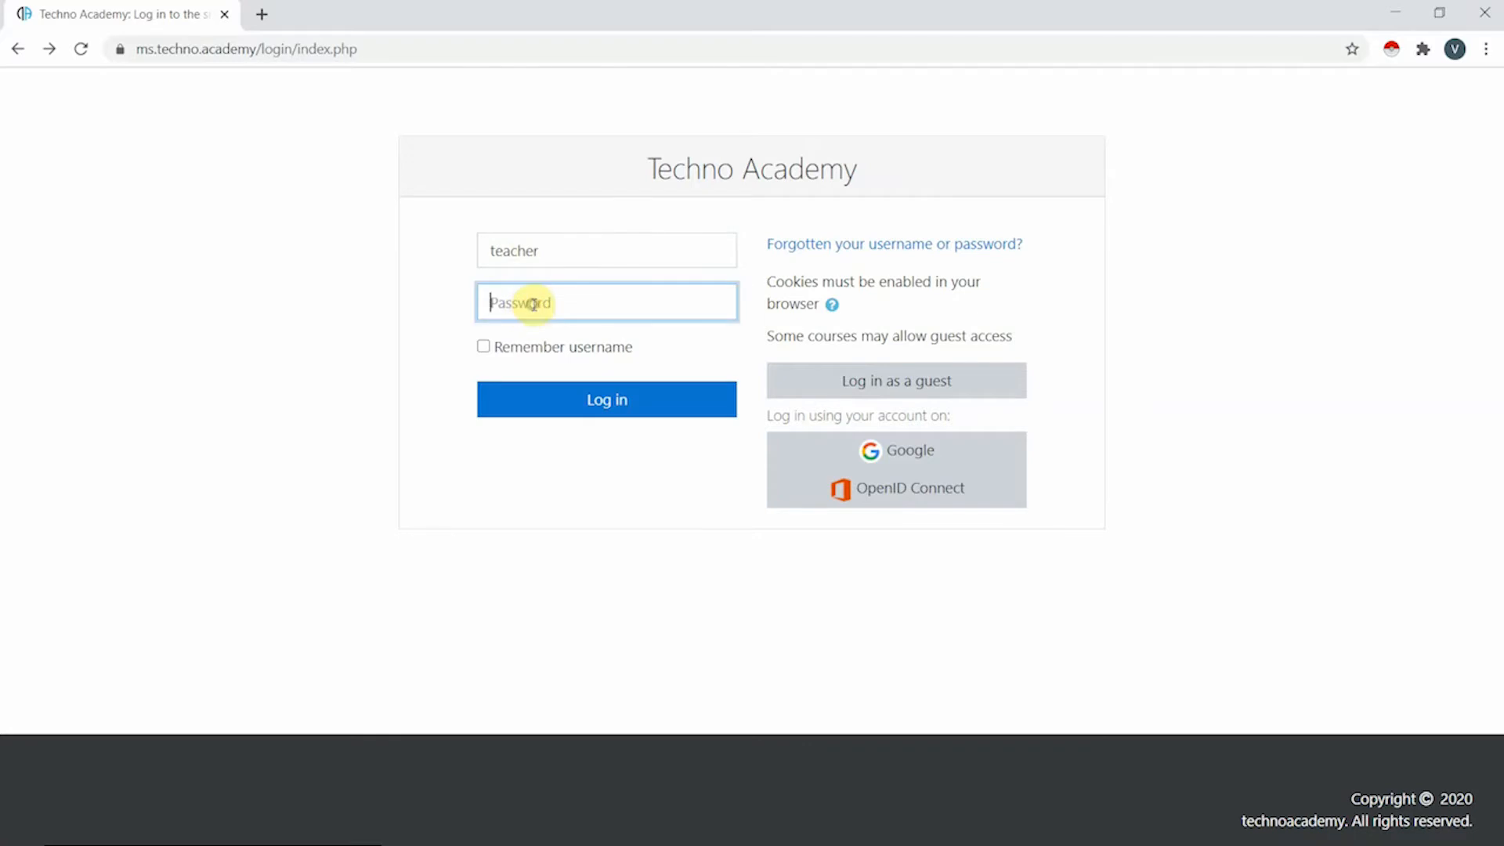
pyautogui.write('•••••••••')
pyautogui.press('Return')
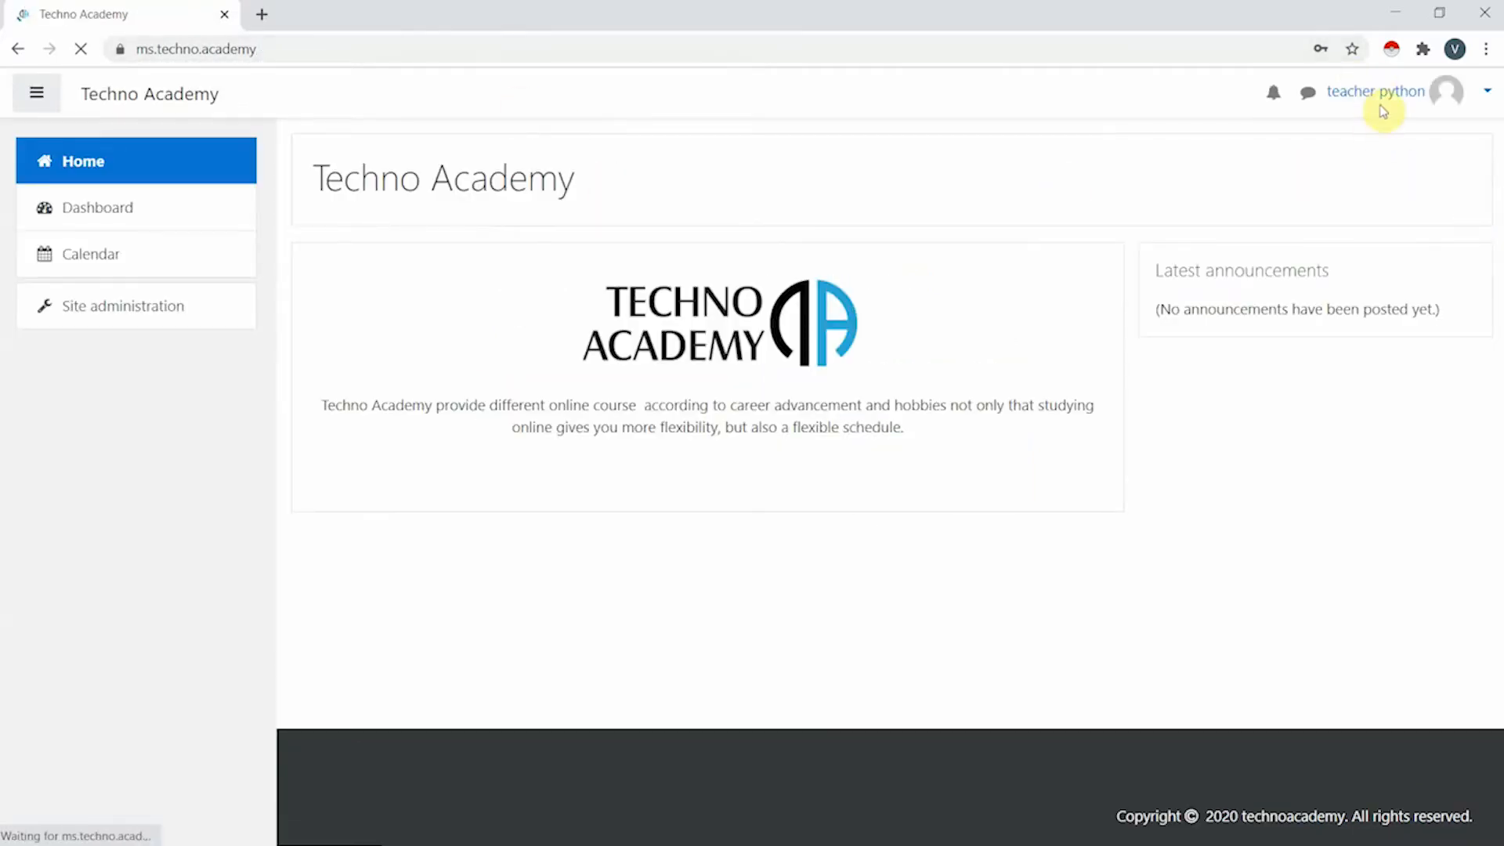
# - Open the account menu at the top right to reach the teacher's profile
pyautogui.click(1422, 94)
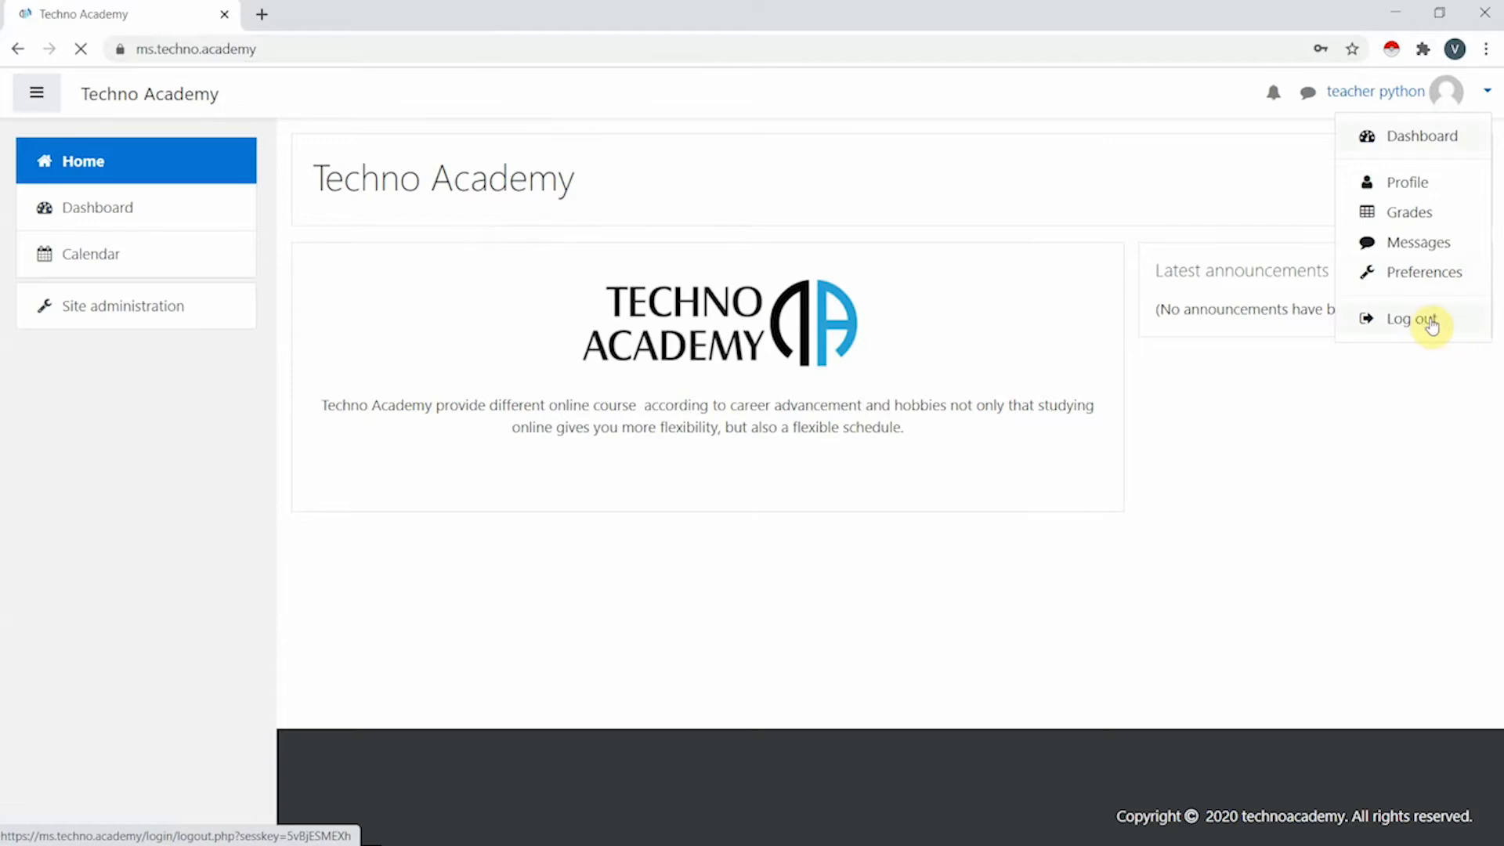
pyautogui.press('Escape')
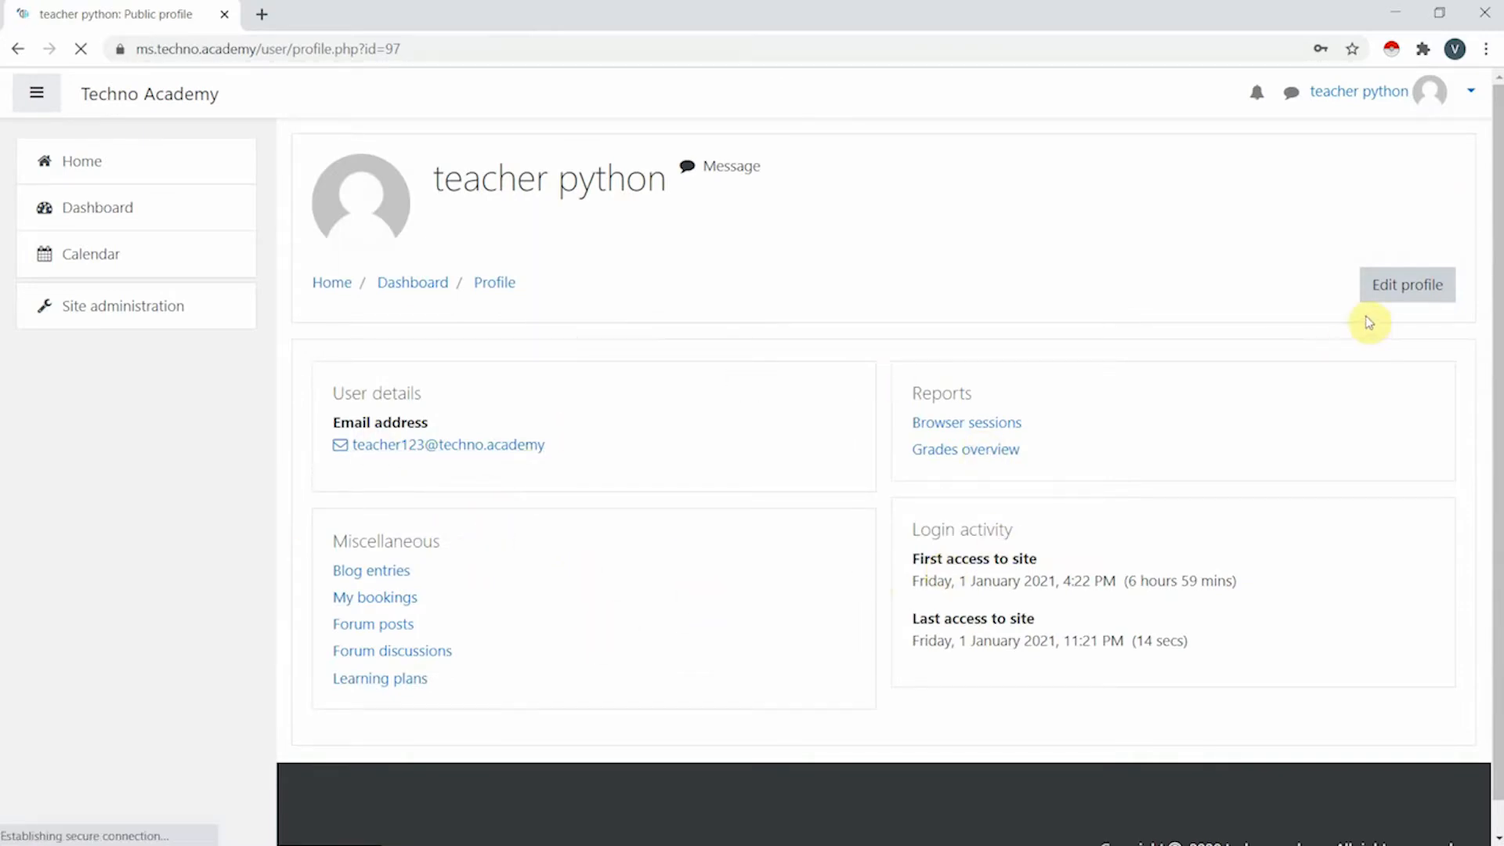
# - Check Group and Private messages and notifications, then return to the site home page
pyautogui.click(1403, 93)
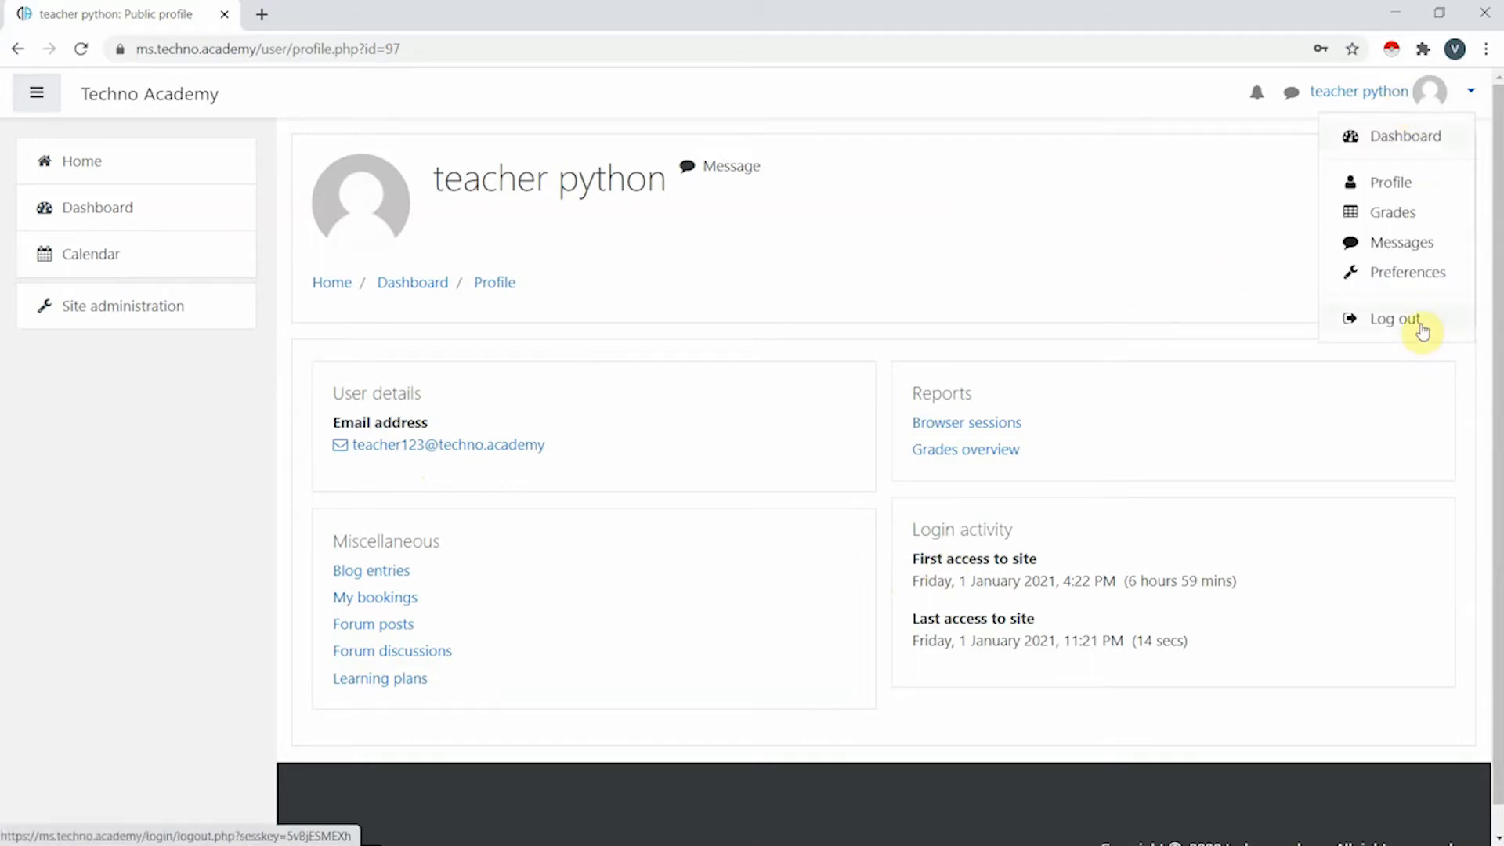
pyautogui.press('Escape')
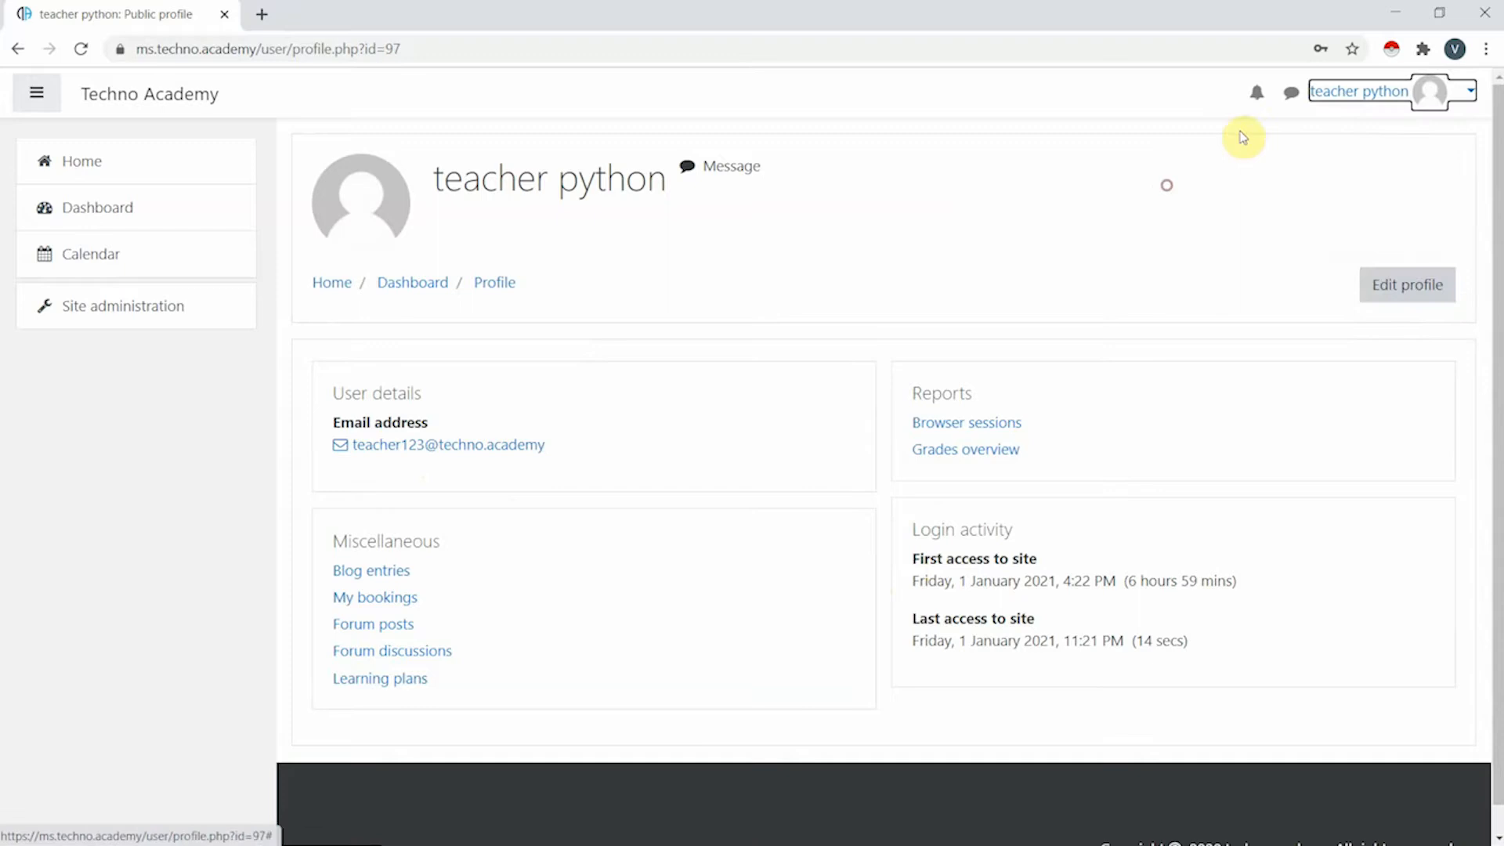
pyautogui.click(1293, 94)
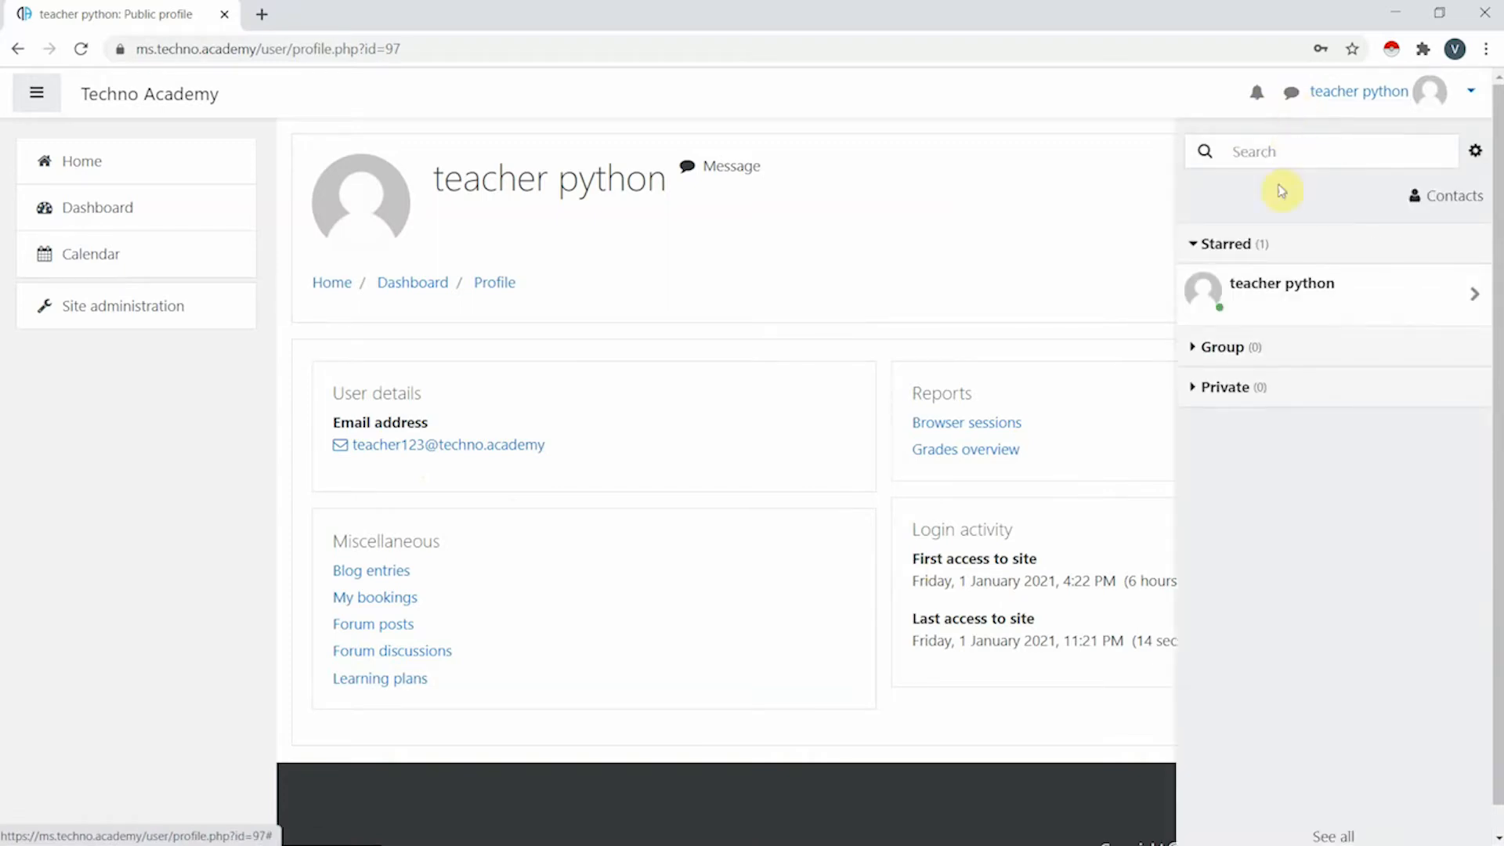
pyautogui.click(1247, 347)
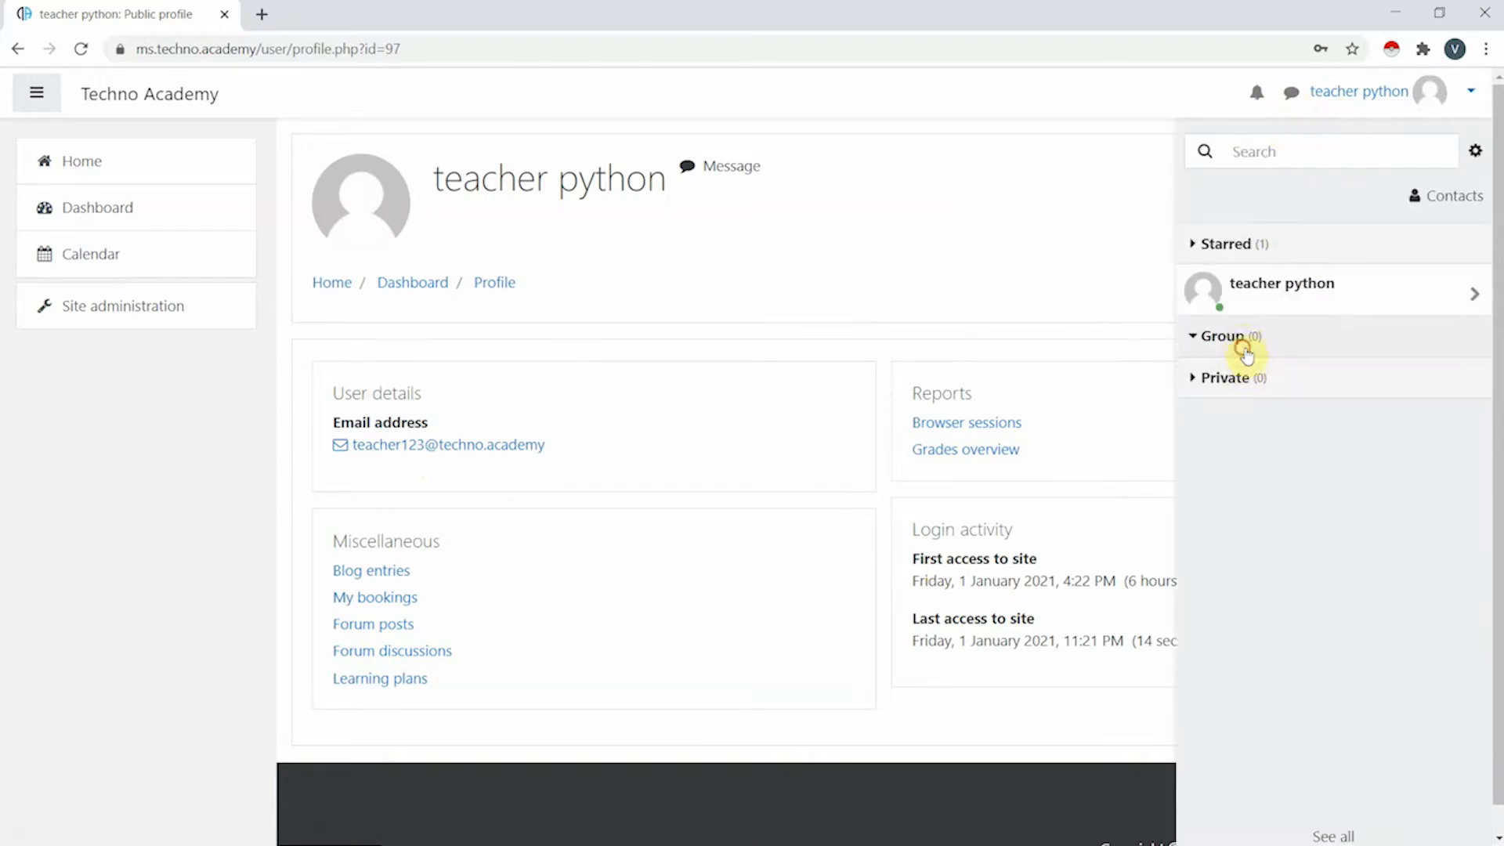
pyautogui.click(1228, 389)
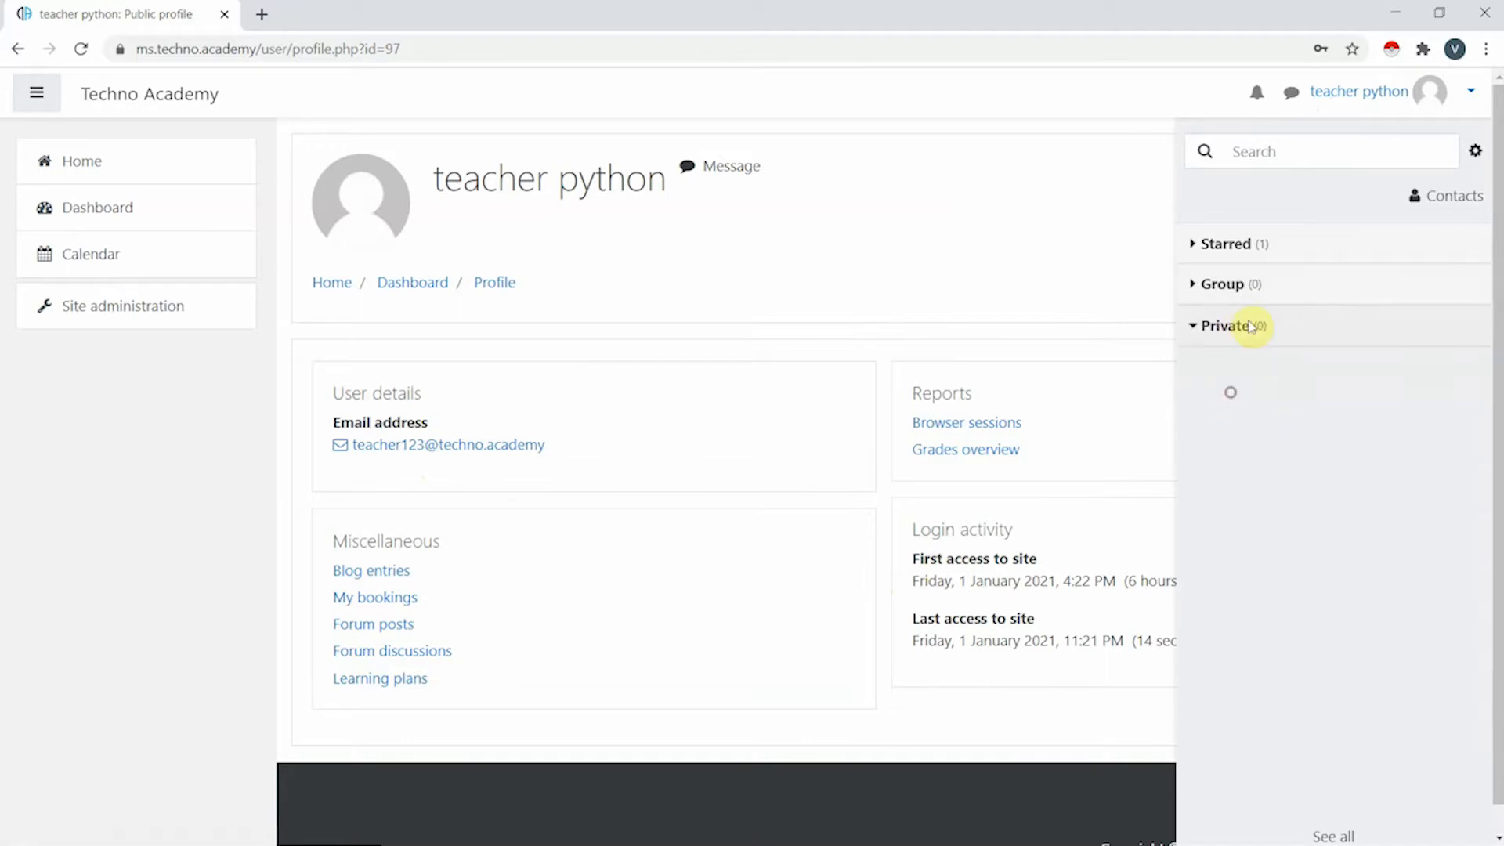
pyautogui.click(1258, 99)
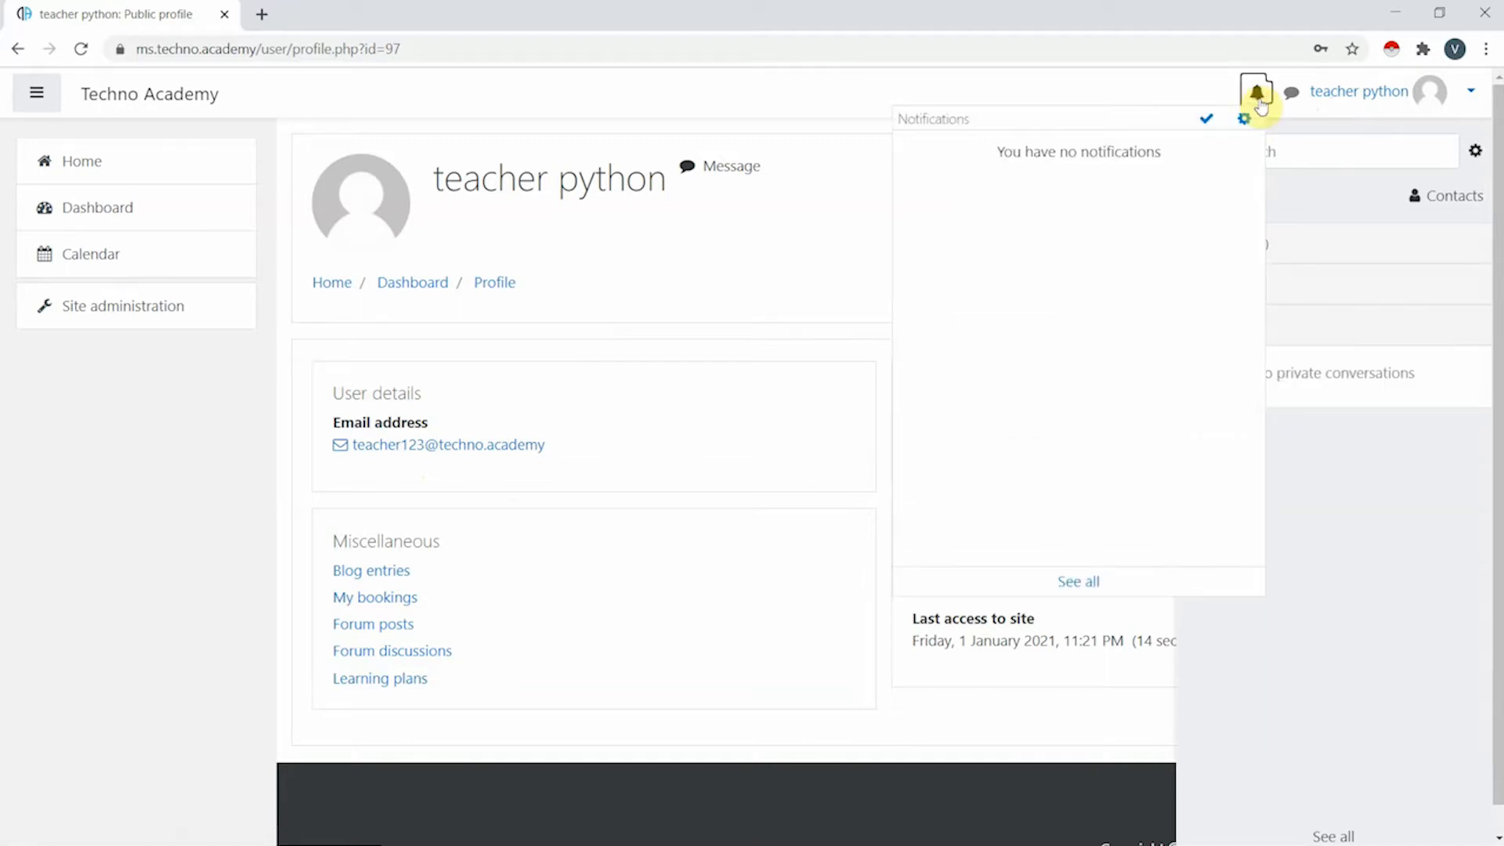
pyautogui.click(1259, 99)
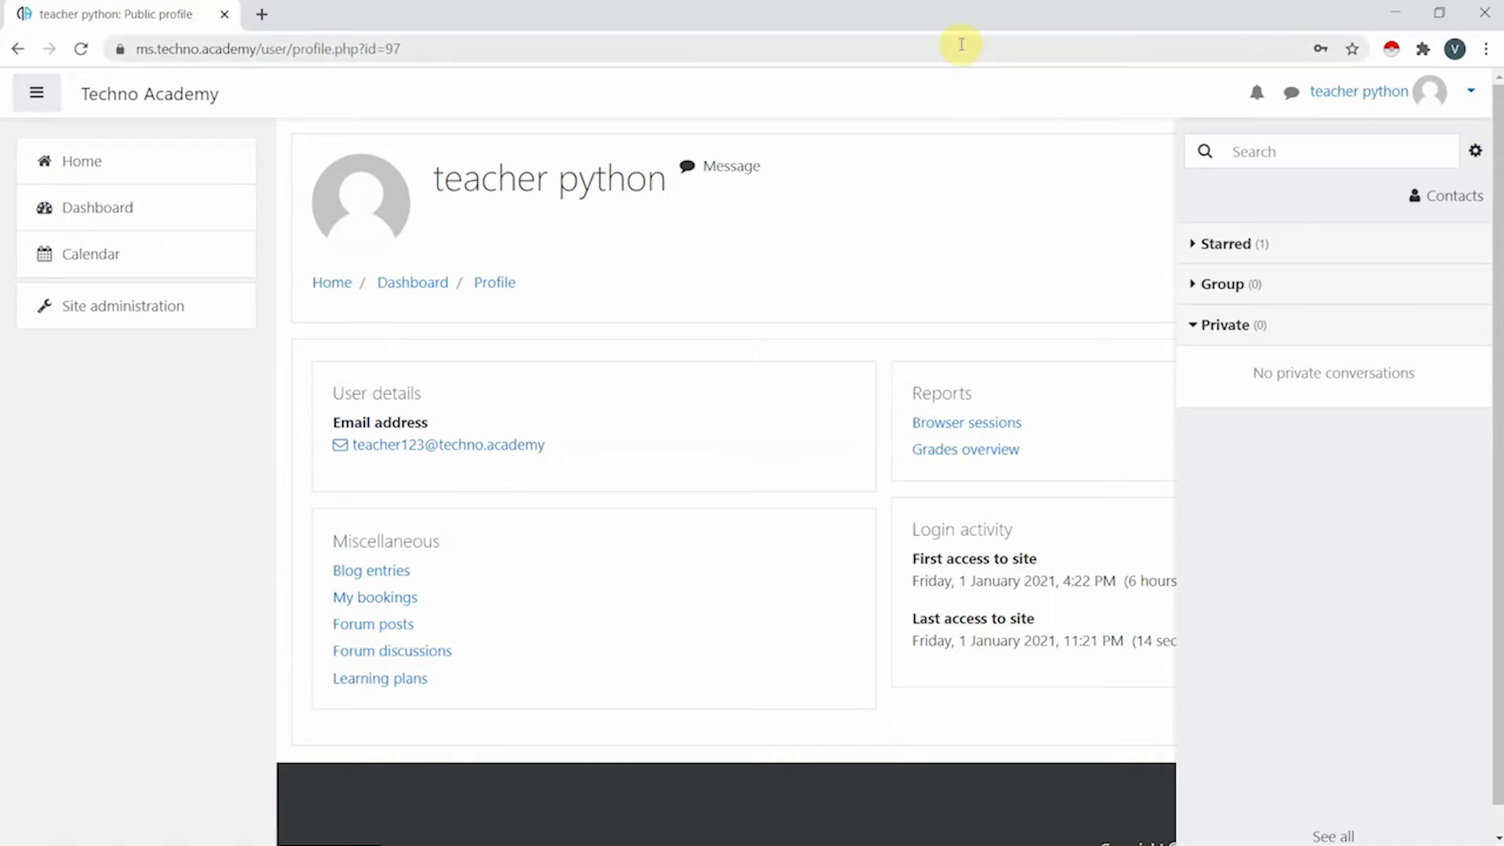
pyautogui.click(100, 171)
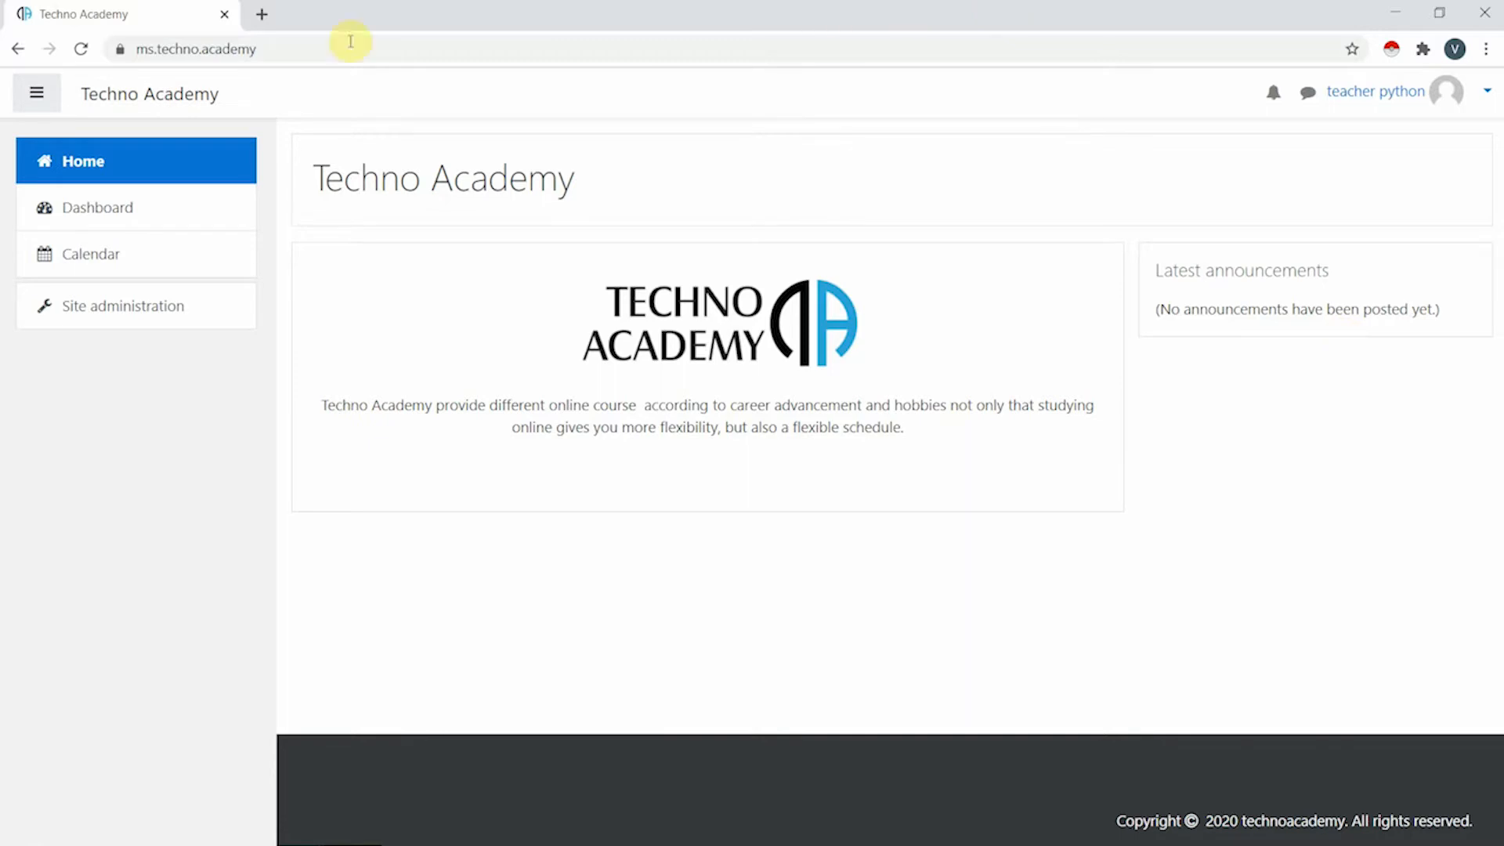
# - Open the Dashboard and look through its empty Course overview
pyautogui.click(115, 216)
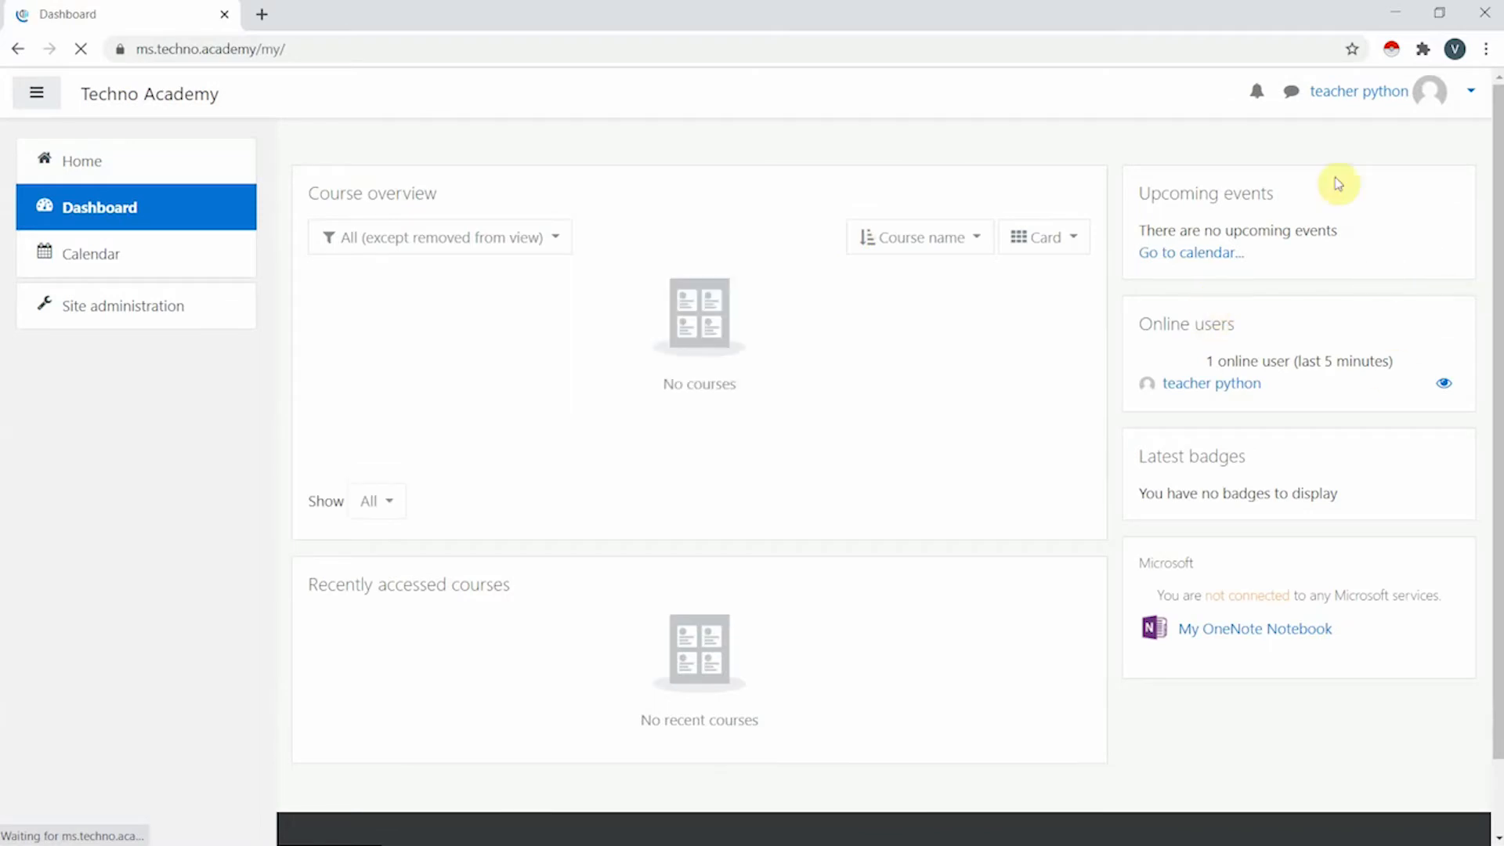
pyautogui.scroll(-1, 616, 305)
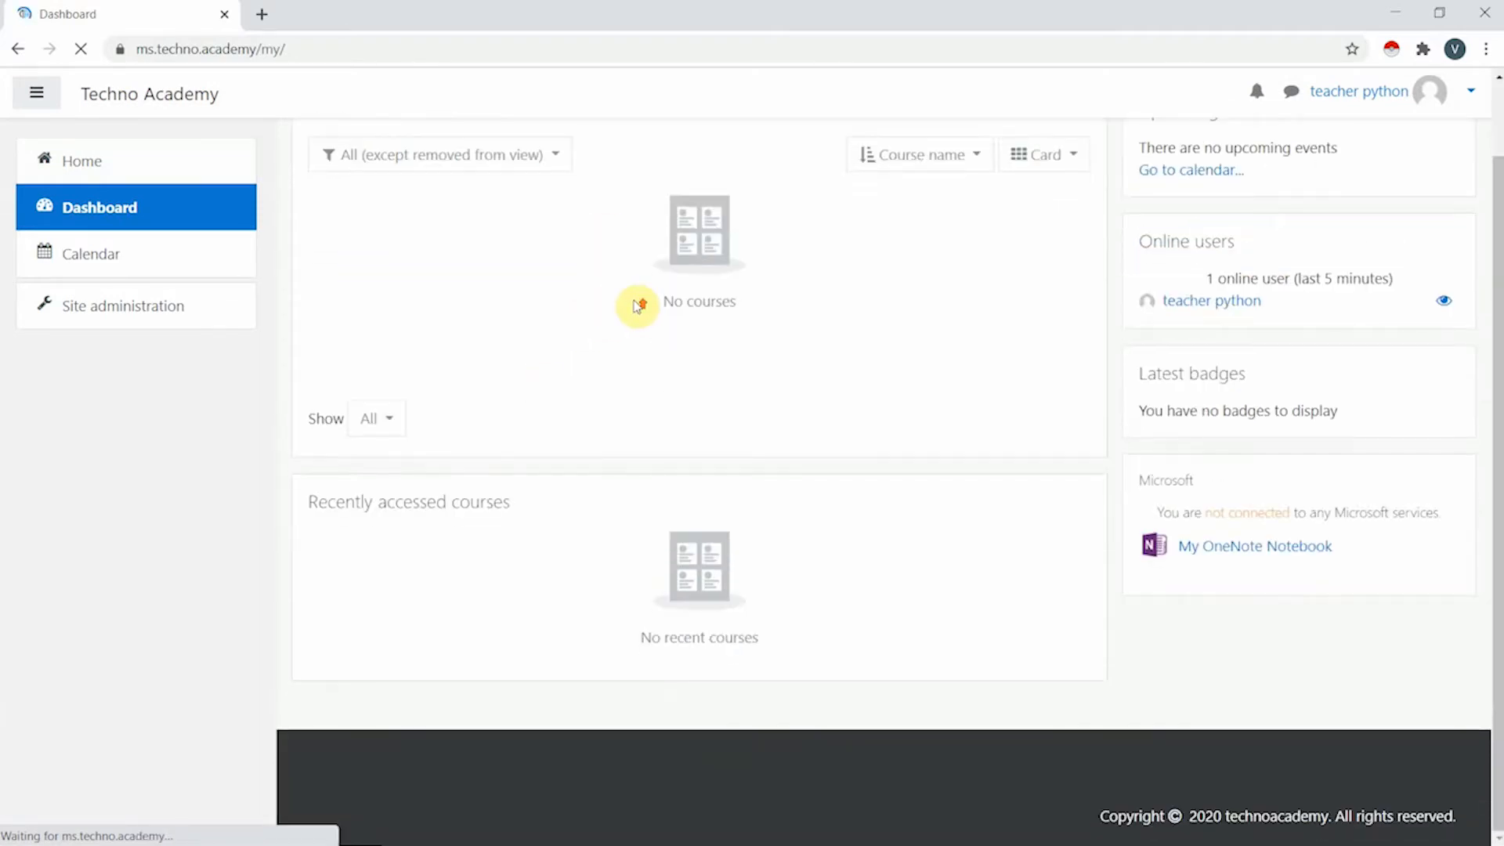
pyautogui.scroll(1, 638, 302)
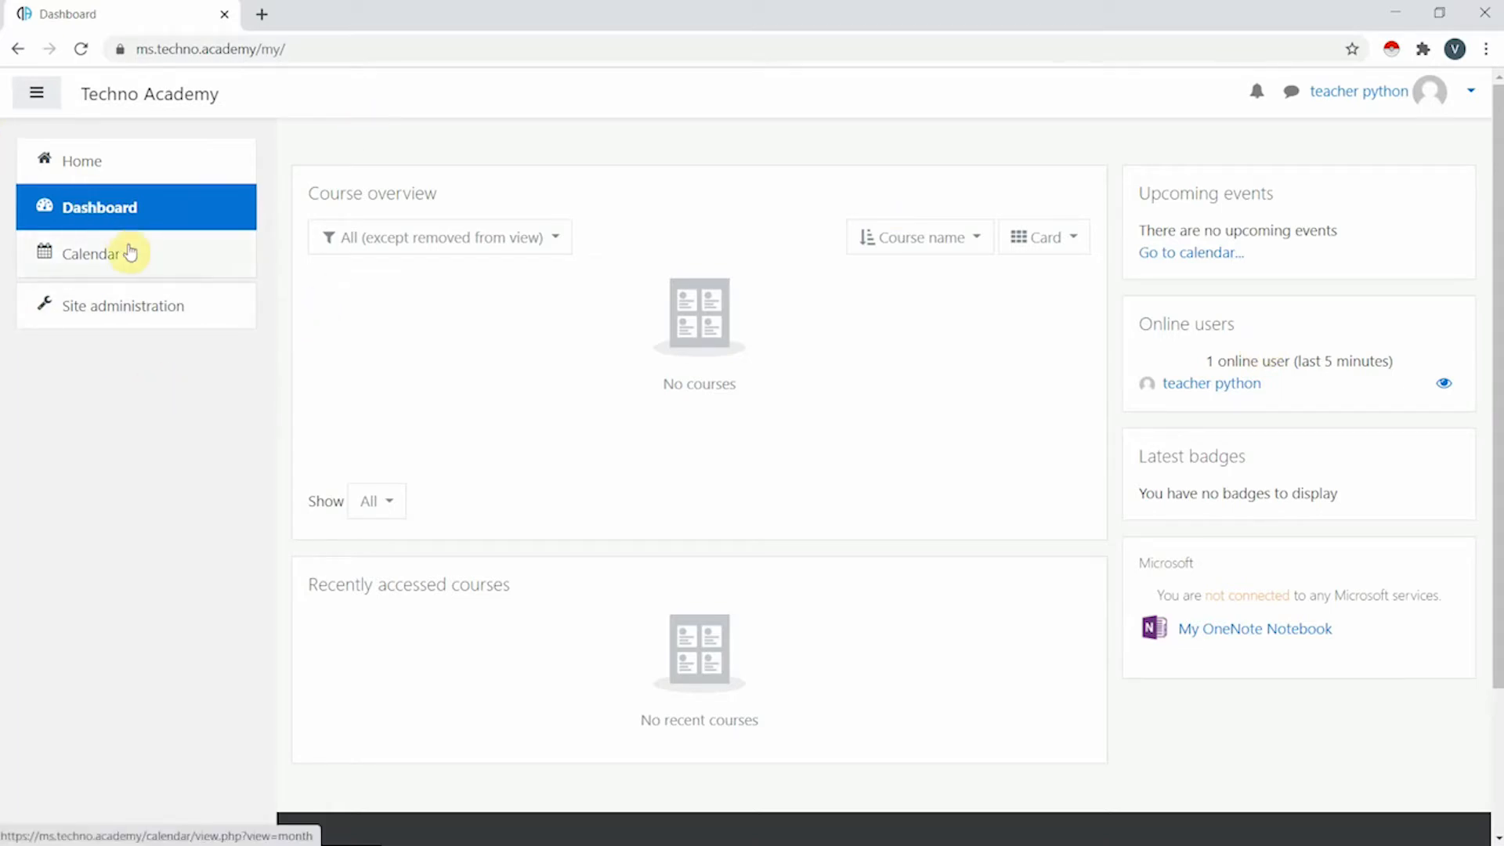
# - Open the Calendar and look through the empty January 2021 month view
pyautogui.click(144, 262)
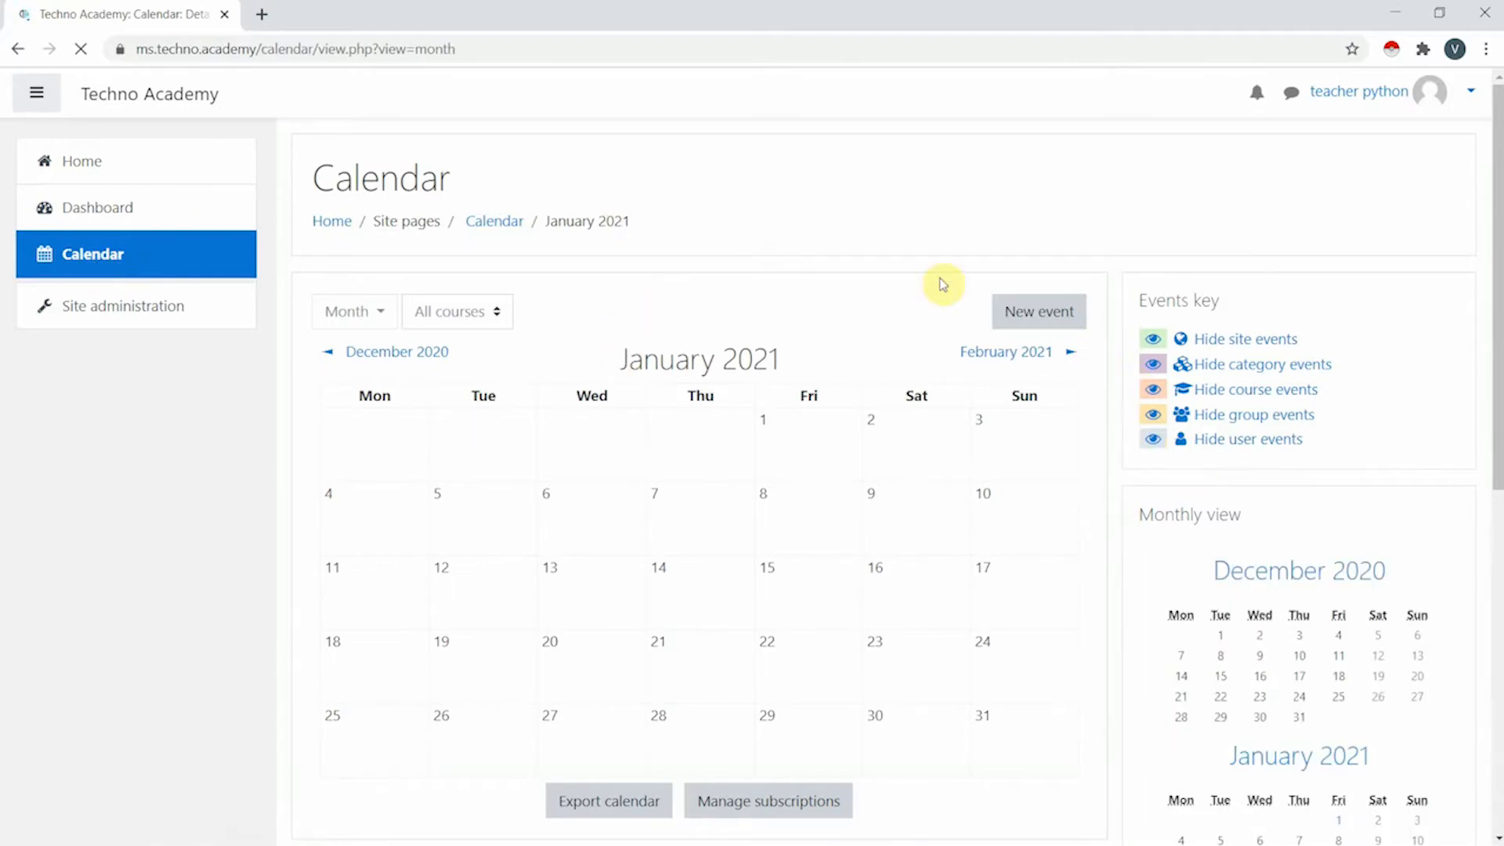
pyautogui.scroll(-4, 980, 270)
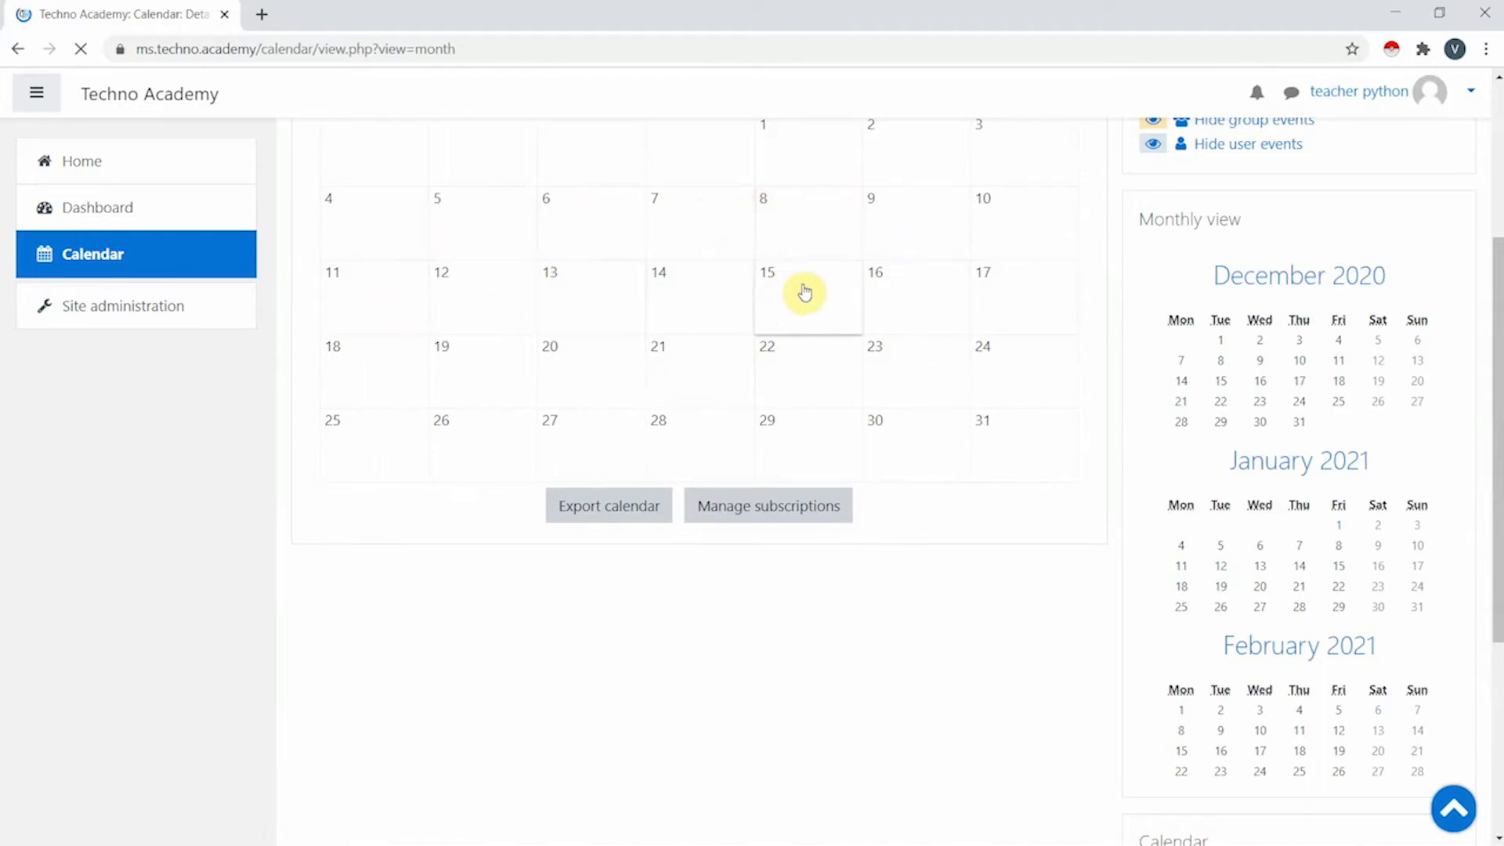
pyautogui.scroll(3, 803, 293)
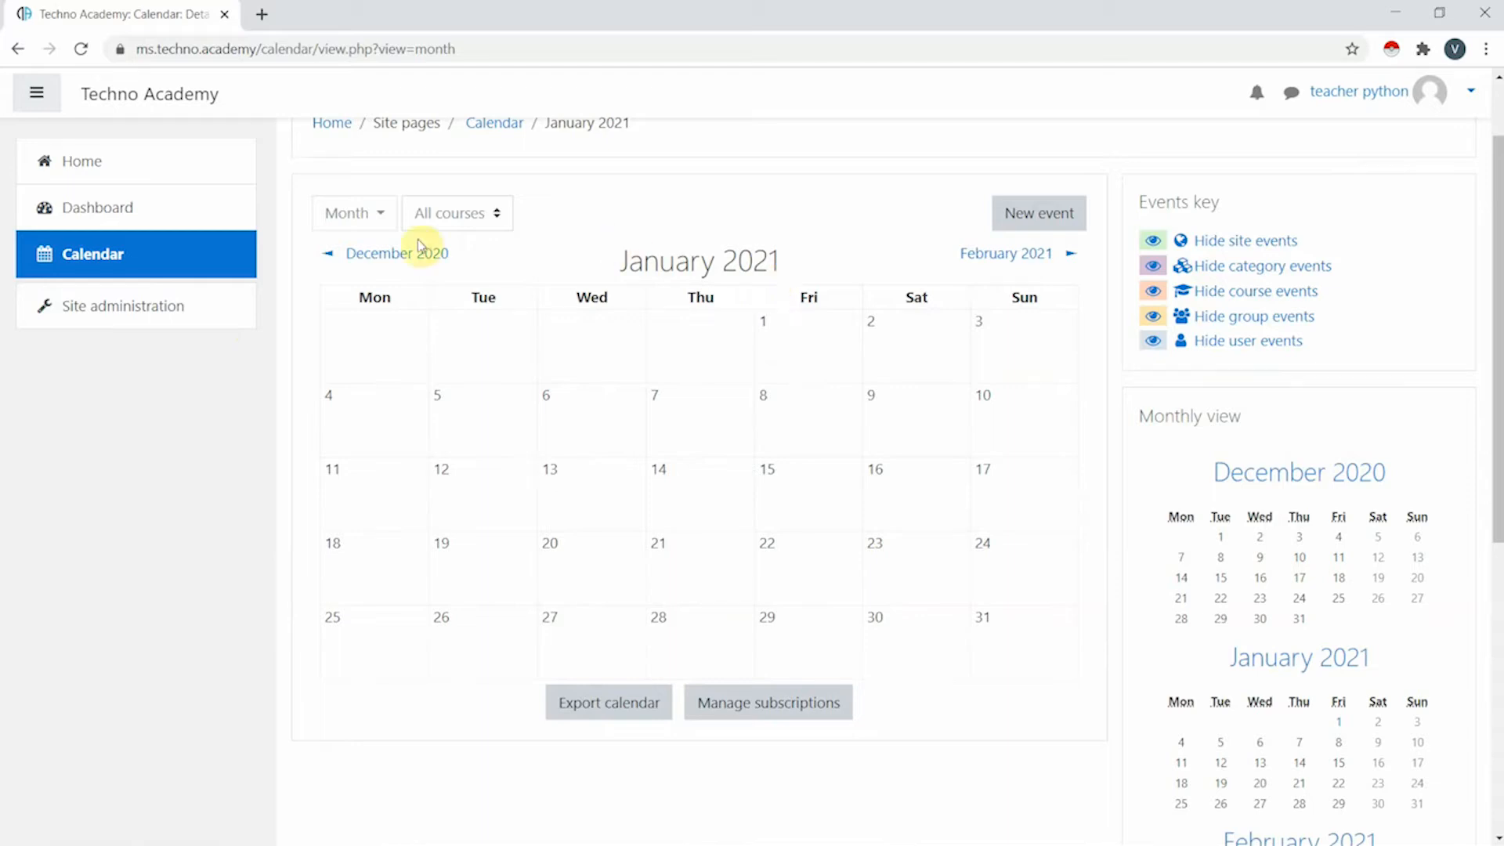
# - Go to Site administration > Manage courses and categories, listing all 13 courses
pyautogui.click(153, 313)
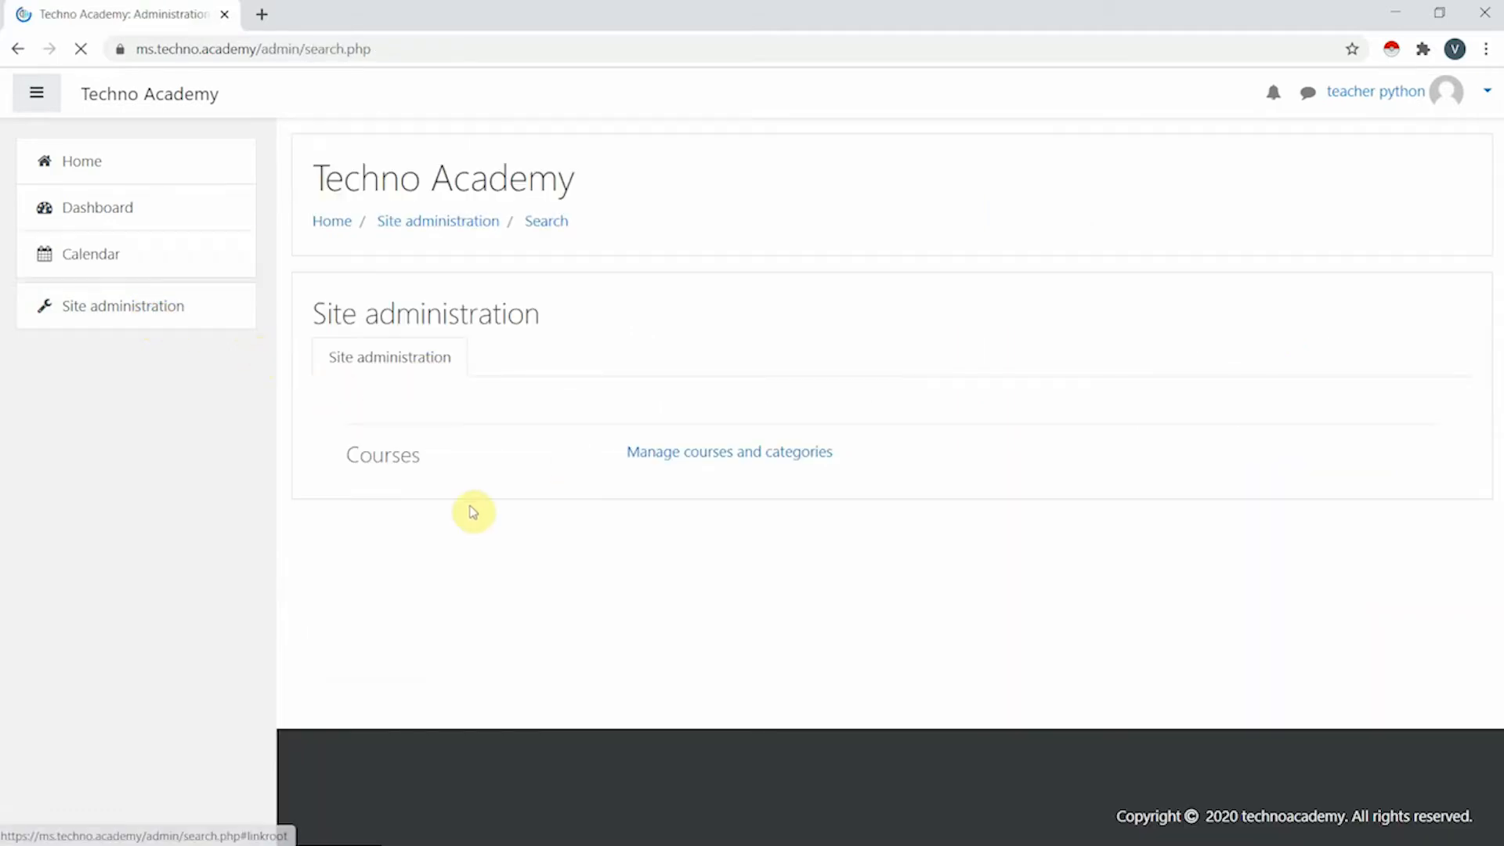
pyautogui.click(760, 464)
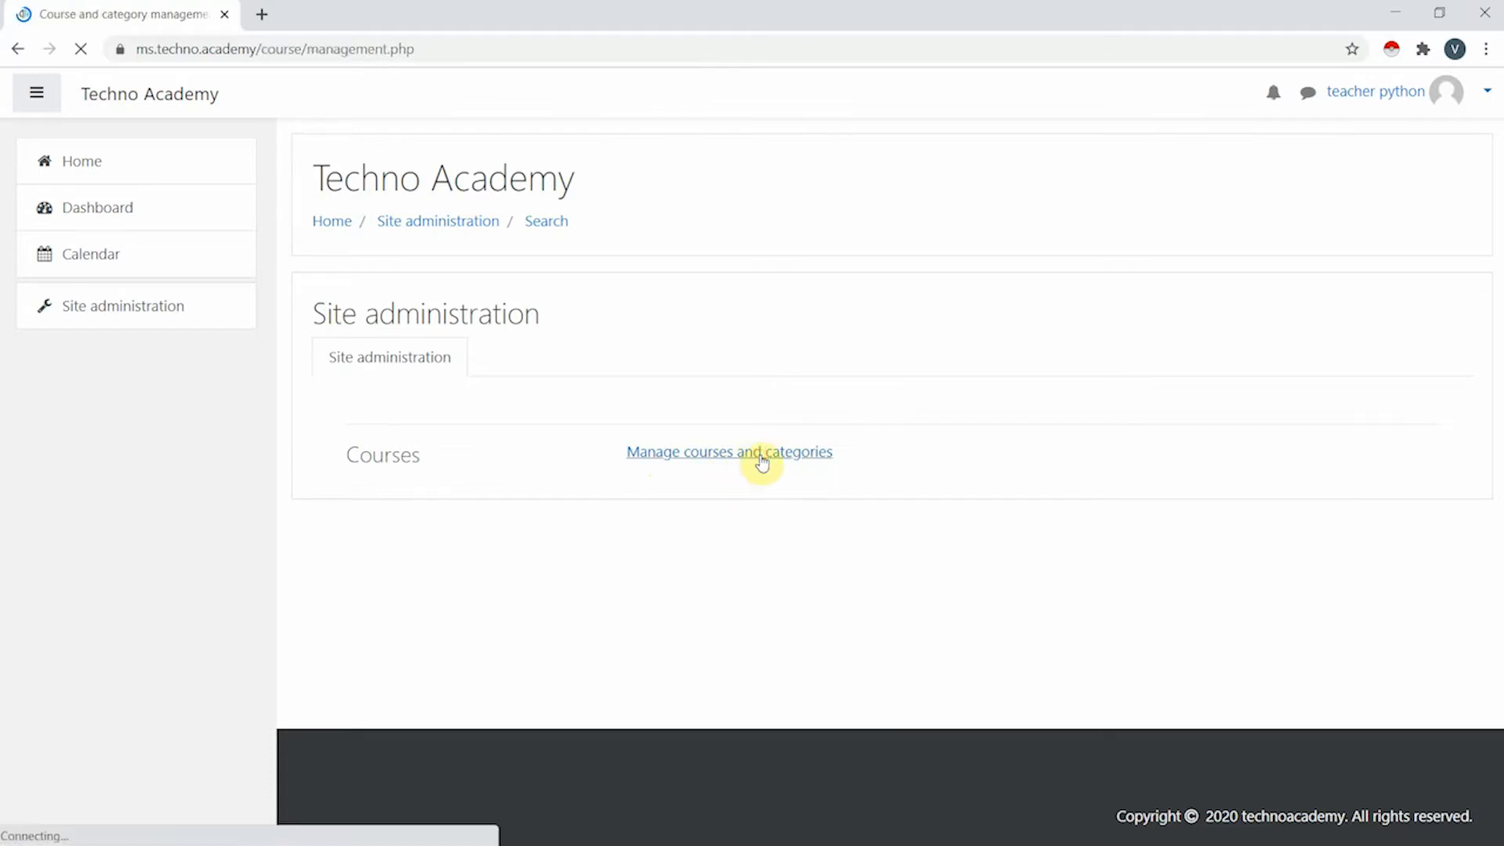
pyautogui.scroll(-4, 992, 553)
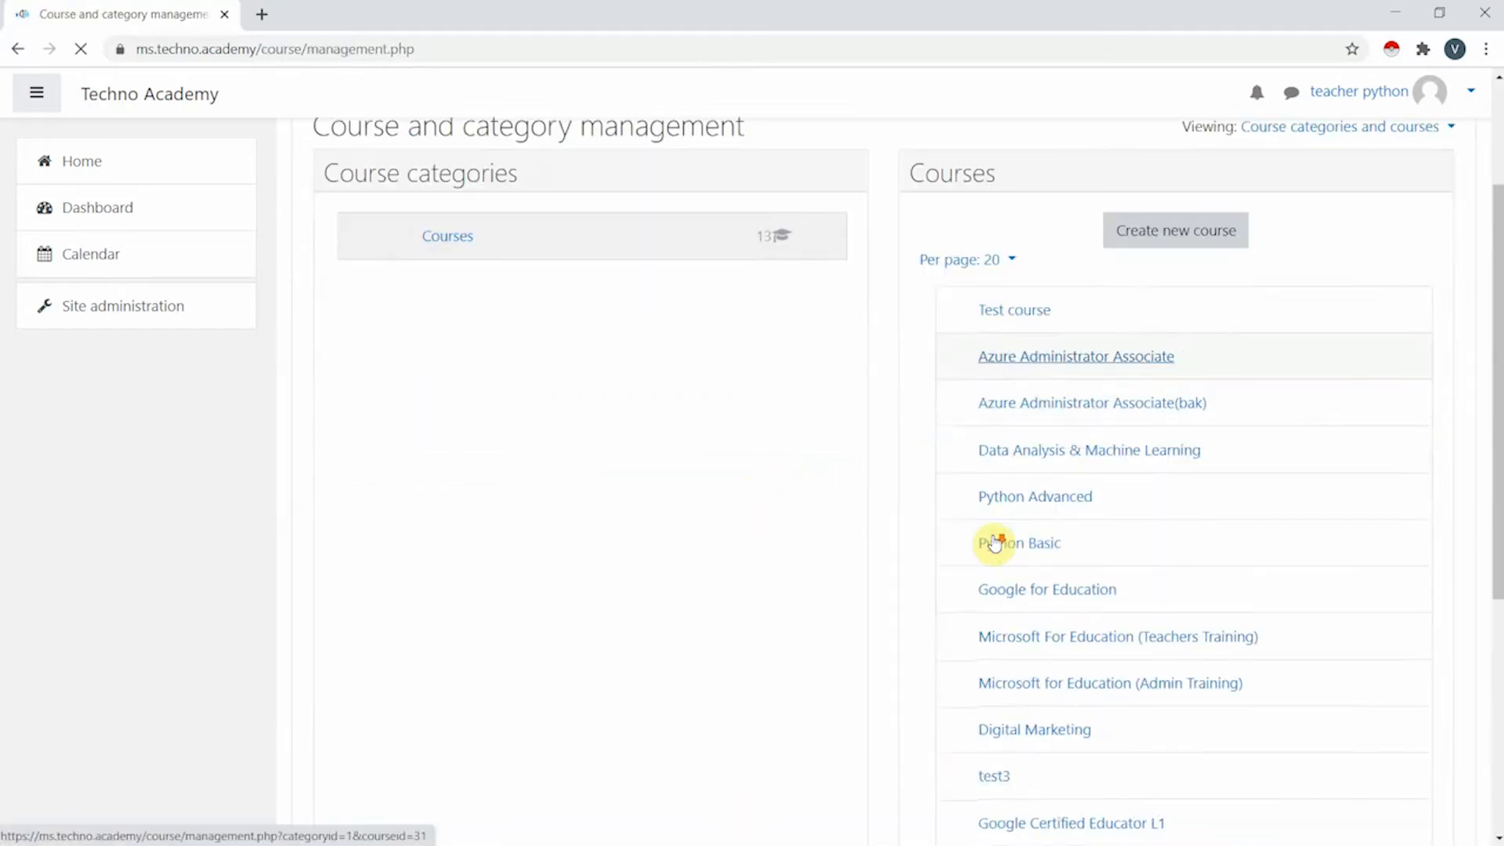
pyautogui.scroll(4, 1113, 557)
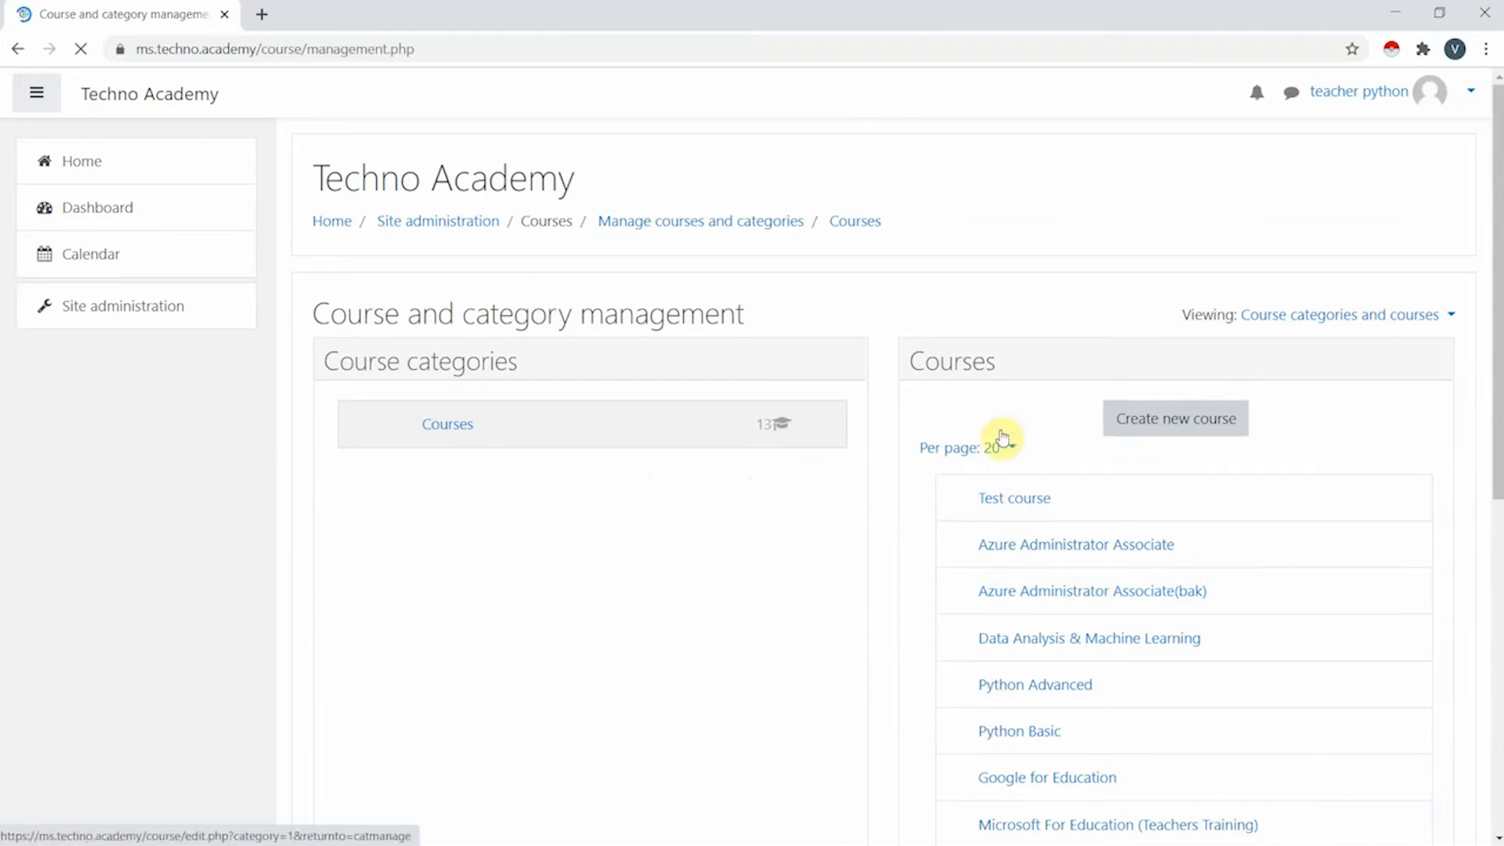
pyautogui.scroll(-3, 1183, 481)
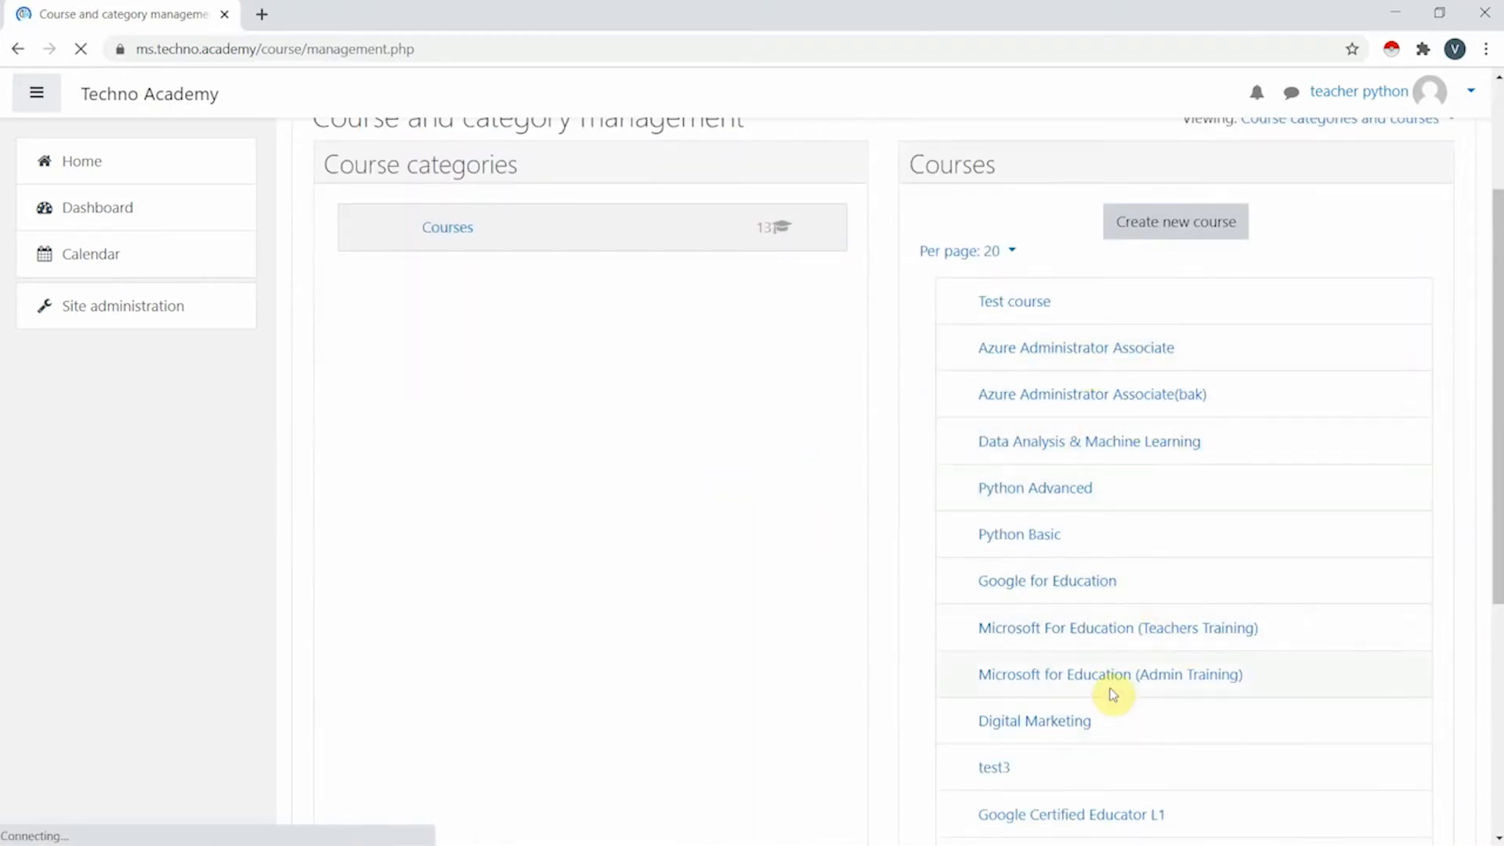
pyautogui.scroll(3, 1152, 564)
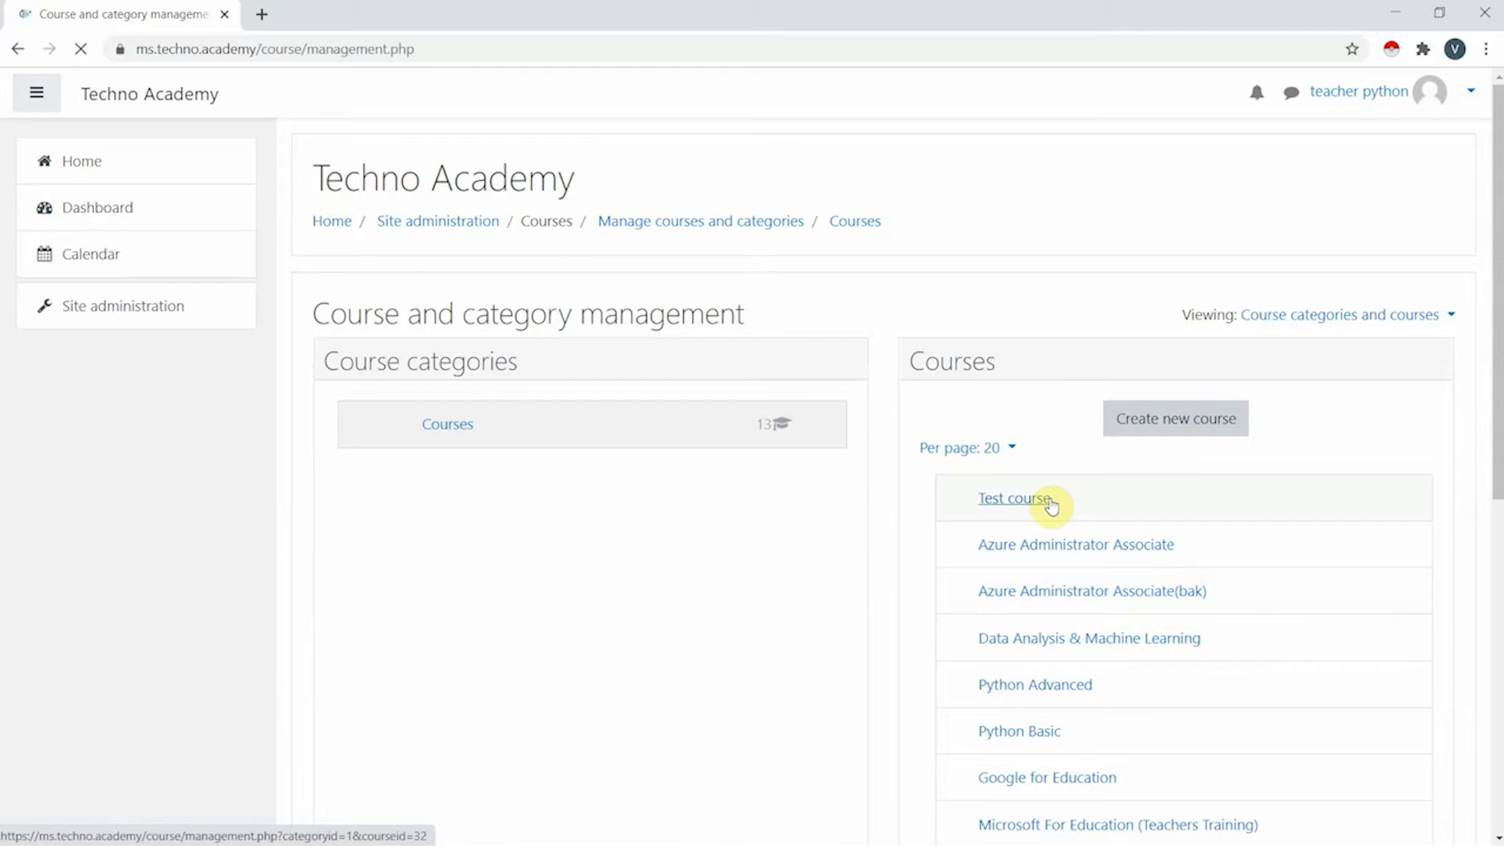
# - Start a new course with full name Python123 and short name PY
pyautogui.click(1194, 422)
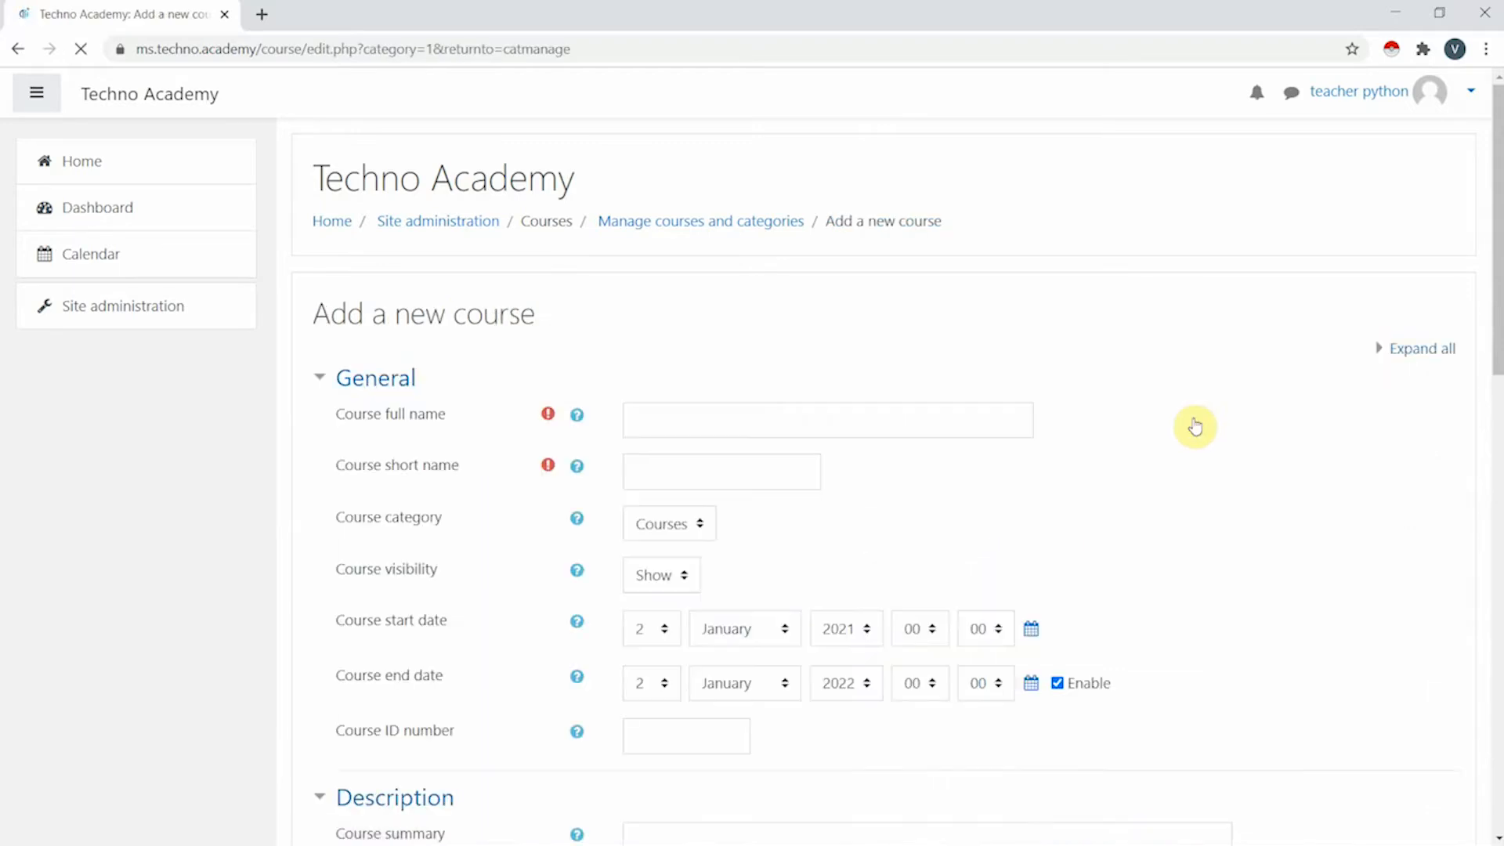
pyautogui.click(631, 429)
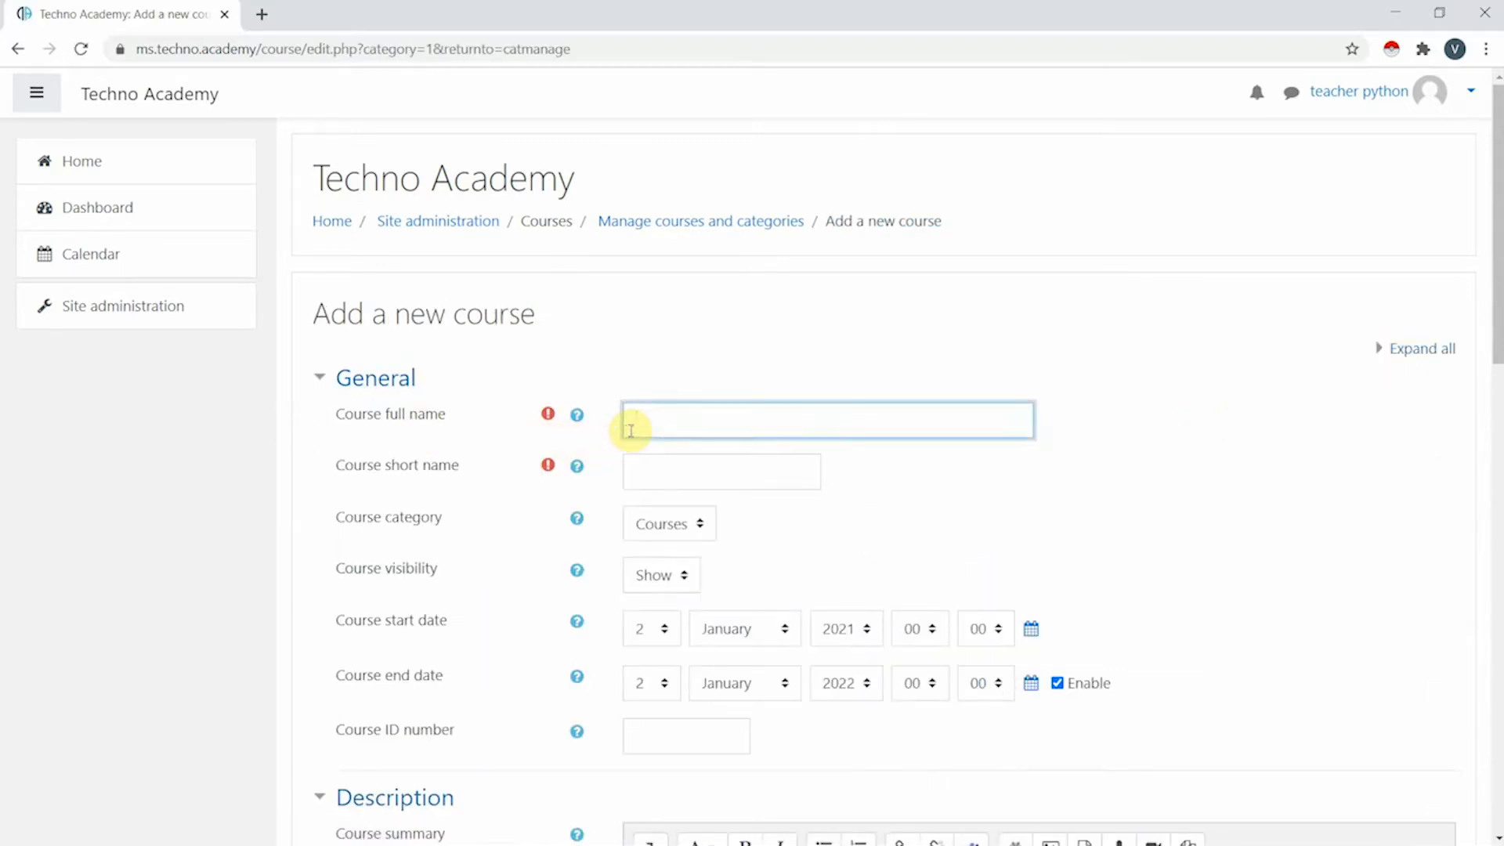
pyautogui.write('Python123')
pyautogui.click(730, 481)
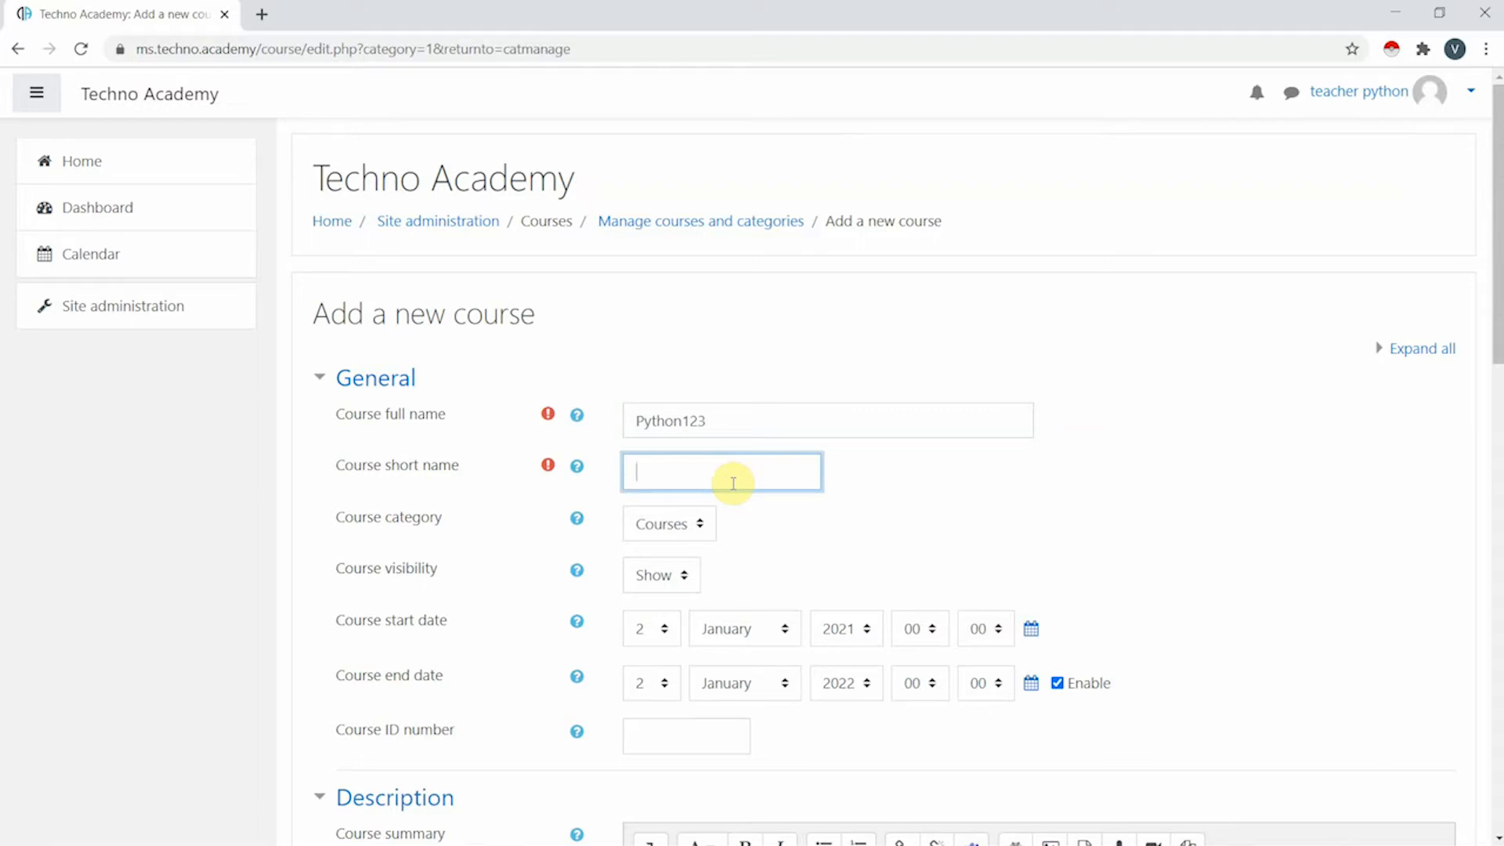
pyautogui.write('PY')
# - Keep category Courses and visibility Show, and disable the course end date
pyautogui.scroll(-3, 737, 485)
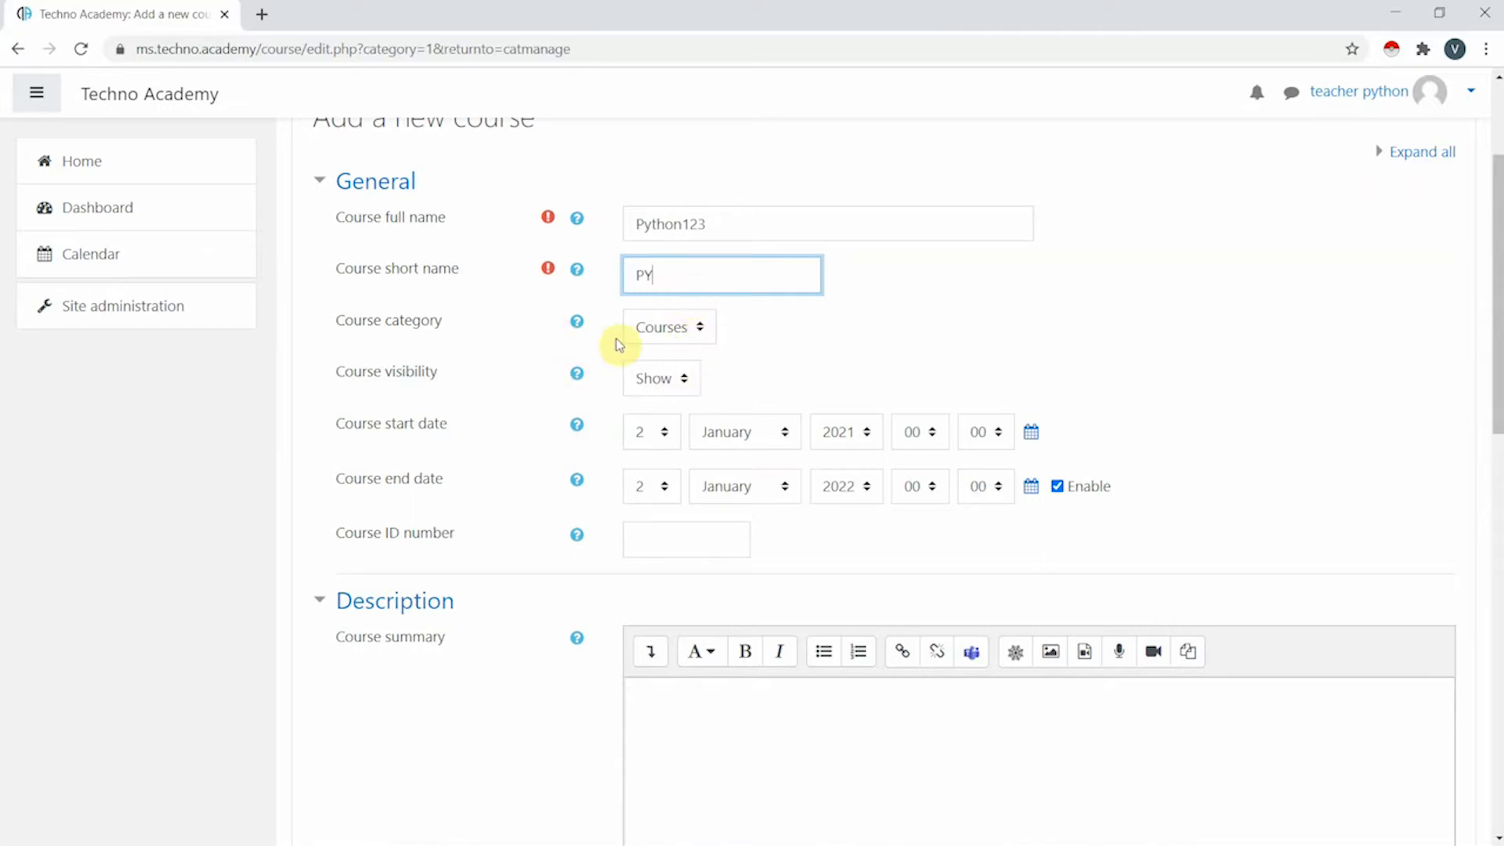
pyautogui.click(694, 332)
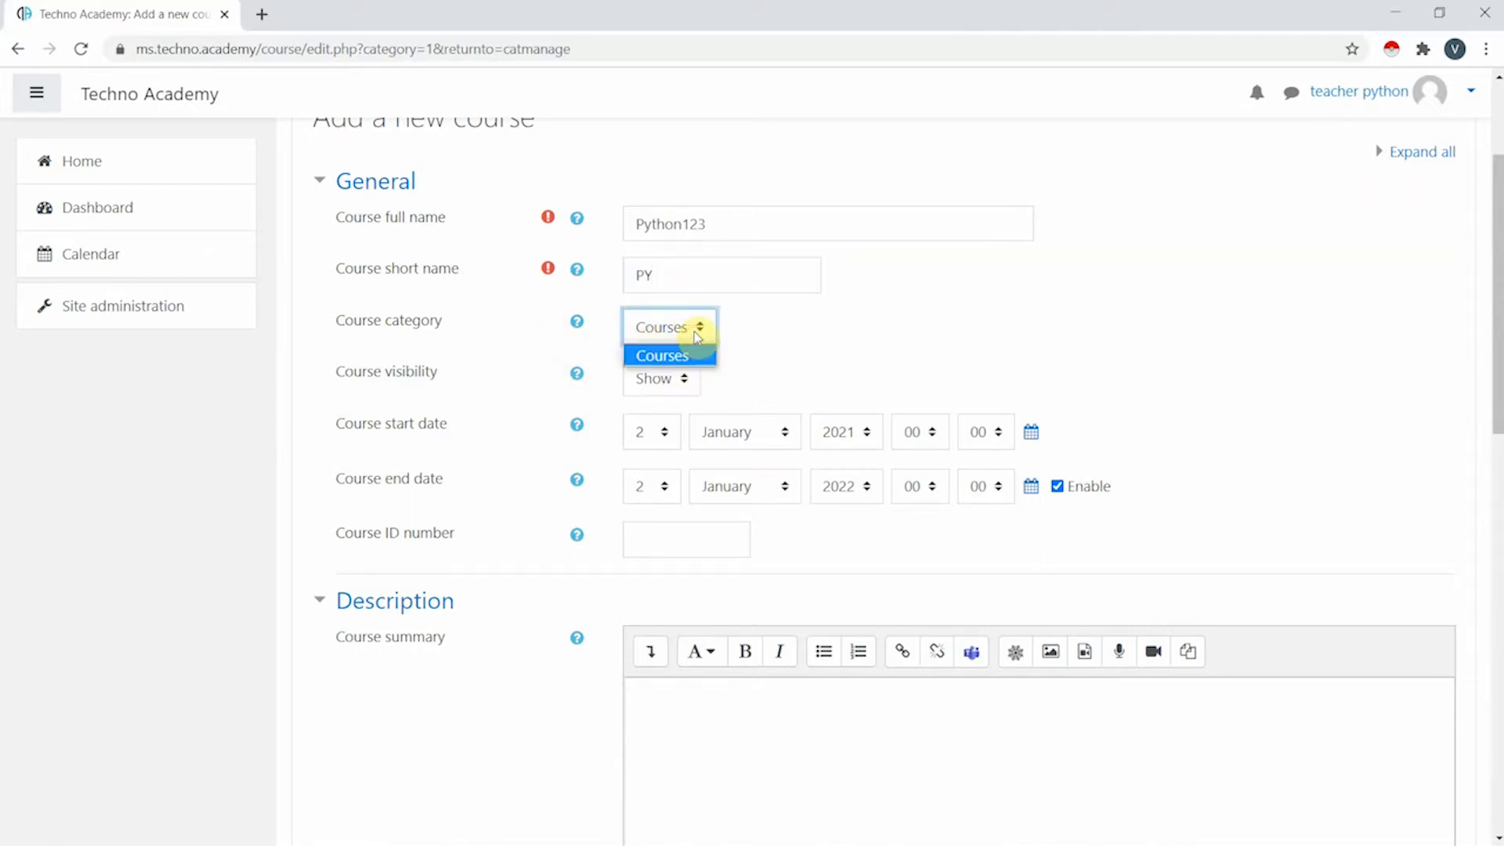
pyautogui.click(824, 336)
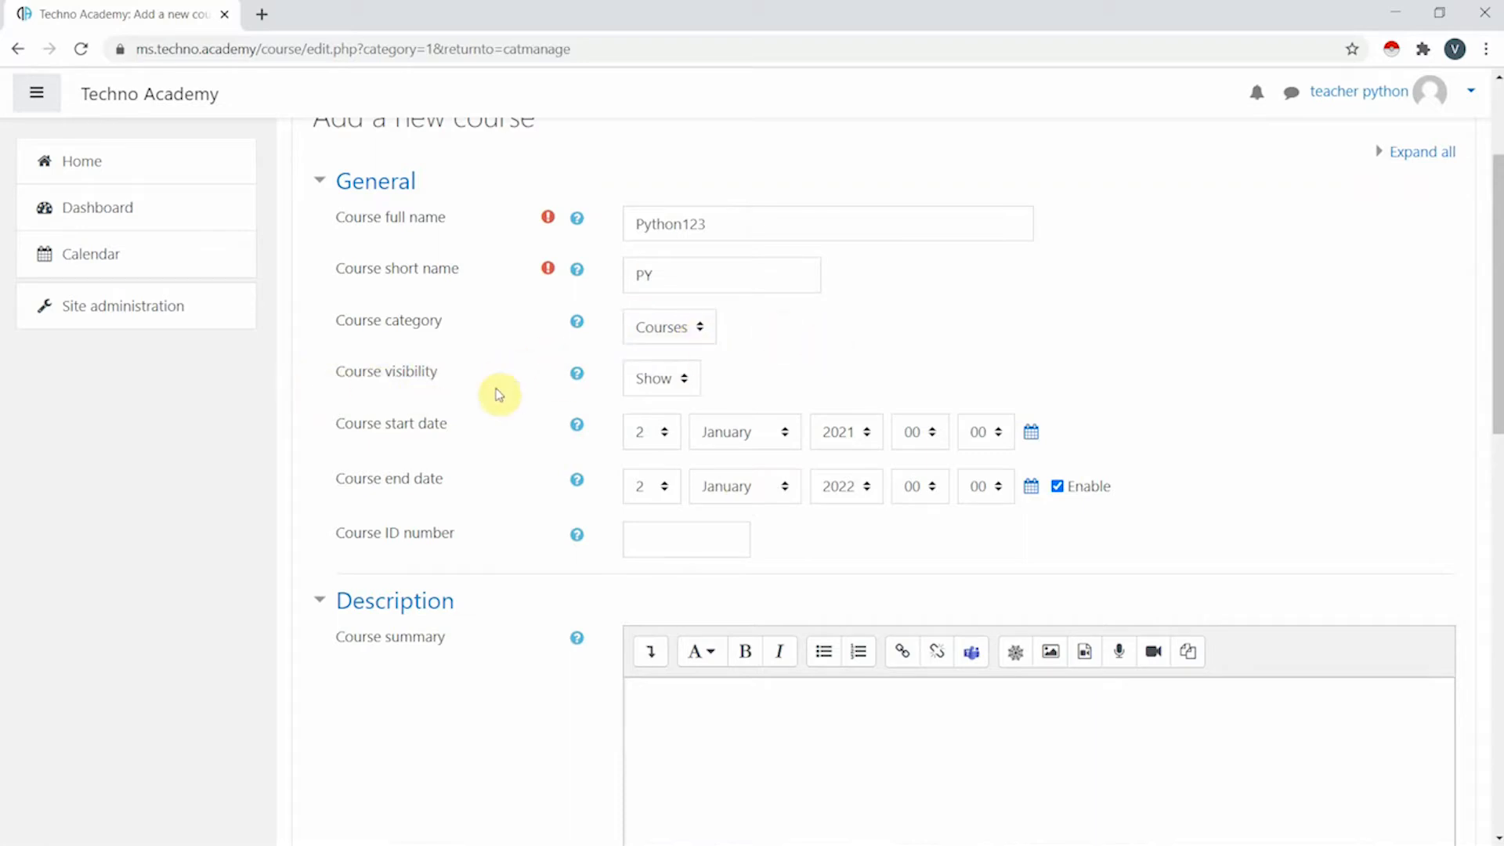
pyautogui.click(662, 383)
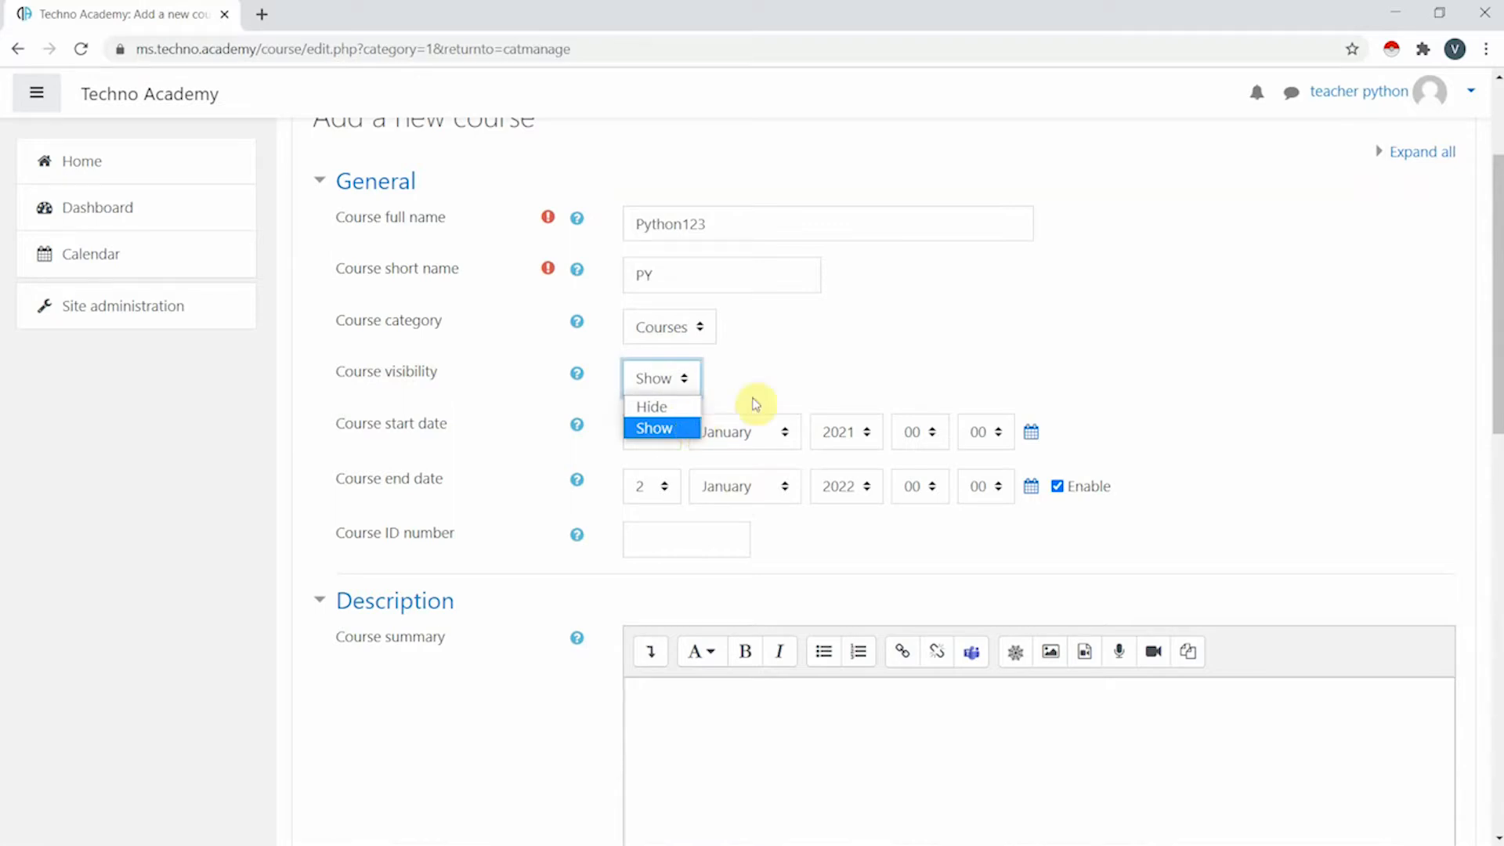
pyautogui.click(799, 355)
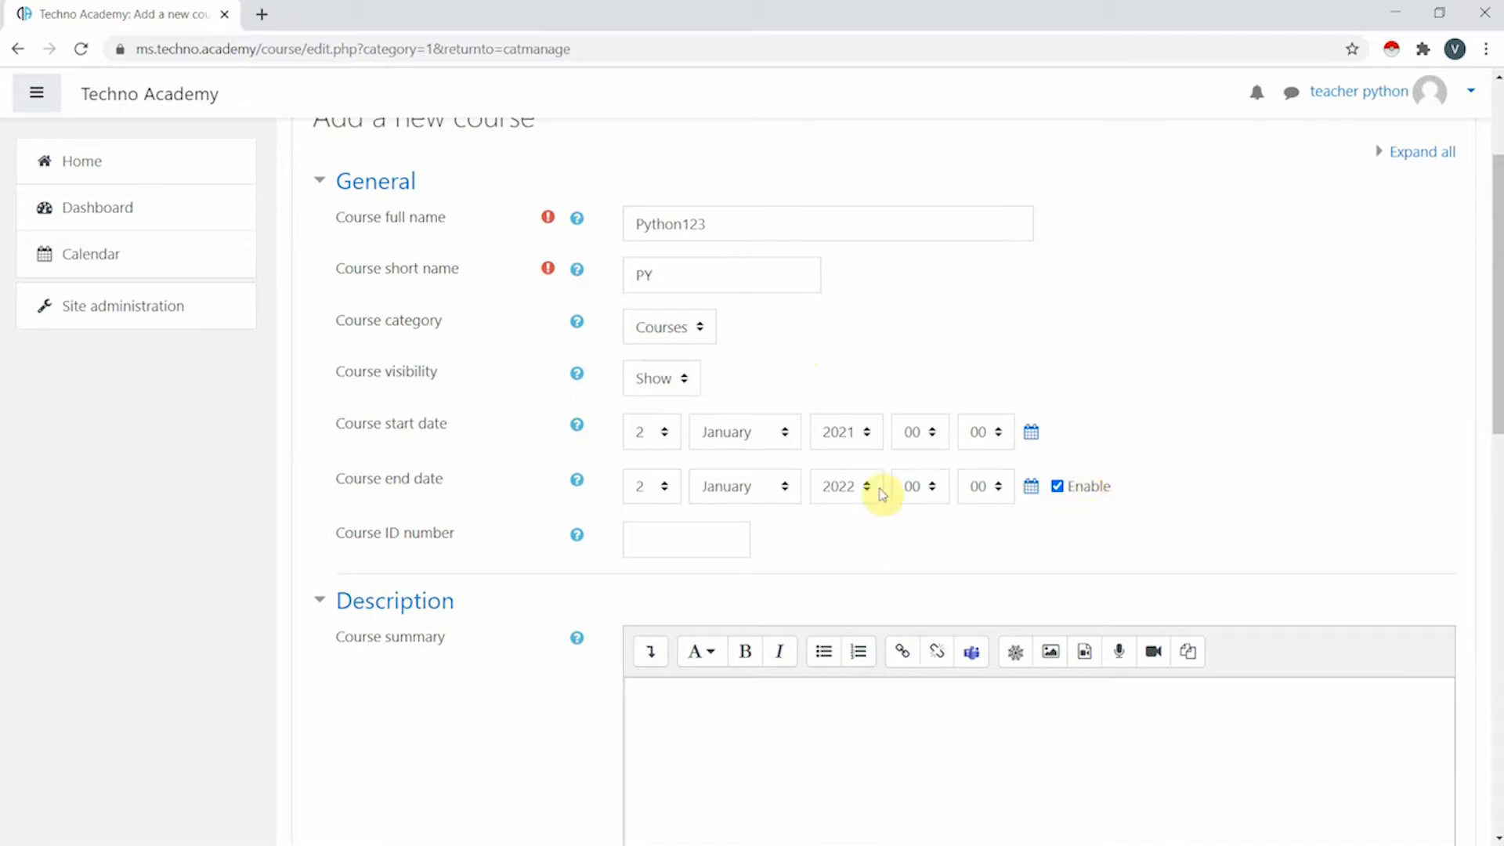
pyautogui.click(662, 487)
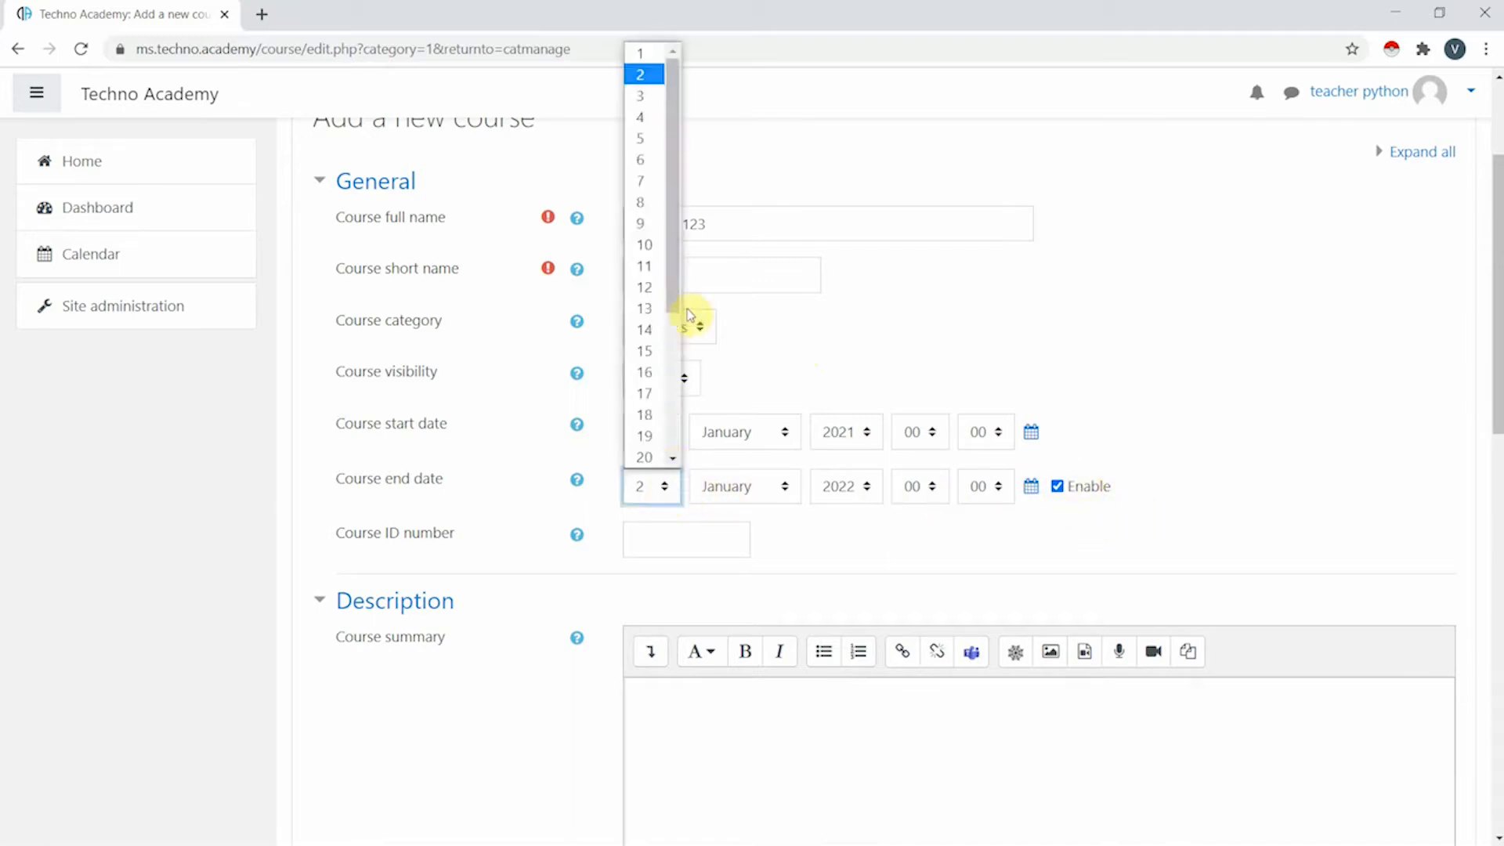
pyautogui.click(1245, 329)
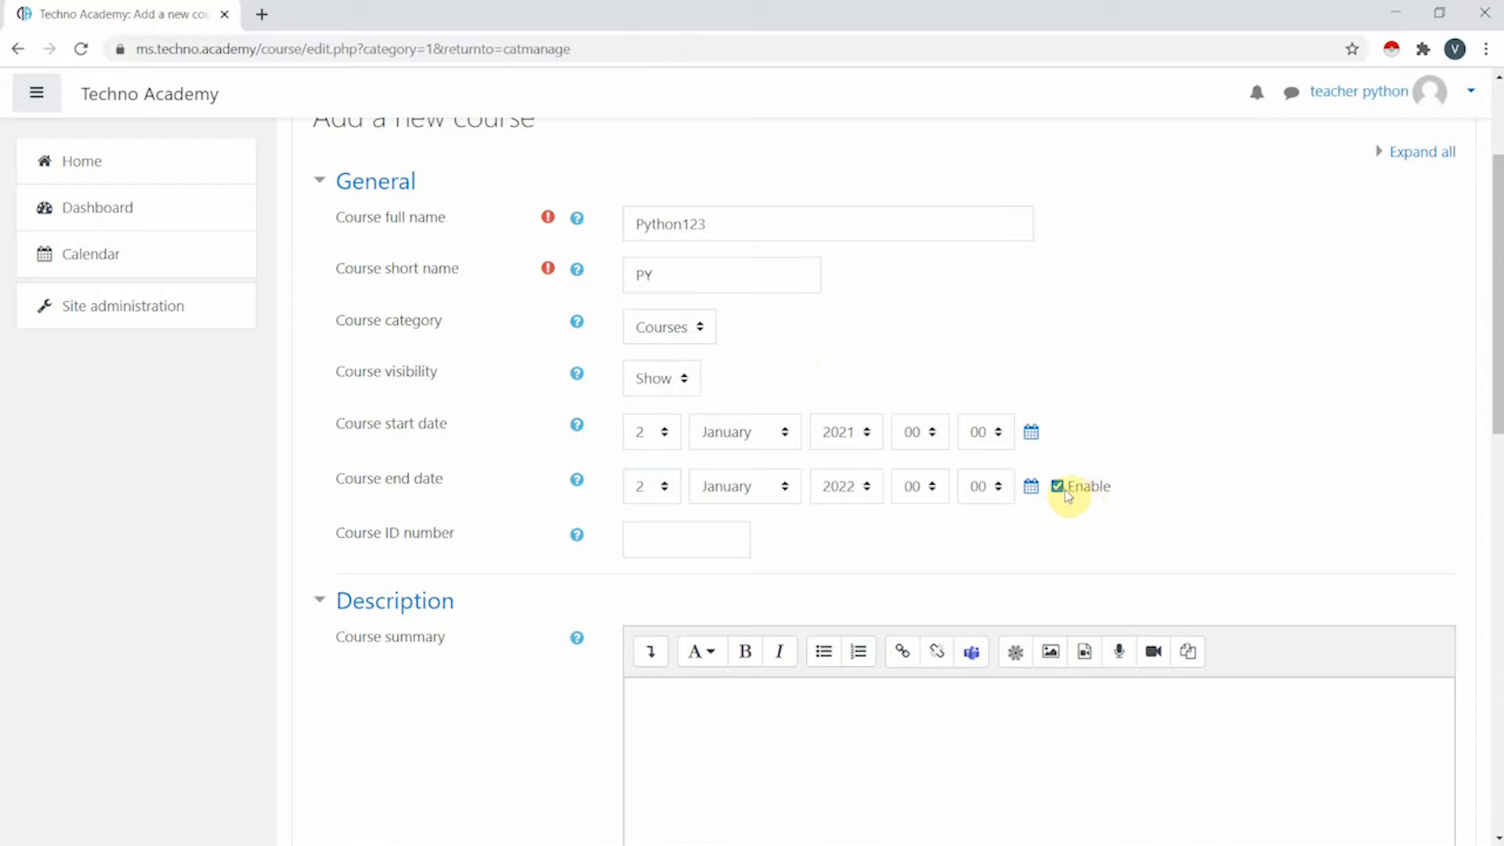
pyautogui.click(1064, 491)
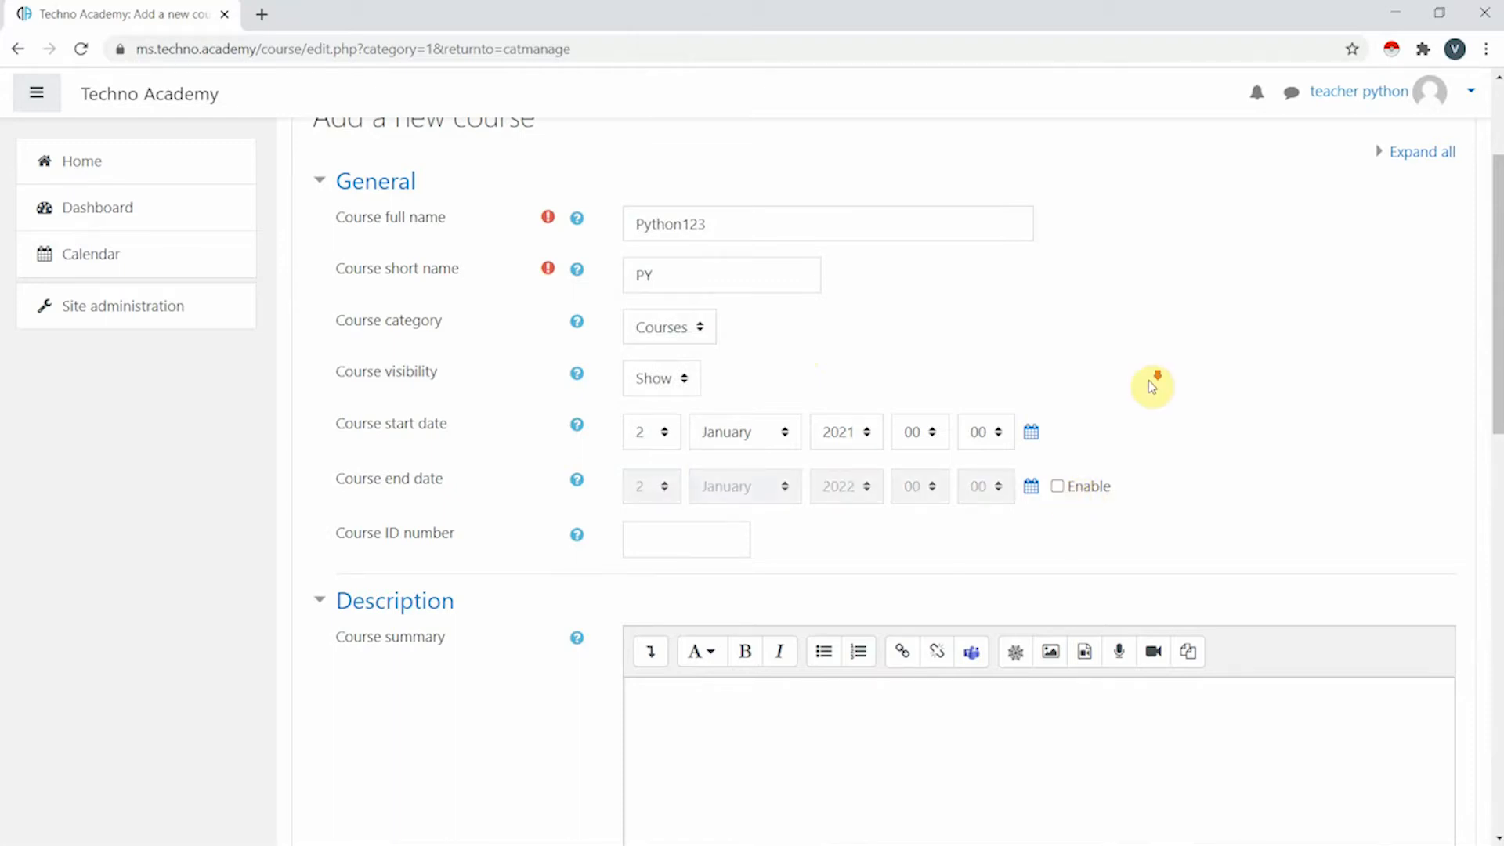
pyautogui.scroll(-3, 1149, 381)
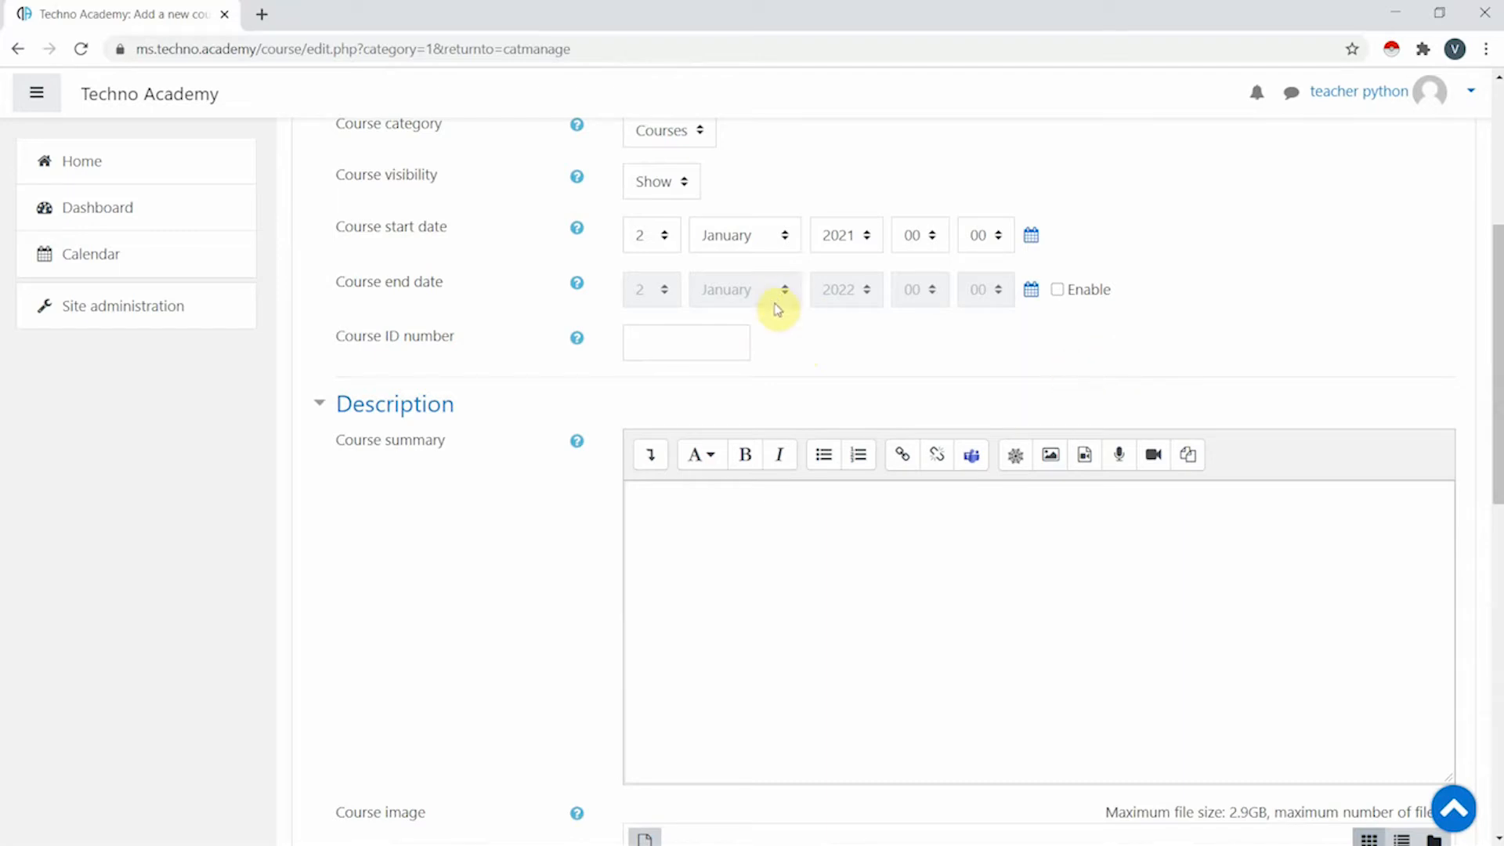
pyautogui.scroll(-4, 777, 306)
pyautogui.scroll(3, 556, 286)
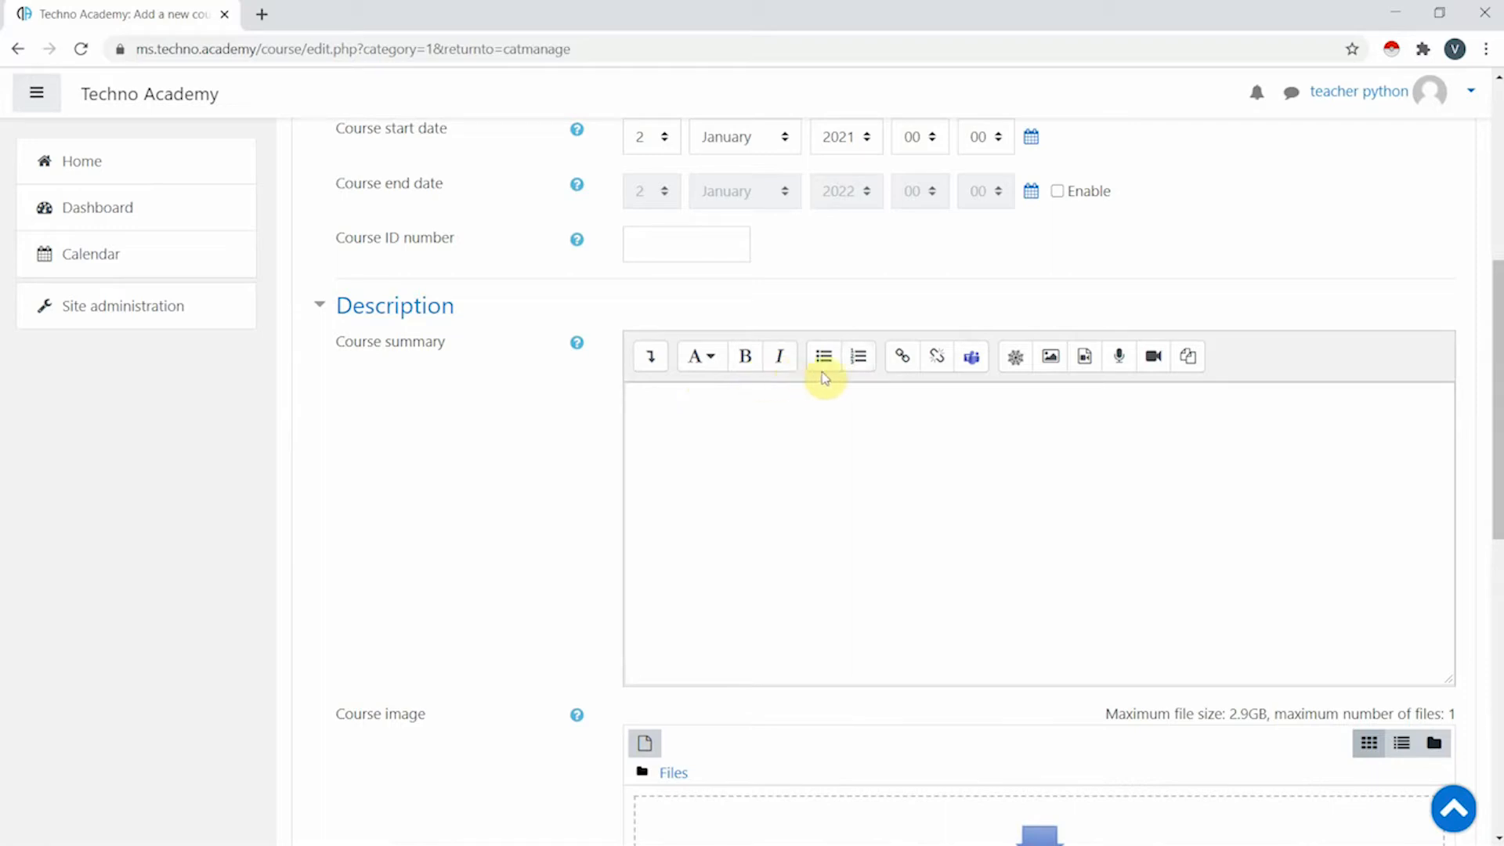
pyautogui.click(1054, 368)
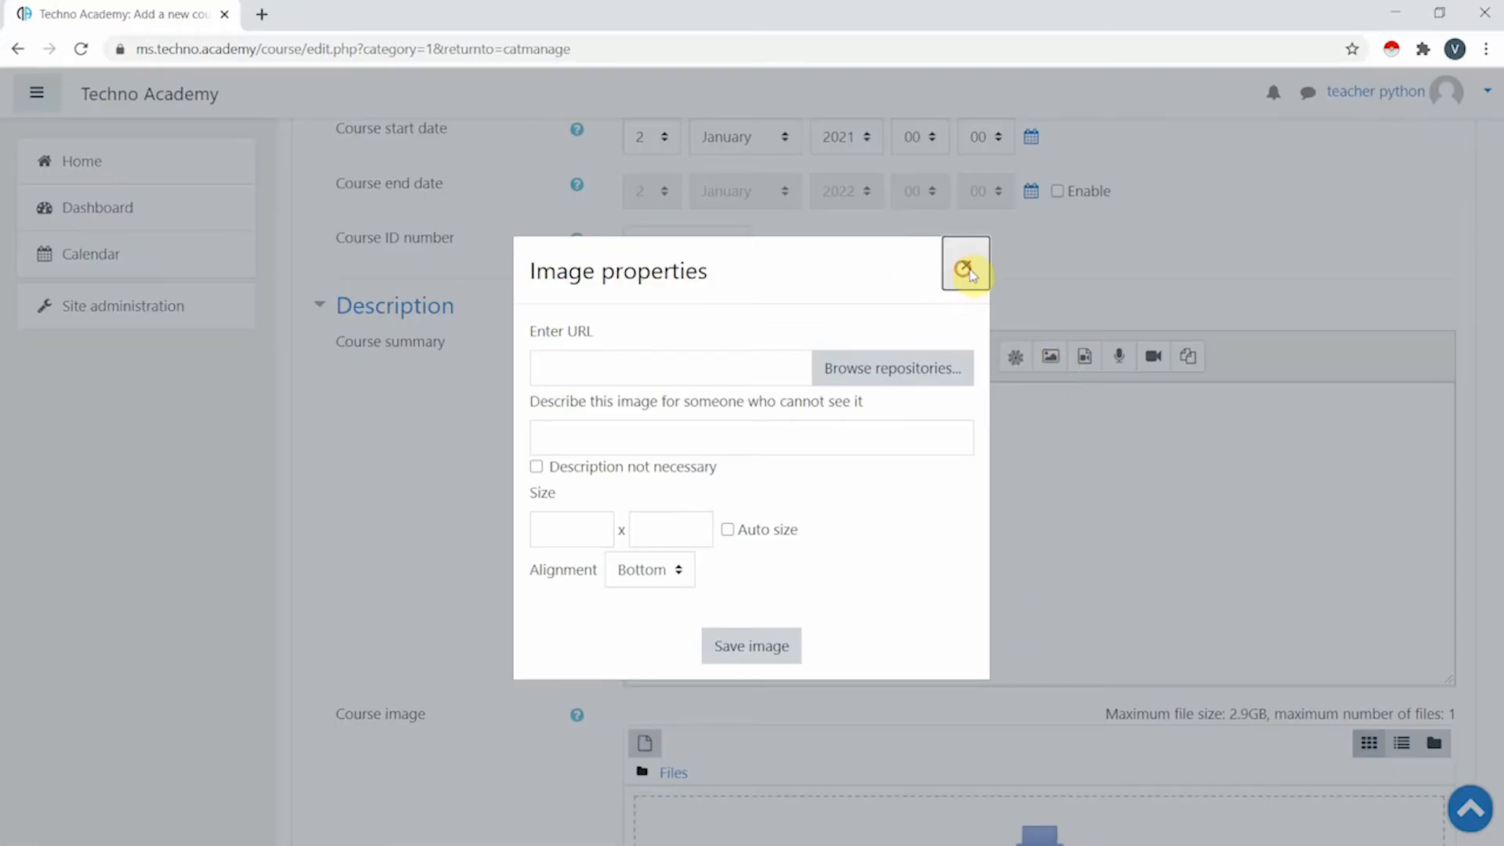
pyautogui.click(965, 266)
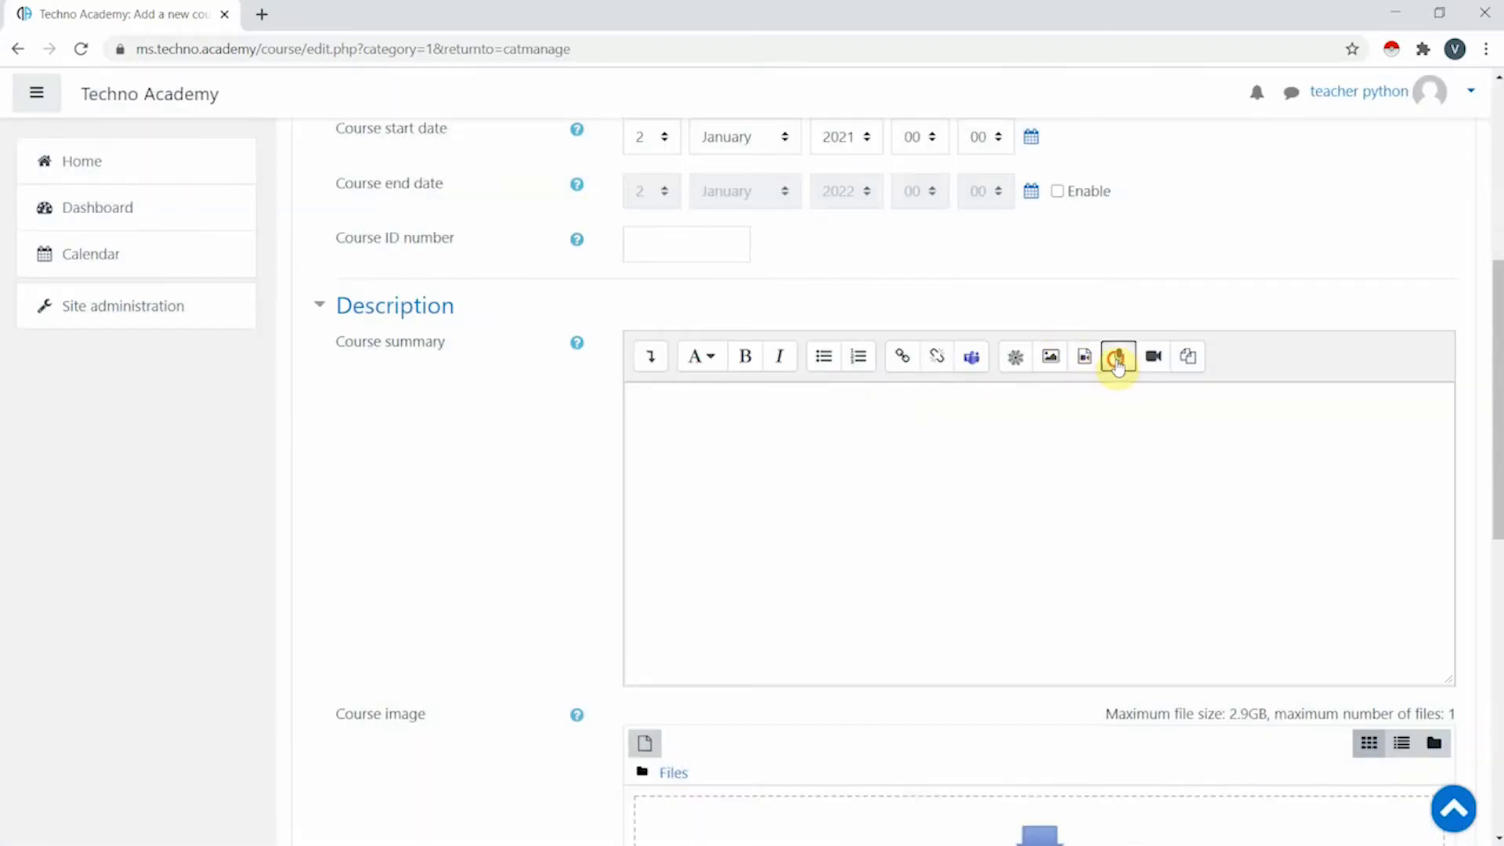
pyautogui.click(1118, 357)
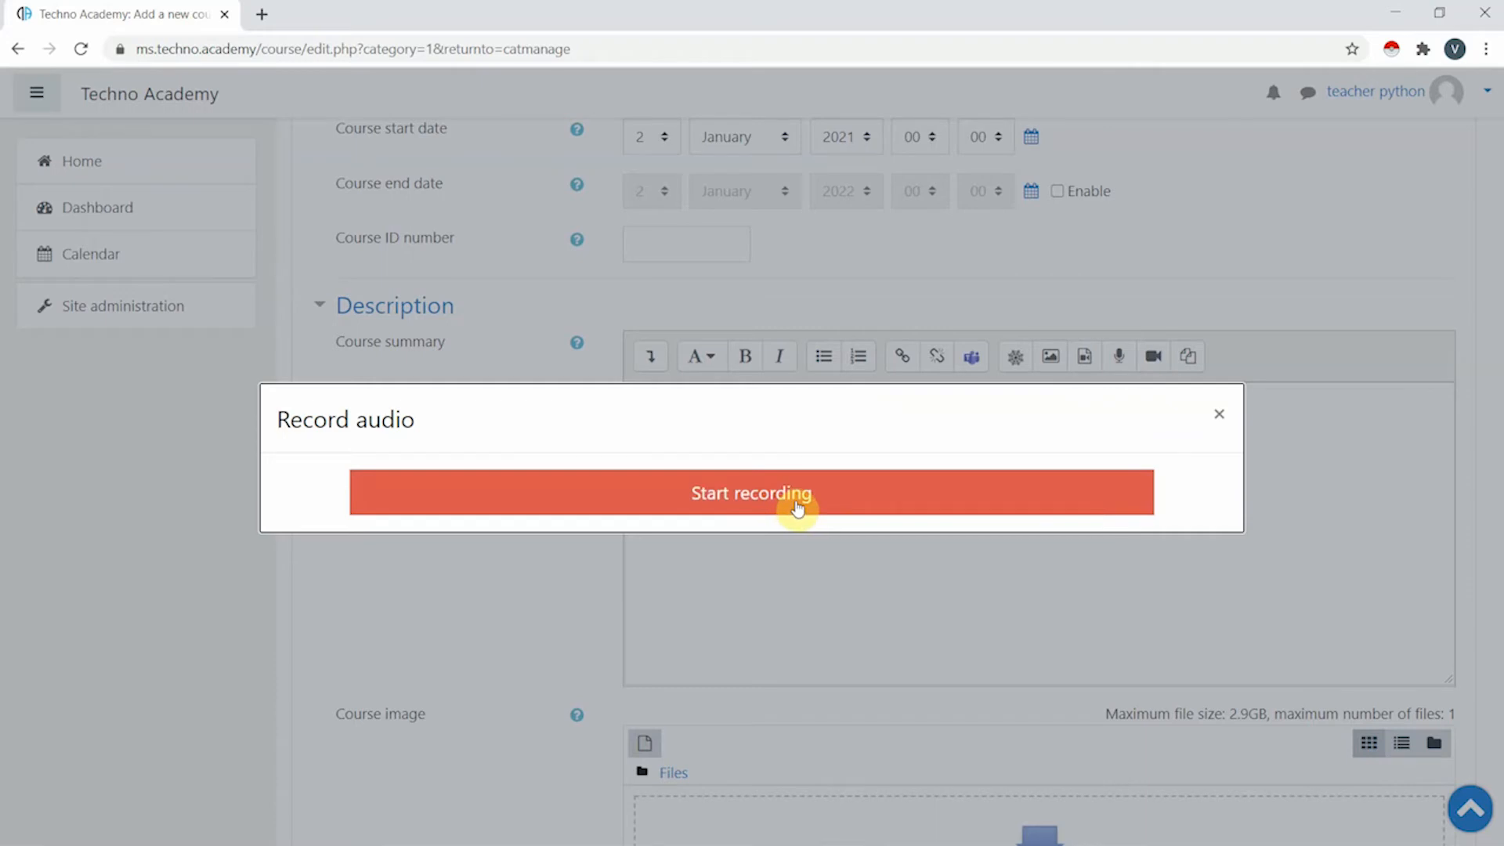
pyautogui.click(1220, 414)
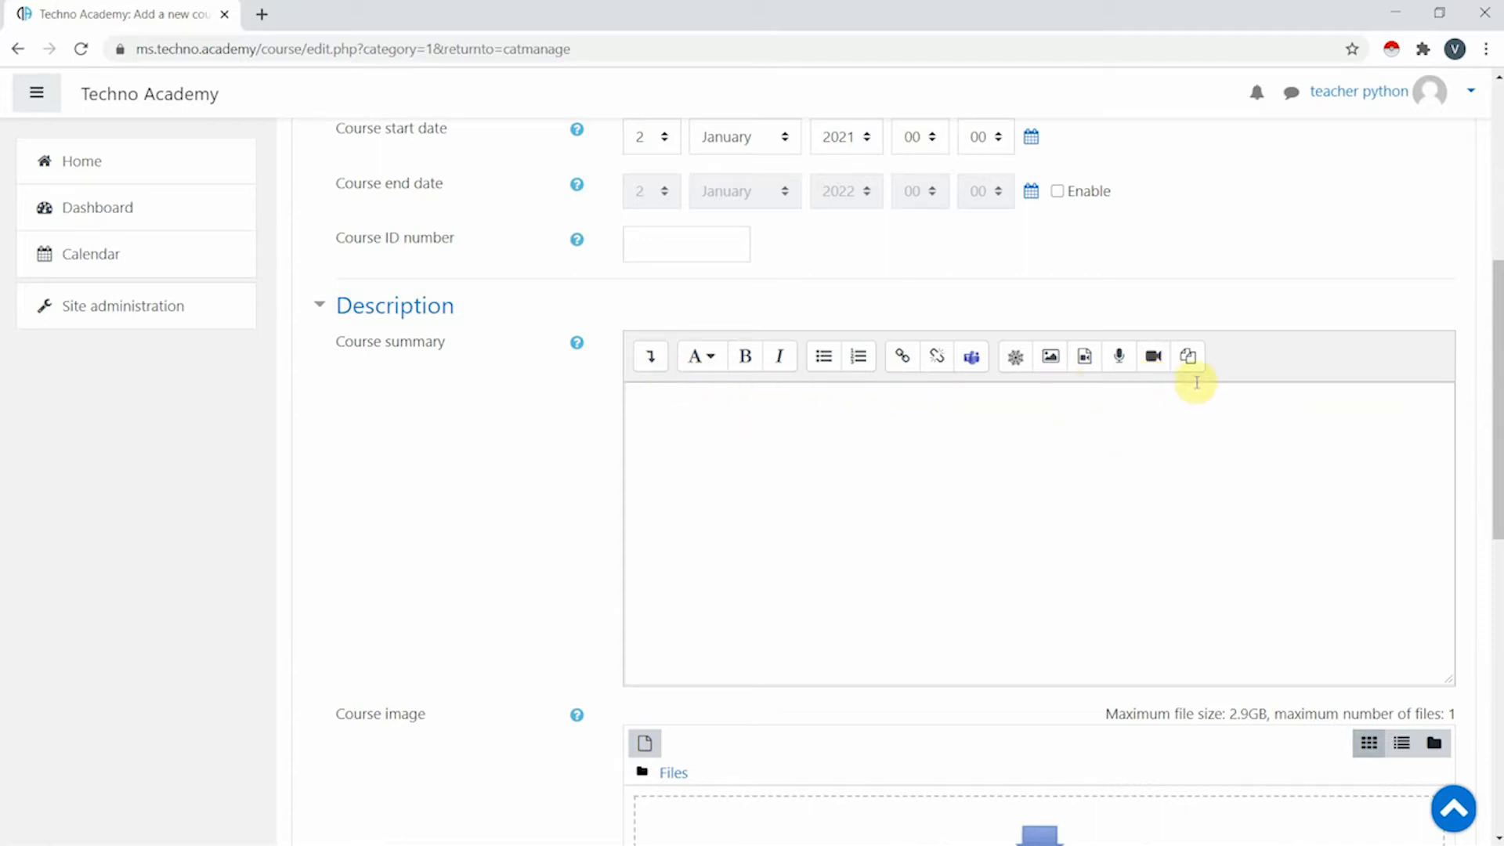
pyautogui.scroll(-6, 1197, 383)
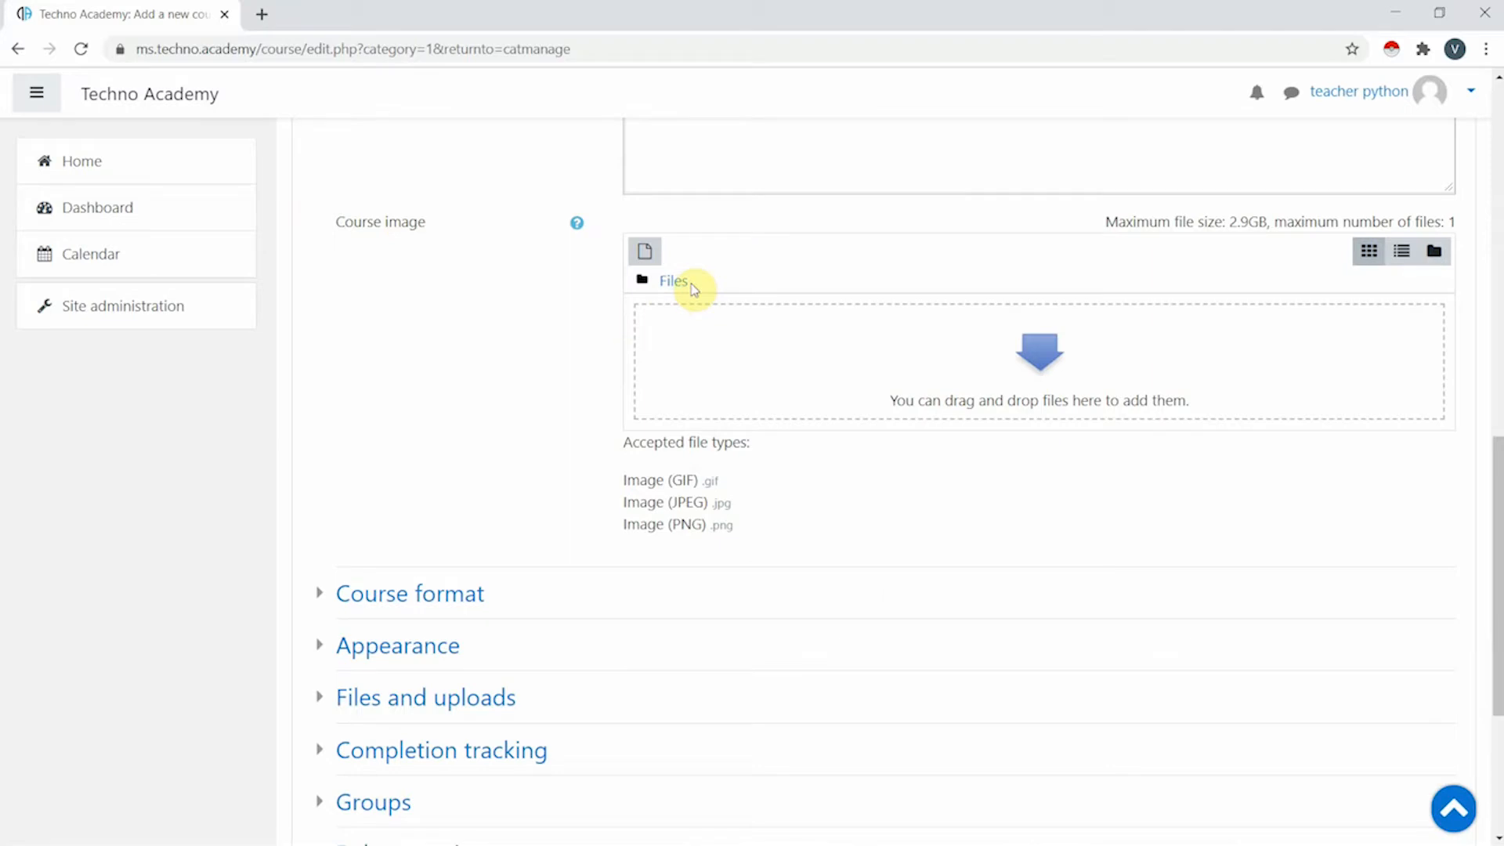
# - Set the course format to 7 sections and expand the Appearance settings
pyautogui.scroll(-4, 764, 309)
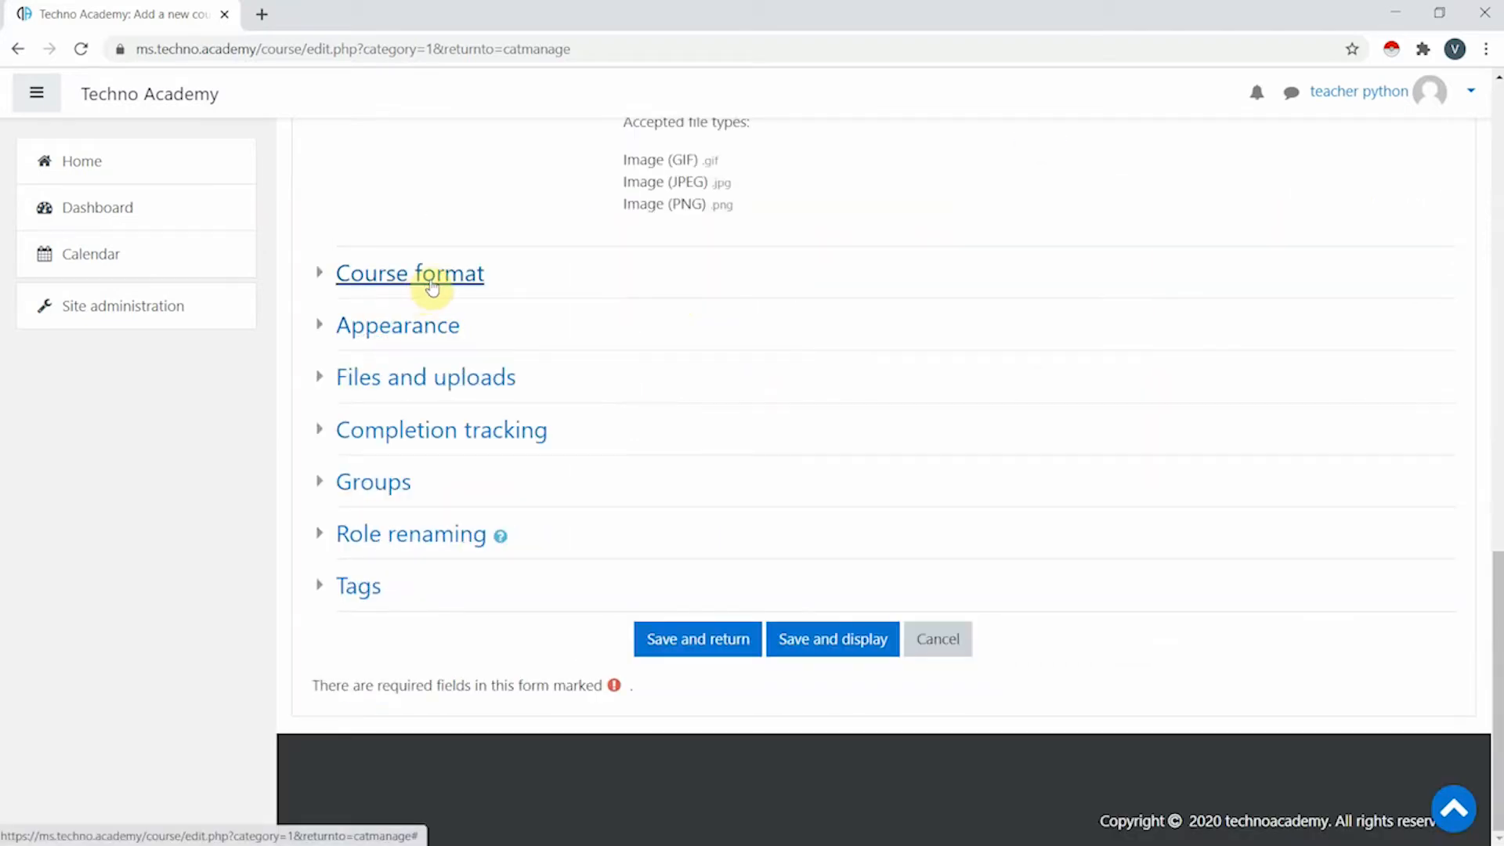
pyautogui.scroll(1, 538, 296)
pyautogui.scroll(-1, 537, 295)
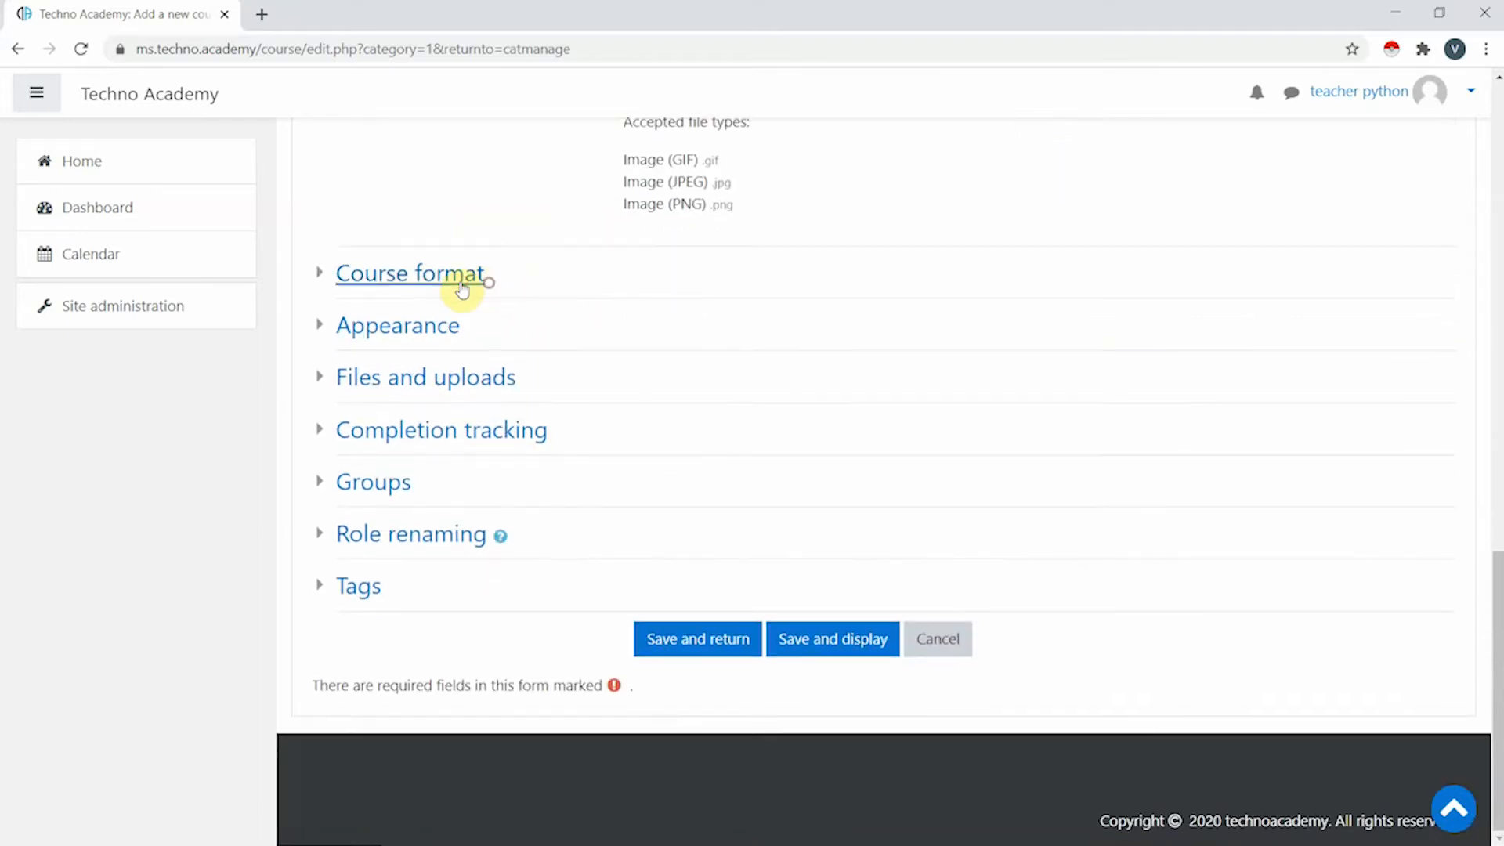
pyautogui.click(462, 290)
pyautogui.click(651, 384)
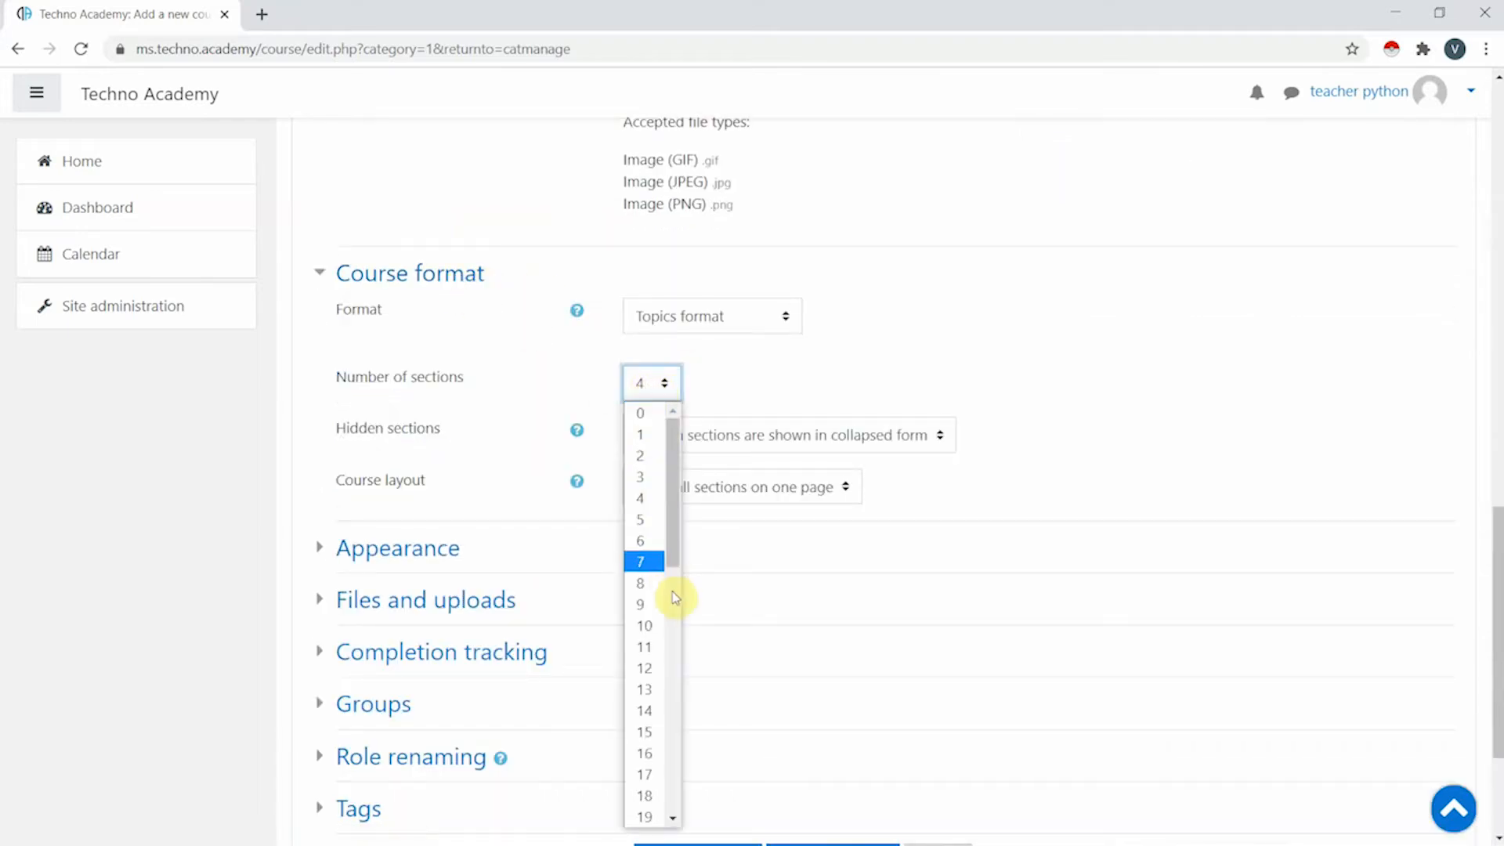
pyautogui.click(664, 566)
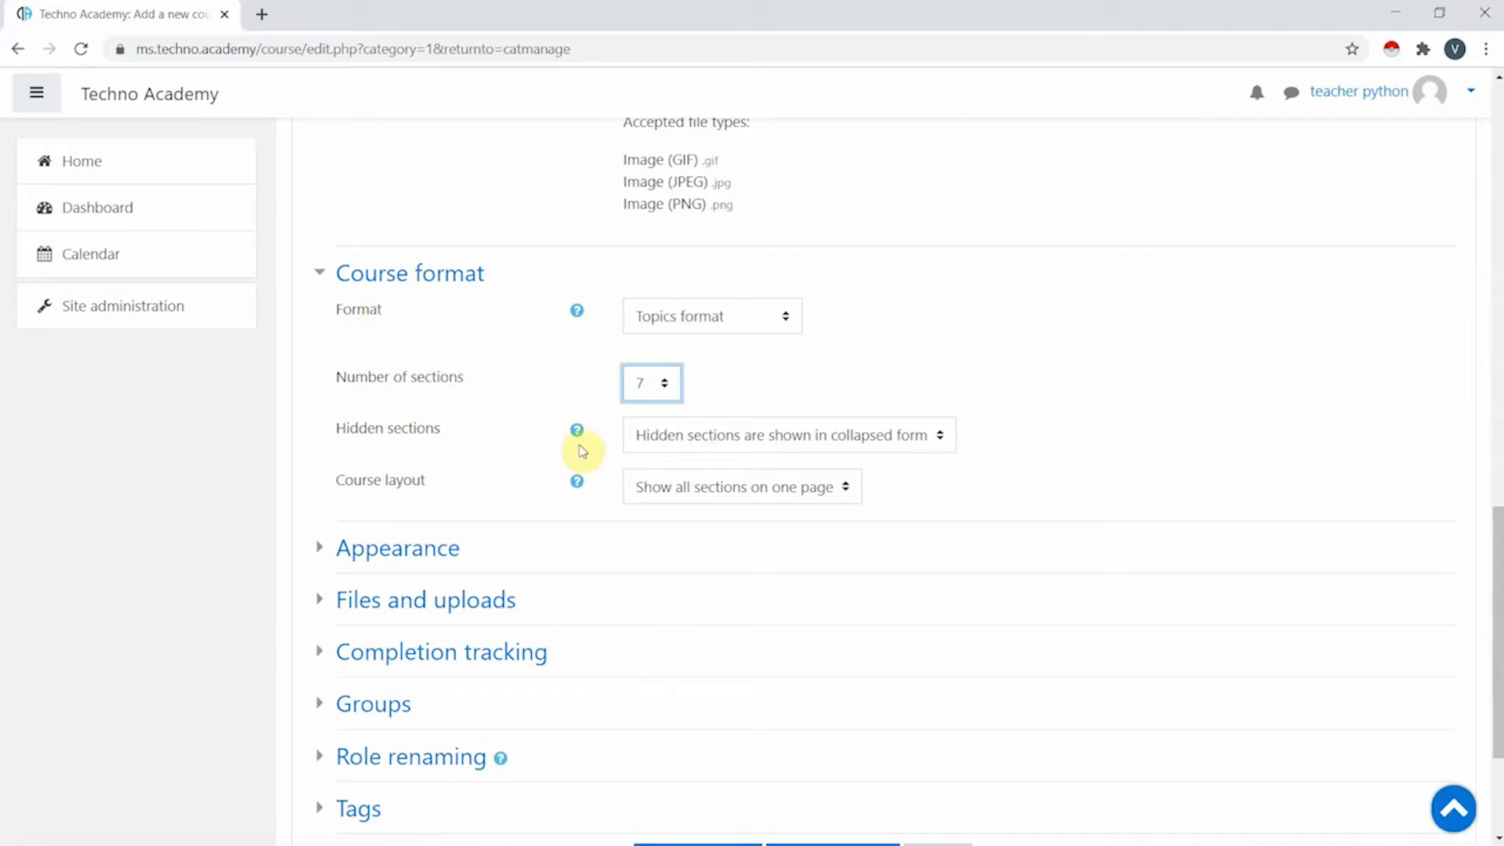
pyautogui.scroll(-3, 941, 541)
pyautogui.click(380, 329)
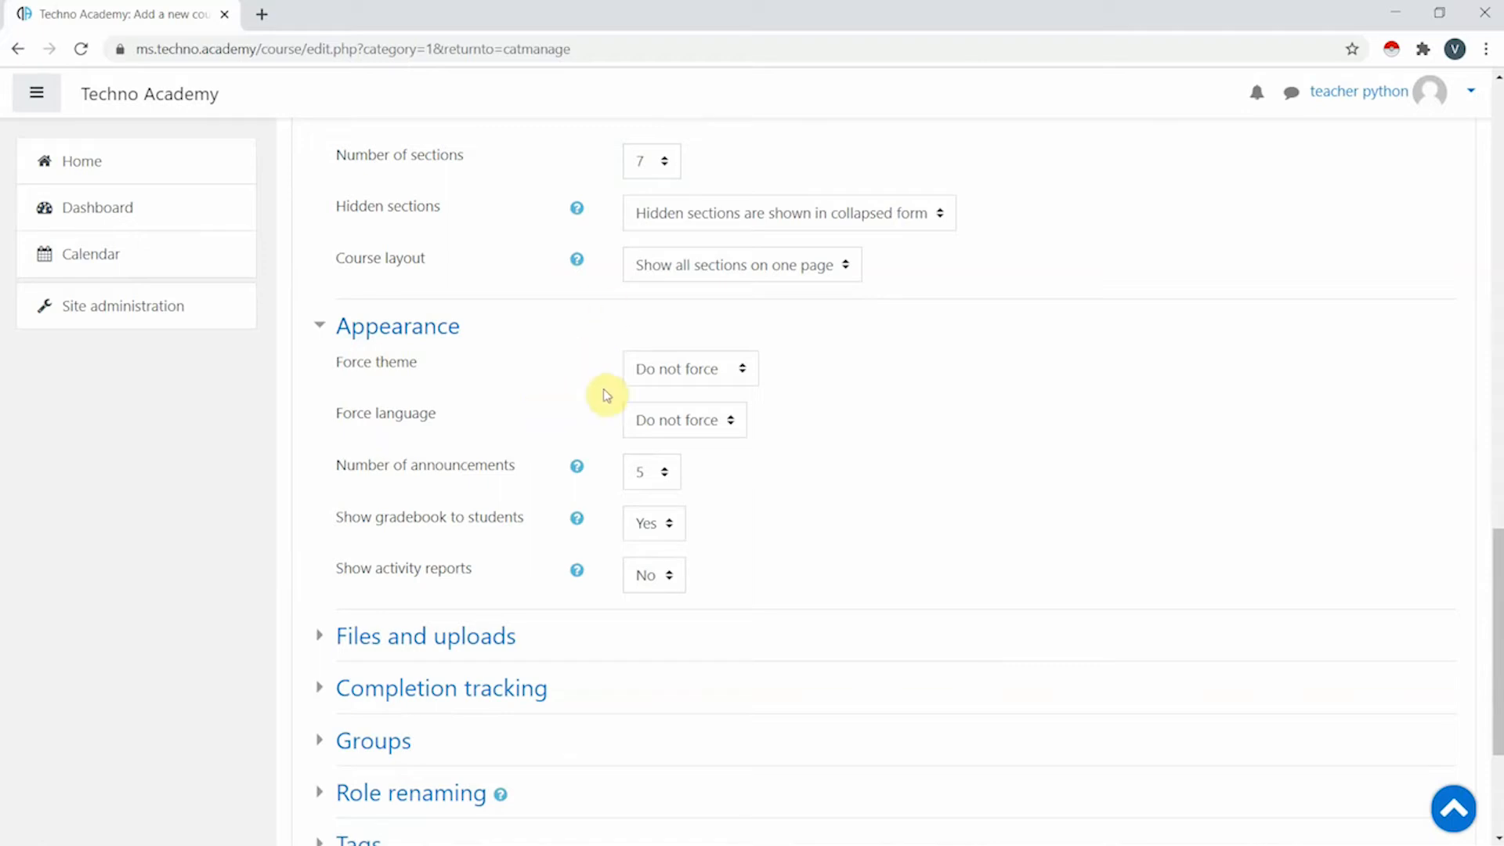
pyautogui.scroll(-3, 428, 394)
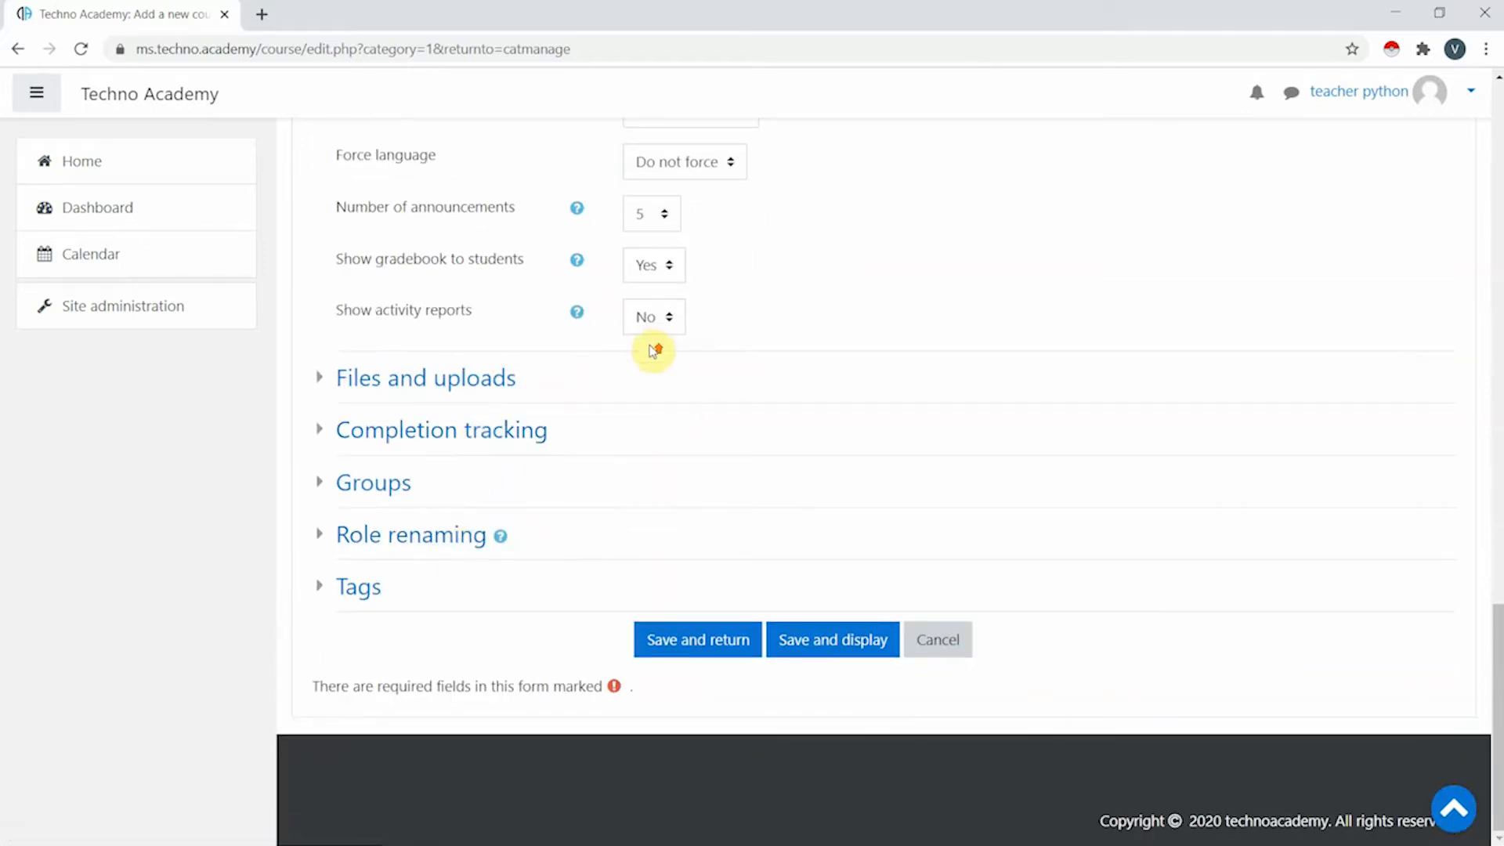
pyautogui.scroll(14, 655, 349)
pyautogui.scroll(8, 951, 422)
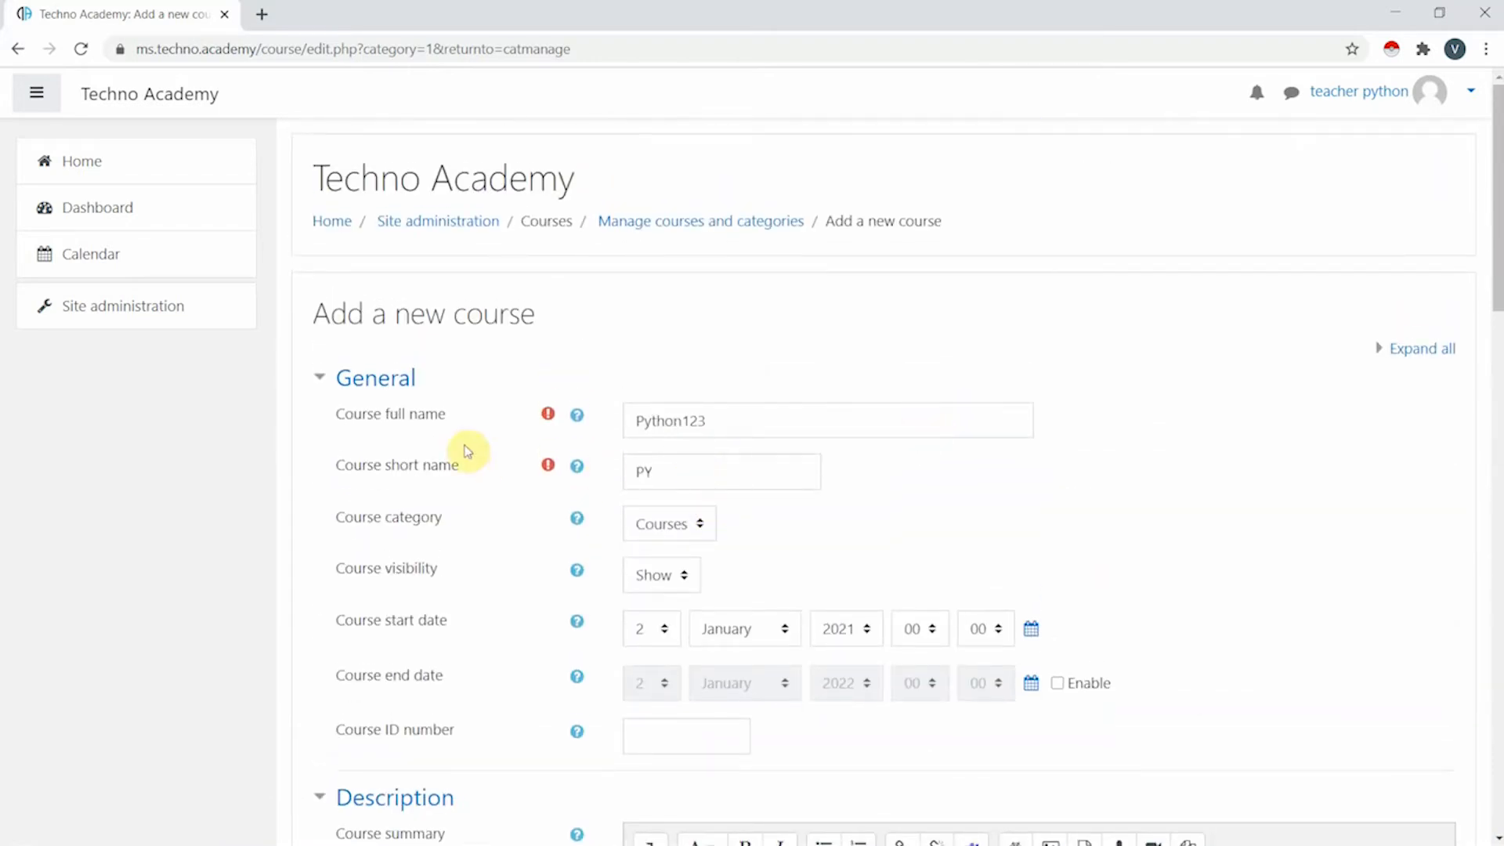
pyautogui.scroll(-2, 692, 449)
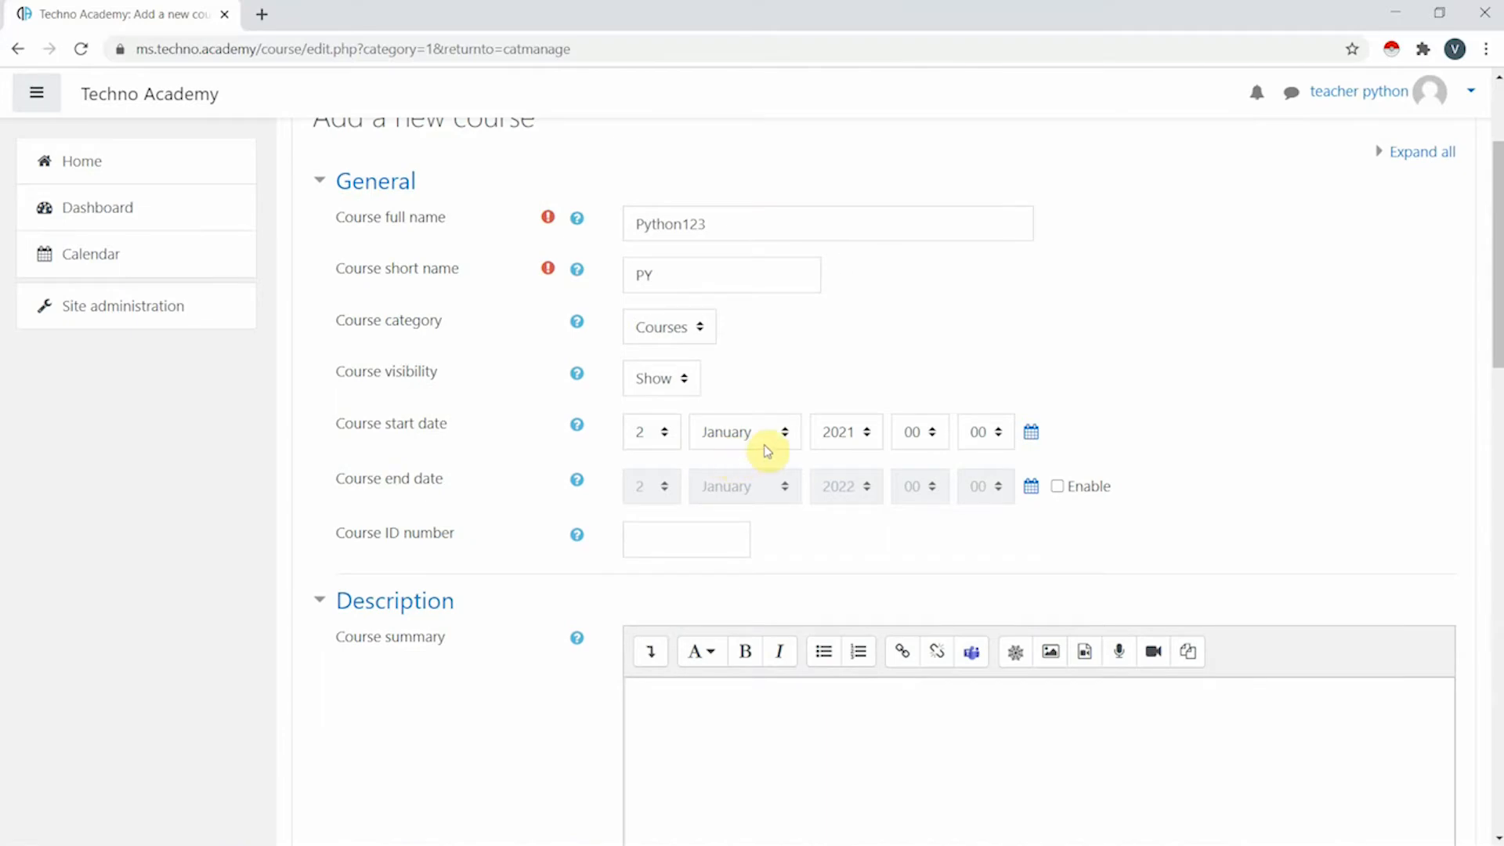
pyautogui.scroll(-7, 769, 446)
pyautogui.scroll(2, 681, 381)
pyautogui.scroll(5, 689, 314)
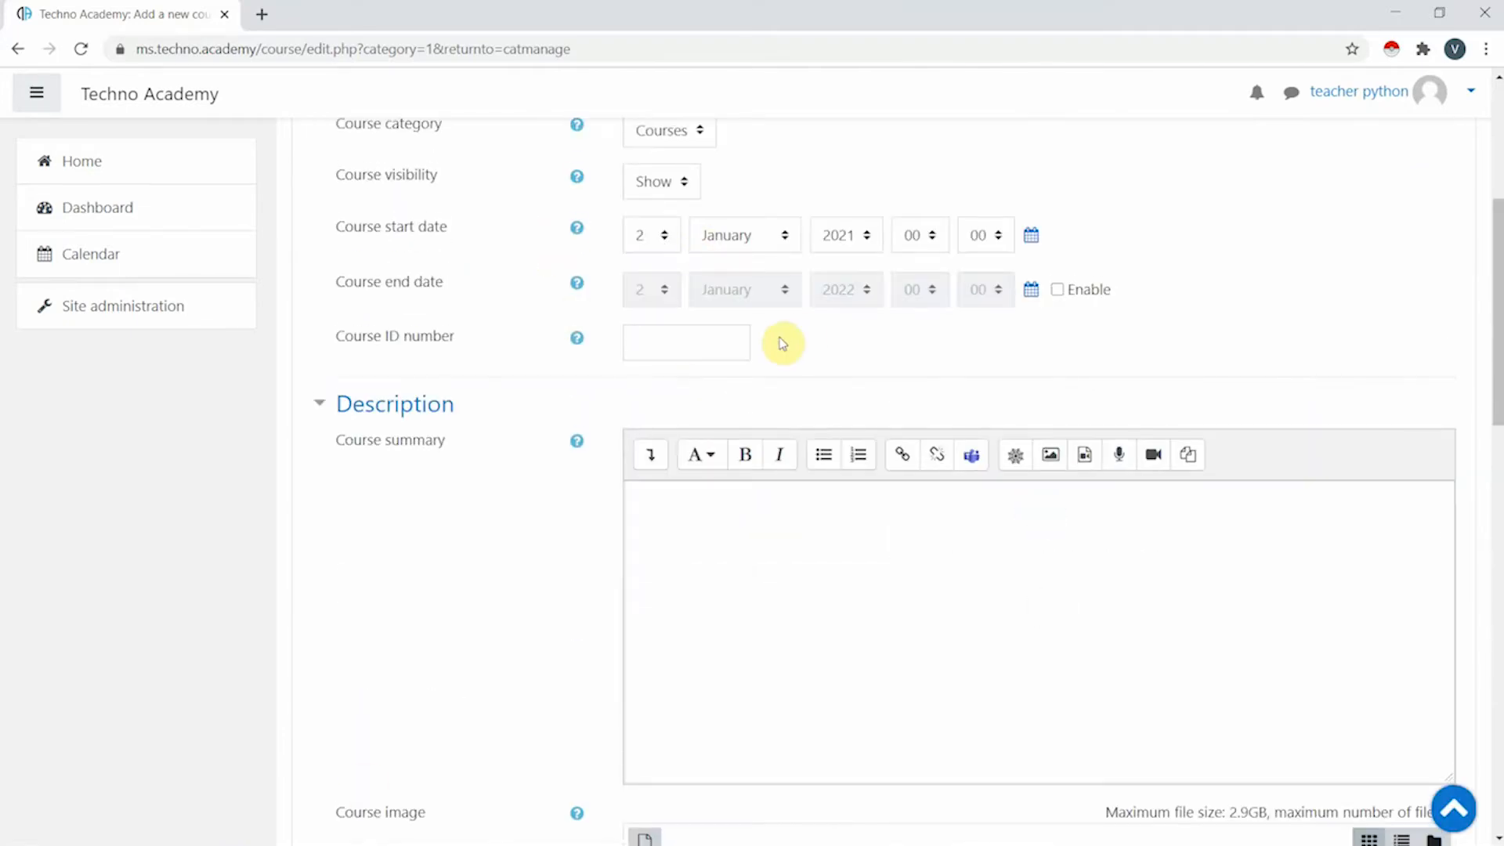
pyautogui.scroll(5, 782, 342)
pyautogui.scroll(-6, 725, 416)
pyautogui.scroll(1, 705, 322)
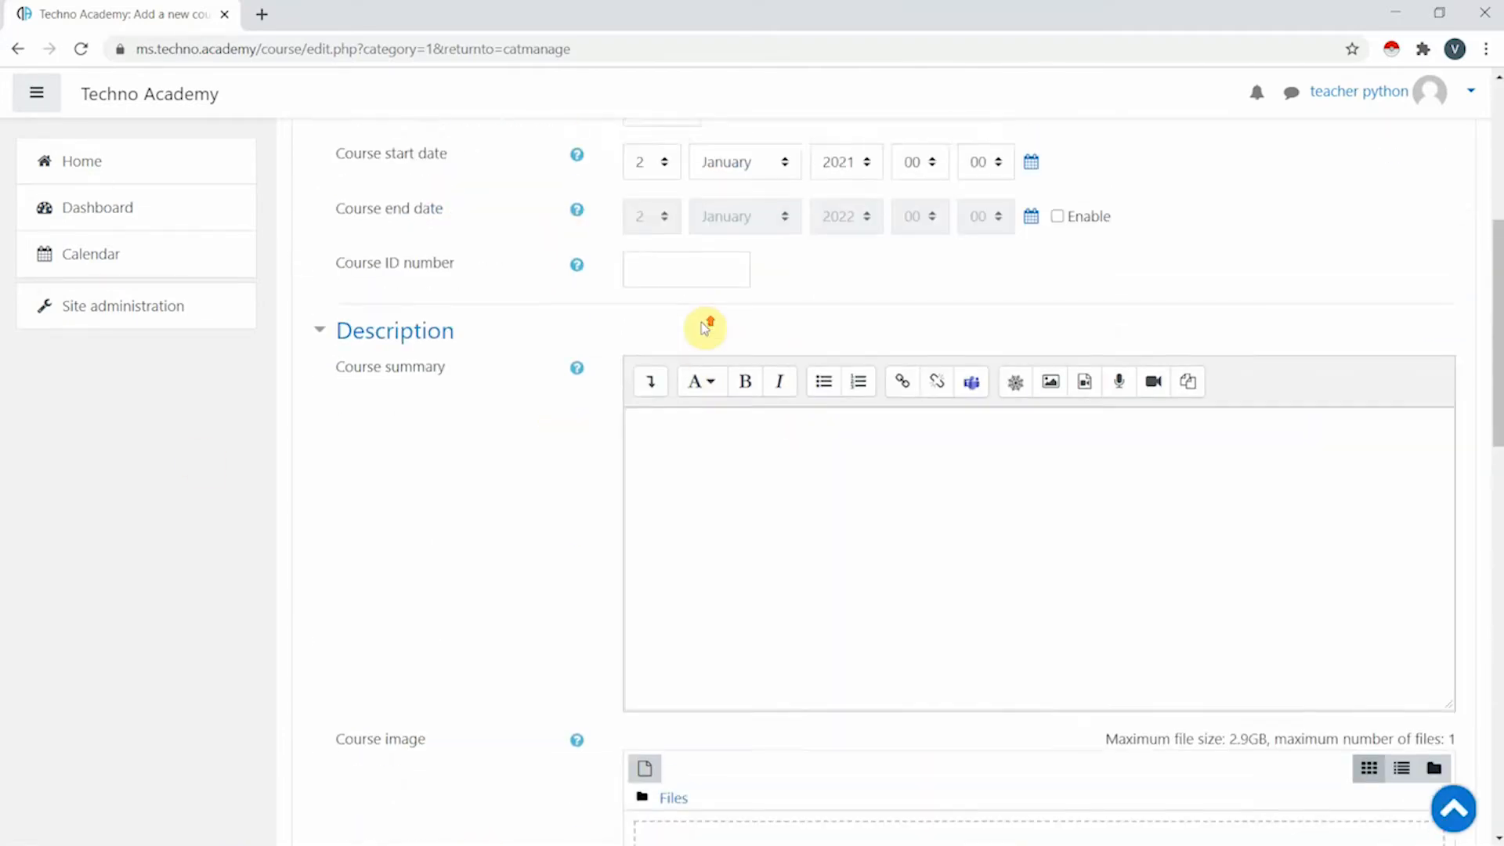
pyautogui.scroll(-10, 725, 337)
pyautogui.scroll(-3, 784, 455)
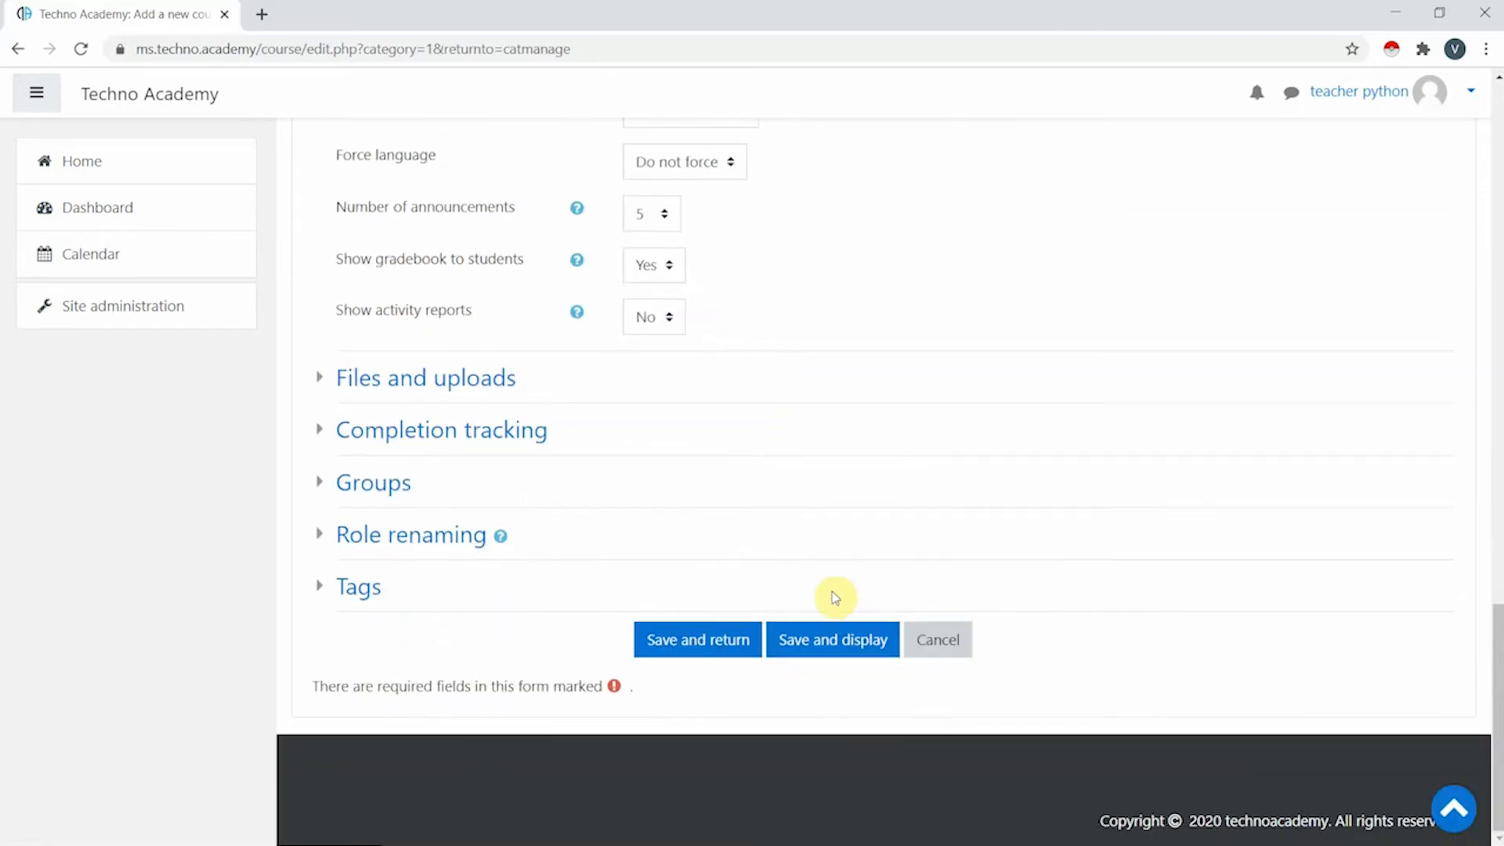
pyautogui.scroll(18, 853, 553)
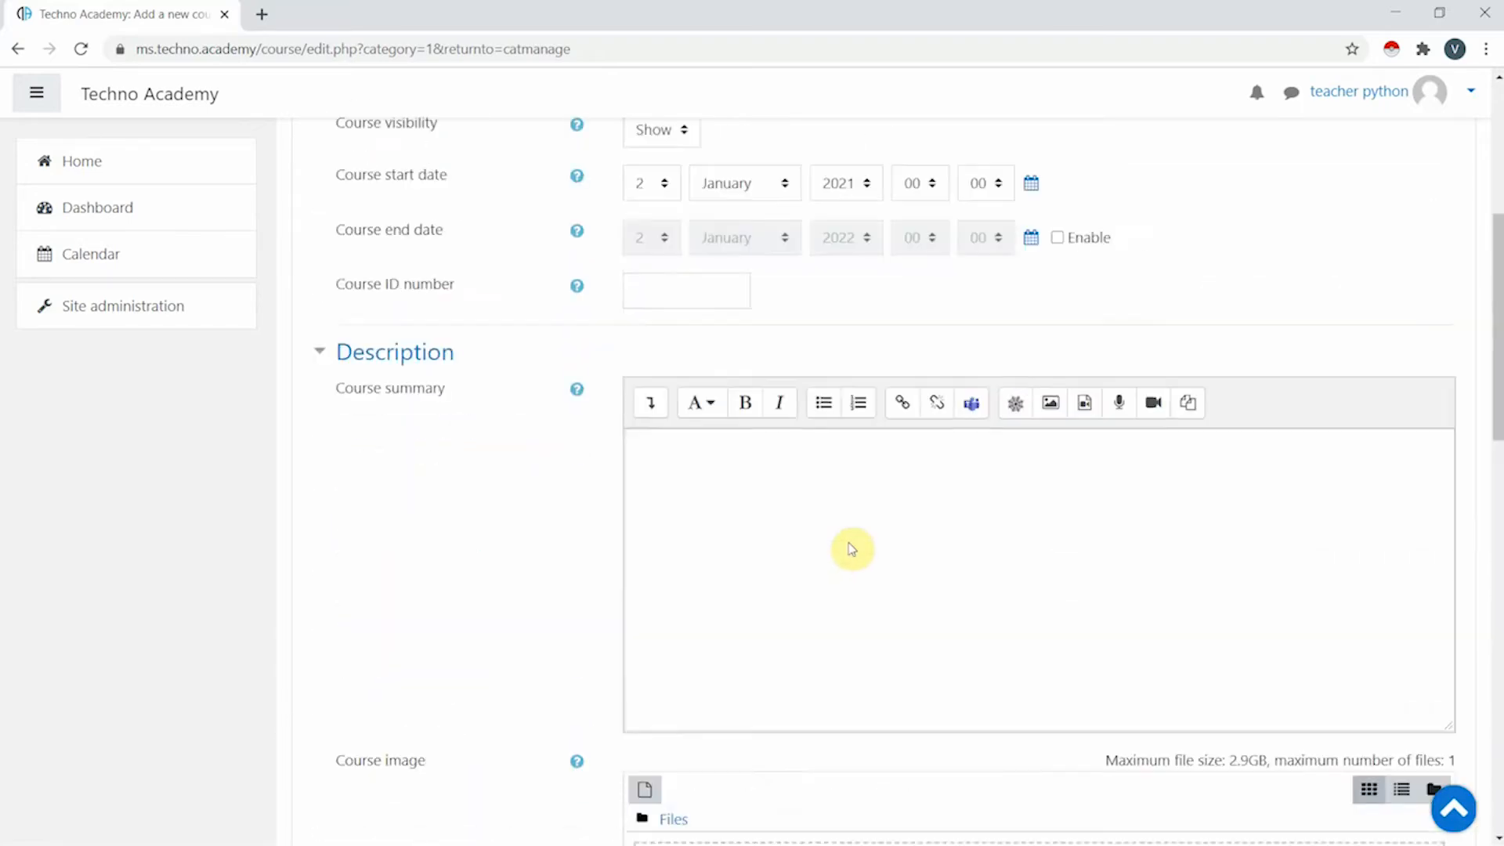
pyautogui.scroll(-11, 937, 454)
pyautogui.scroll(-8, 917, 470)
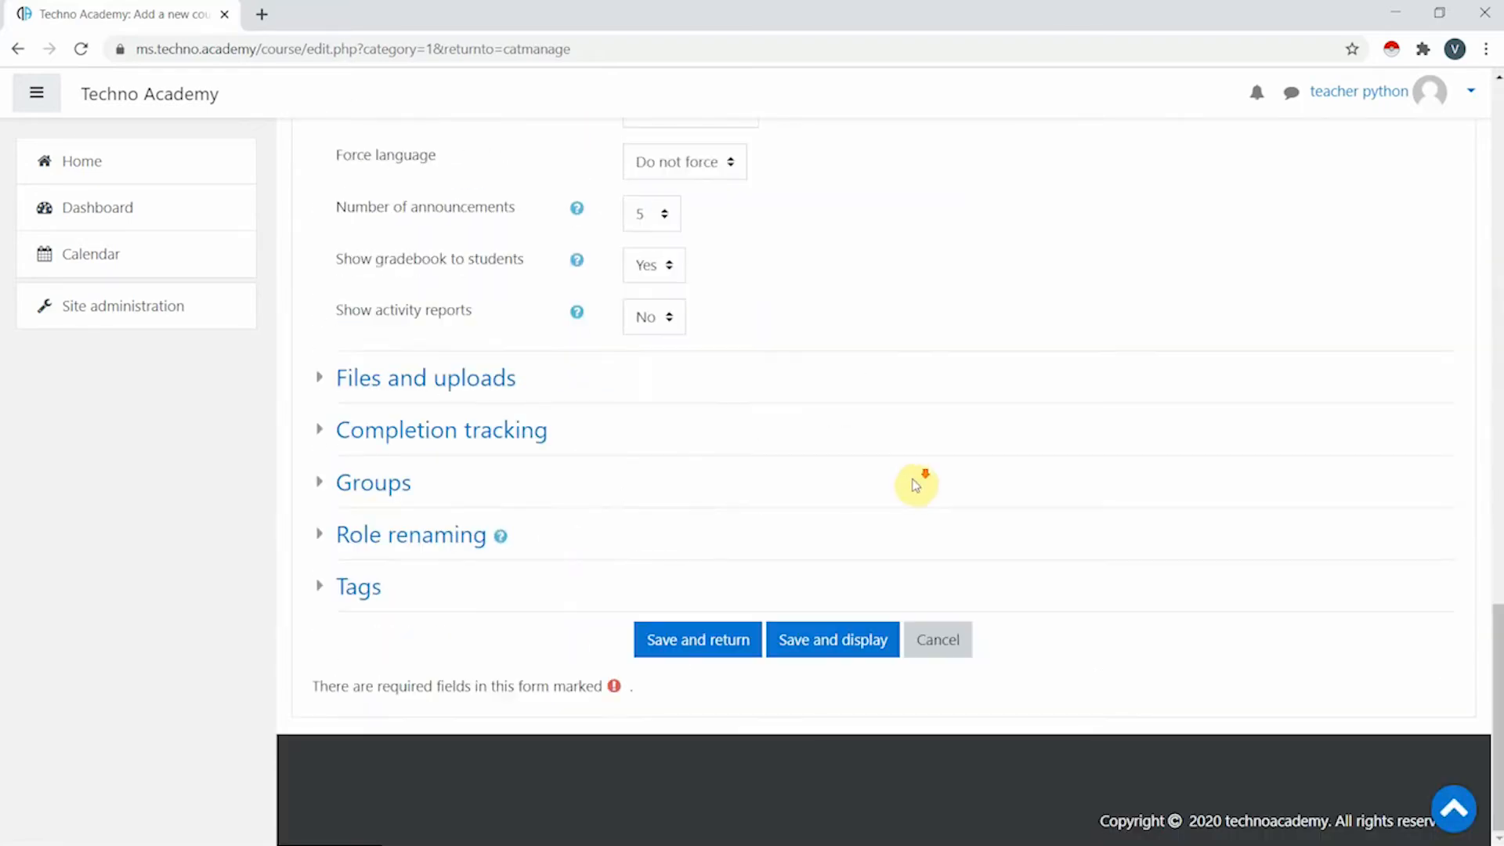
# - Save the Python123 course and review its page with Announcements and Topics 1 to 7
pyautogui.click(842, 650)
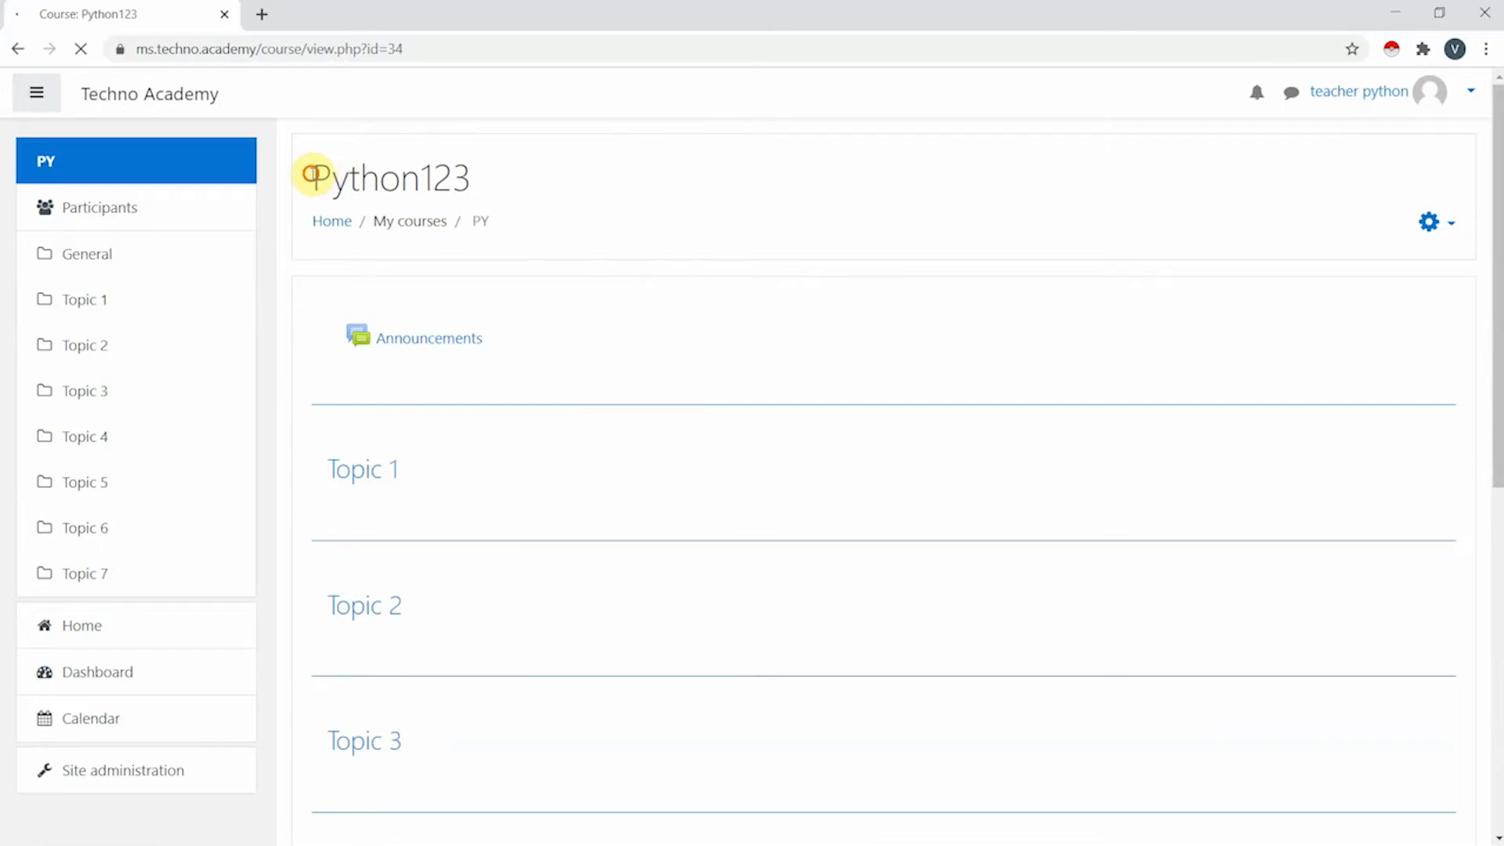
pyautogui.moveTo(313, 176); pyautogui.dragTo(474, 188)
pyautogui.click(480, 194)
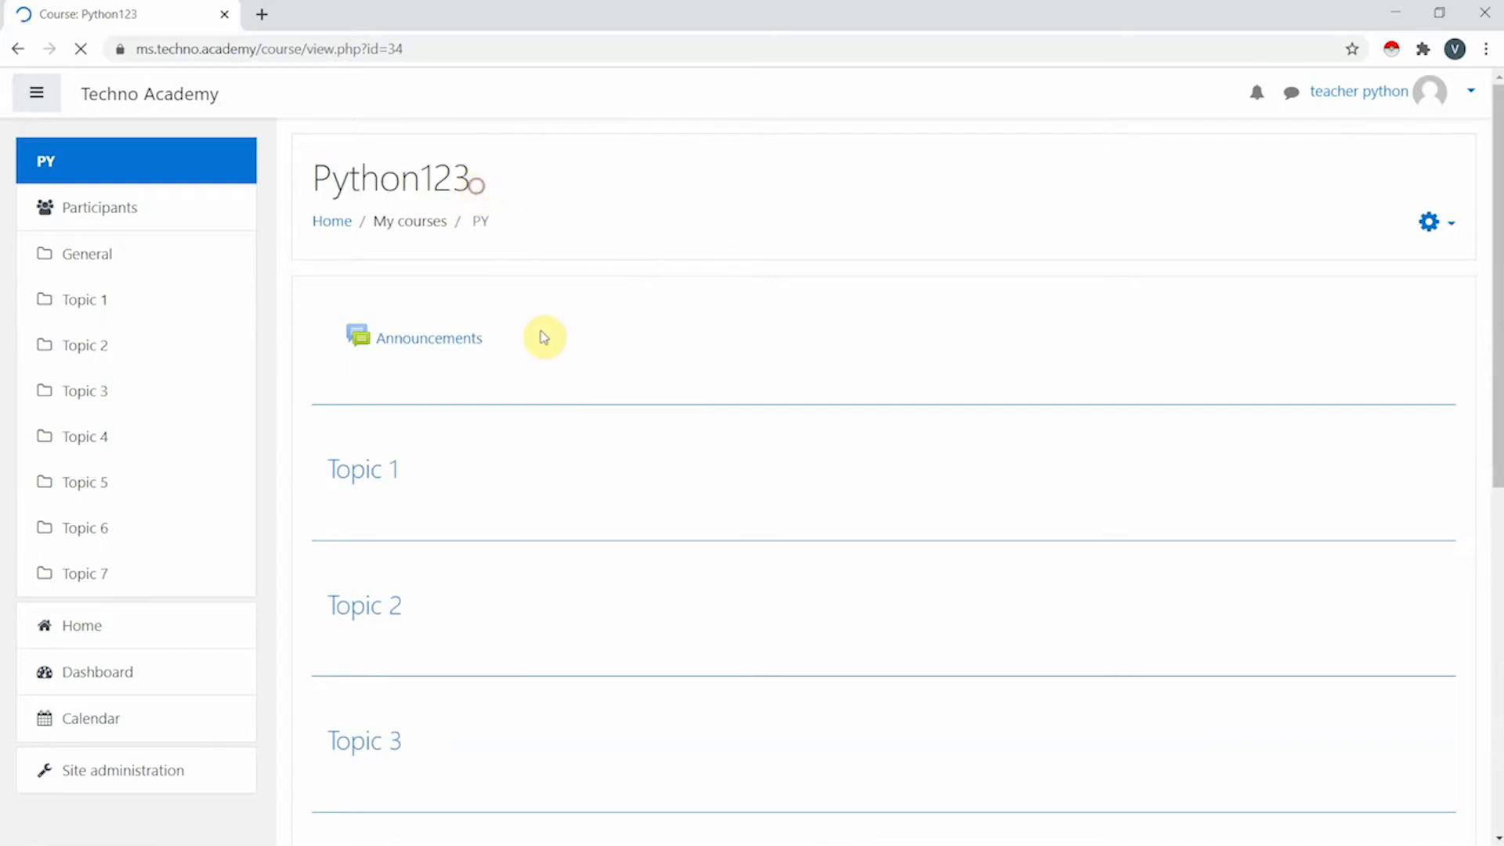
pyautogui.scroll(-8, 415, 403)
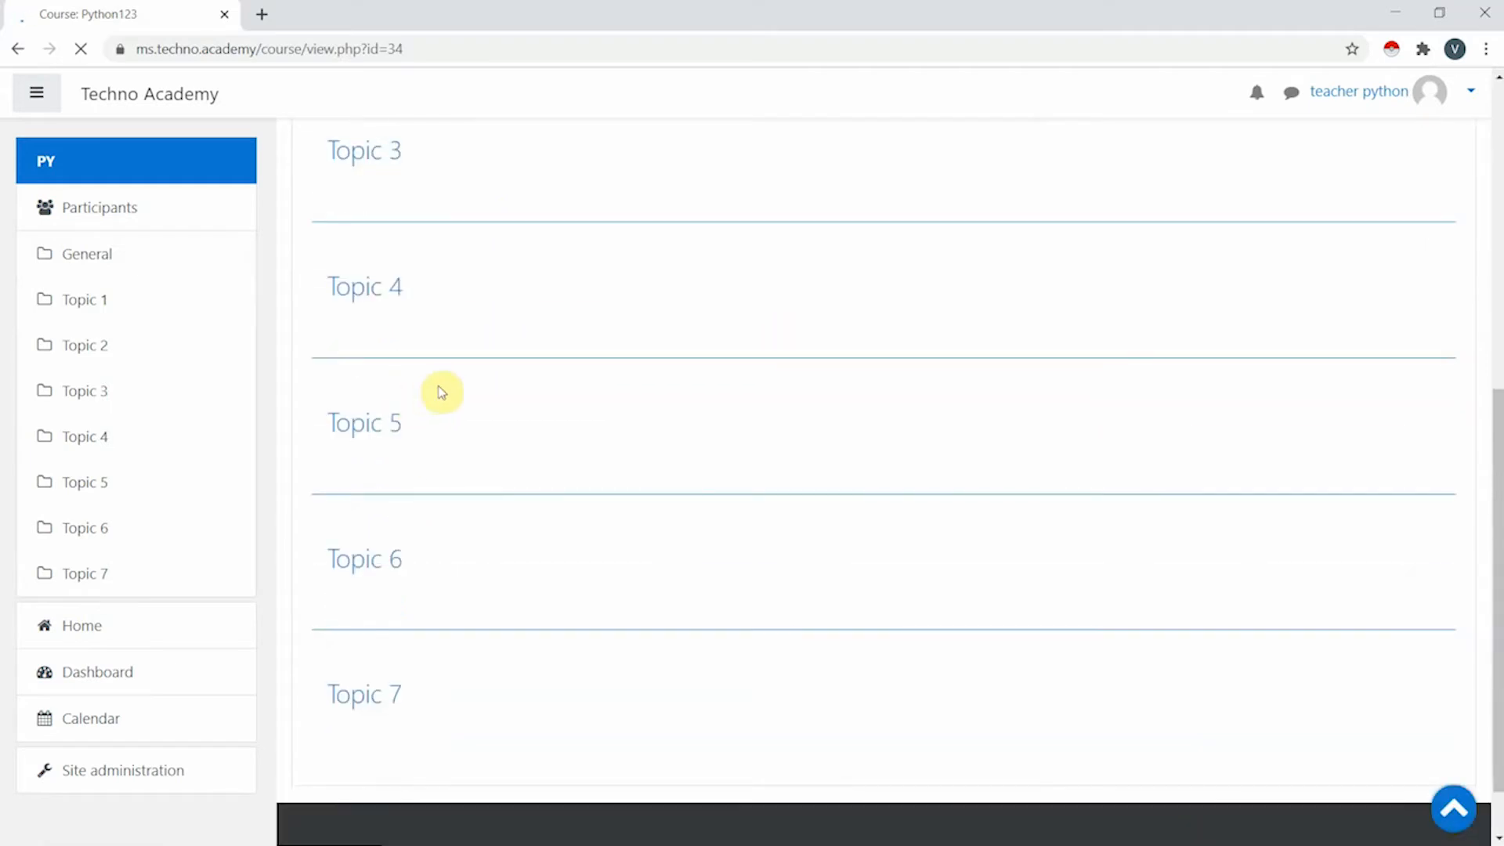
pyautogui.scroll(7, 392, 561)
pyautogui.scroll(-5, 396, 414)
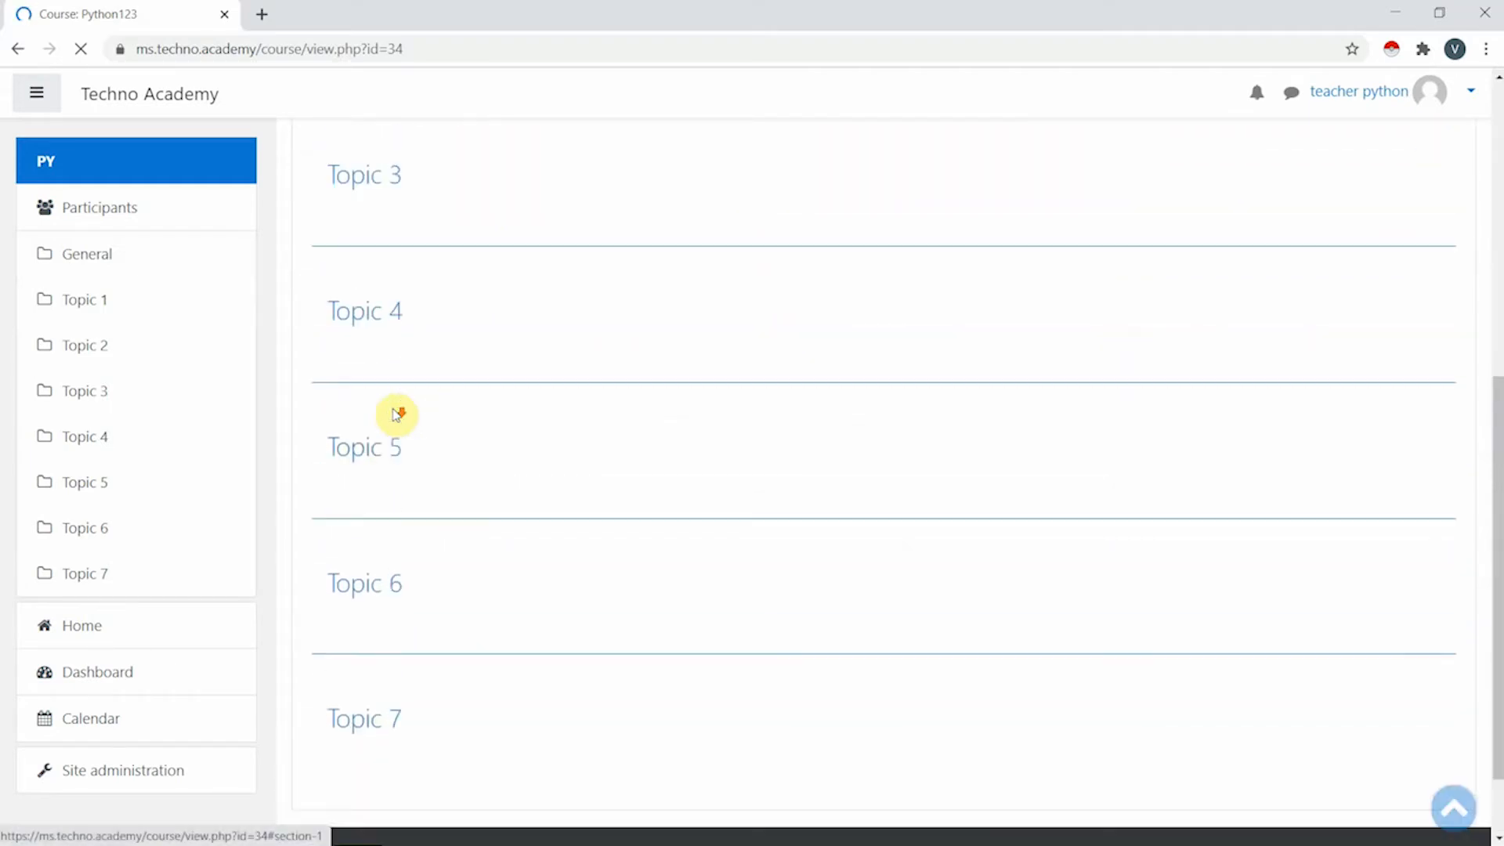
pyautogui.moveTo(351, 314); pyautogui.dragTo(420, 349)
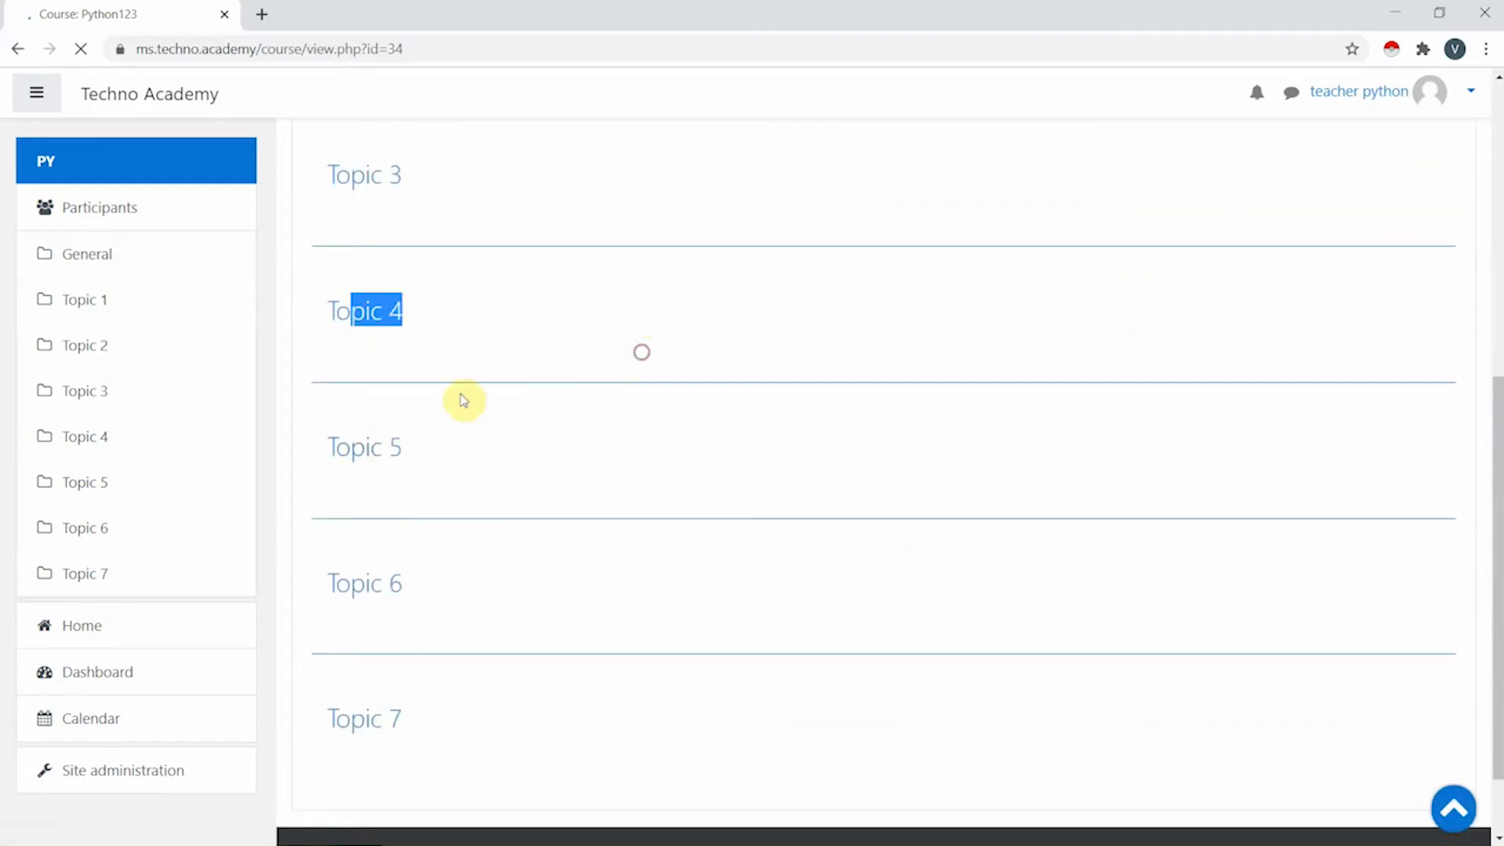
pyautogui.scroll(-1, 414, 650)
pyautogui.scroll(-1, 415, 649)
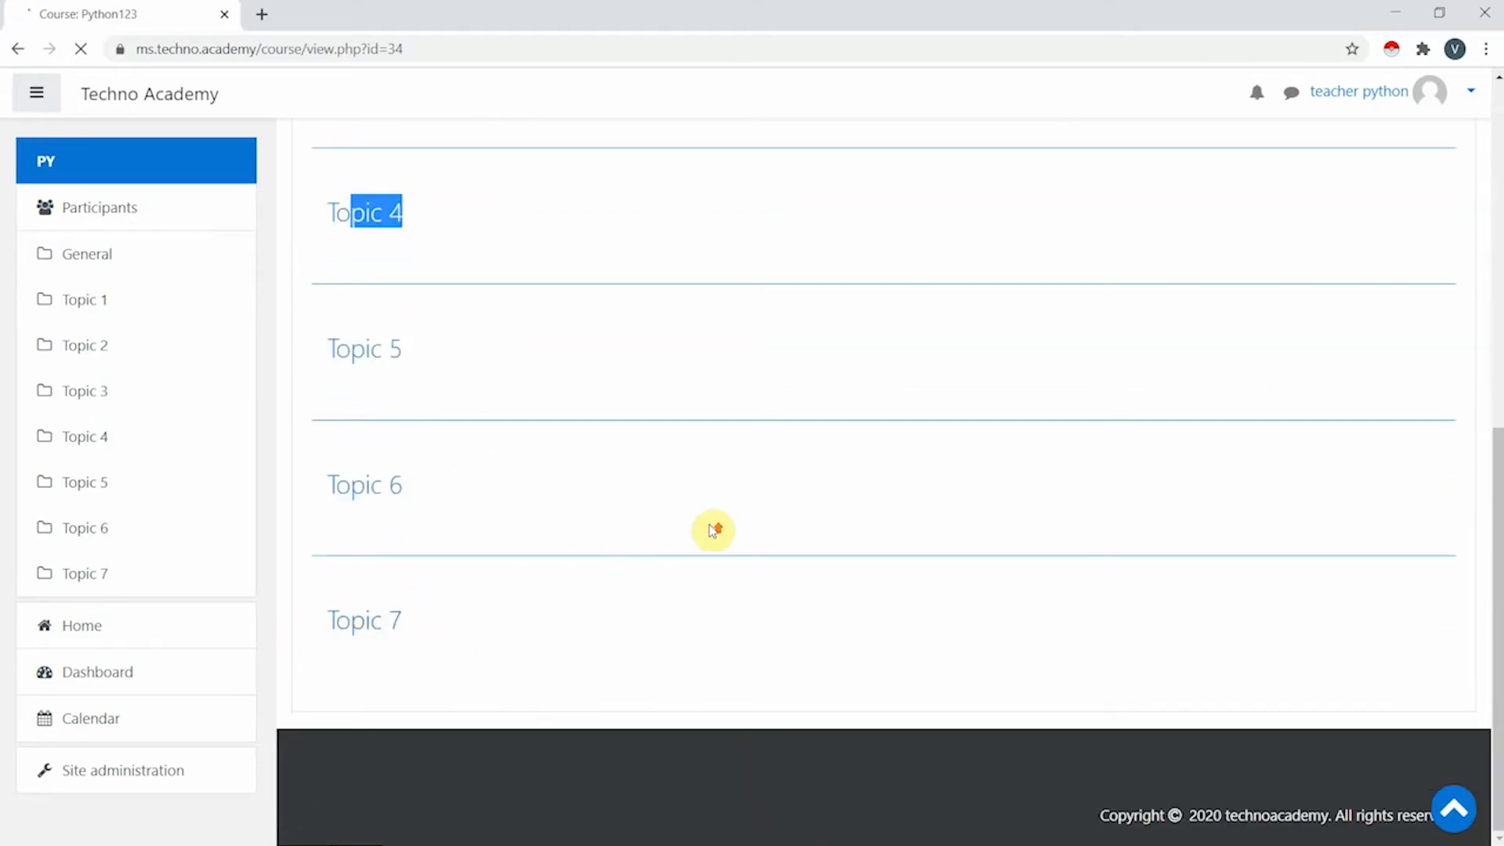
pyautogui.scroll(8, 711, 529)
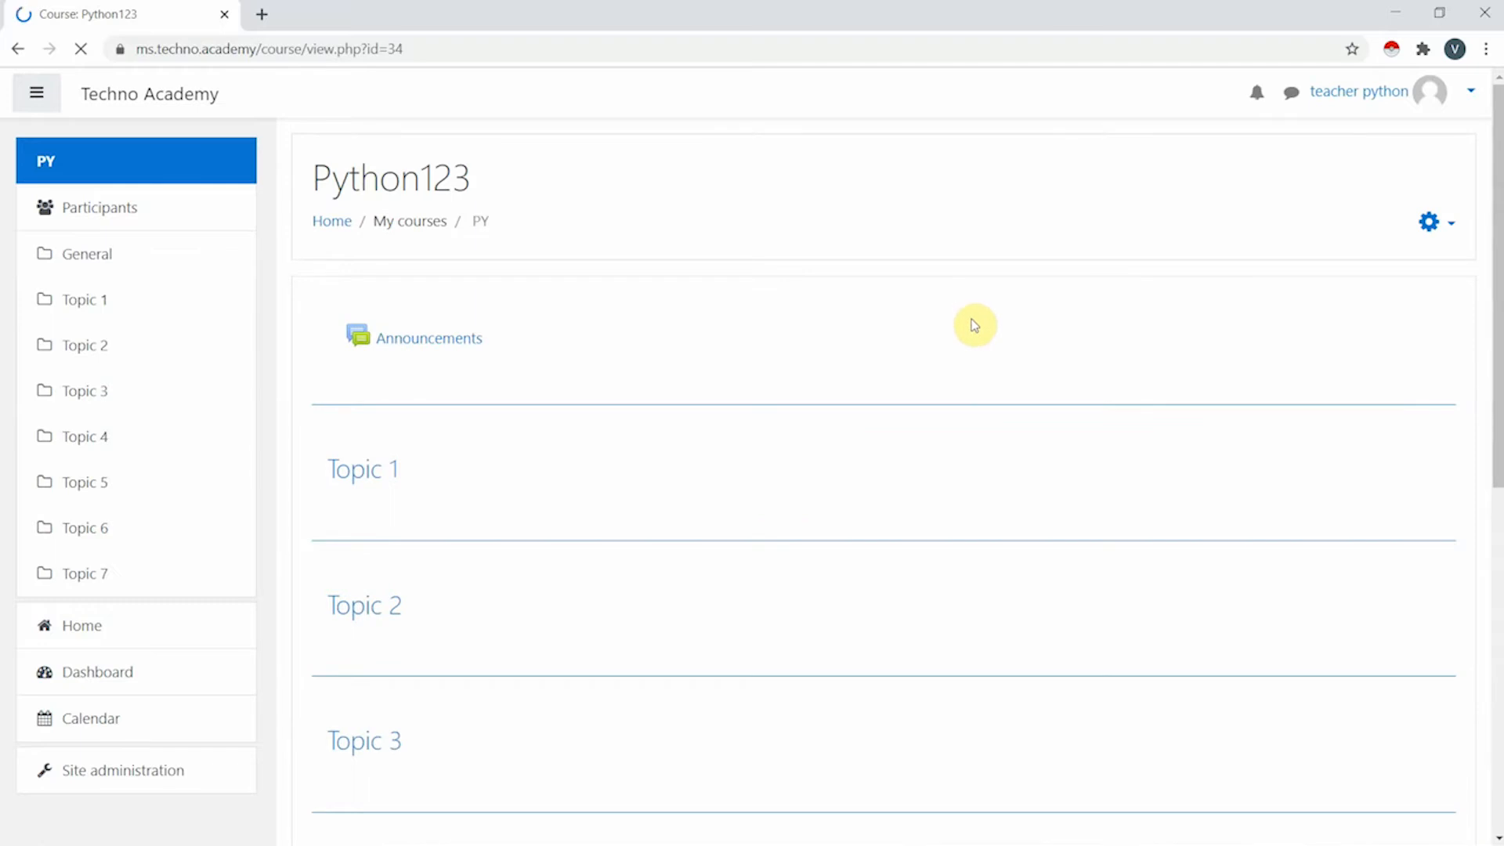
# - Turn editing on for the Python123 course page from the gear Actions menu
pyautogui.click(1437, 229)
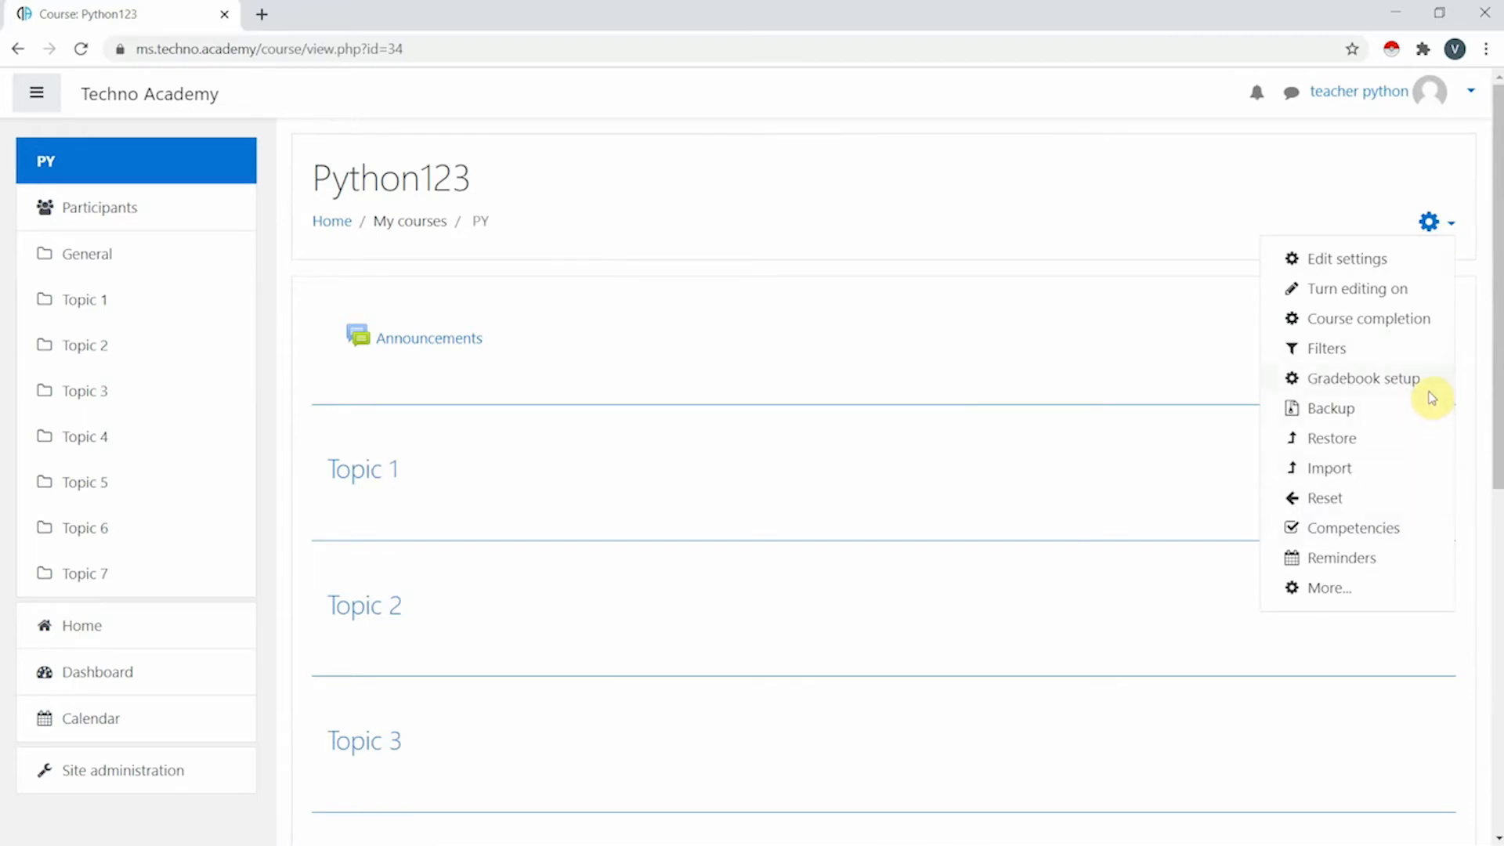
pyautogui.click(1396, 302)
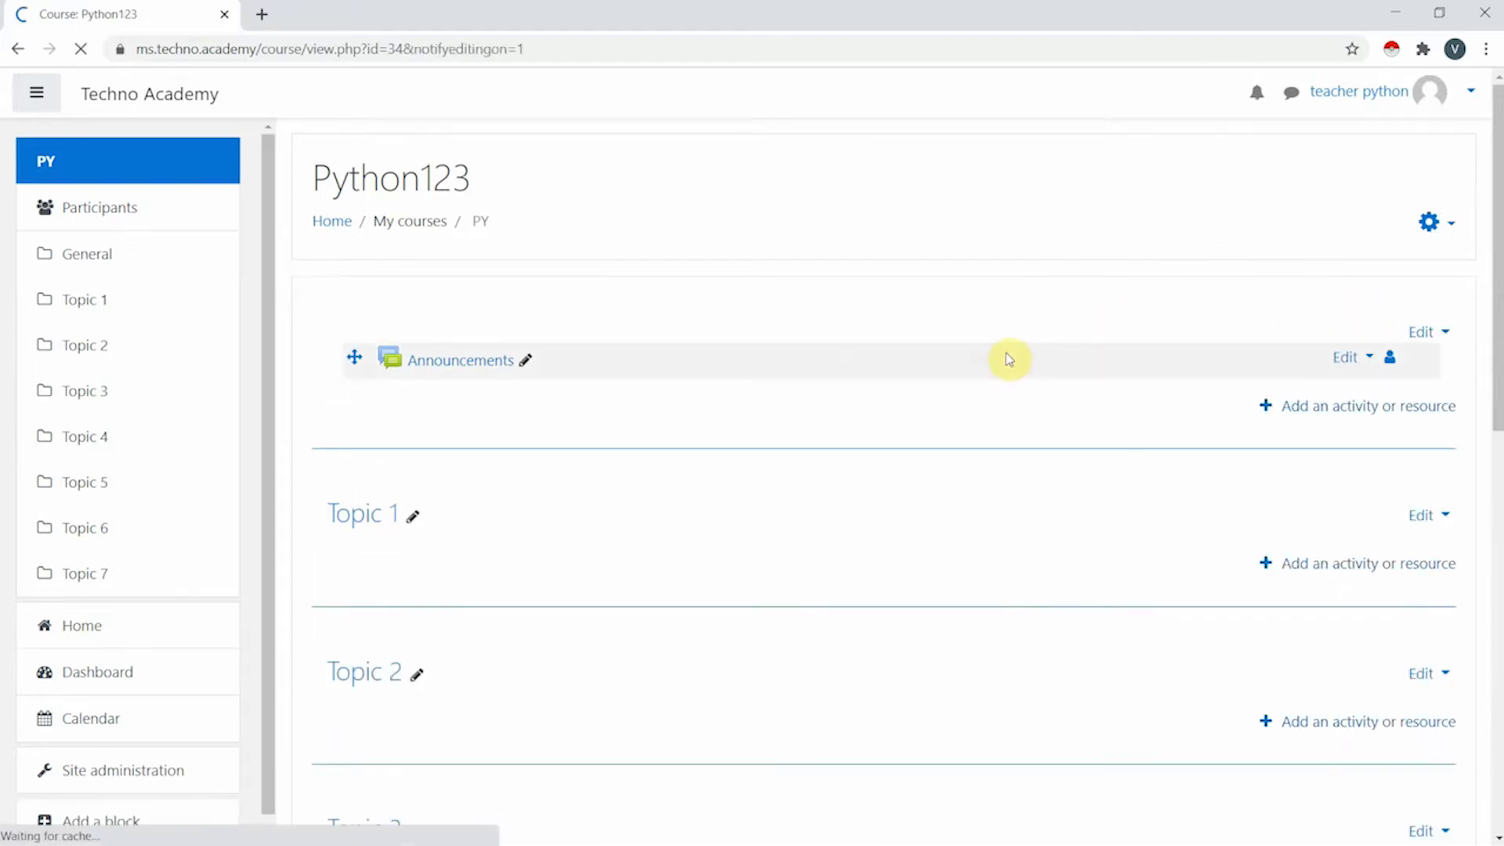
pyautogui.scroll(-2, 1011, 356)
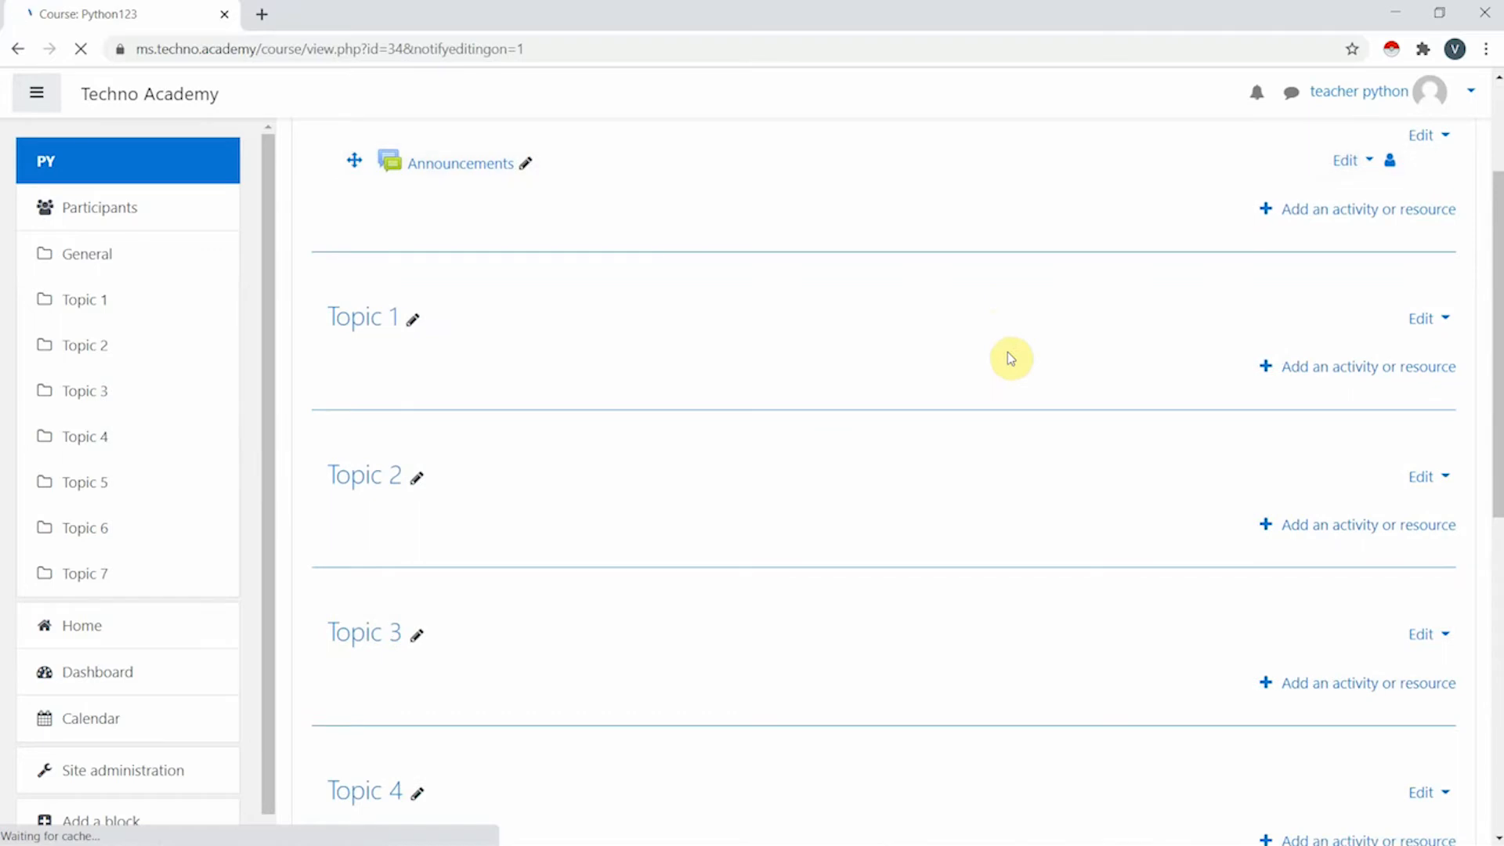
# - Rename the Topic 1 section to Module 1
pyautogui.click(413, 332)
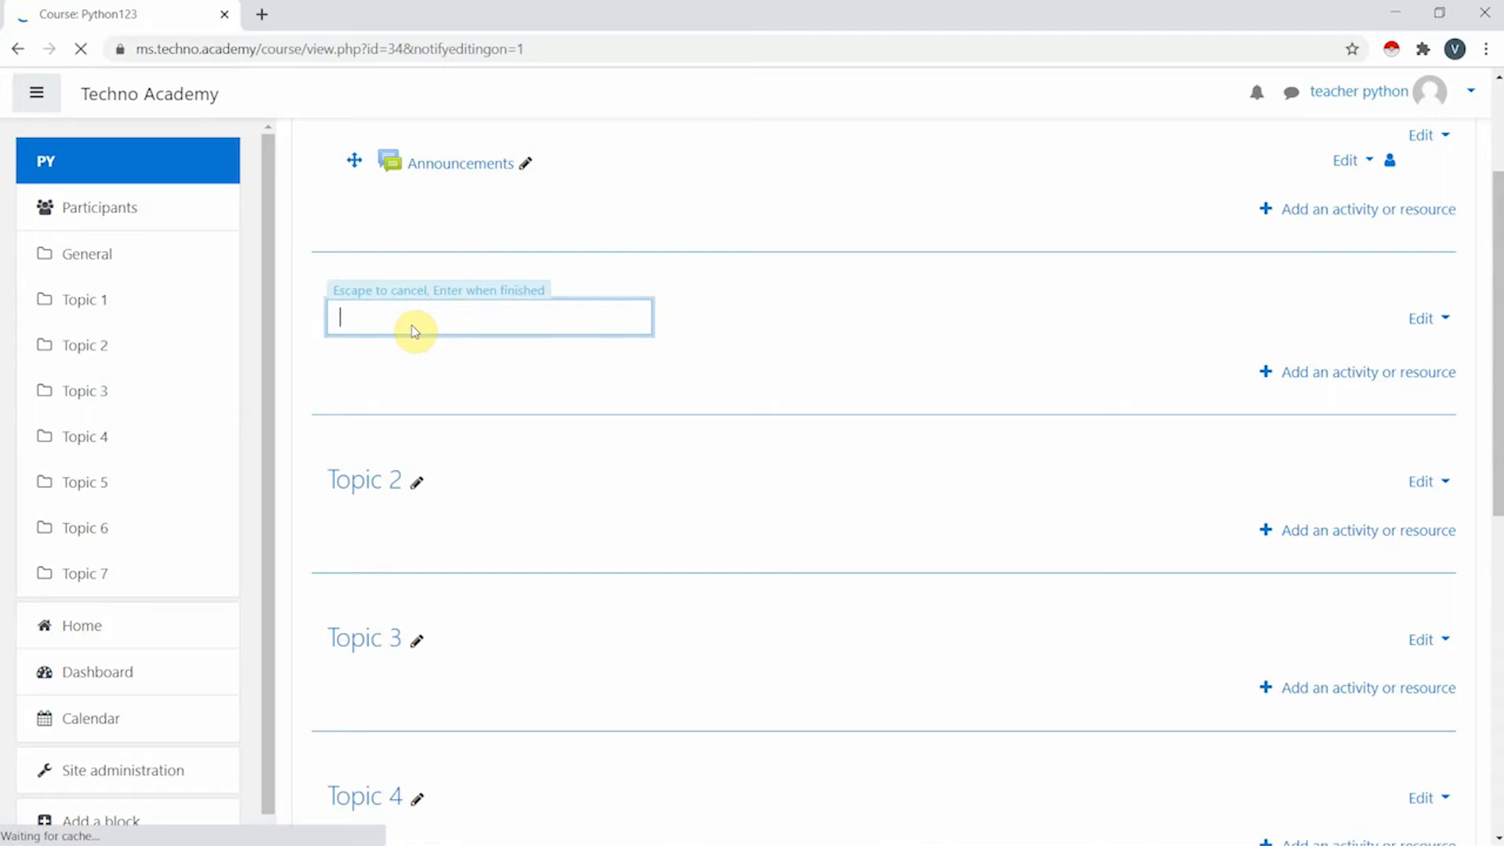
pyautogui.write('Module 1')
pyautogui.press('Return')
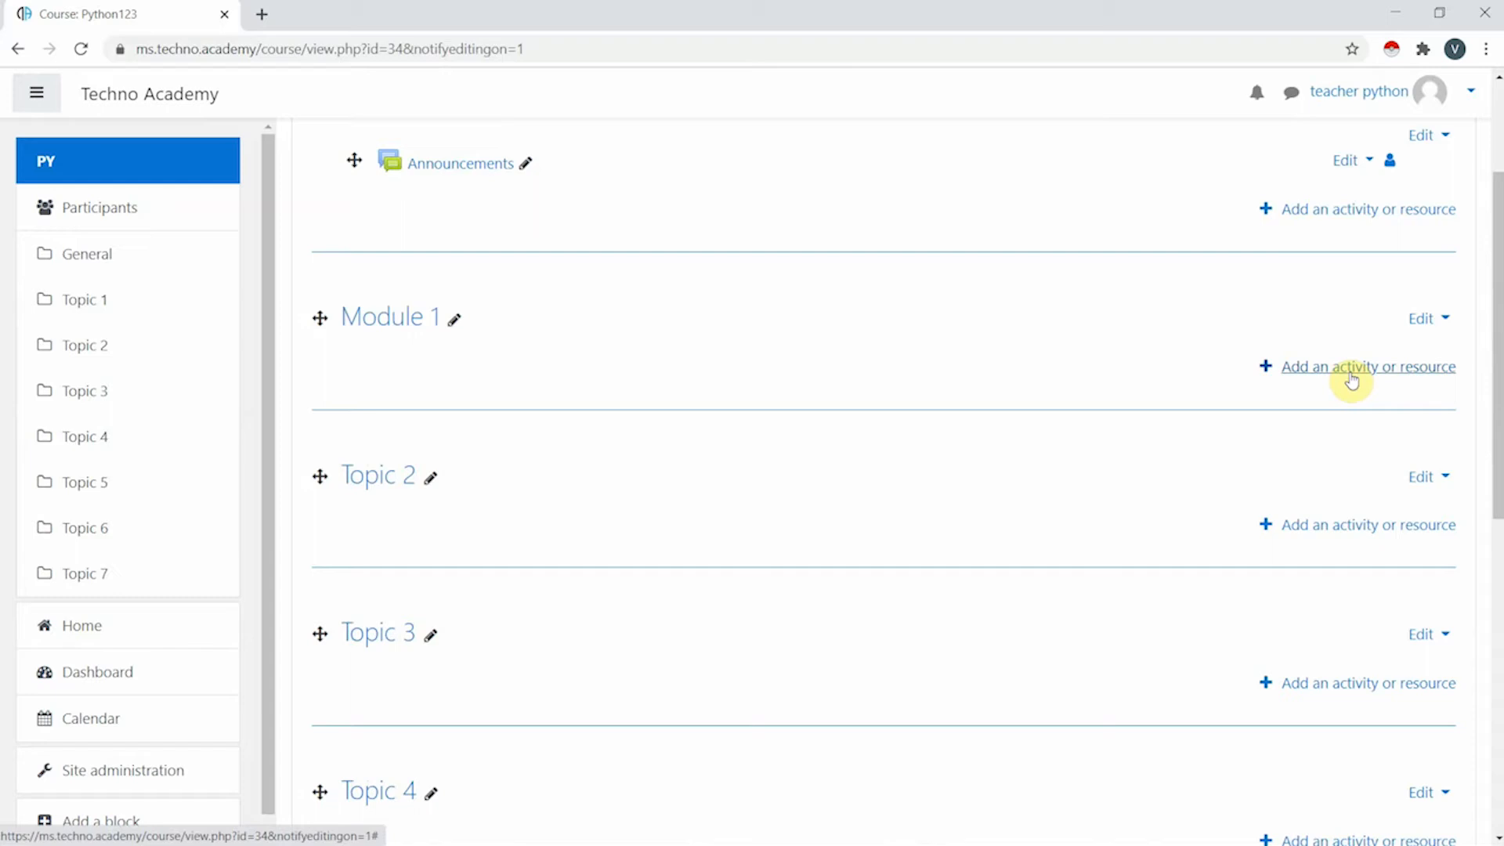
# - Select the Page resource in the Add an activity or resource chooser for Module 1
pyautogui.click(1351, 370)
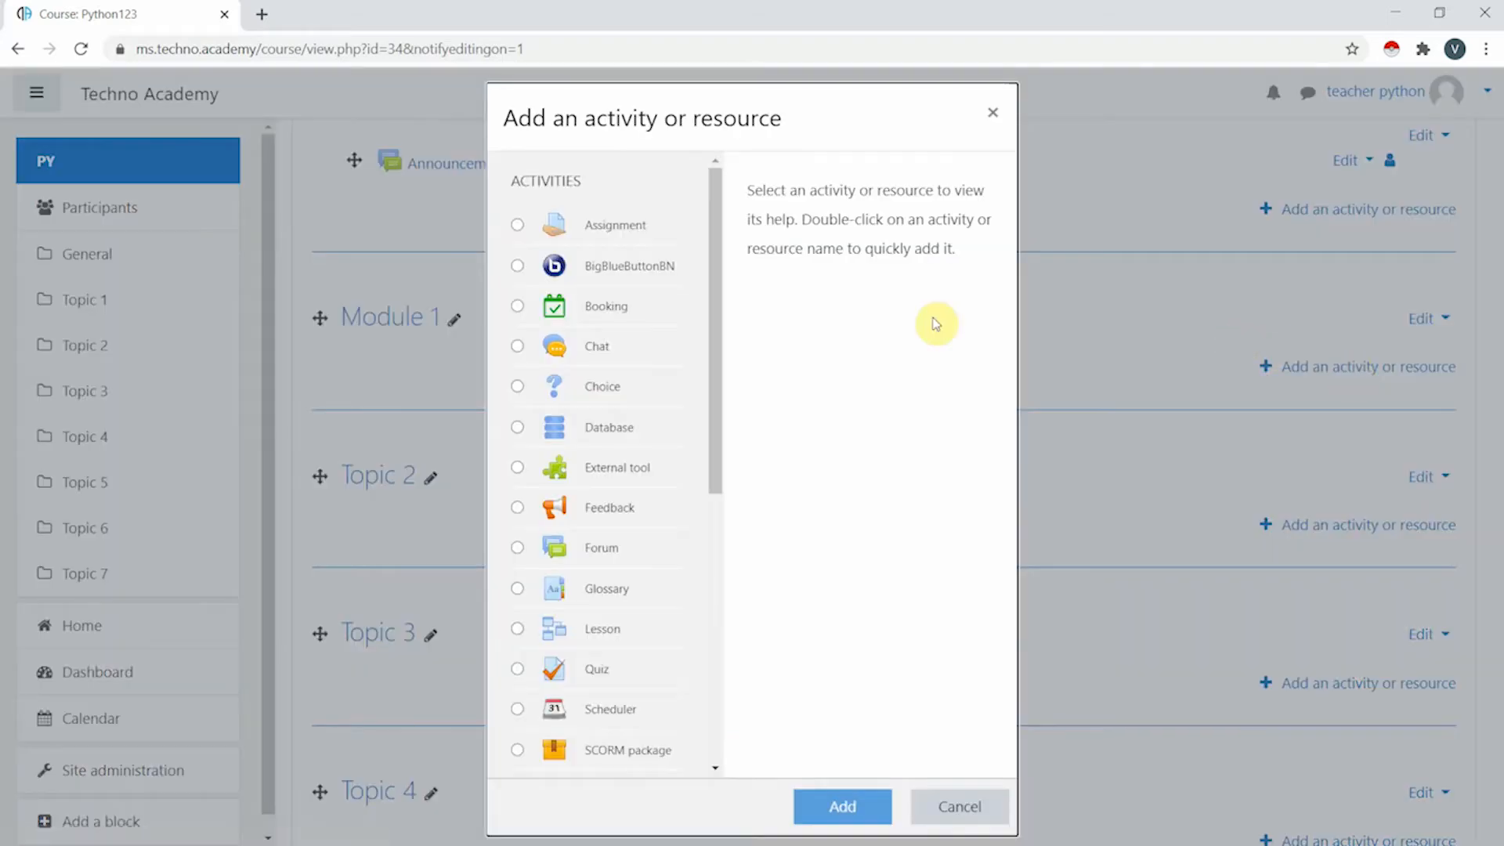
pyautogui.scroll(-7, 624, 430)
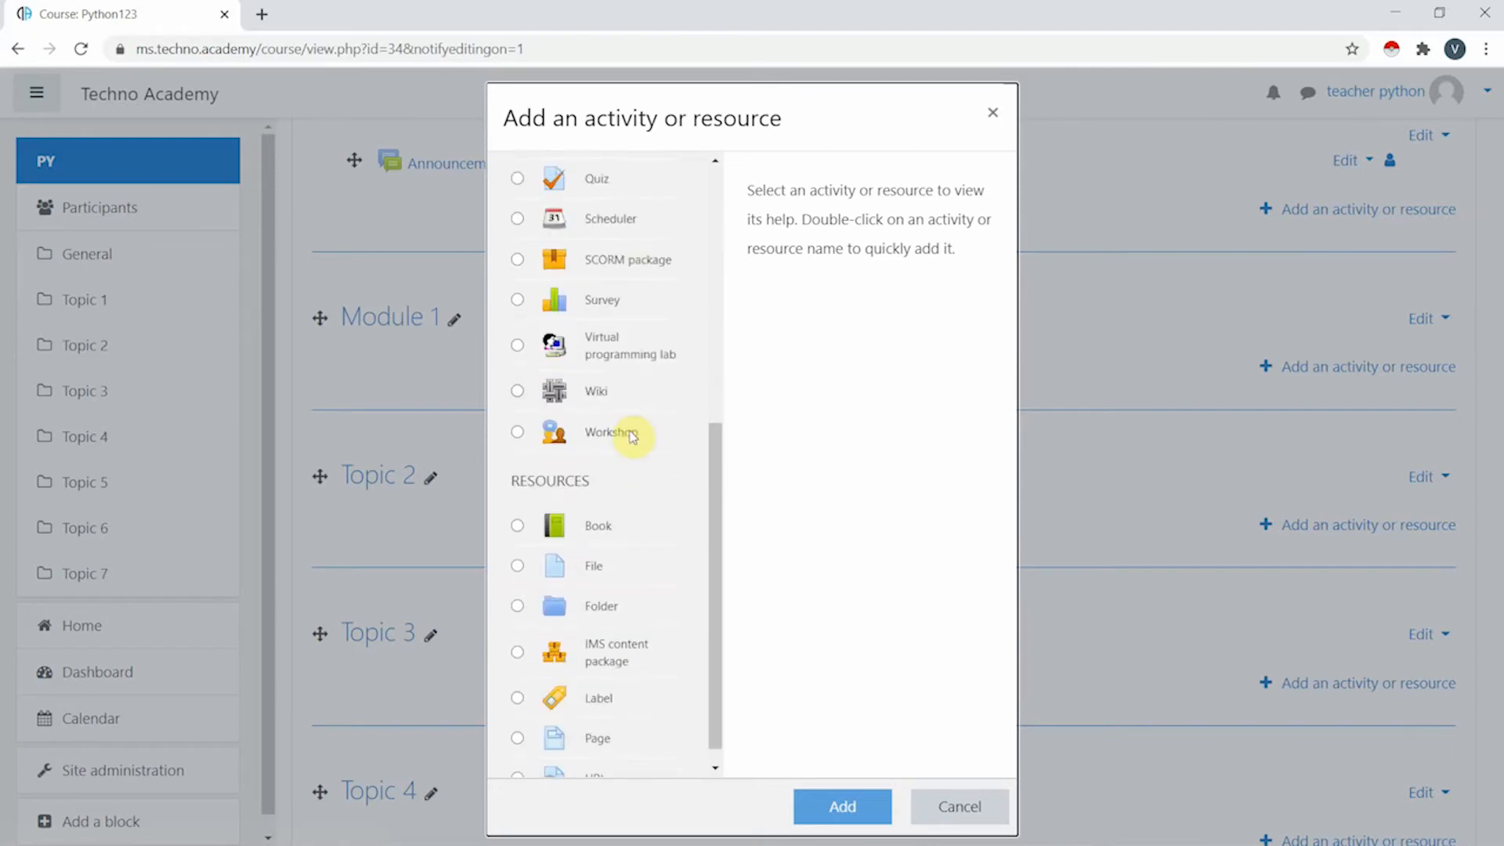
pyautogui.scroll(7, 653, 525)
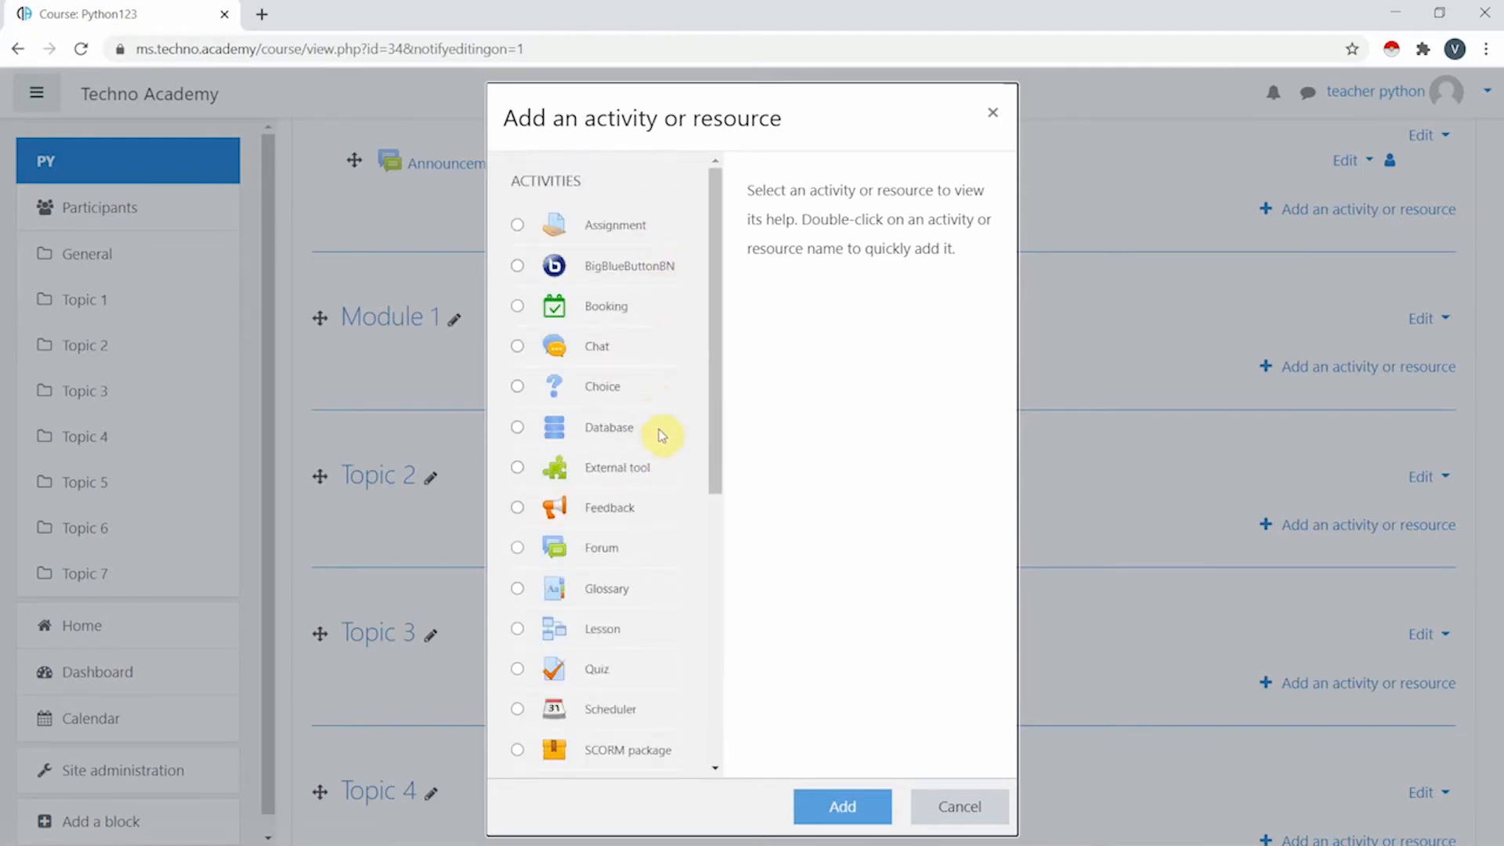
pyautogui.scroll(-5, 663, 439)
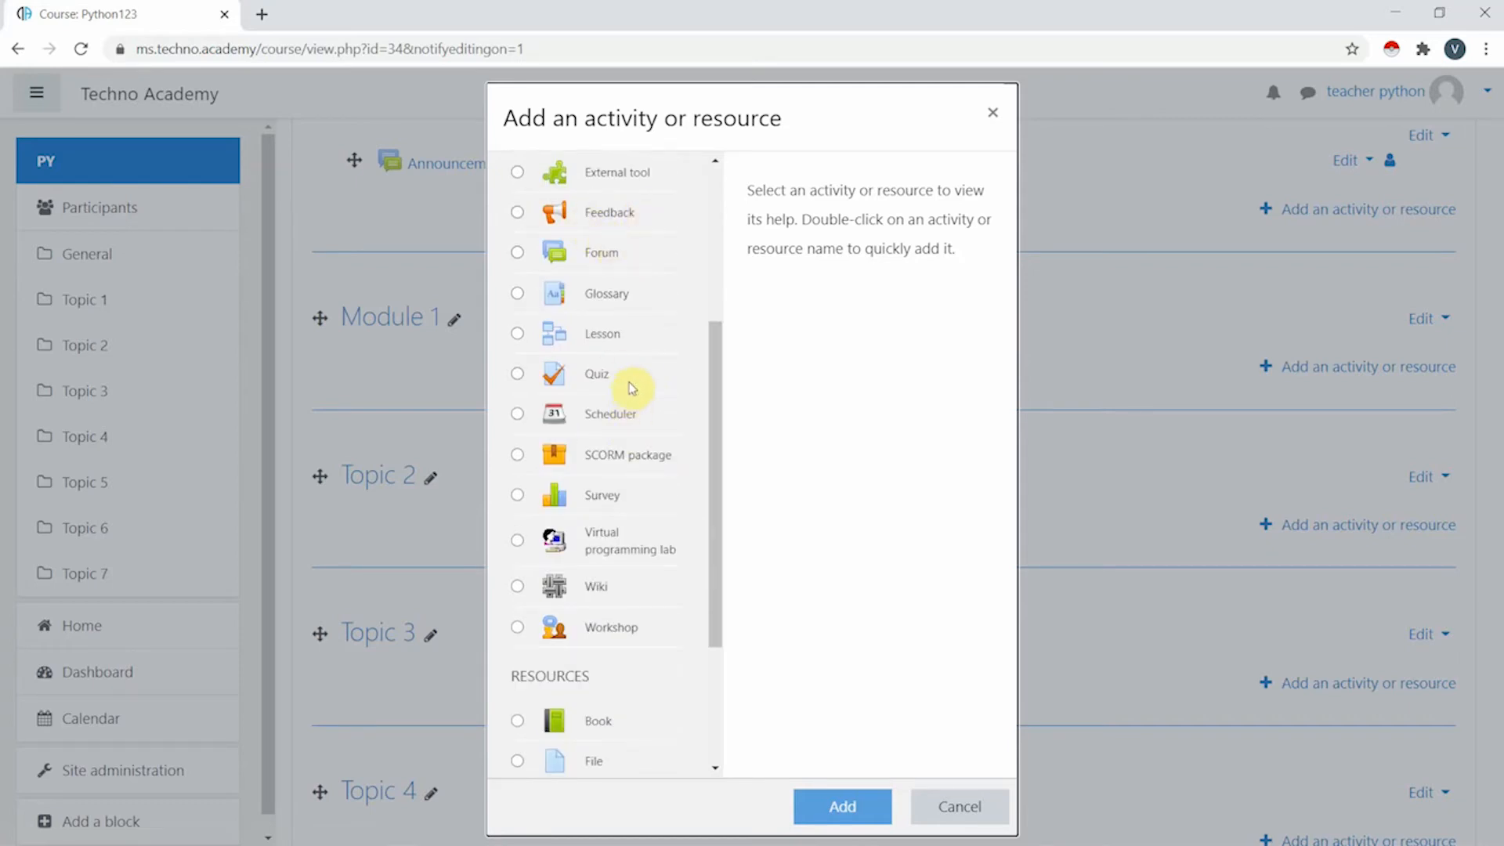
pyautogui.scroll(-3, 633, 387)
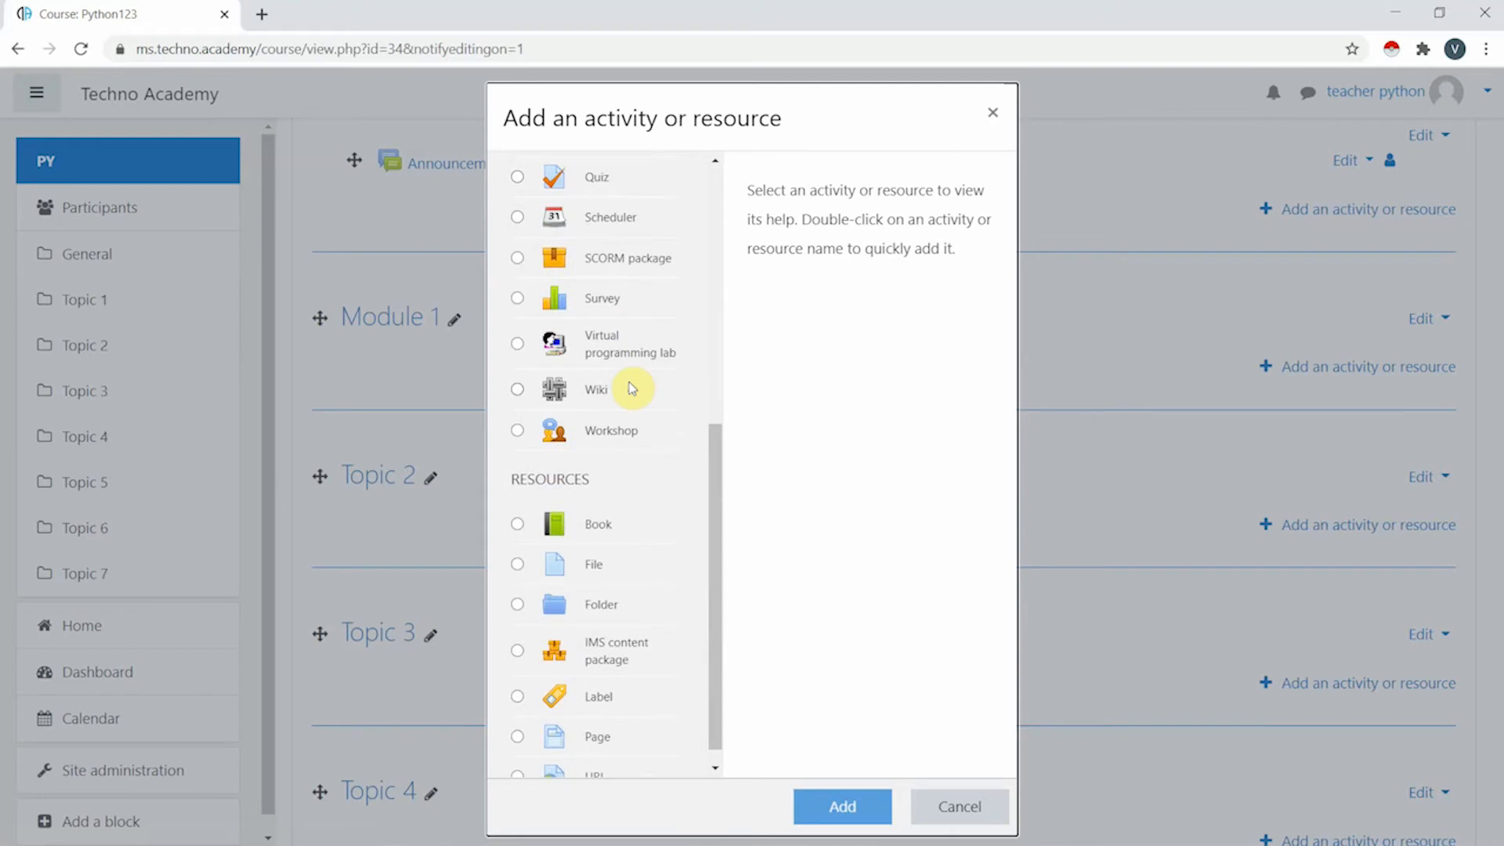
pyautogui.scroll(-1, 643, 368)
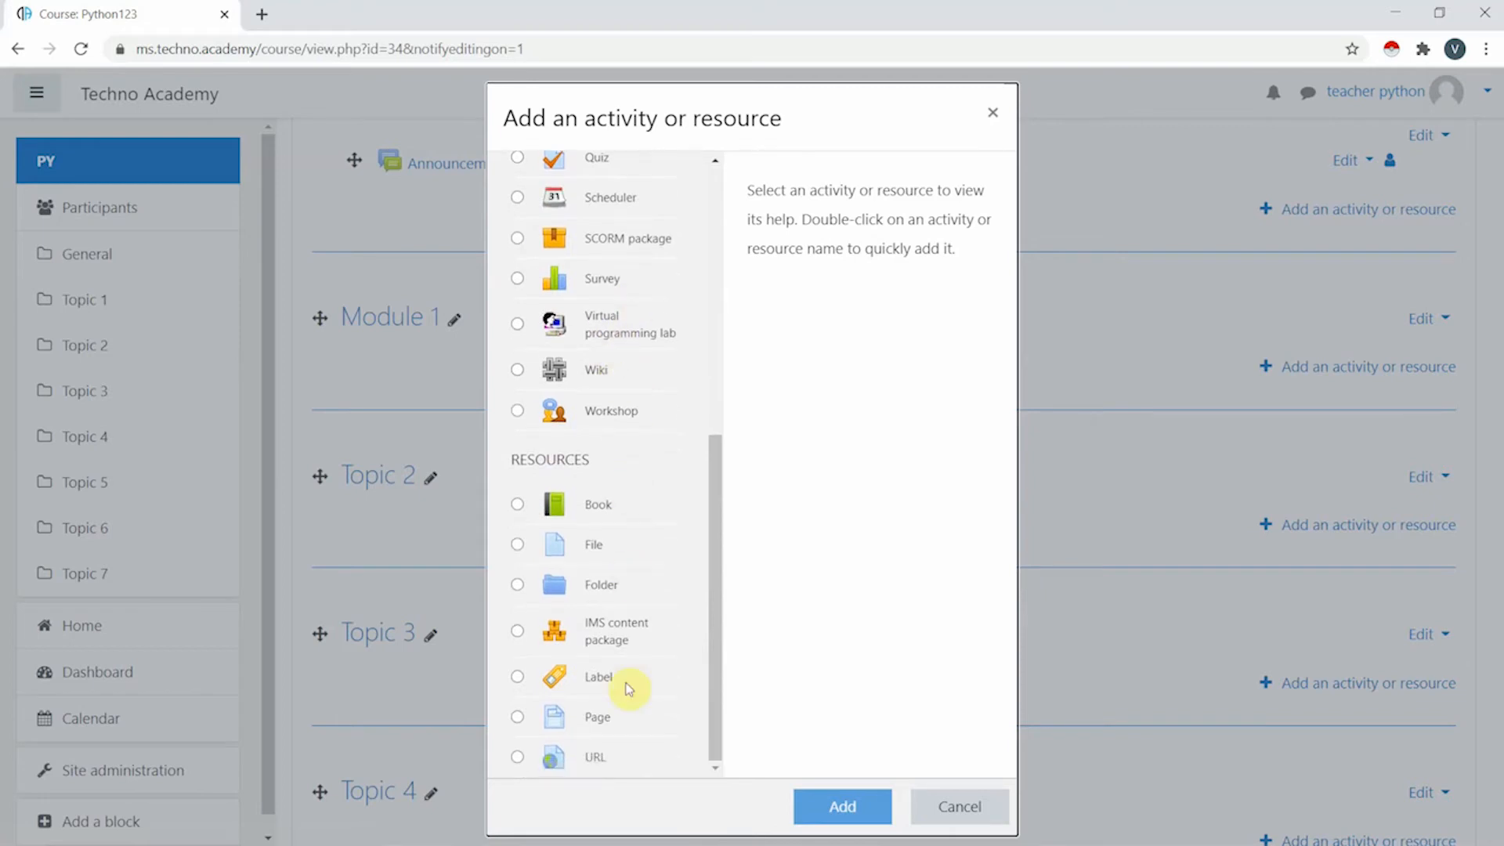
pyautogui.click(622, 715)
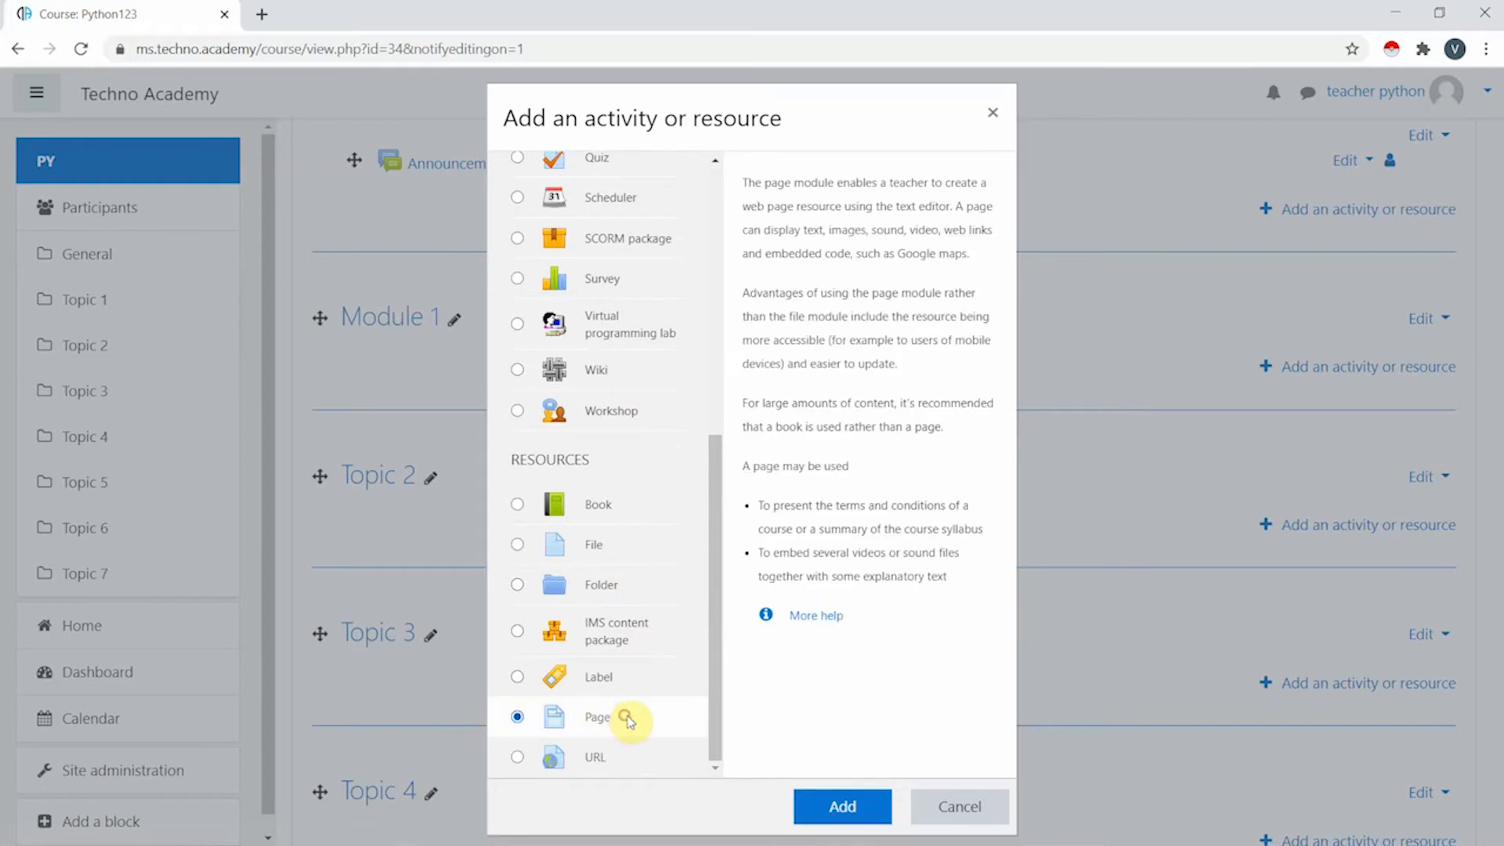
# - Create a new Page named Material in Module 1 and move to its description
pyautogui.click(871, 807)
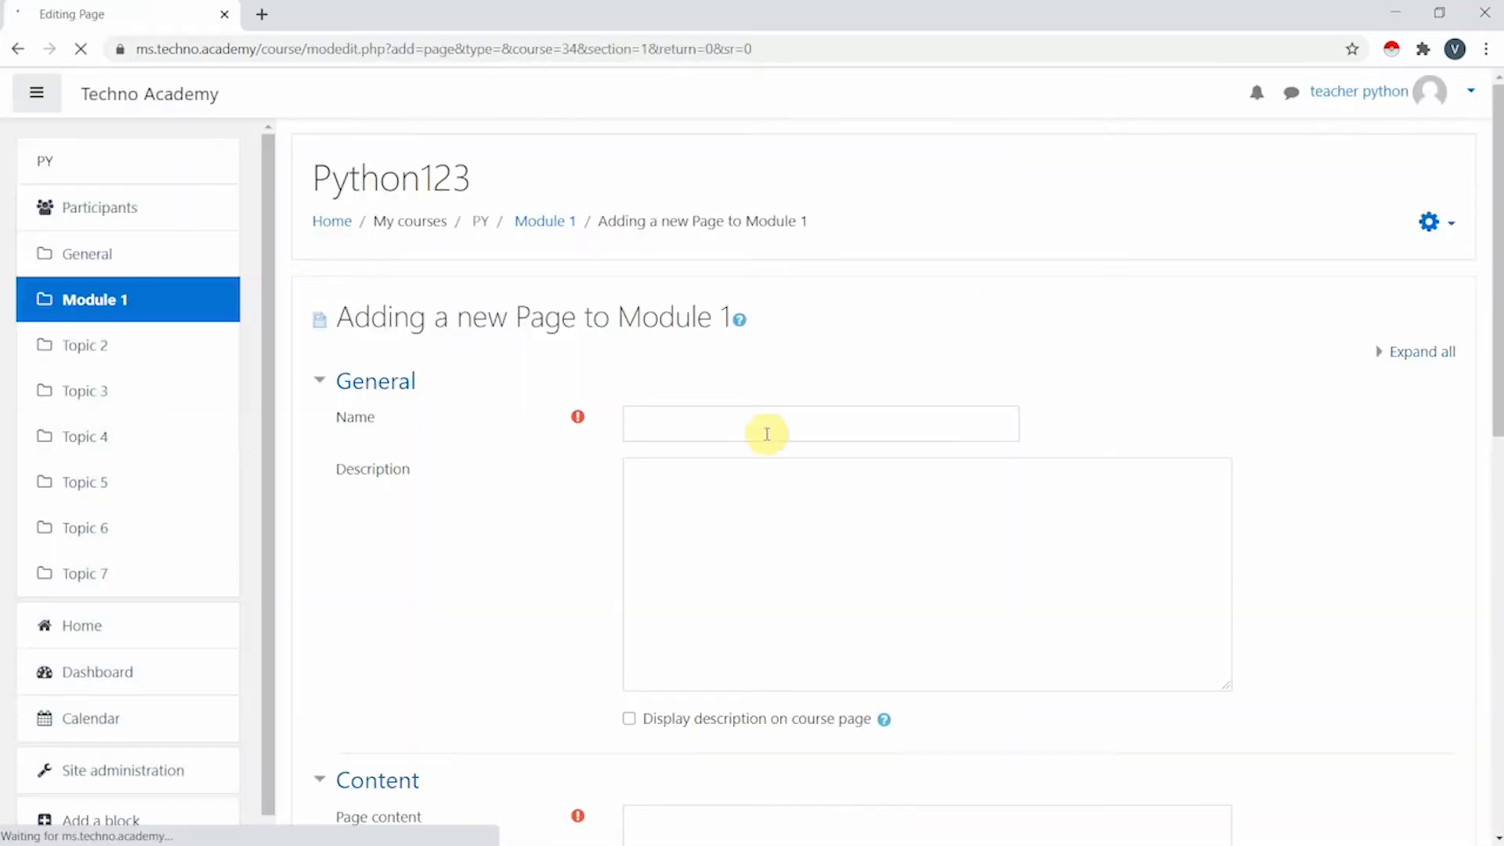
pyautogui.click(664, 419)
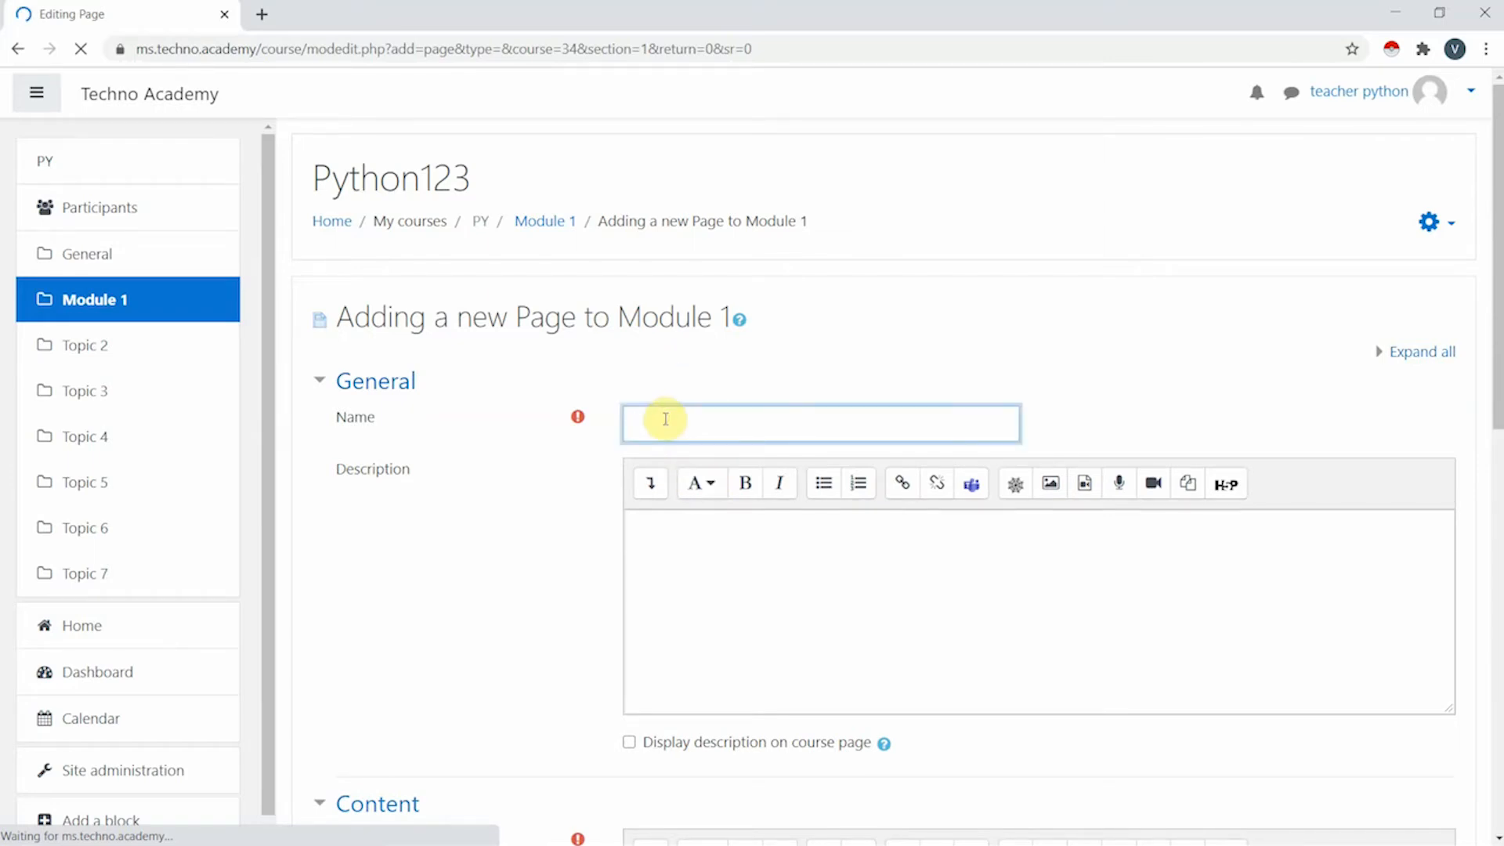
pyautogui.write('Material')
pyautogui.scroll(-1, 752, 571)
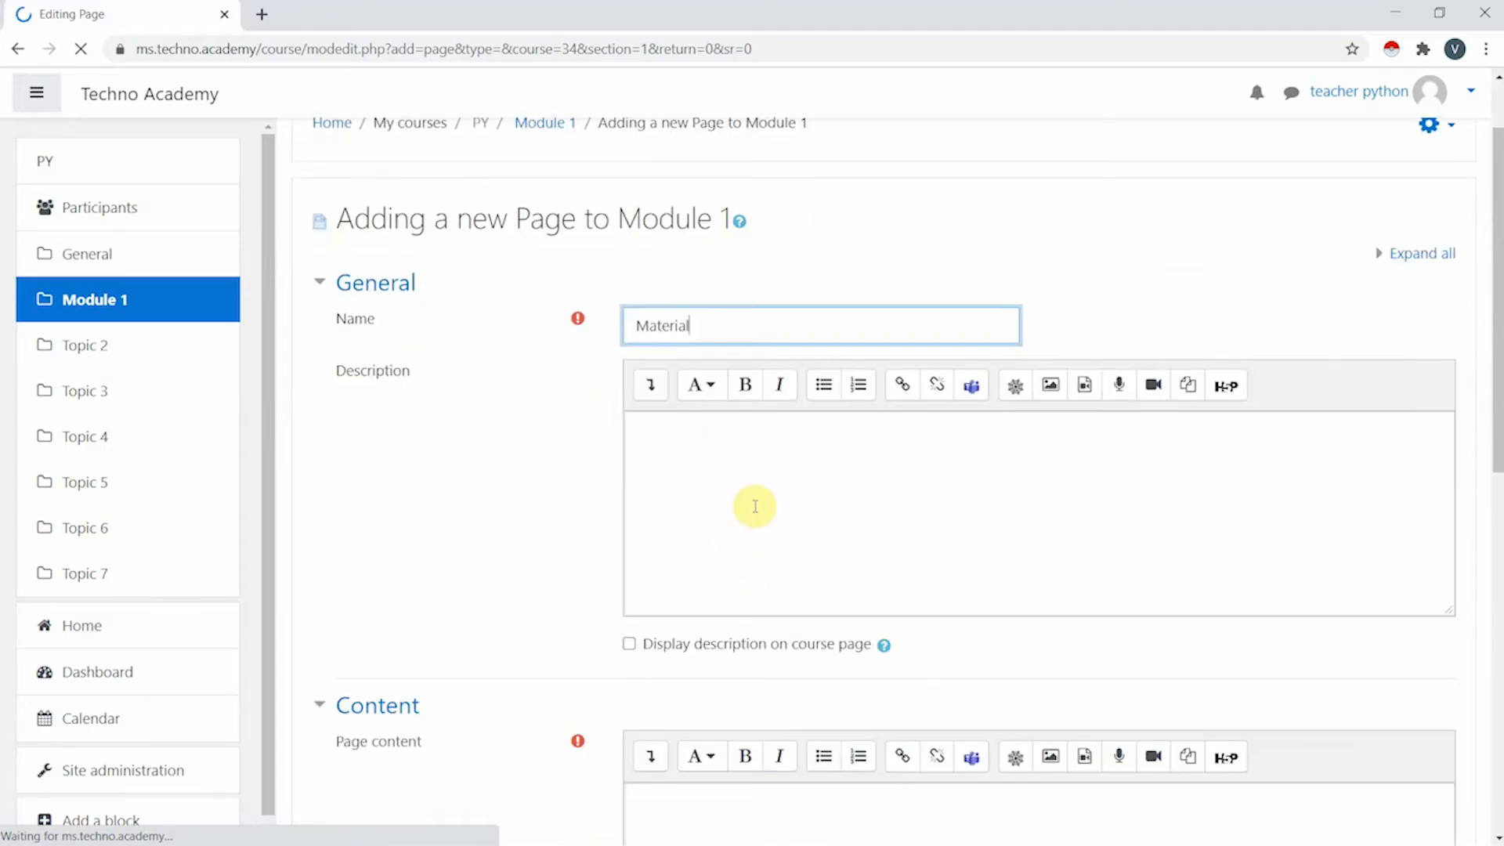
pyautogui.click(874, 485)
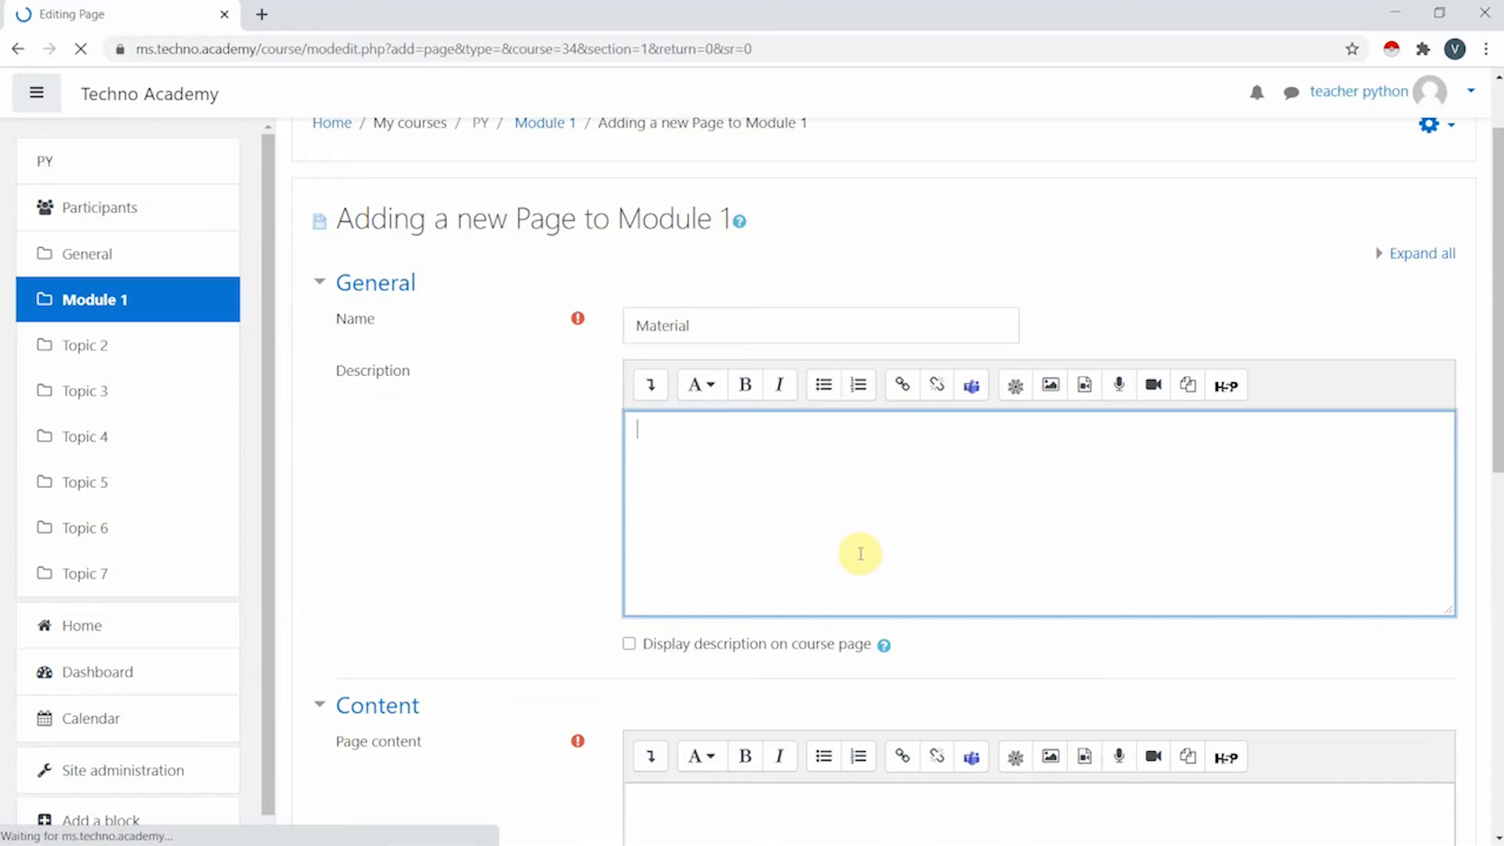
pyautogui.scroll(-4, 860, 554)
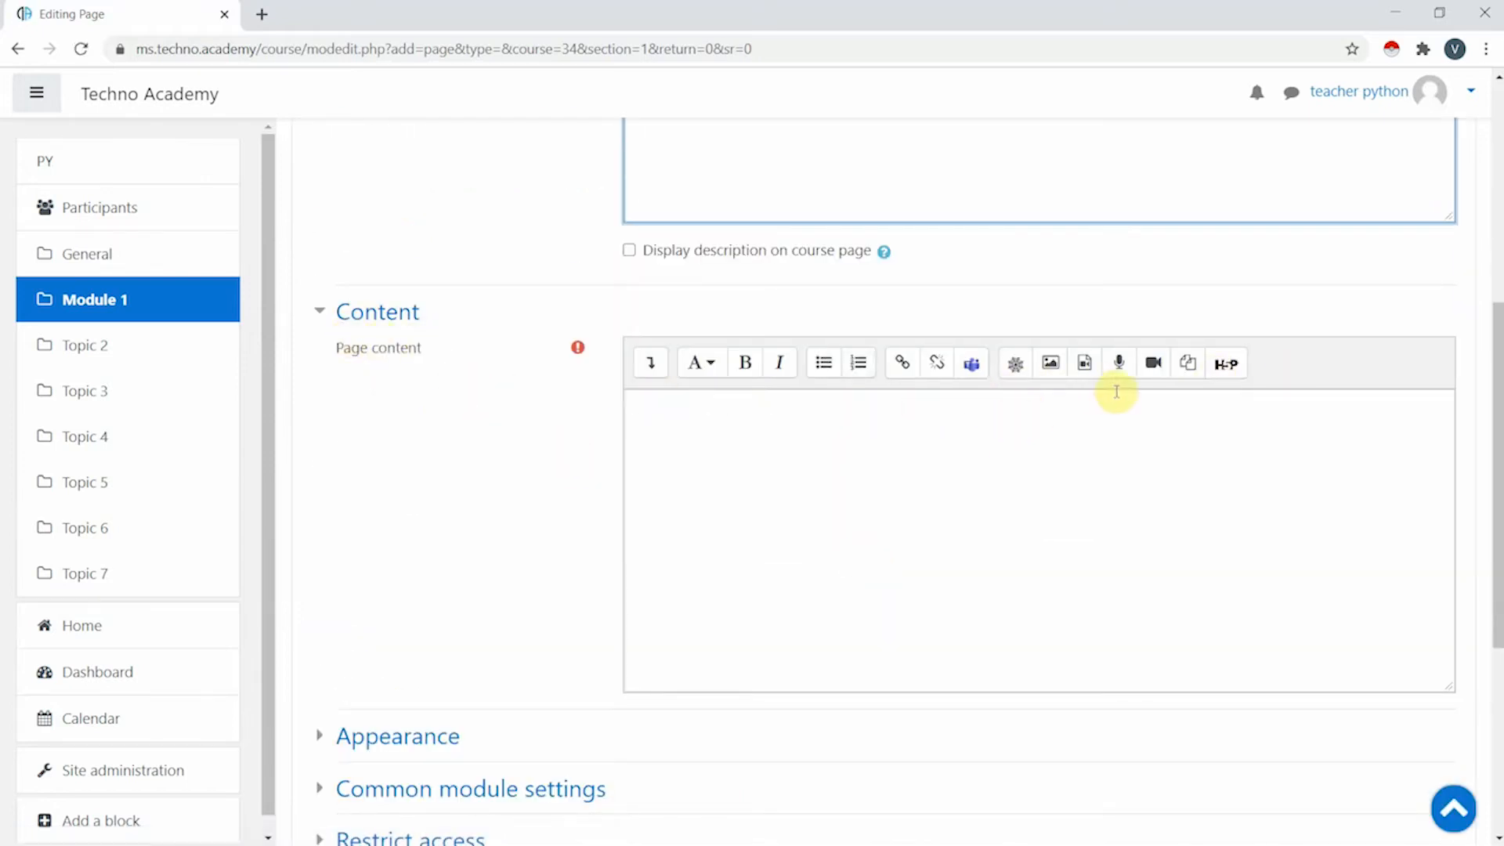
# - Open the File picker from the Page content image tool to upload an image
pyautogui.click(1058, 373)
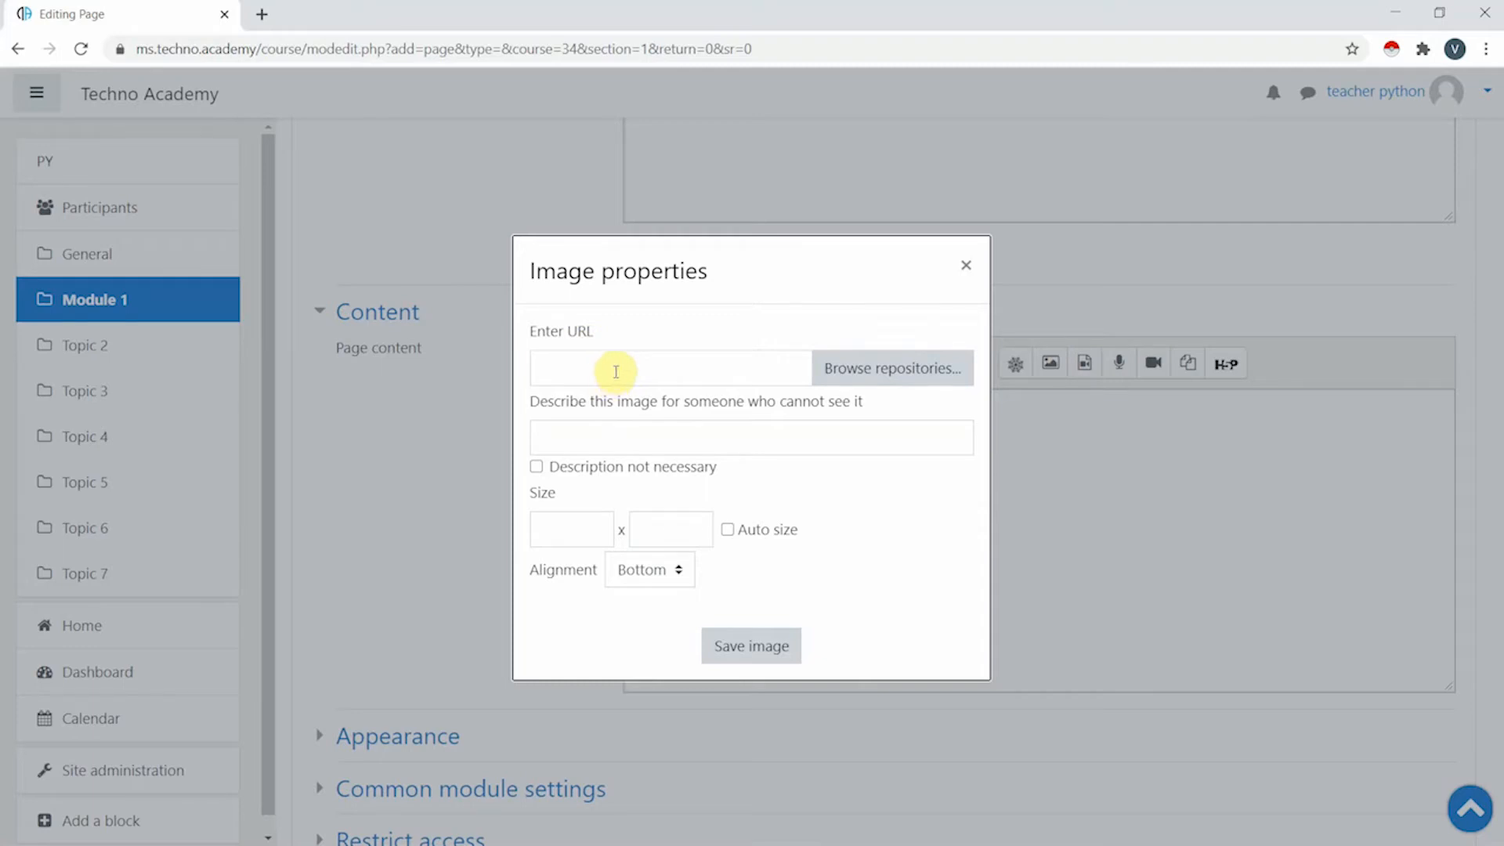
pyautogui.click(915, 377)
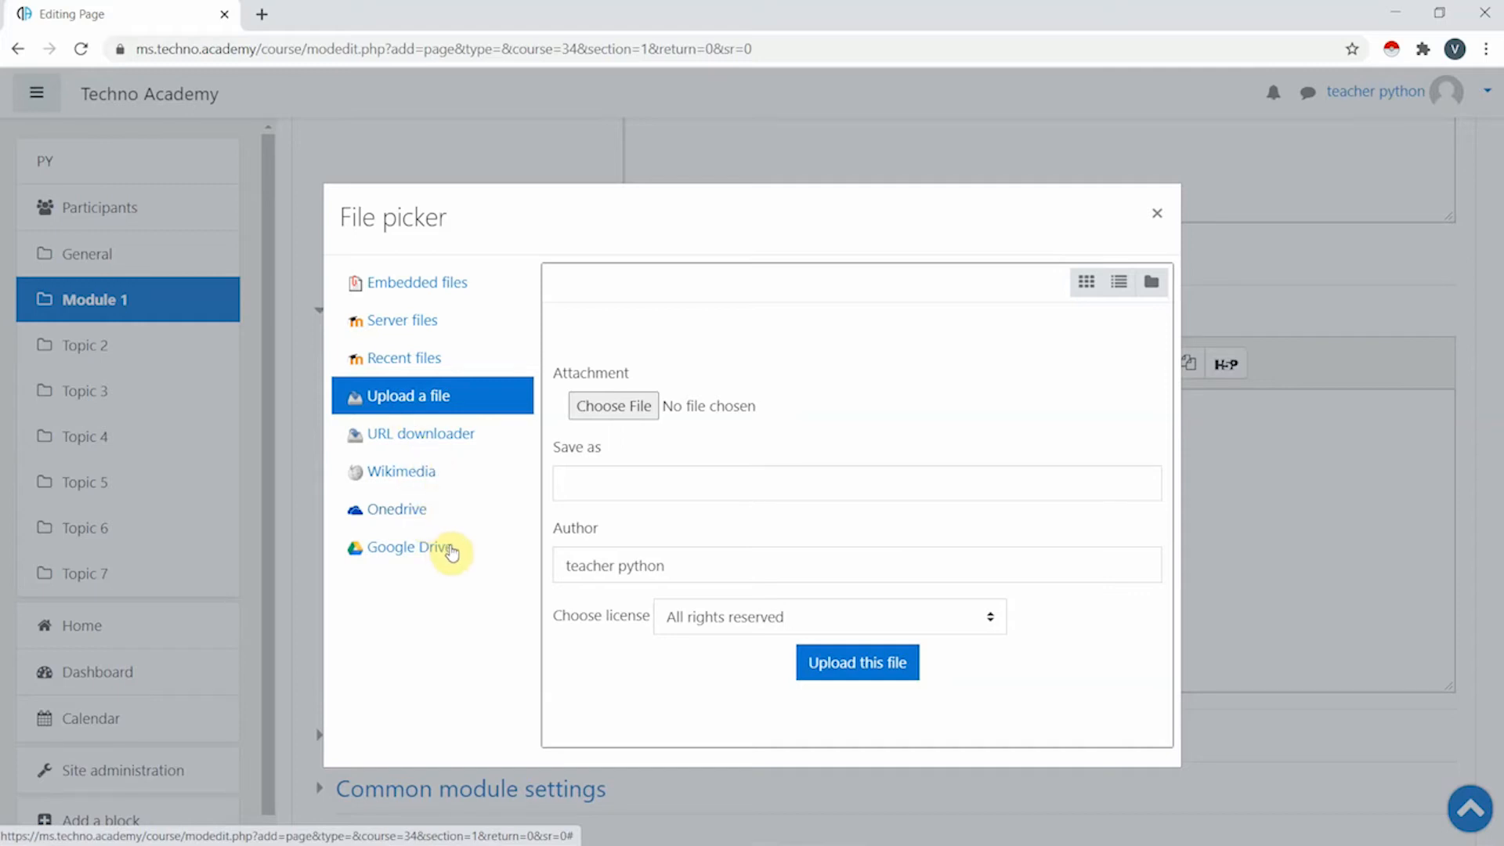
# - Upload Chrome Enterprise Deployment Exam.png through the File picker
pyautogui.click(629, 407)
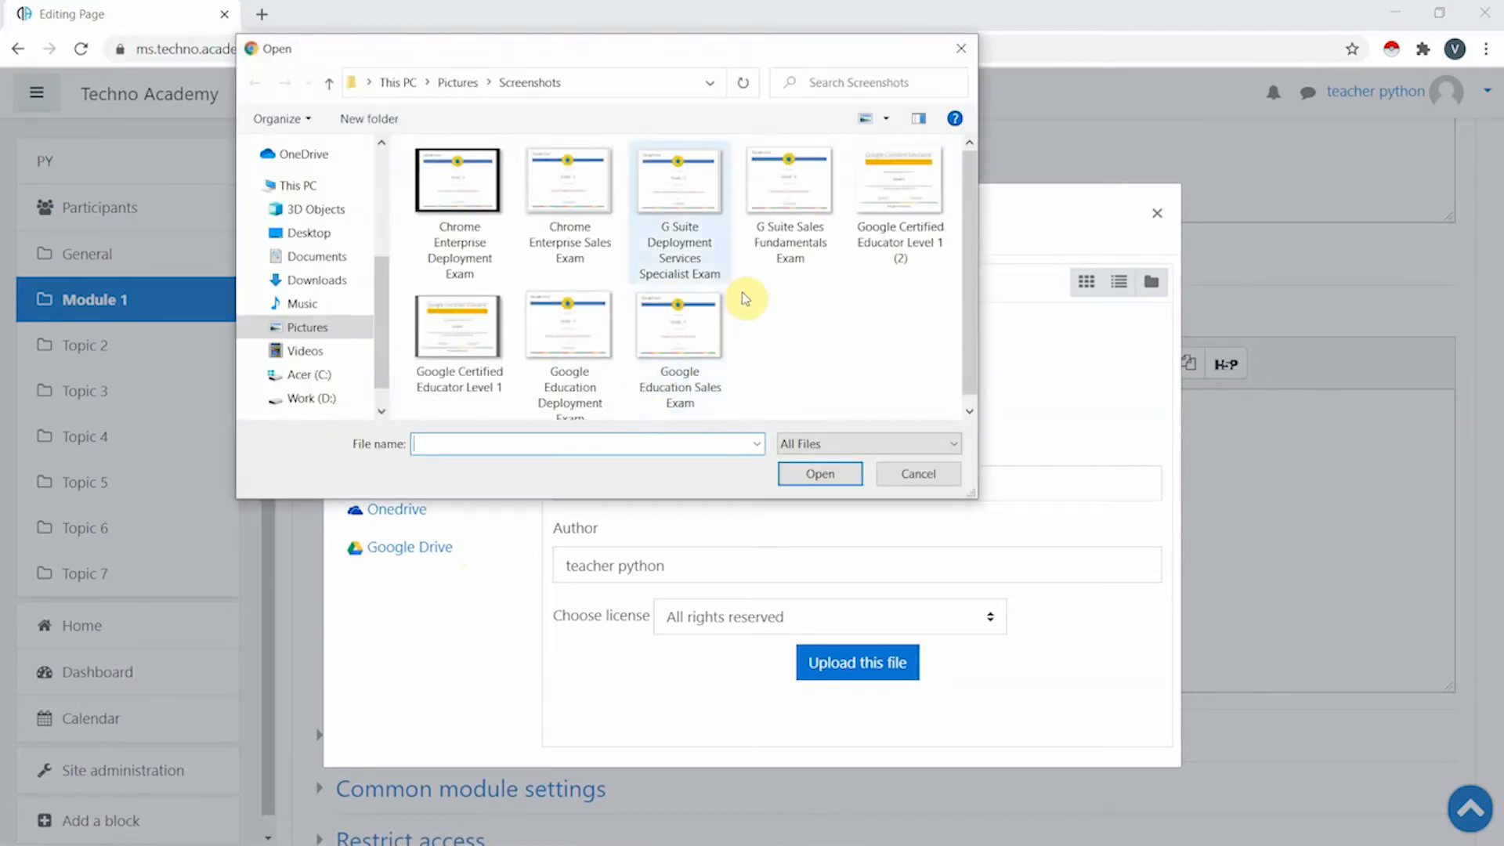
pyautogui.click(470, 218)
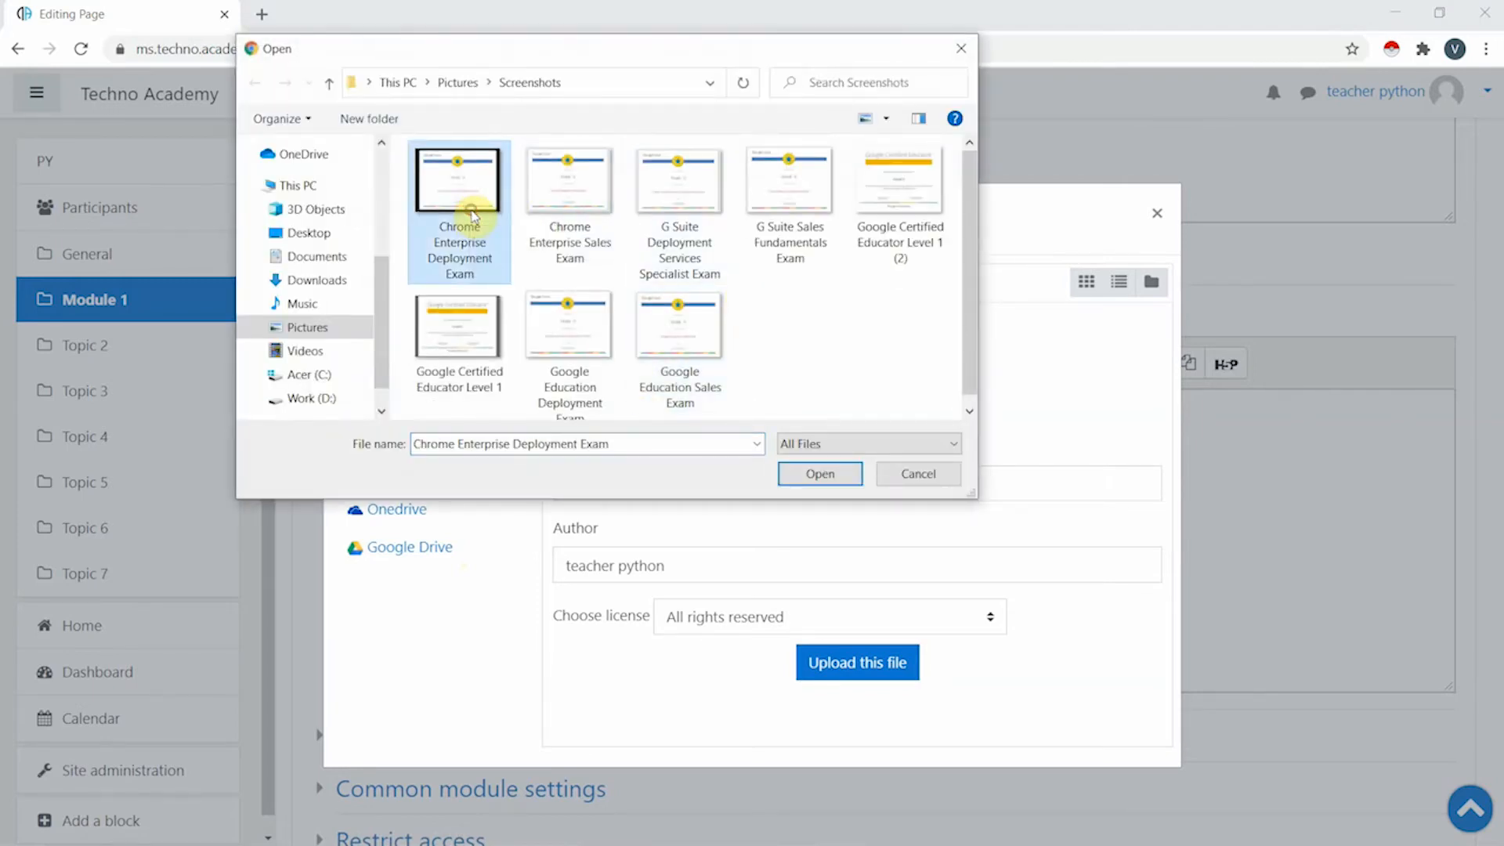
pyautogui.click(820, 473)
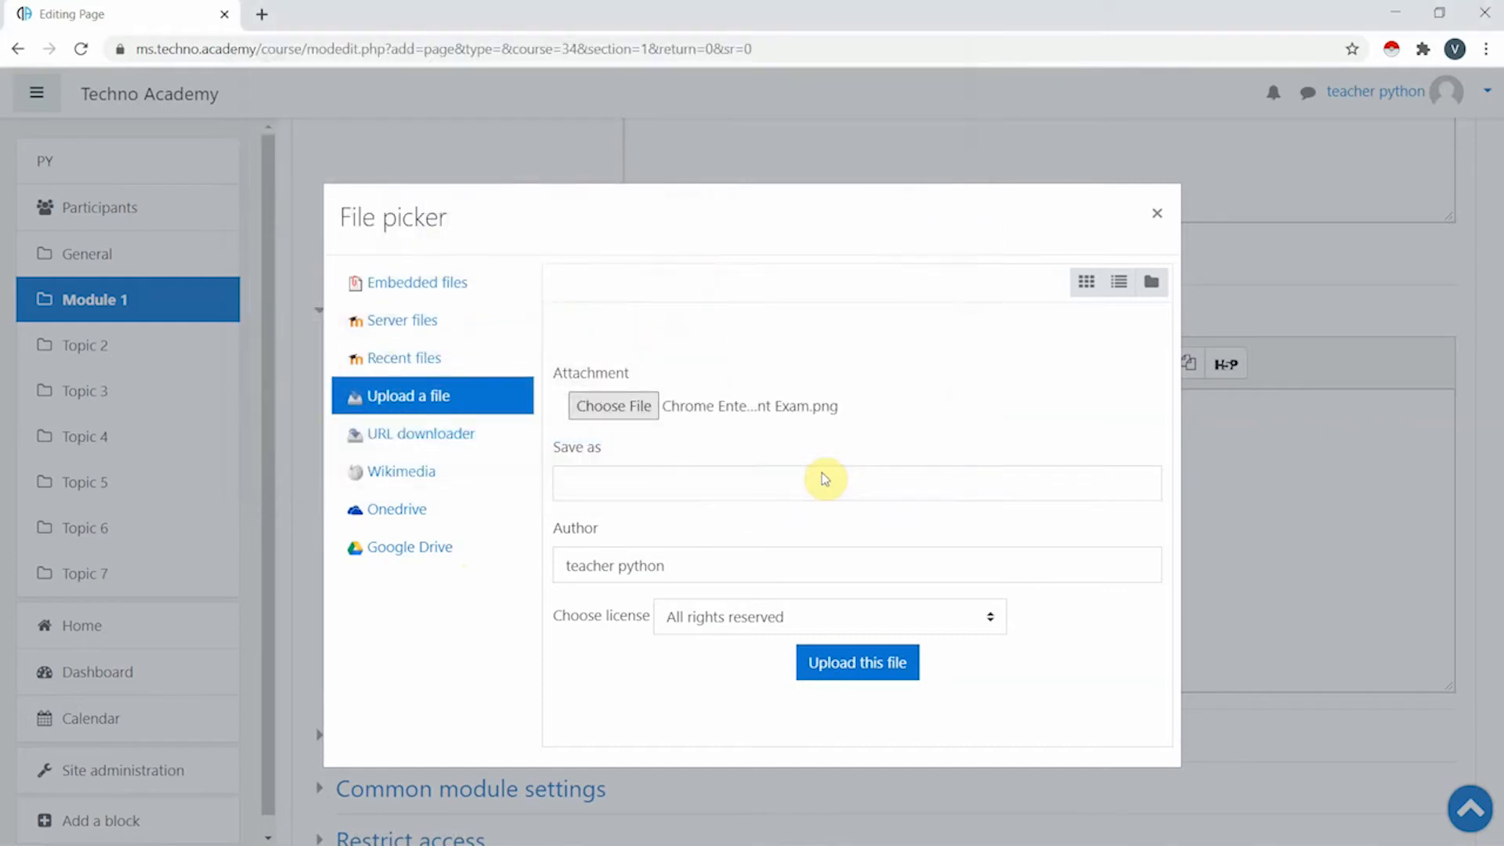
pyautogui.click(869, 669)
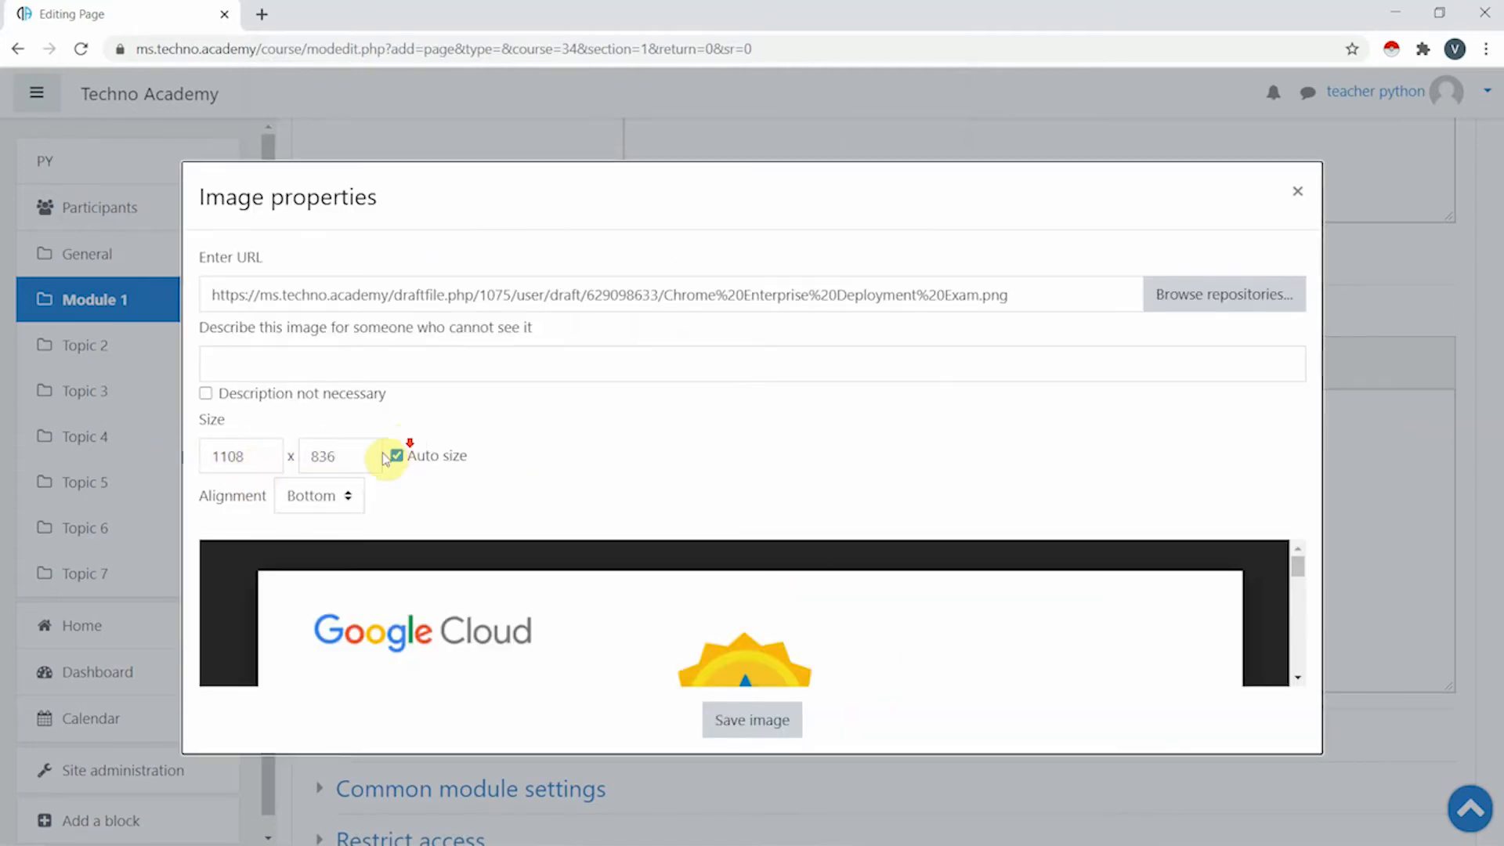
# - Describe the image as google and insert it into the page content
pyautogui.click(777, 728)
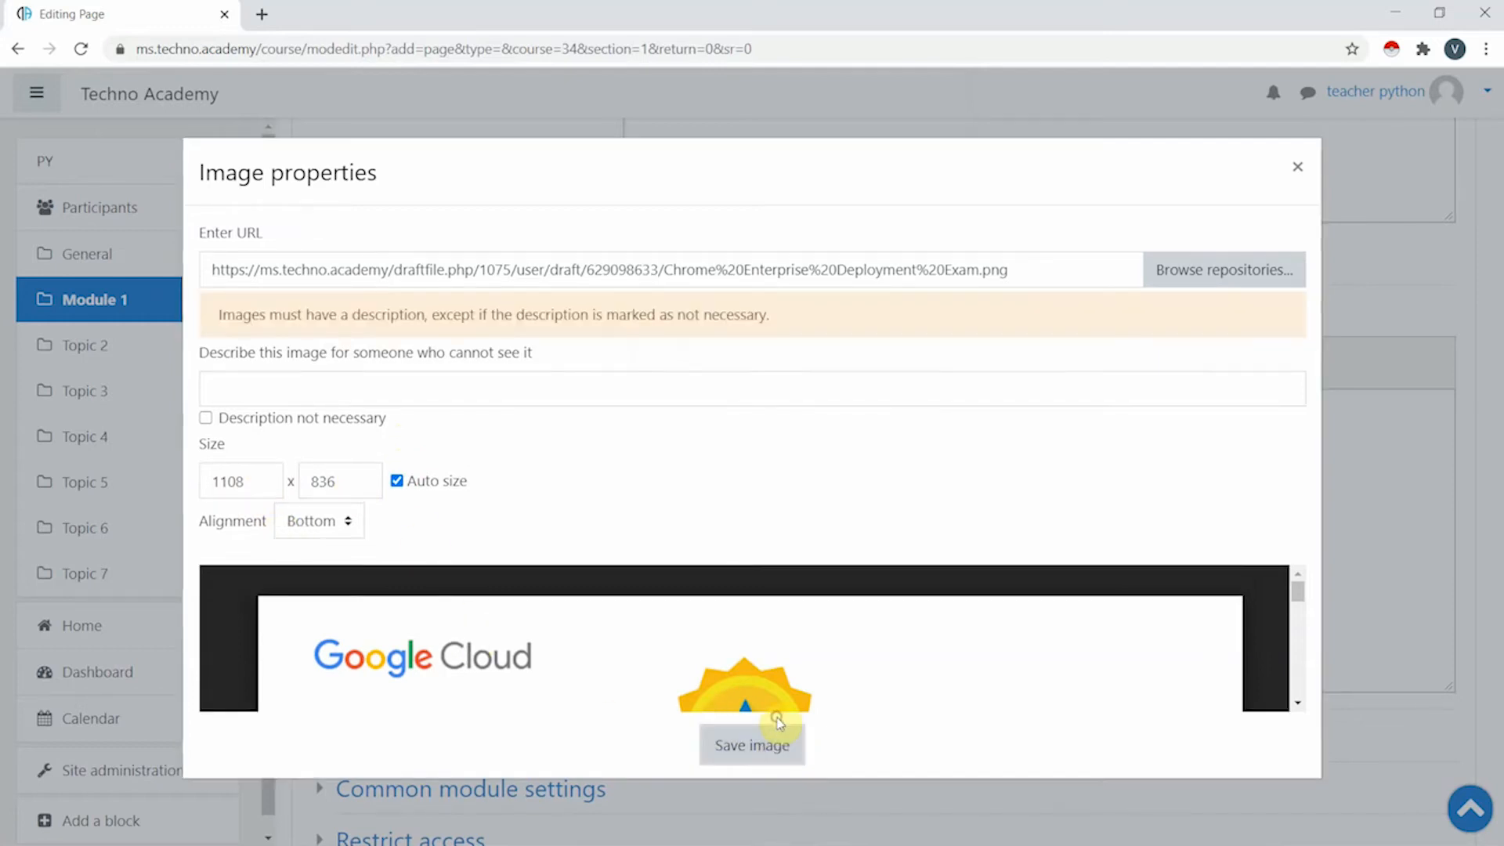
pyautogui.click(271, 393)
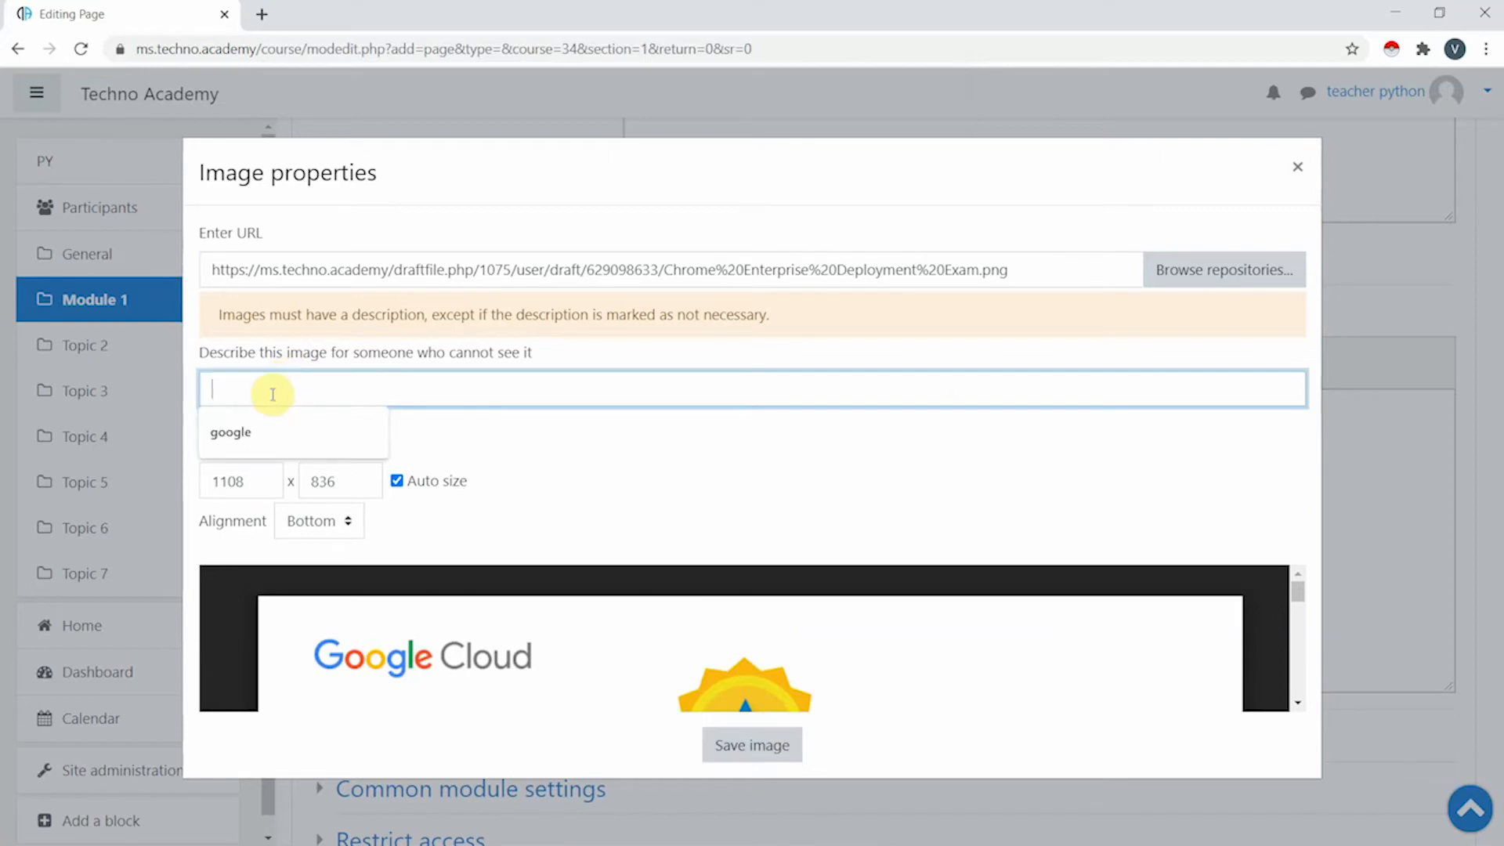
pyautogui.click(296, 435)
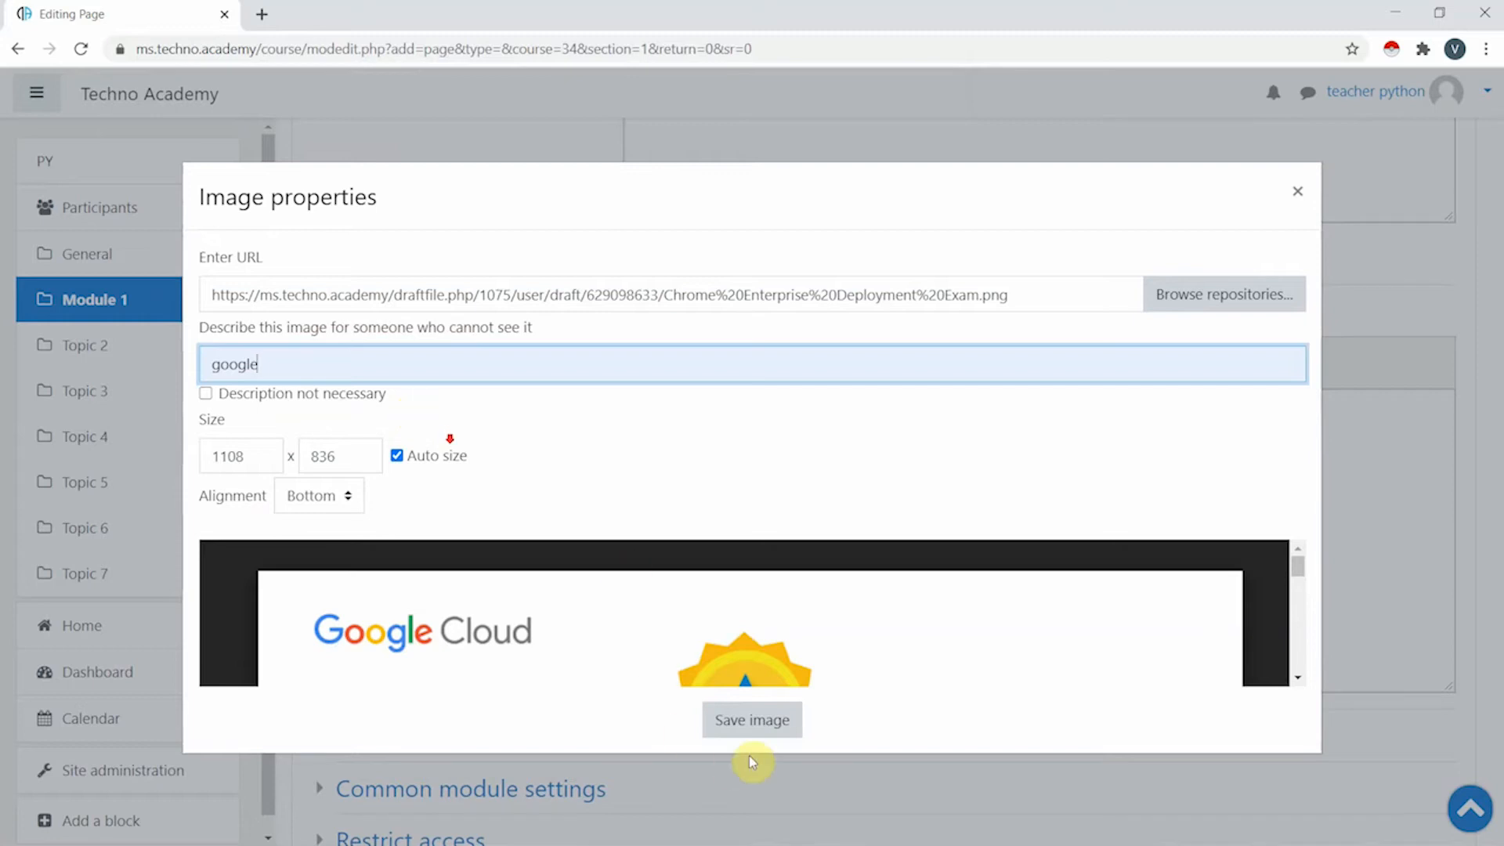
pyautogui.click(772, 720)
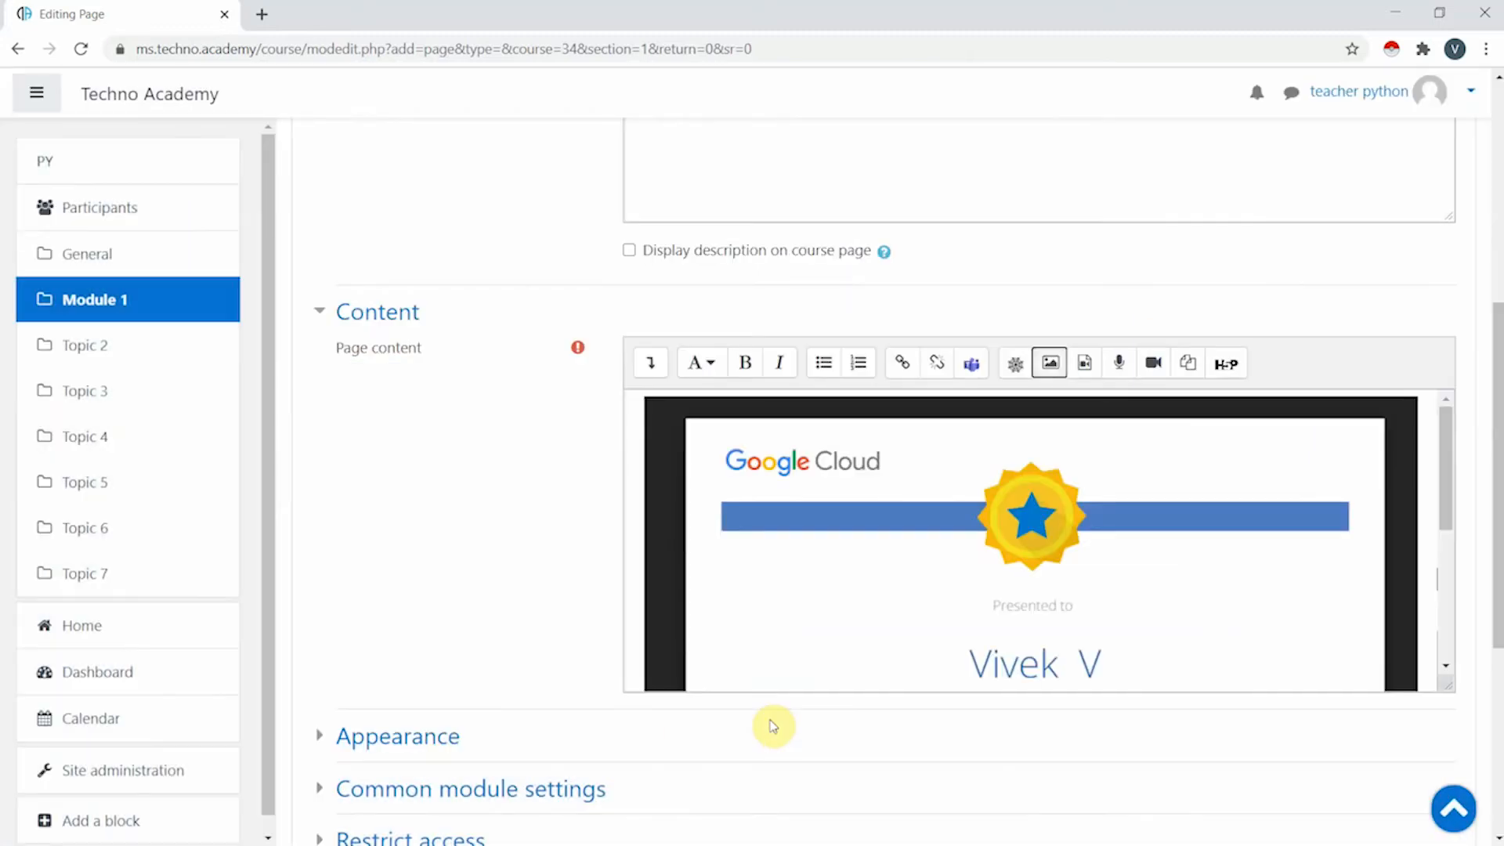
# - Save and display the Material page with its Google Cloud certificate image
pyautogui.scroll(-3, 776, 619)
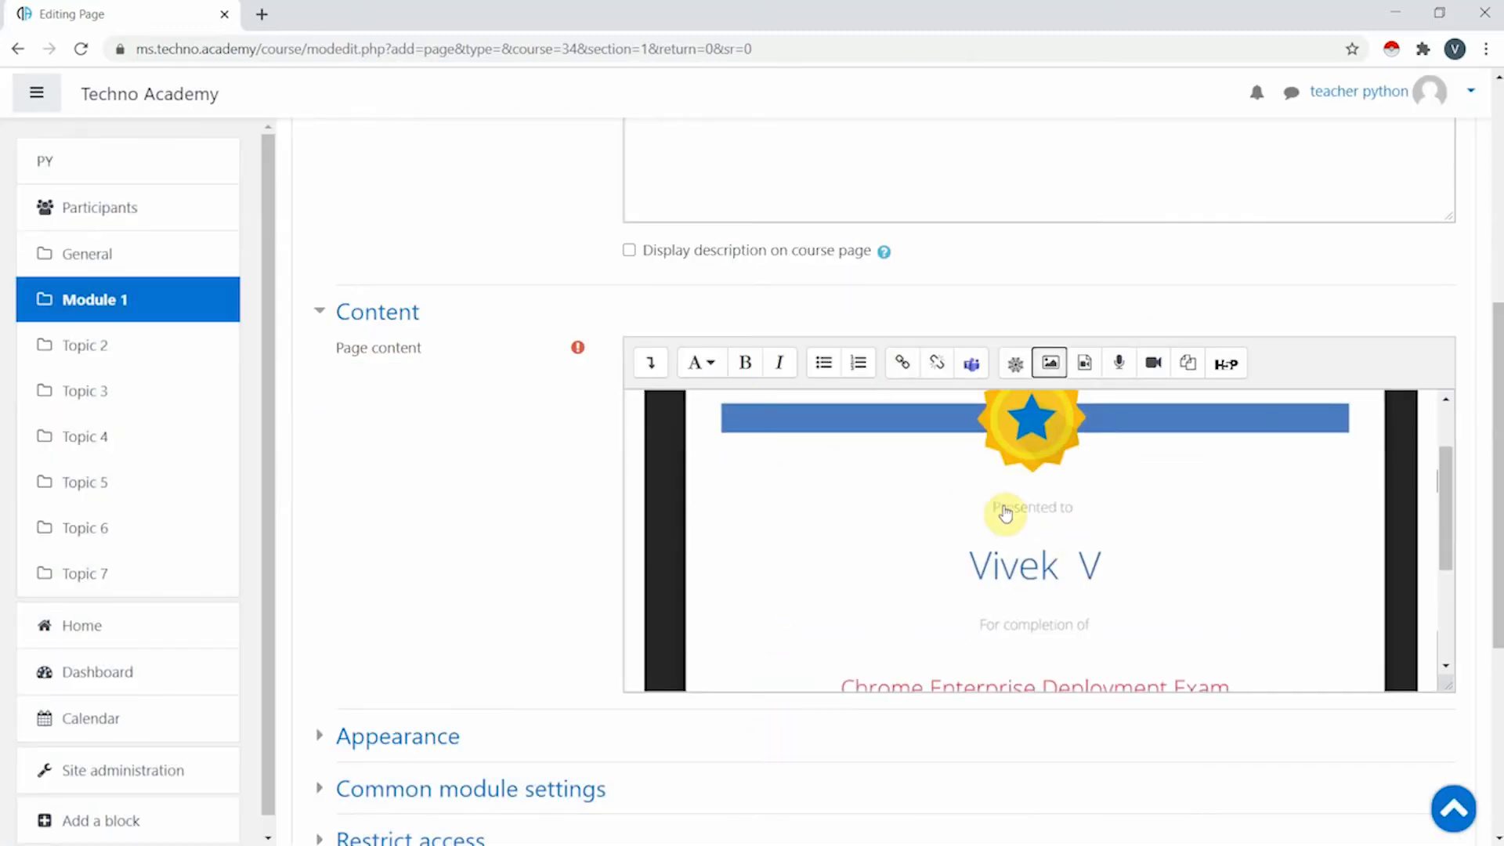
pyautogui.scroll(-3, 1006, 514)
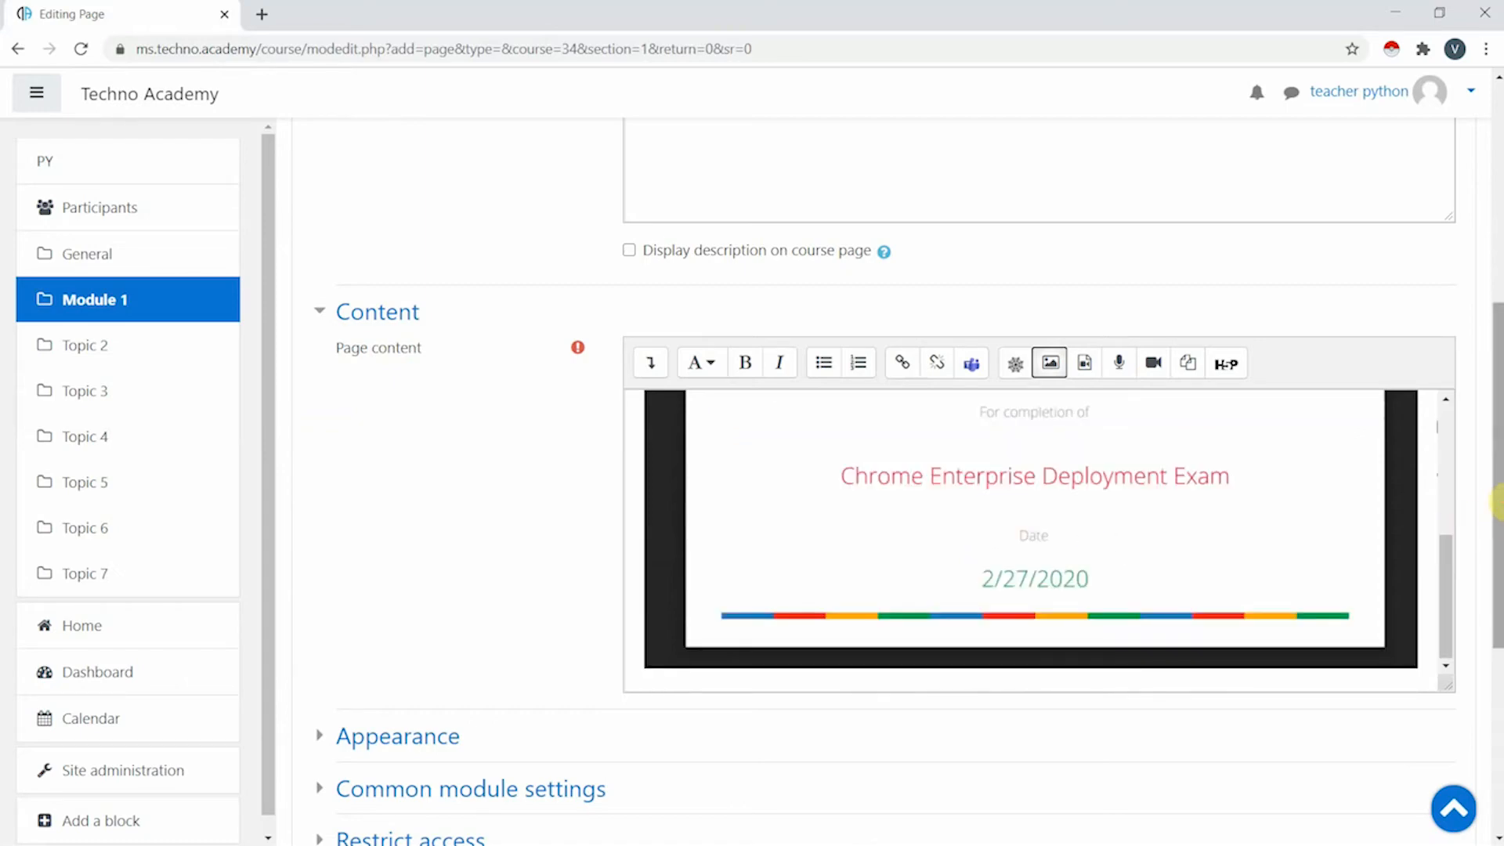
pyautogui.moveTo(1497, 533); pyautogui.dragTo(1498, 732)
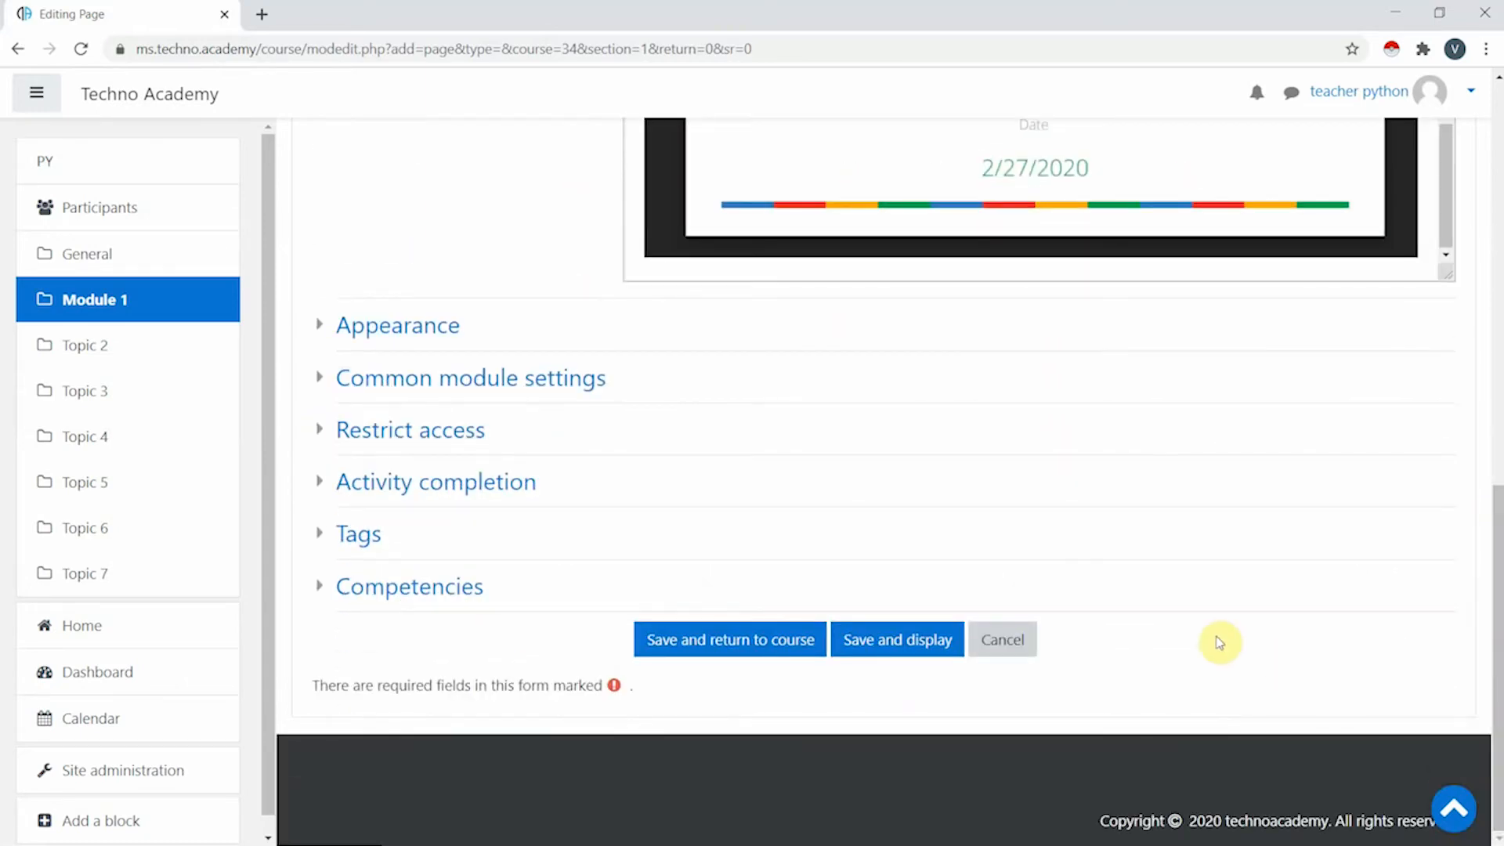
pyautogui.click(902, 641)
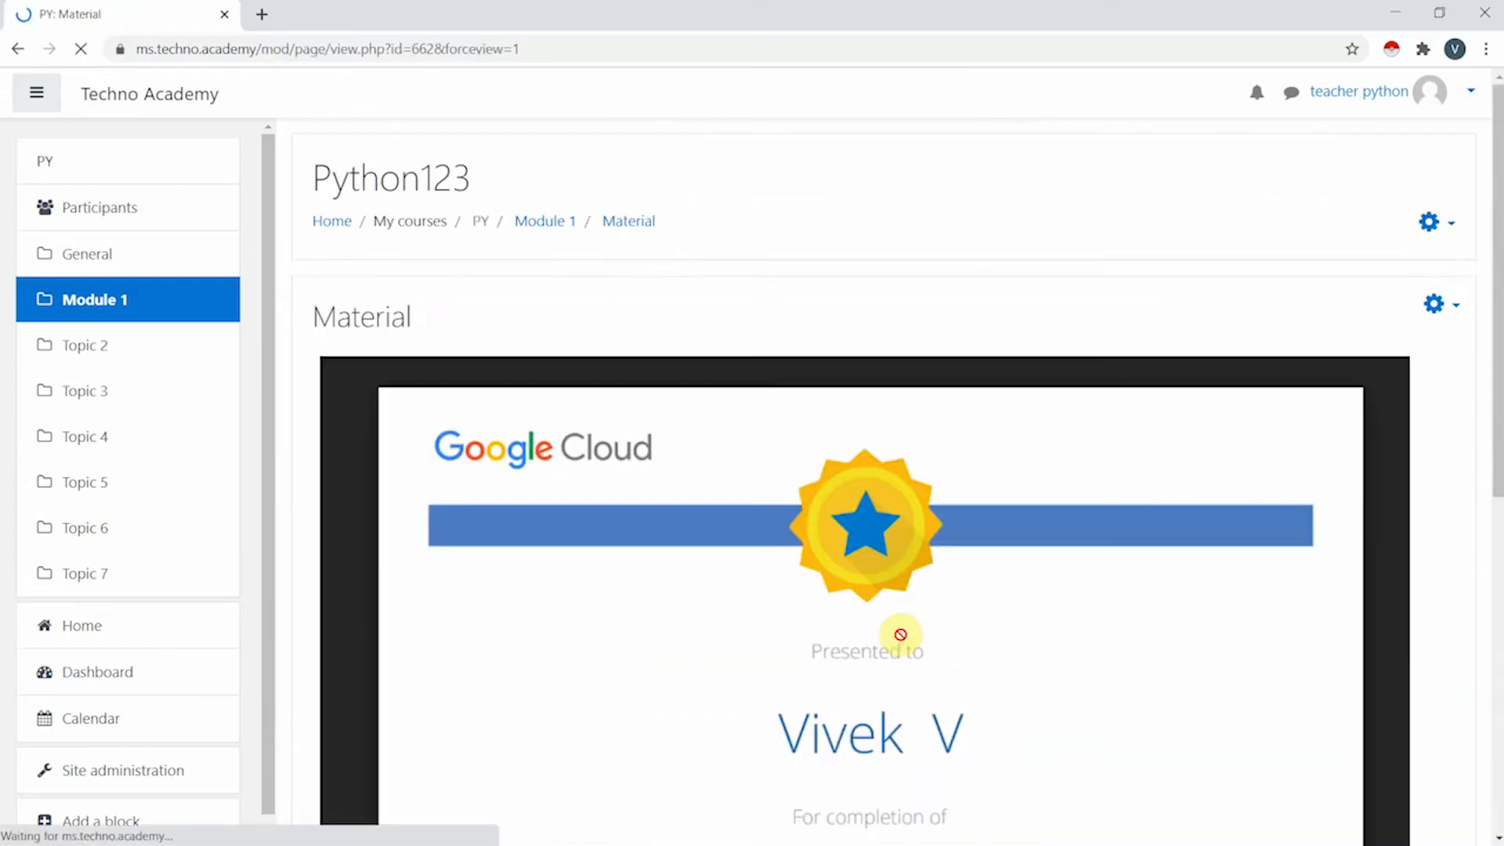
pyautogui.scroll(-2, 911, 555)
pyautogui.scroll(-5, 743, 578)
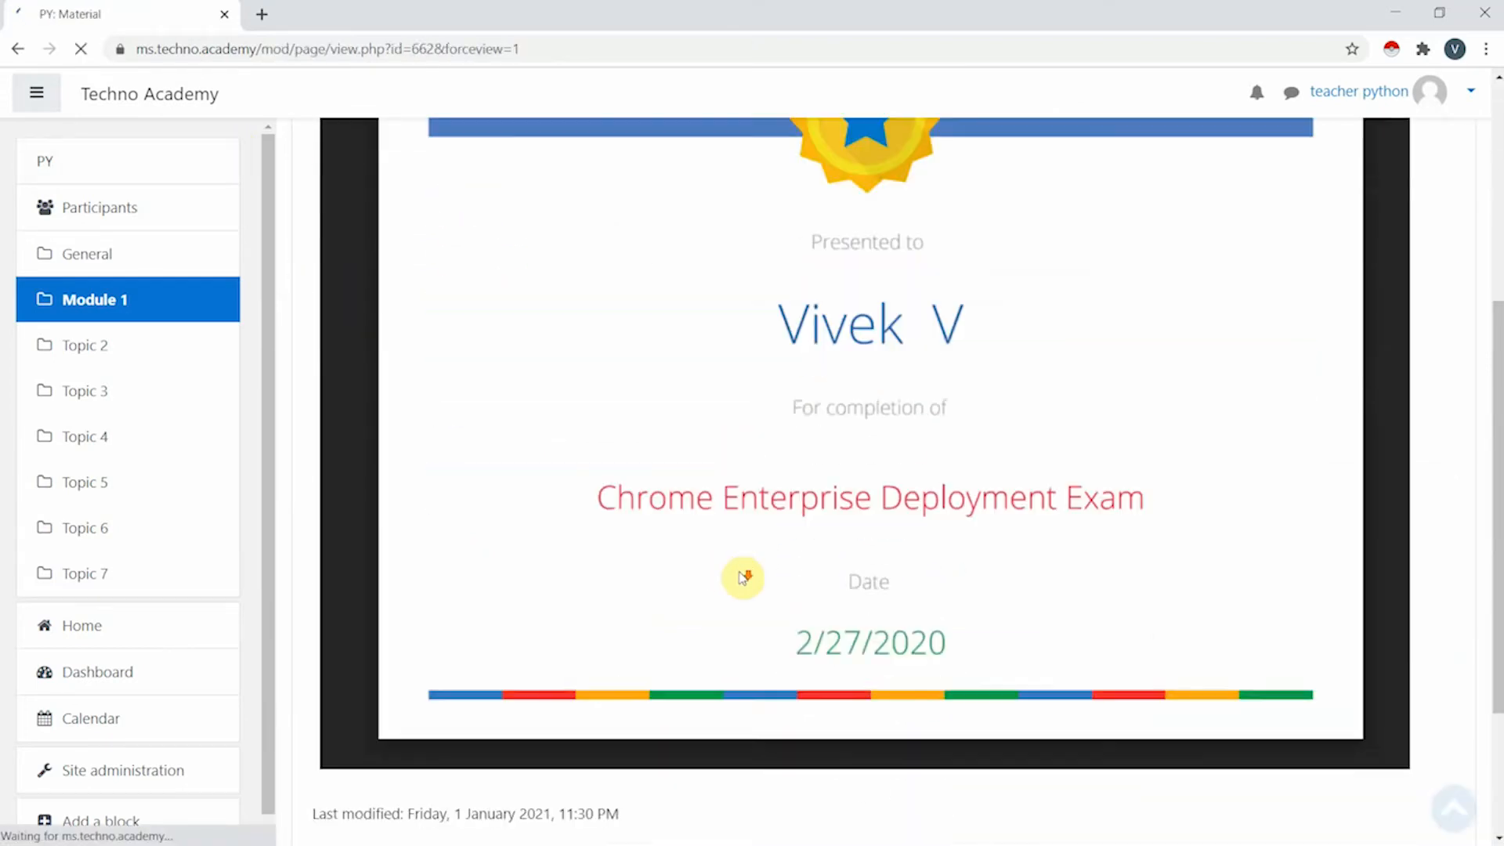
pyautogui.scroll(7, 779, 571)
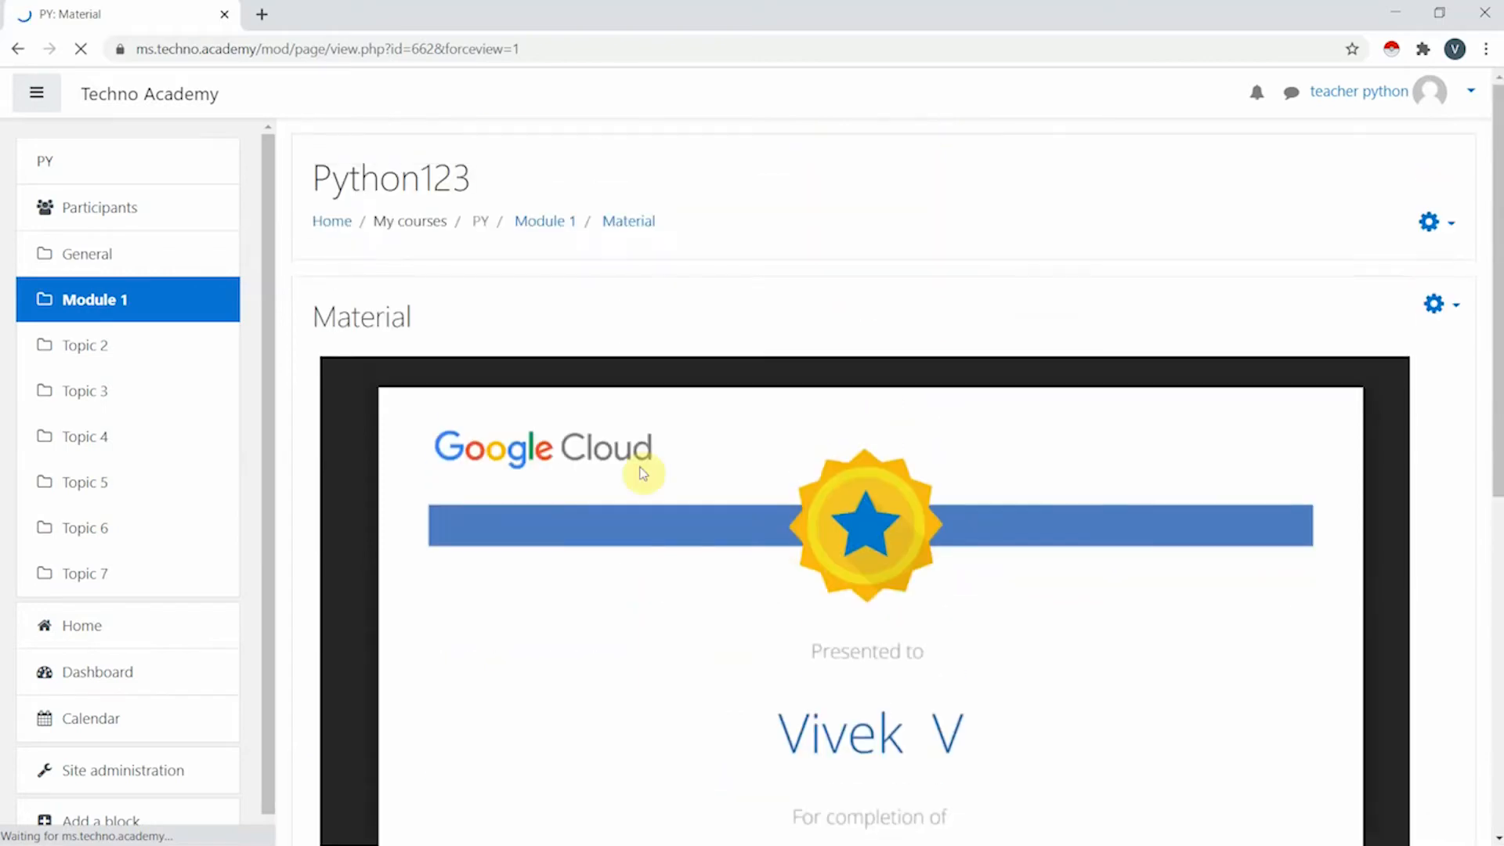
pyautogui.scroll(-7, 1125, 557)
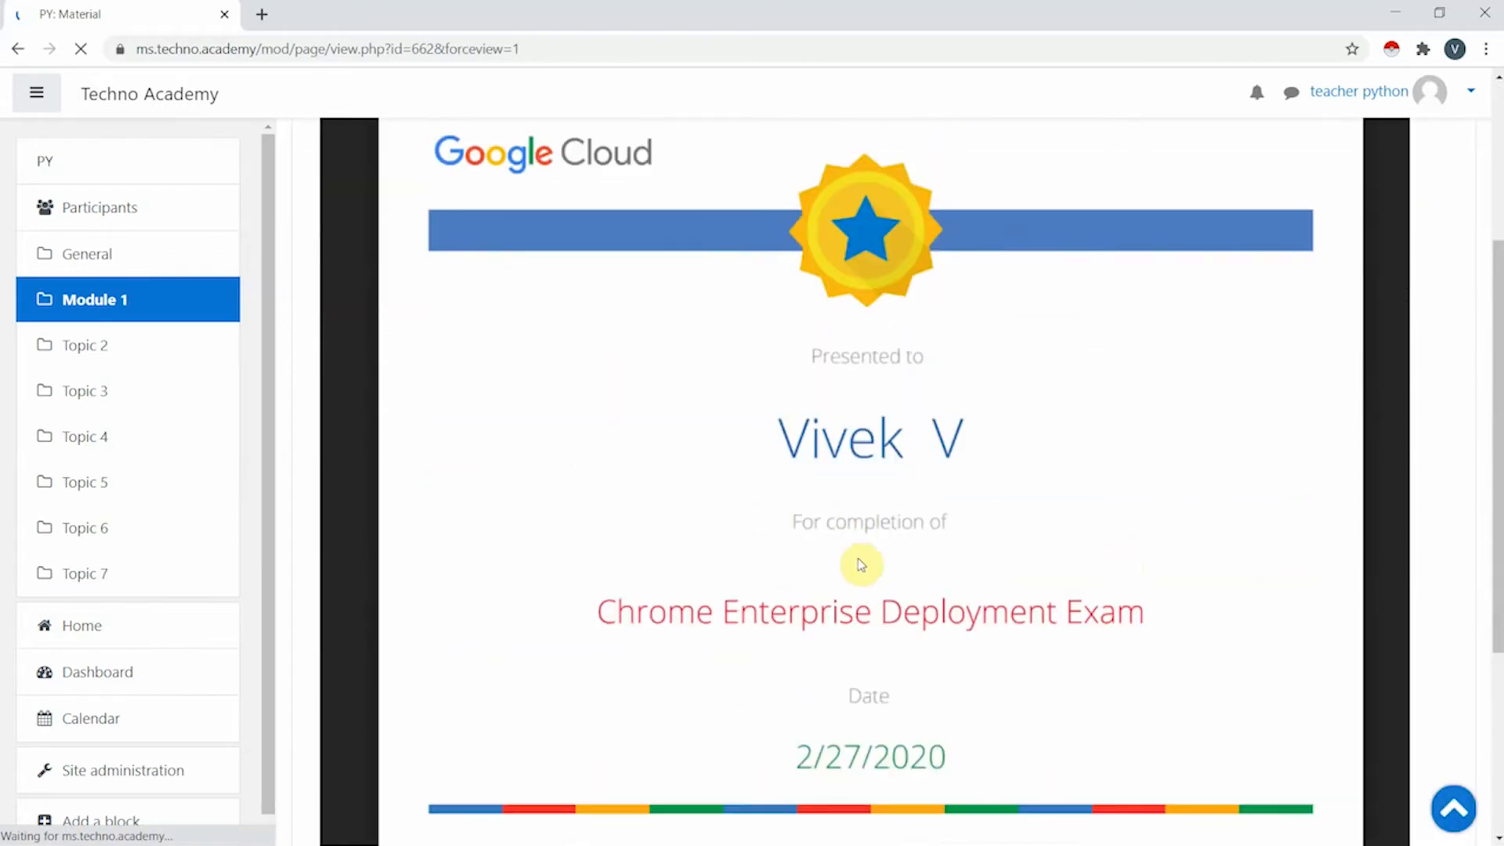
pyautogui.scroll(7, 494, 493)
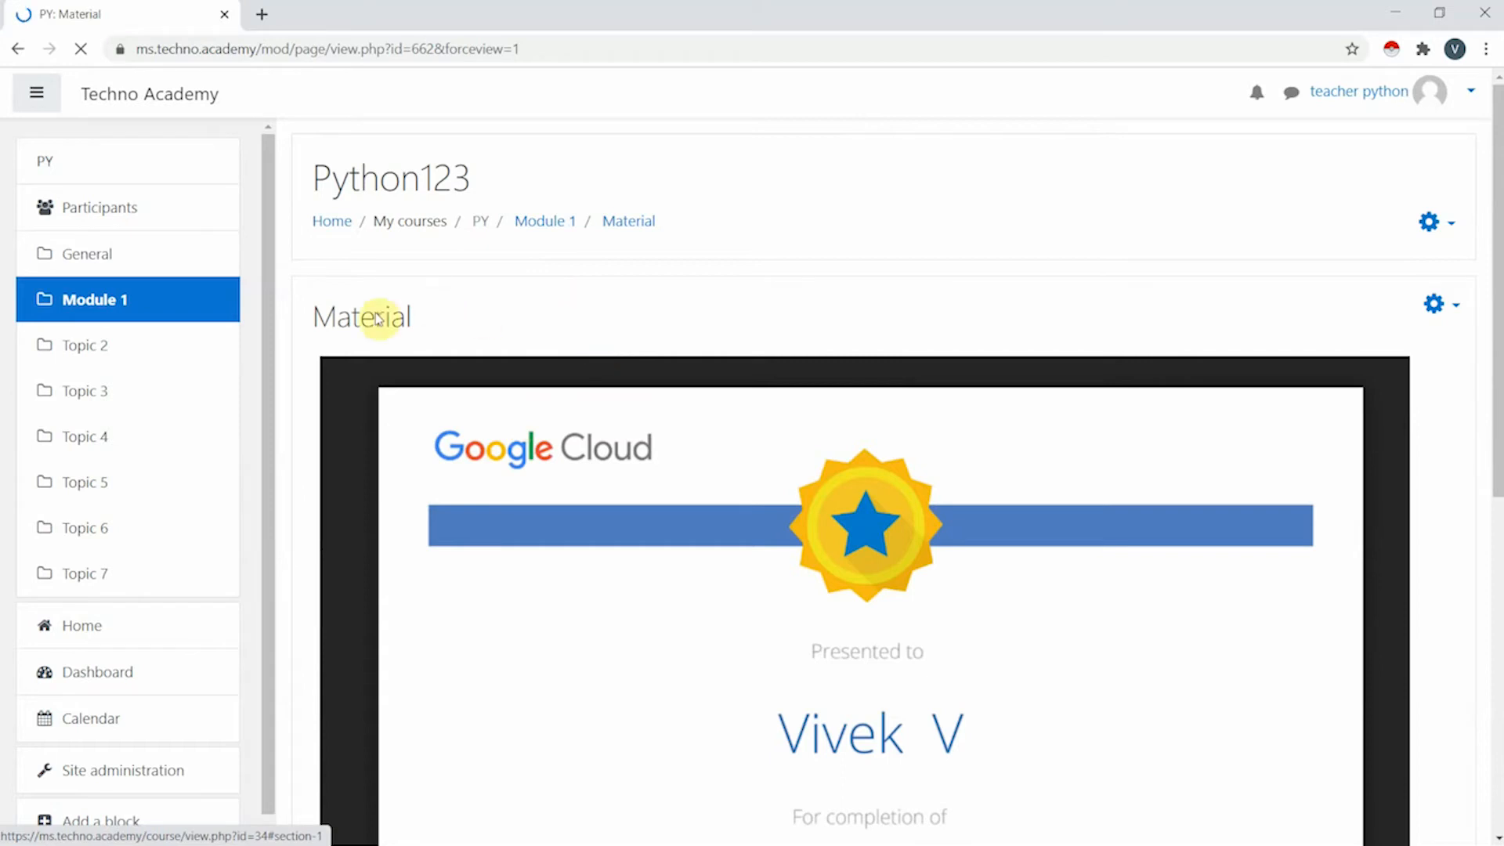
# - Rename the Topic 2 section to Module 2
pyautogui.click(117, 337)
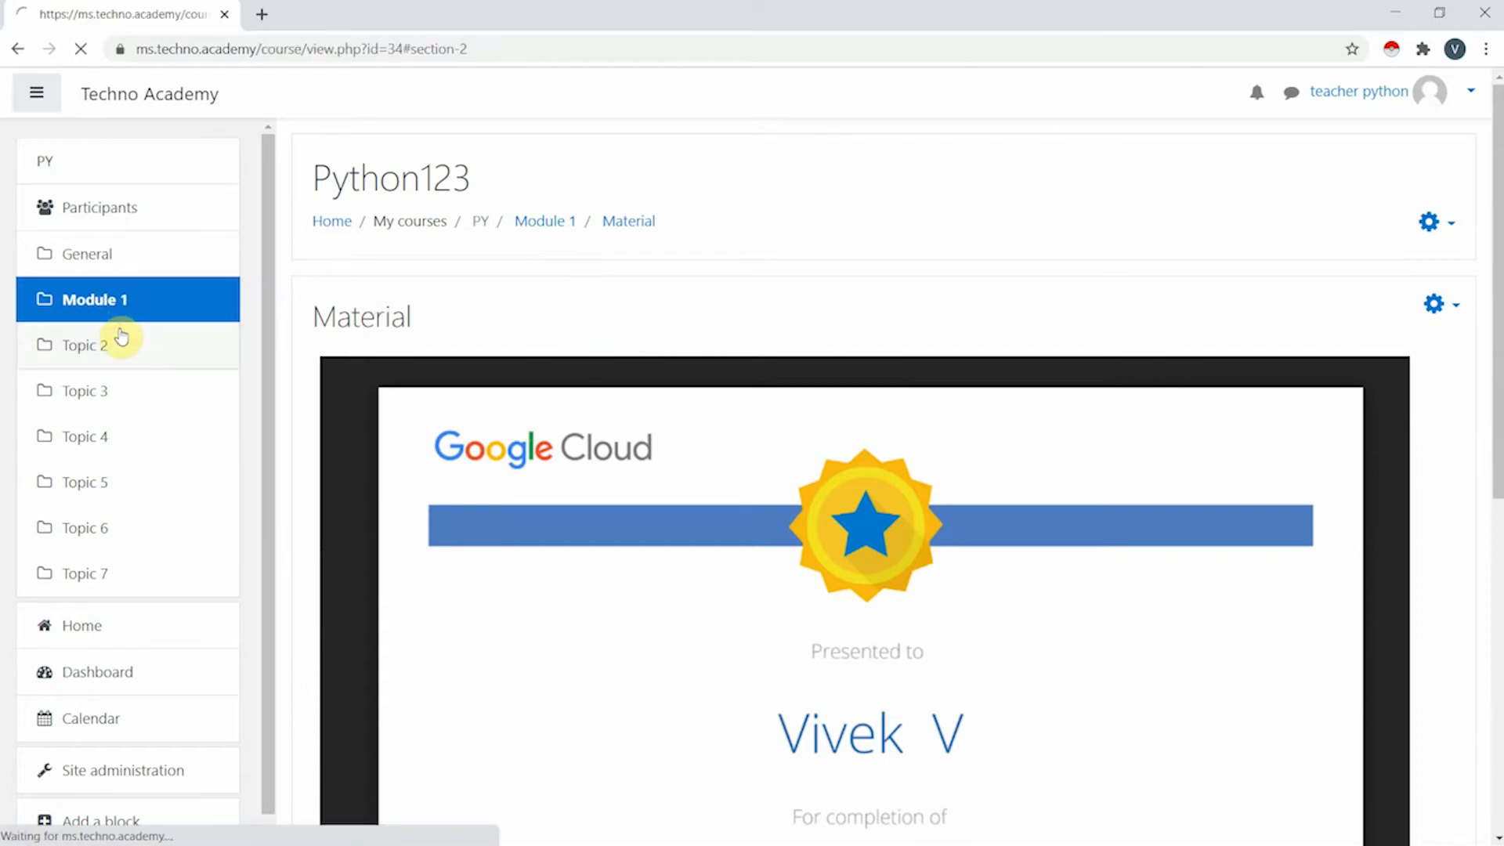
pyautogui.scroll(6, 501, 286)
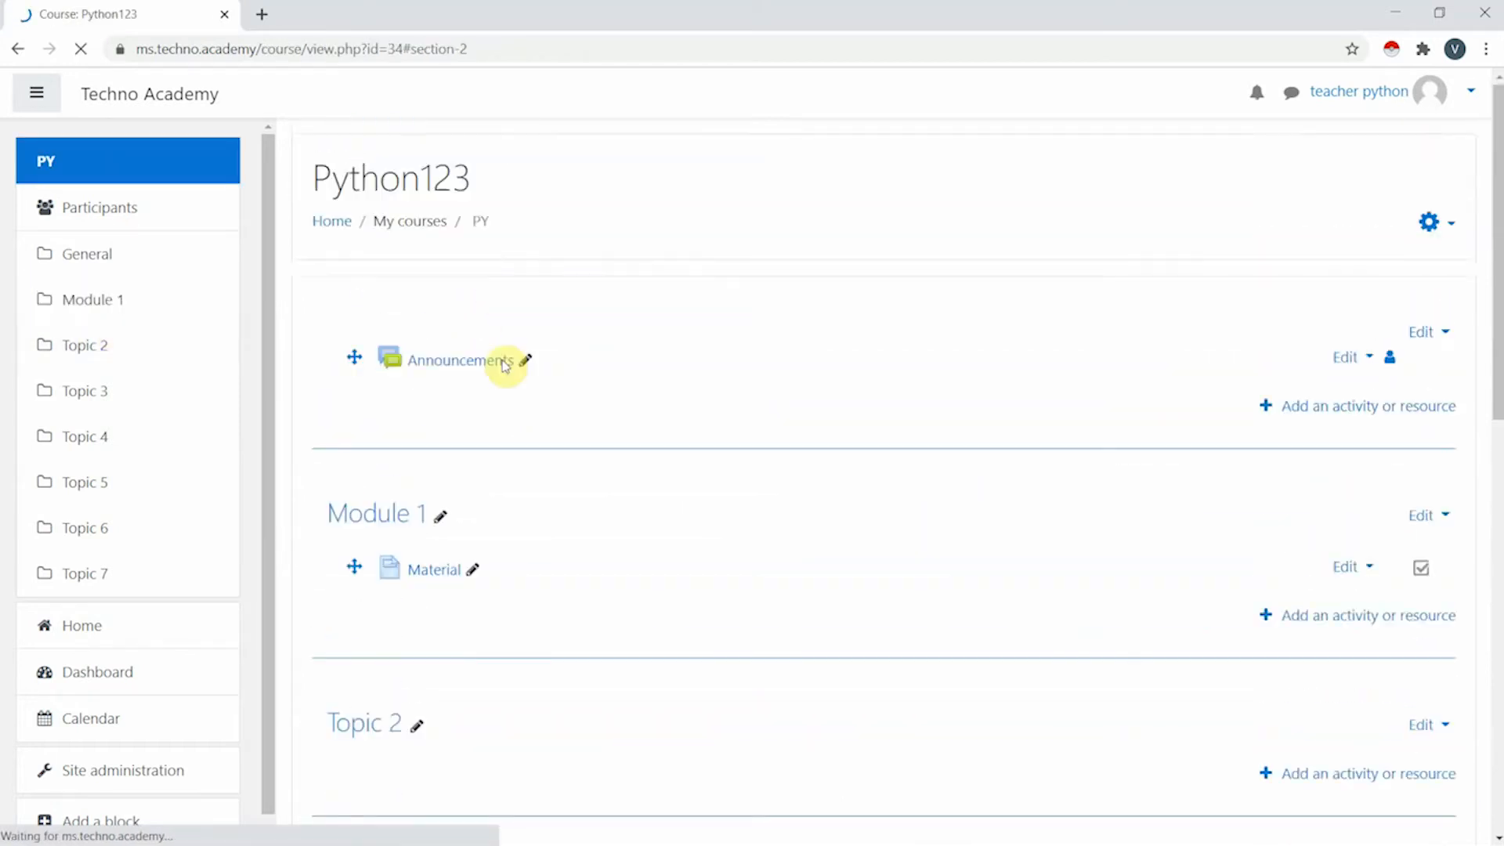
pyautogui.scroll(-3, 526, 421)
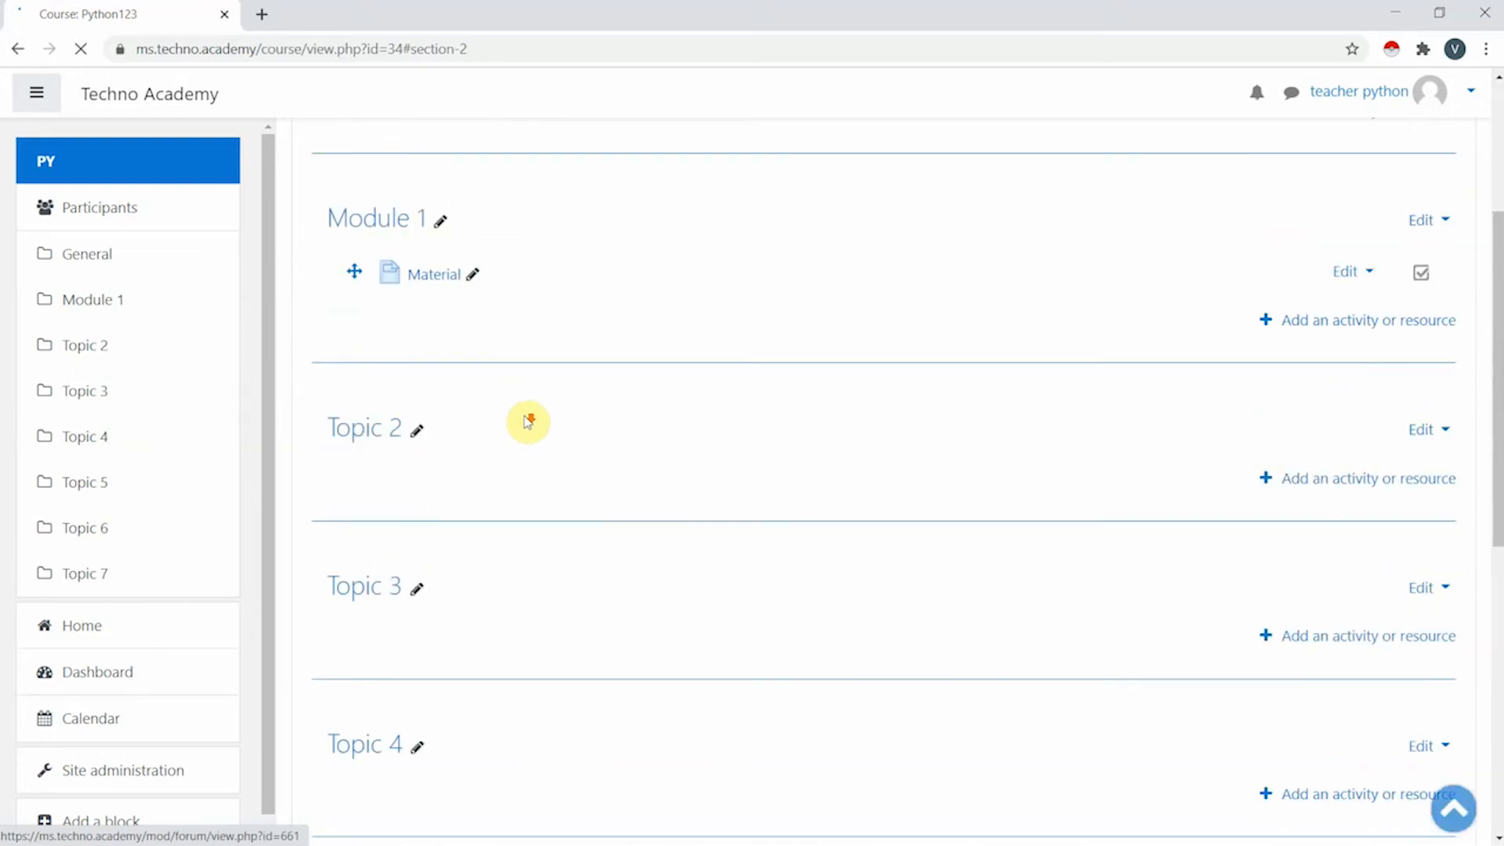
pyautogui.click(413, 433)
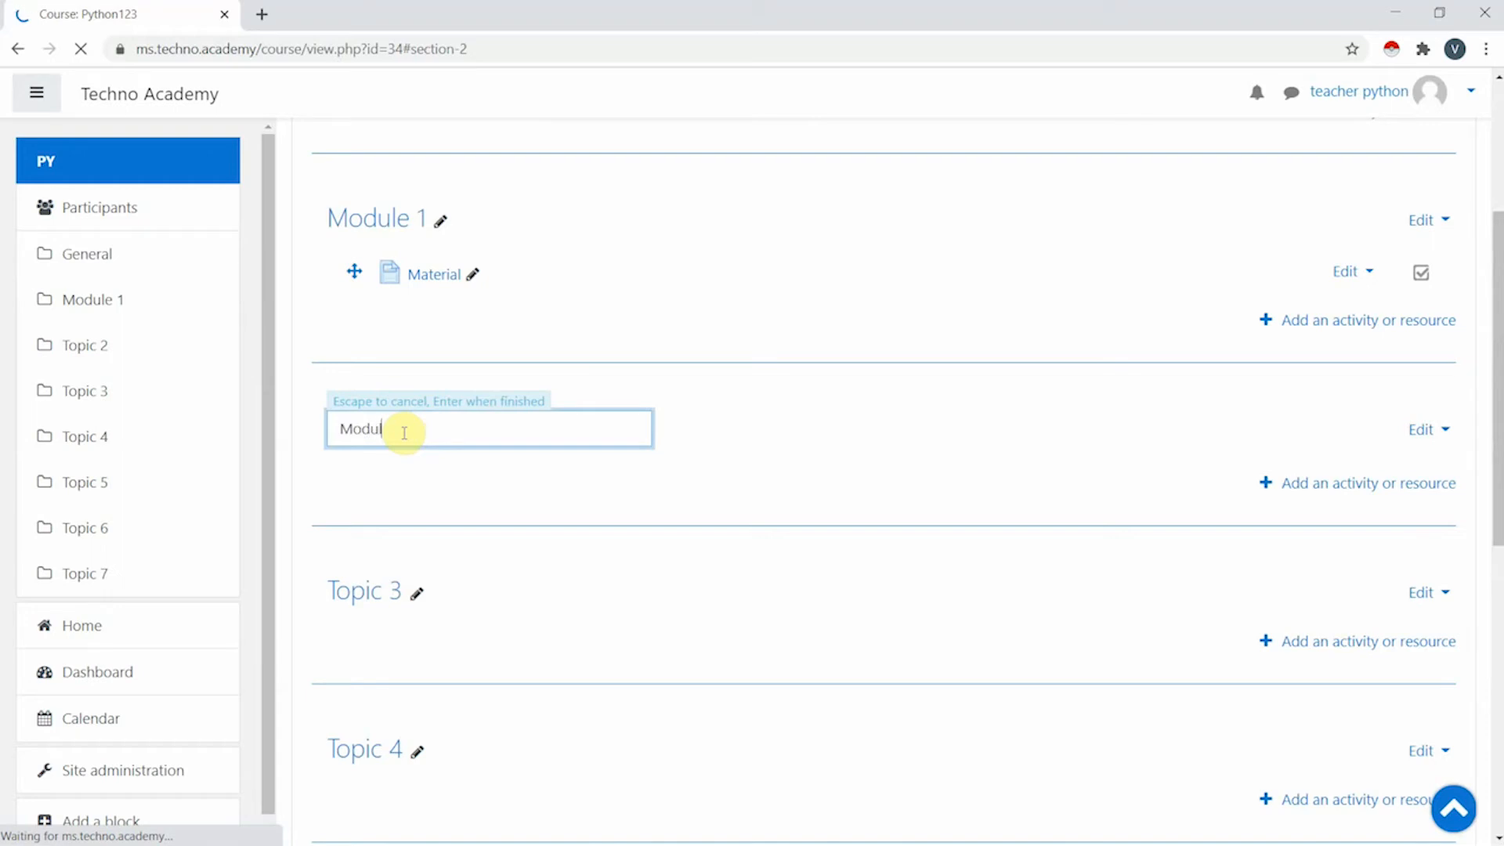
pyautogui.press('Return')
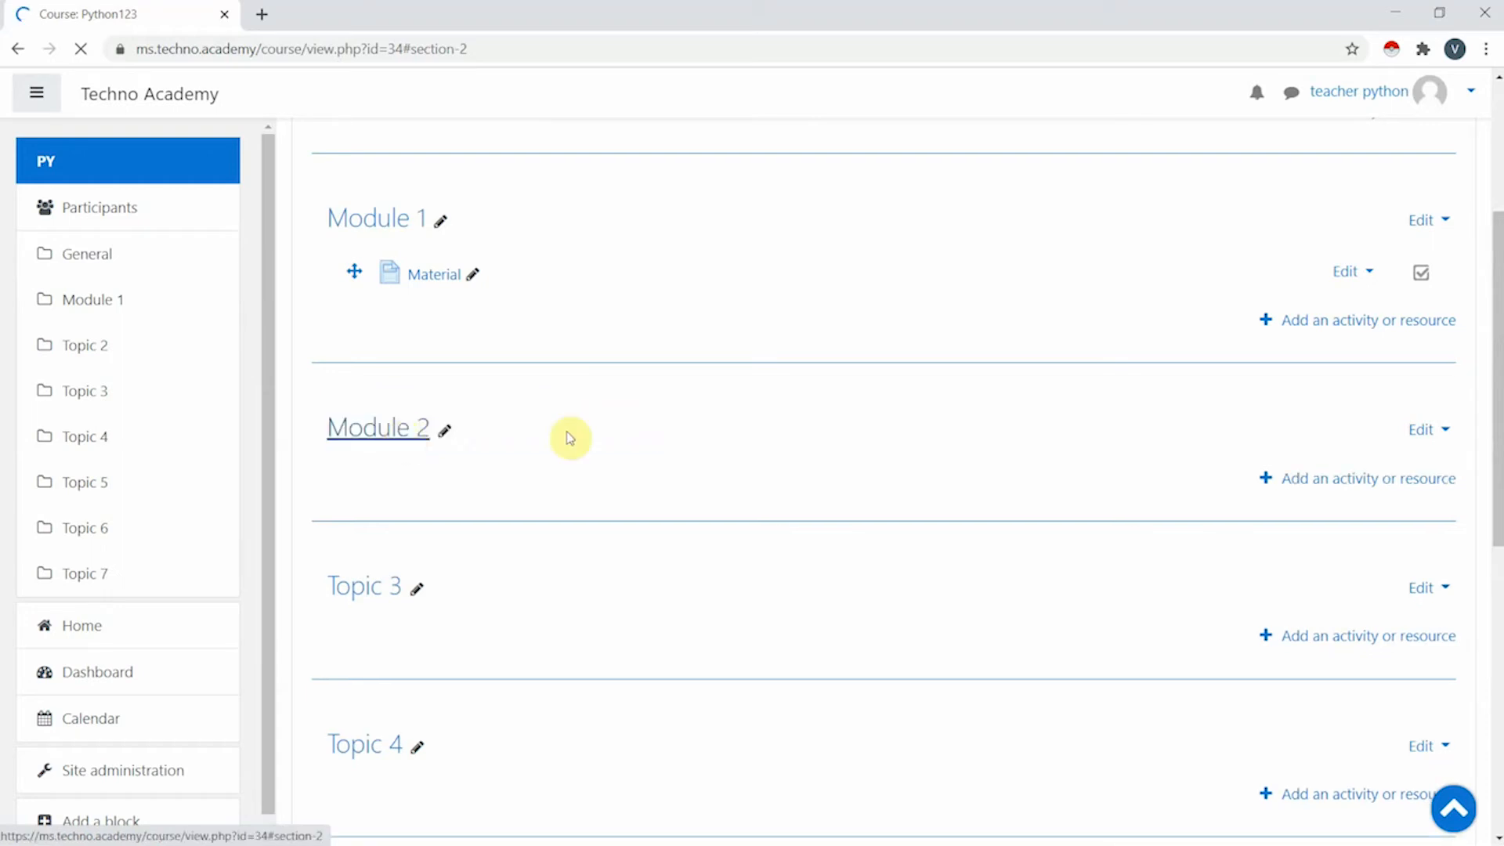
# - Start adding a new Assignment activity to Module 2
pyautogui.click(1370, 490)
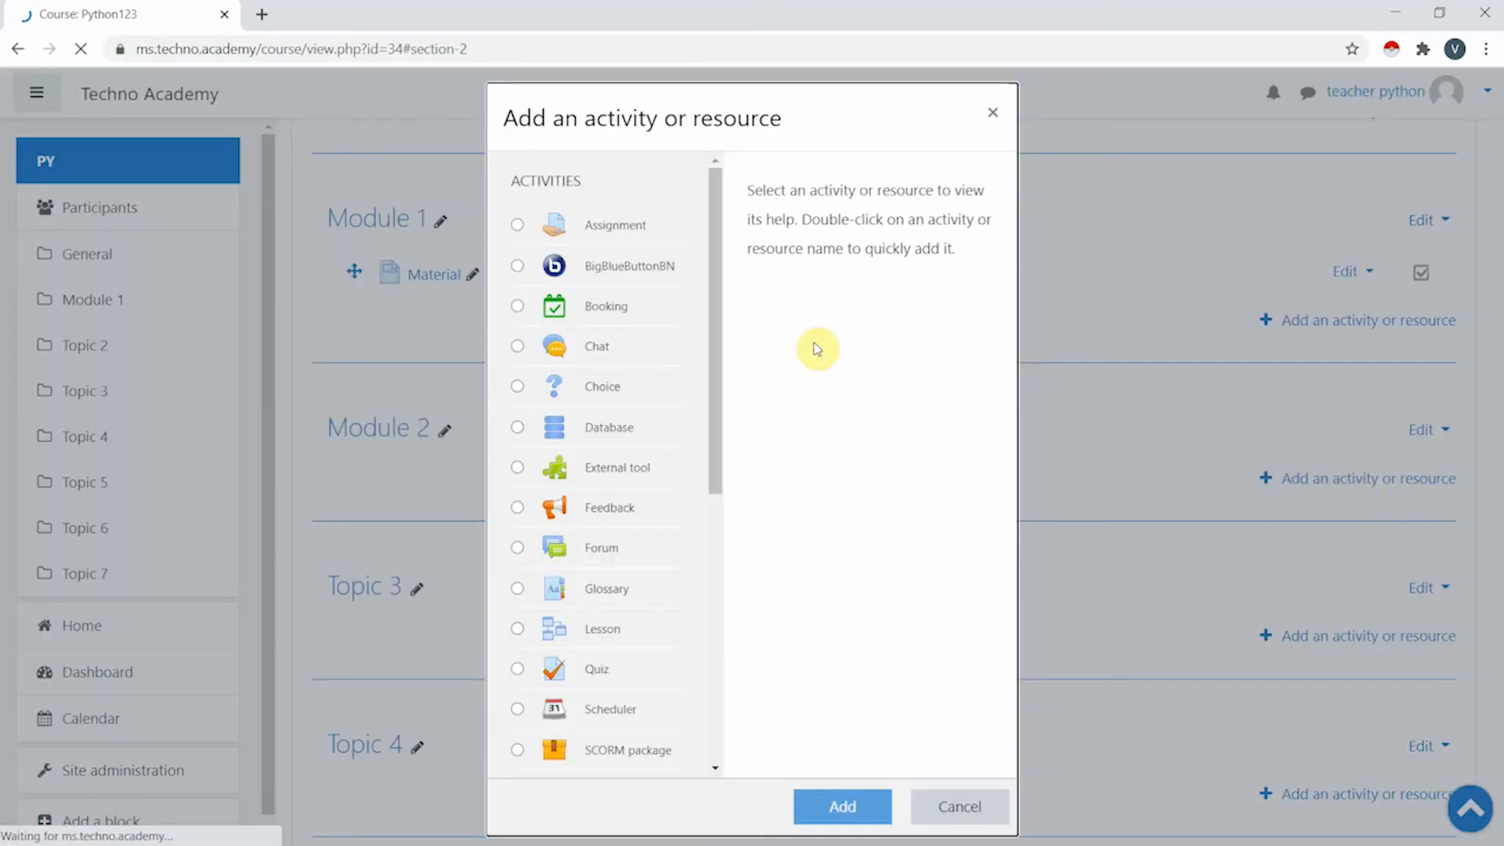
pyautogui.click(616, 227)
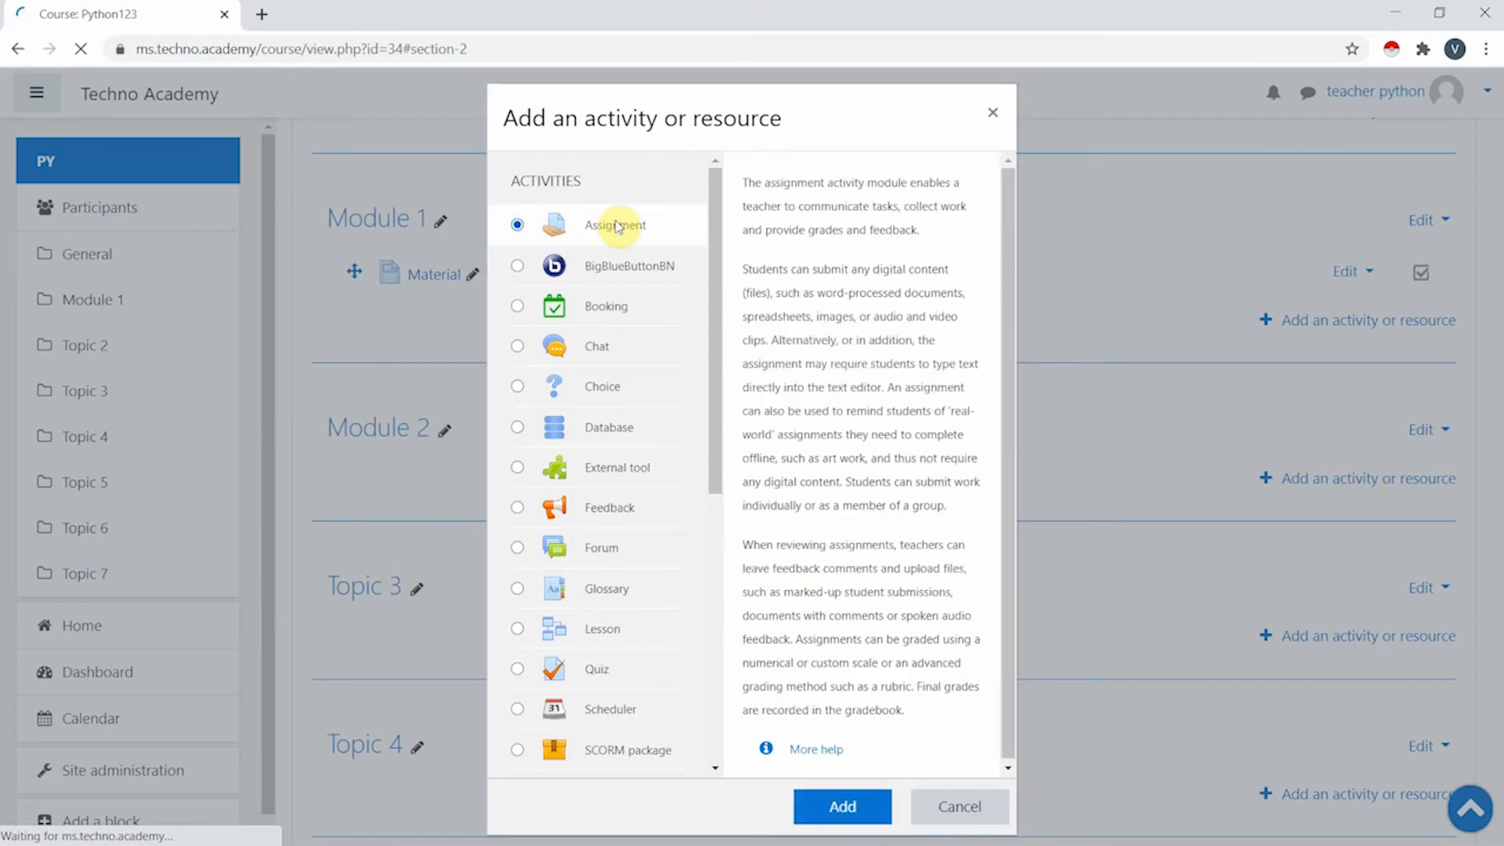
pyautogui.click(844, 807)
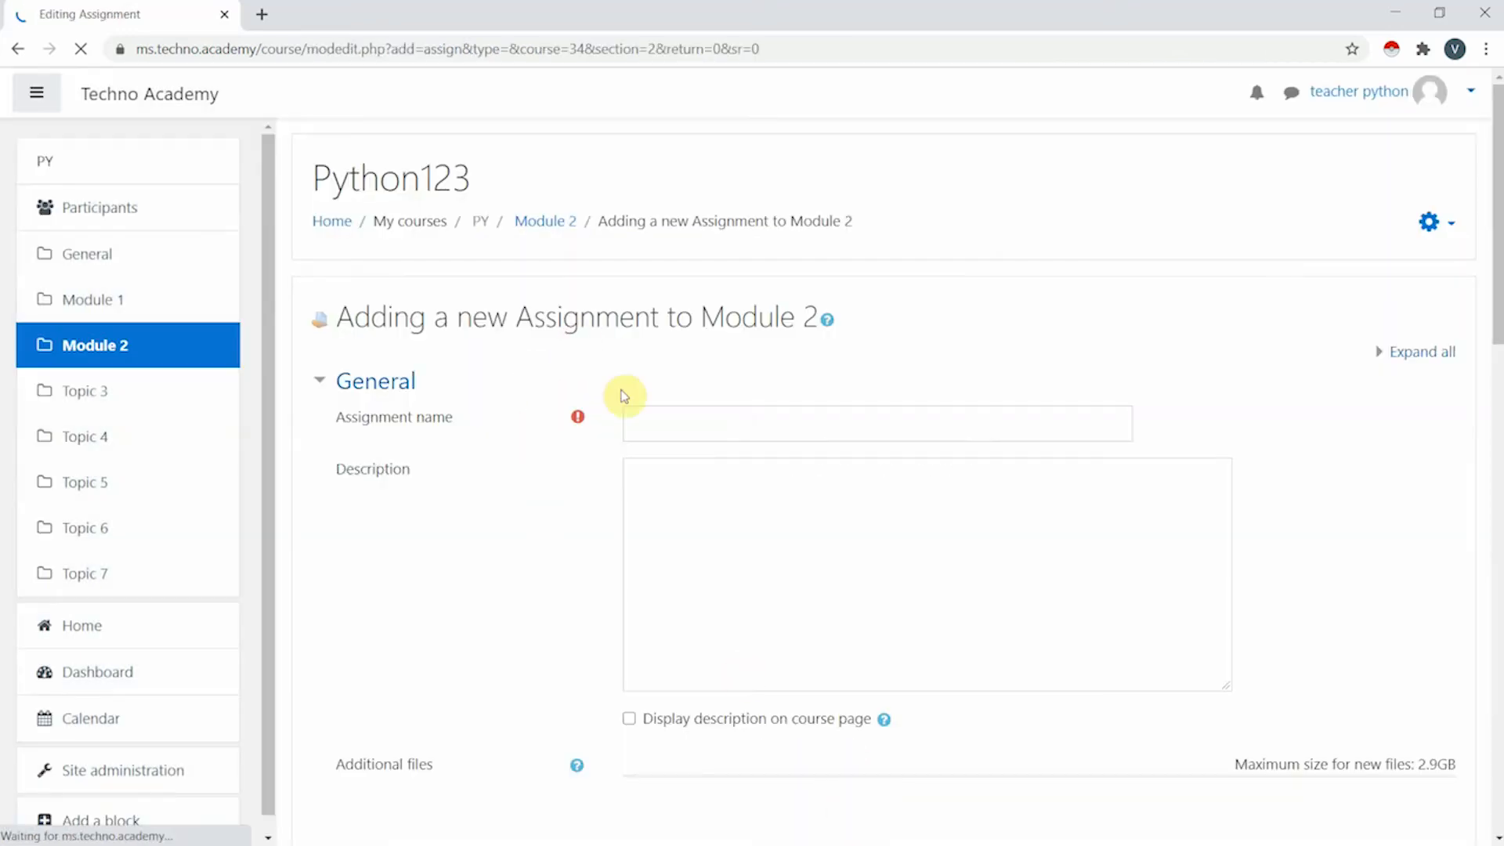
# - Name the Module 2 assignment 'python Assignment' and move into its description
pyautogui.click(669, 424)
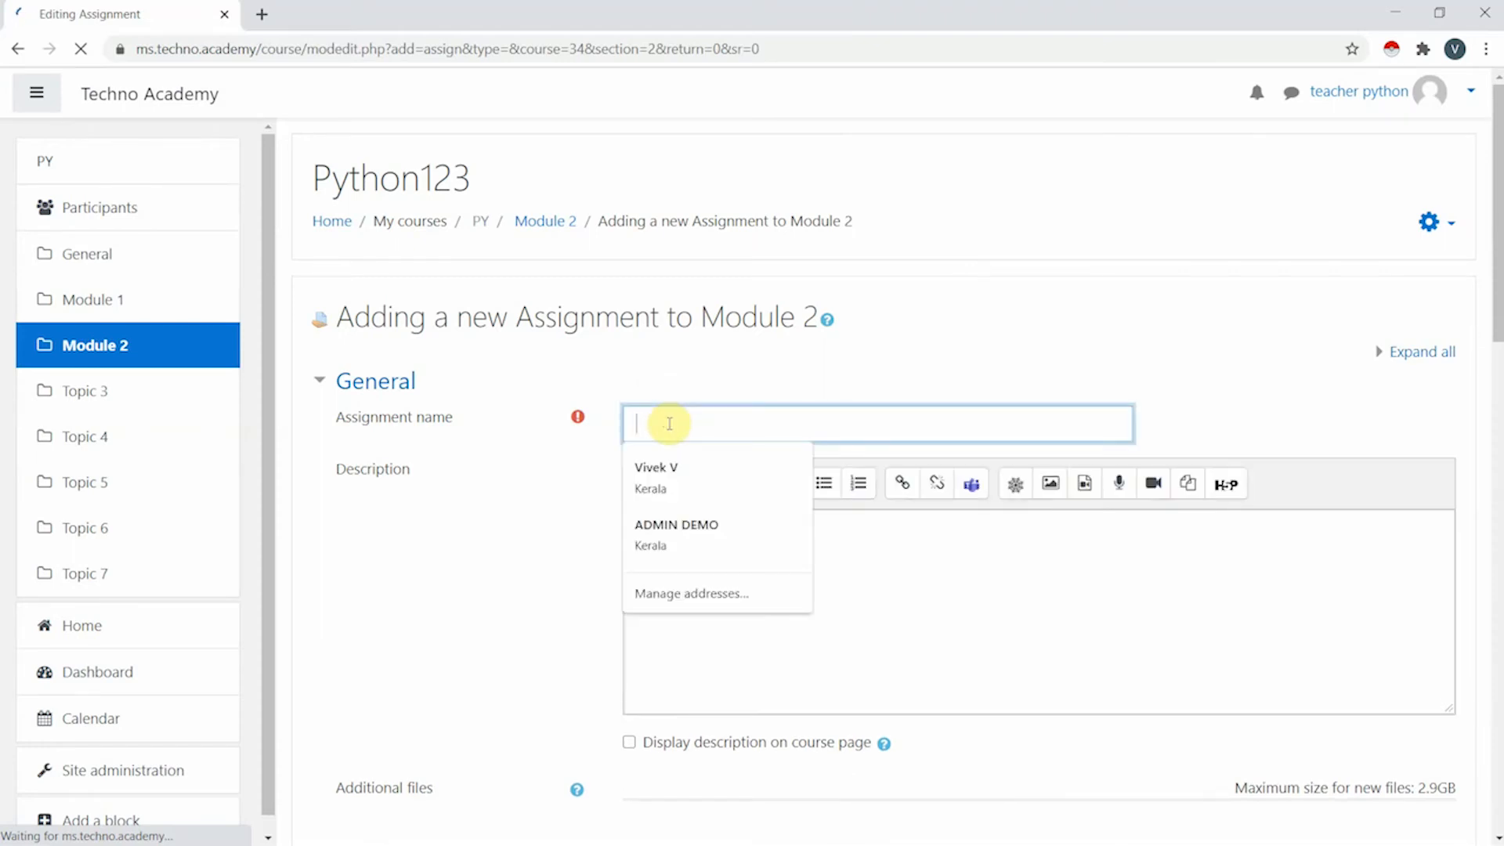
pyautogui.write('Assignment')
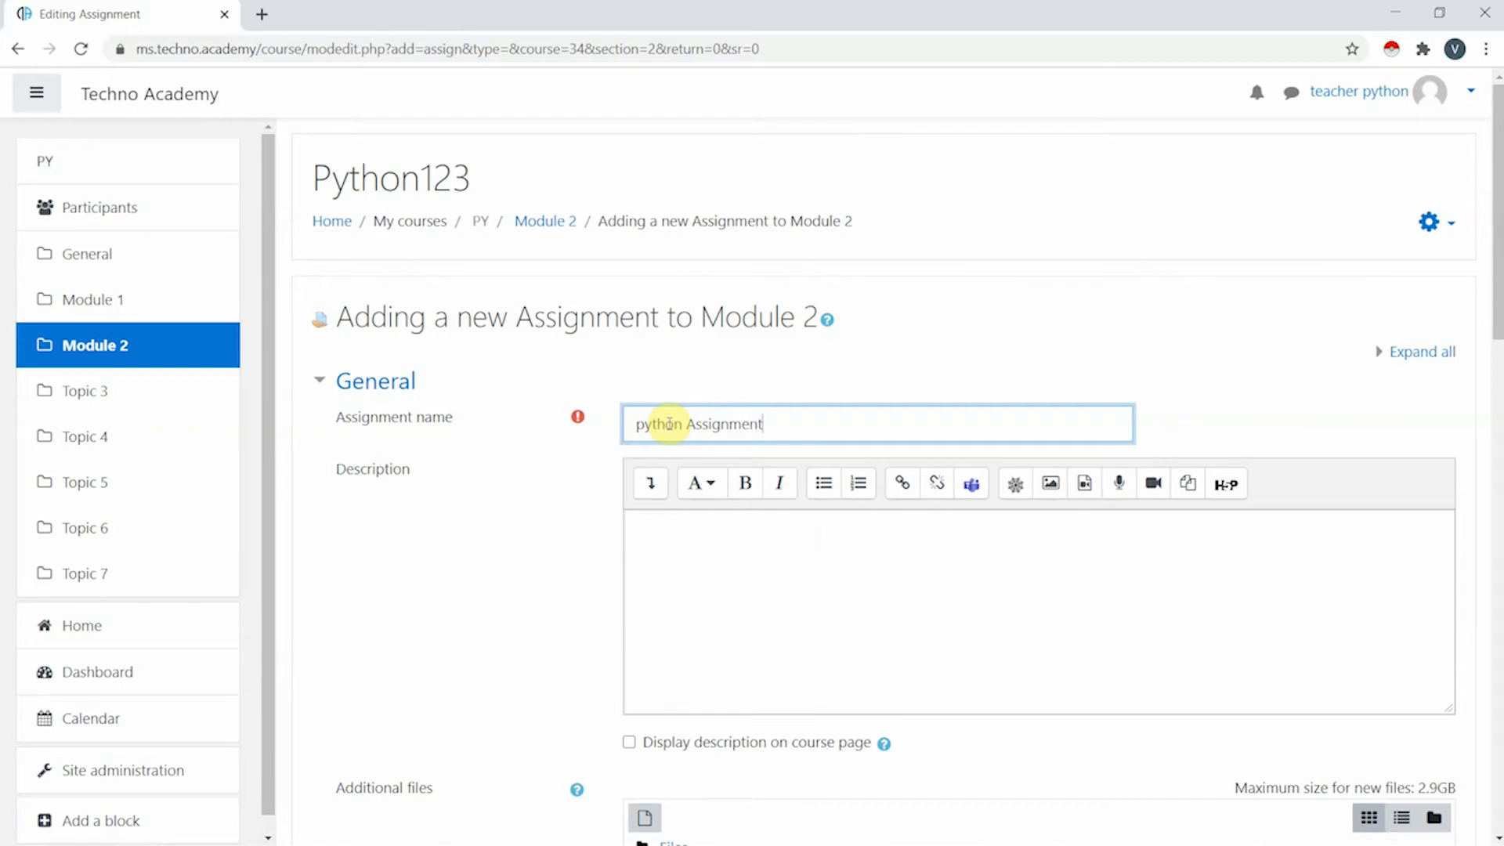
pyautogui.scroll(-3, 765, 524)
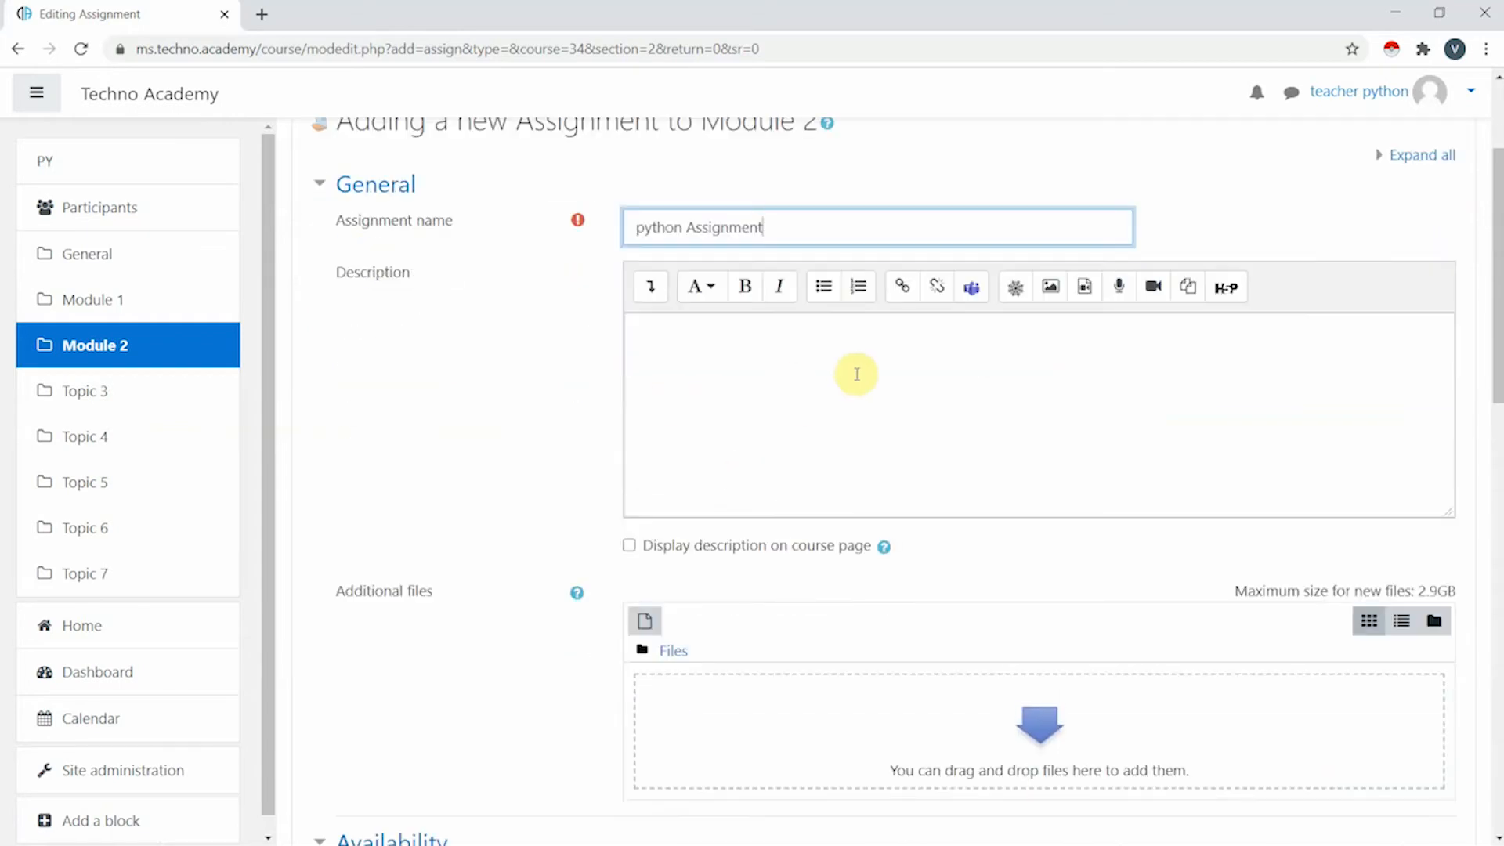
pyautogui.click(871, 350)
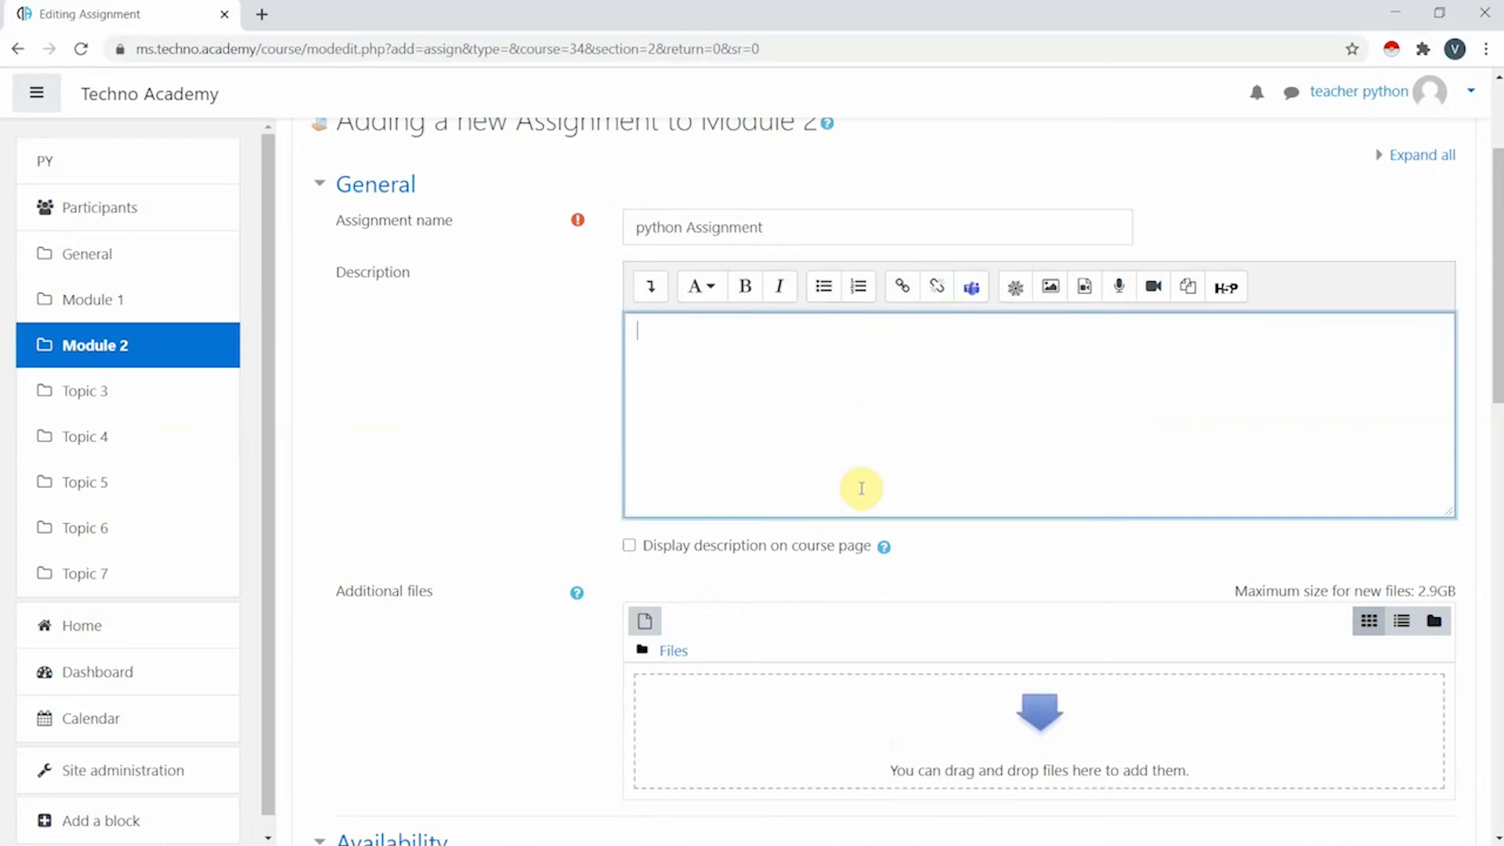
pyautogui.scroll(-5, 813, 487)
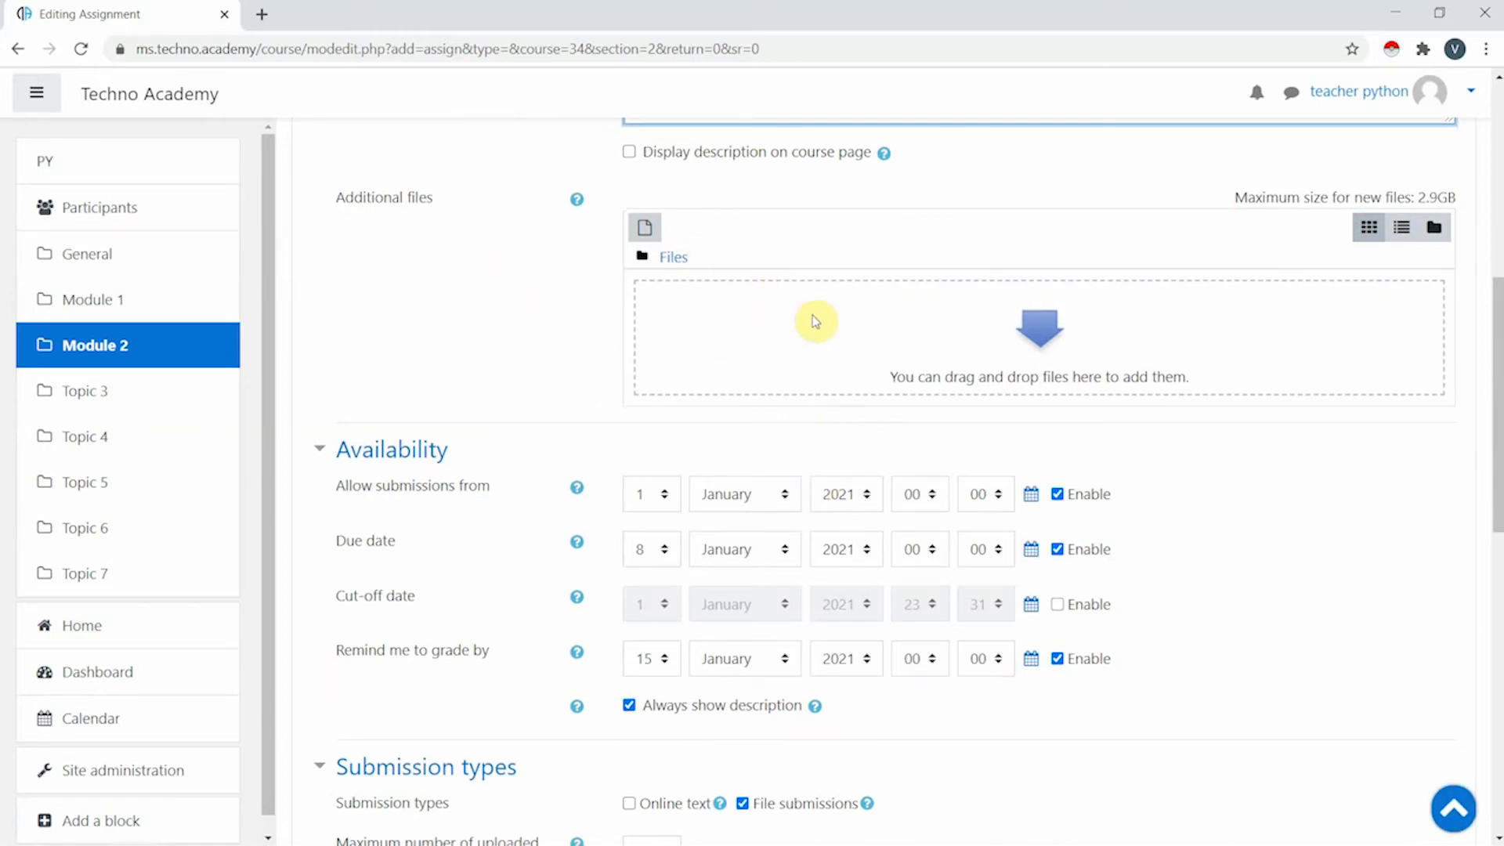
# - Upload 'Google Certified Educator Level 1.png' from Pictures > Screenshots as the assignment's additional file
pyautogui.click(649, 229)
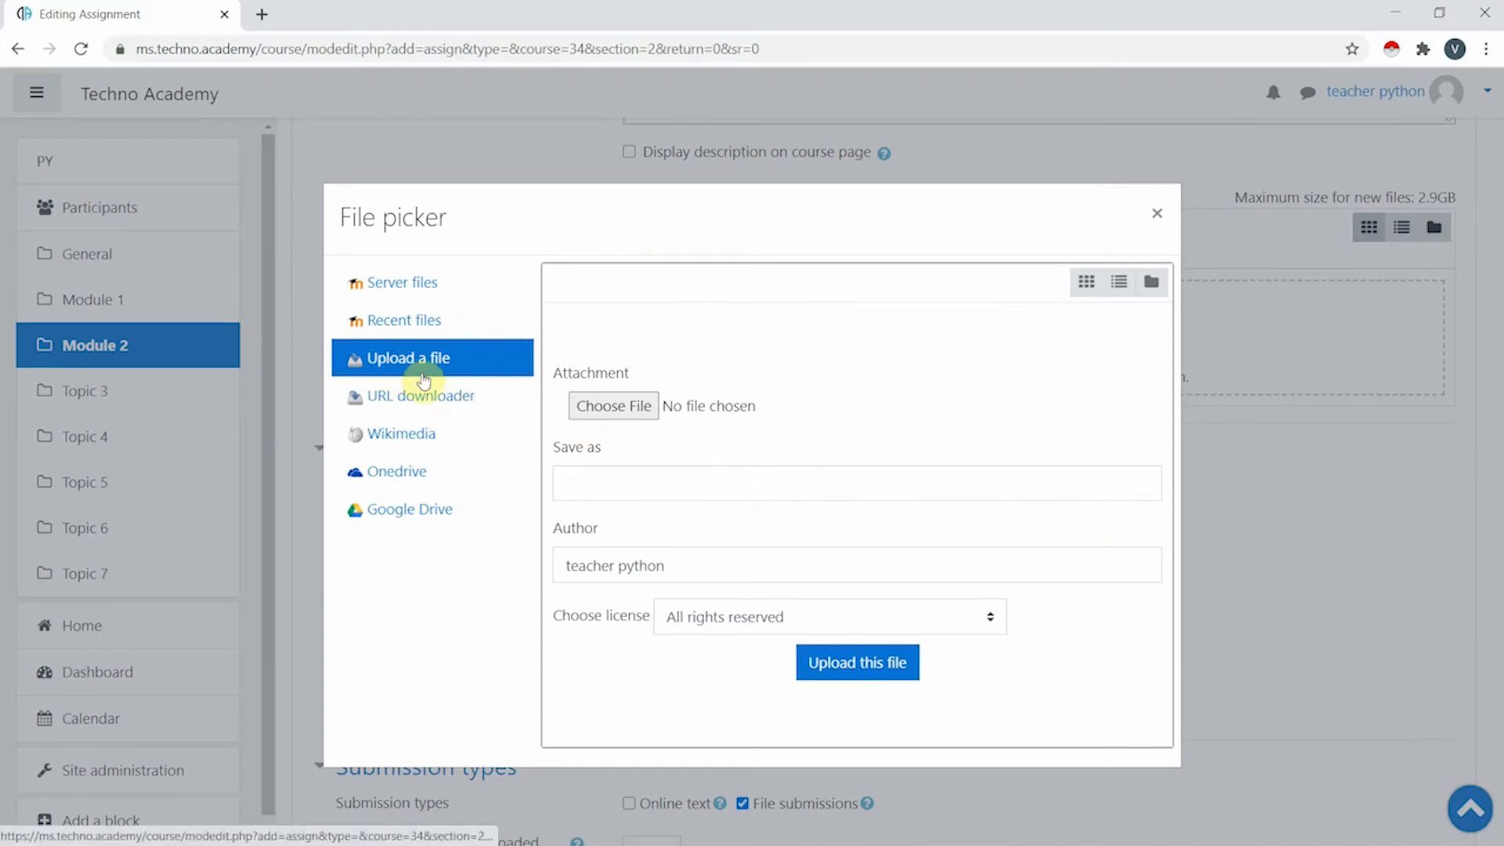
pyautogui.click(621, 407)
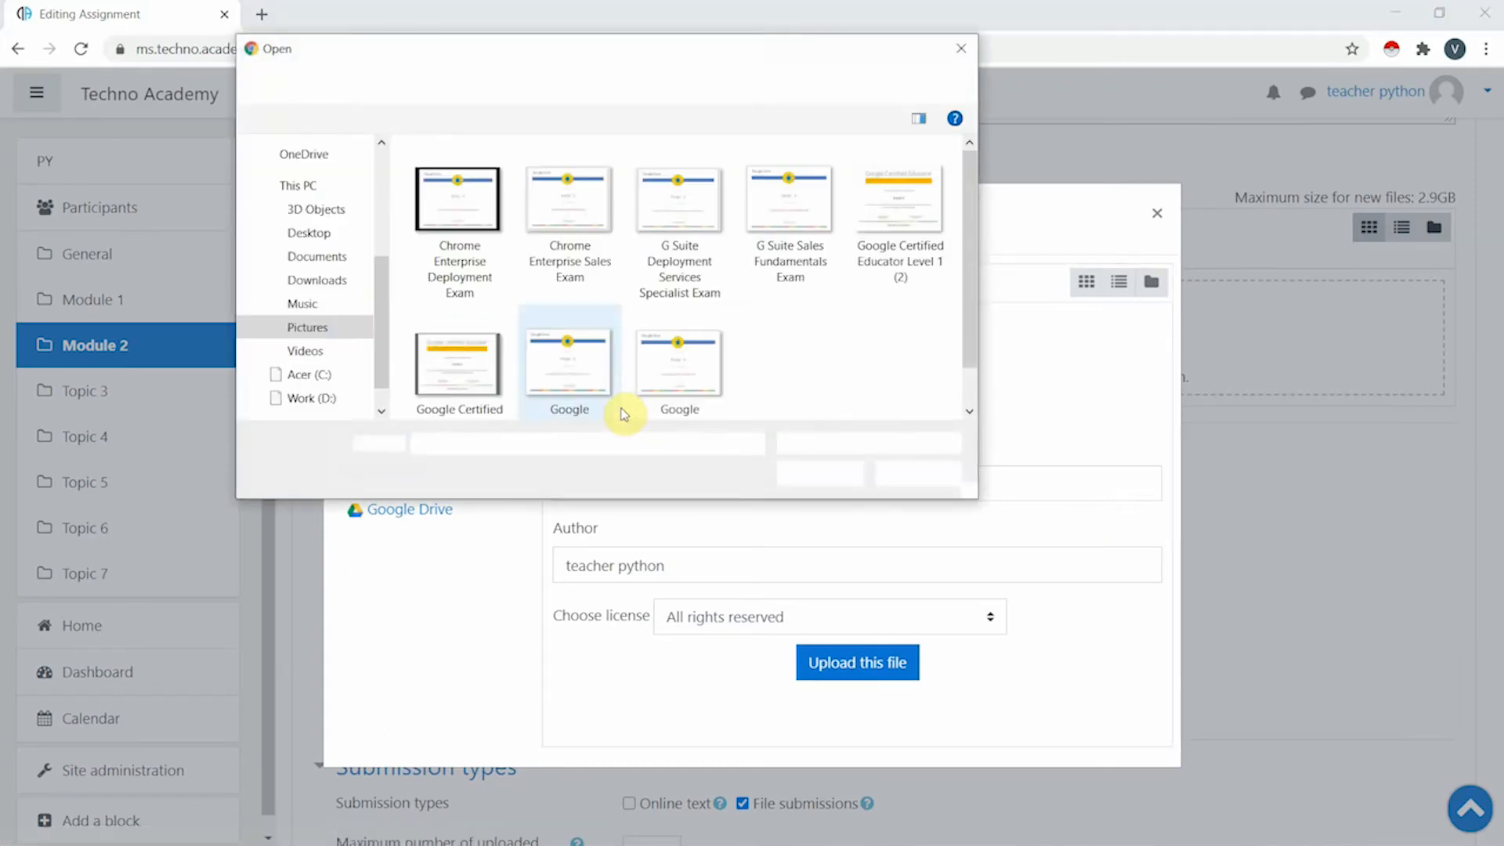
pyautogui.click(480, 339)
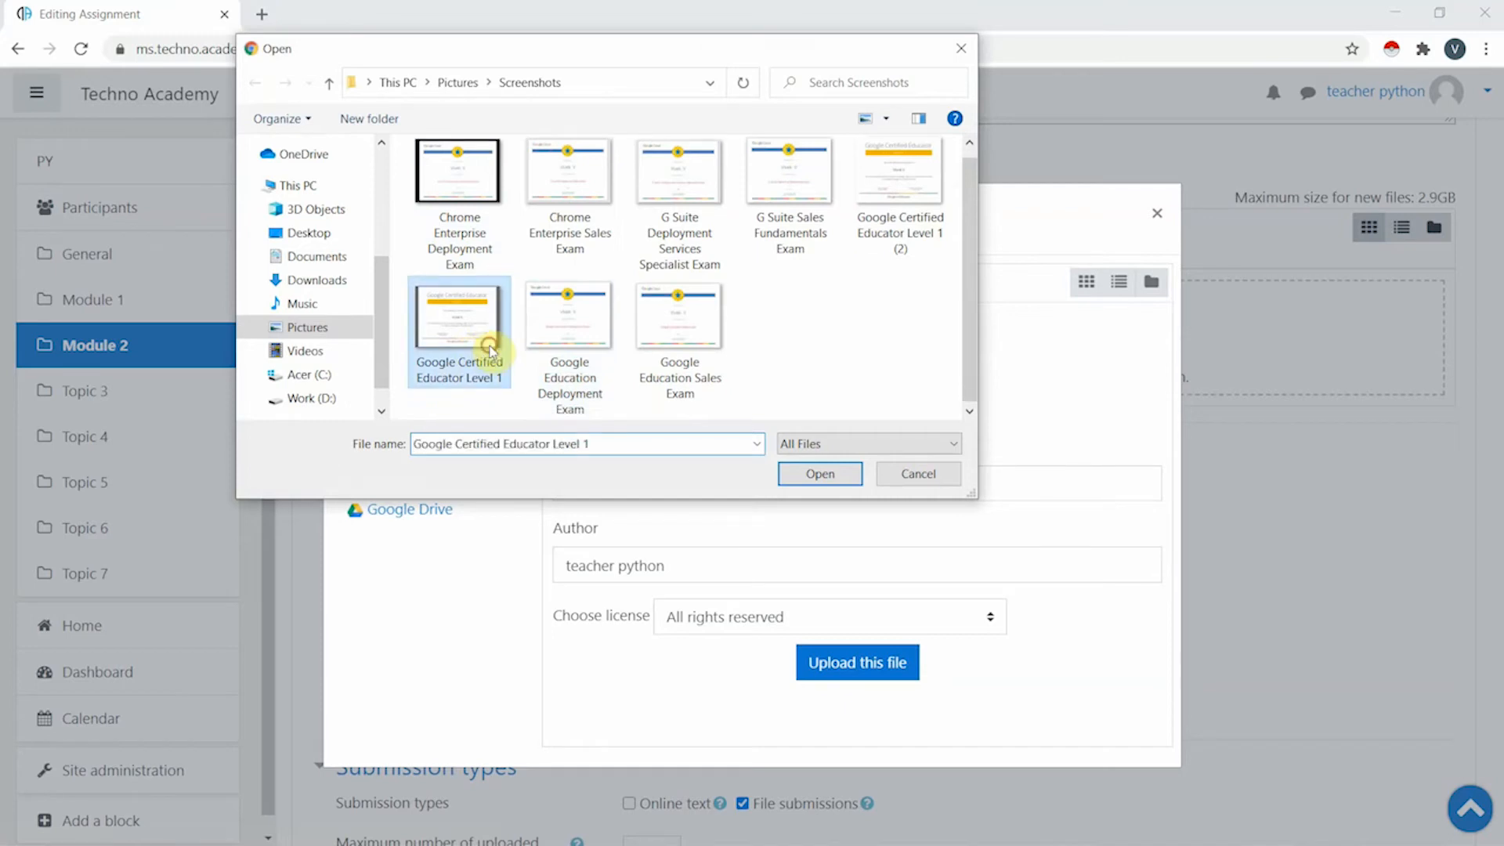
pyautogui.click(816, 473)
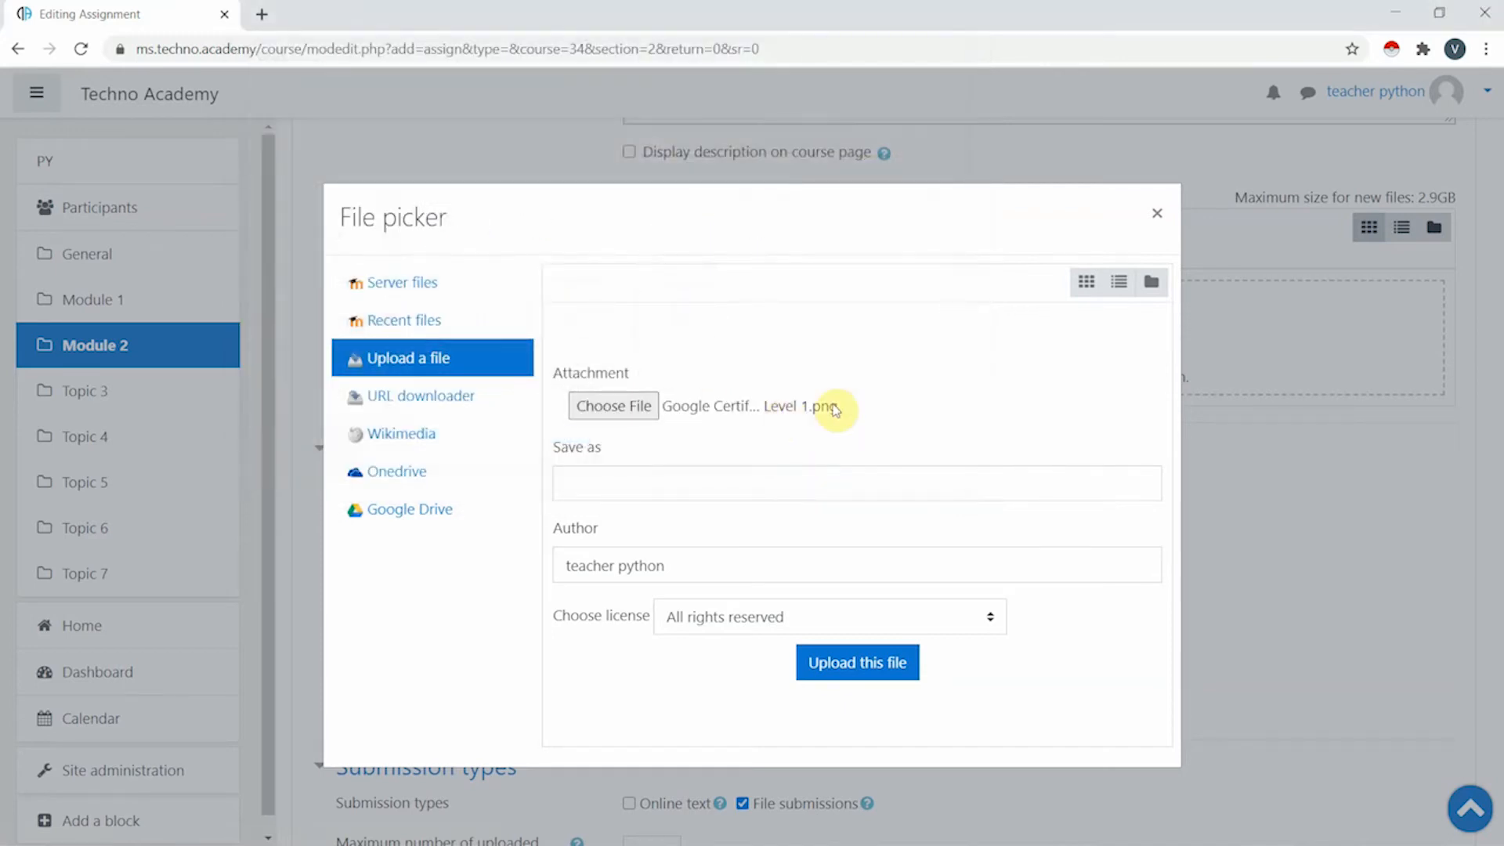
pyautogui.click(862, 672)
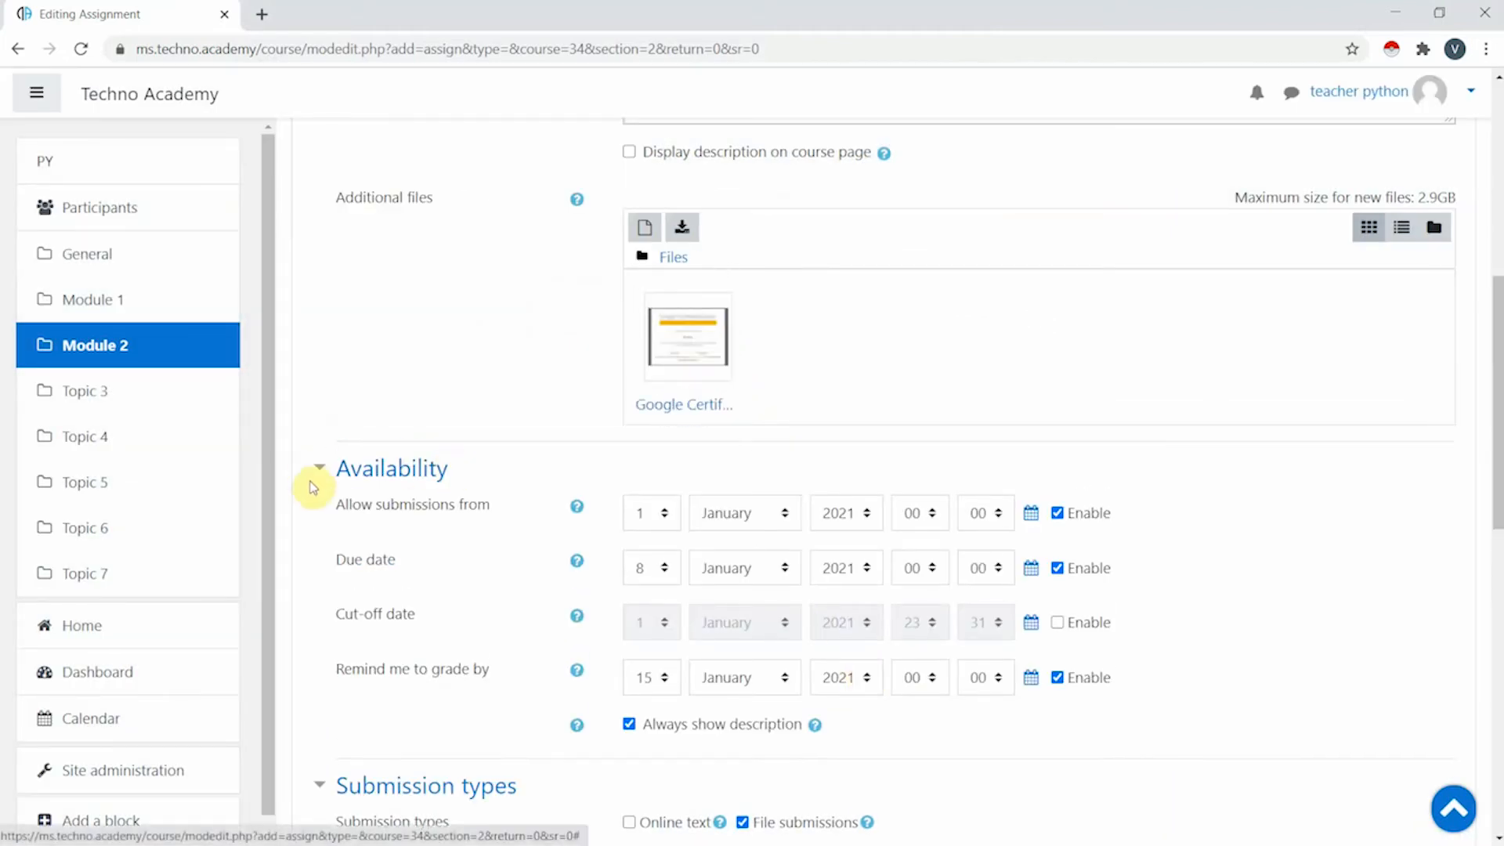
pyautogui.scroll(-3, 430, 487)
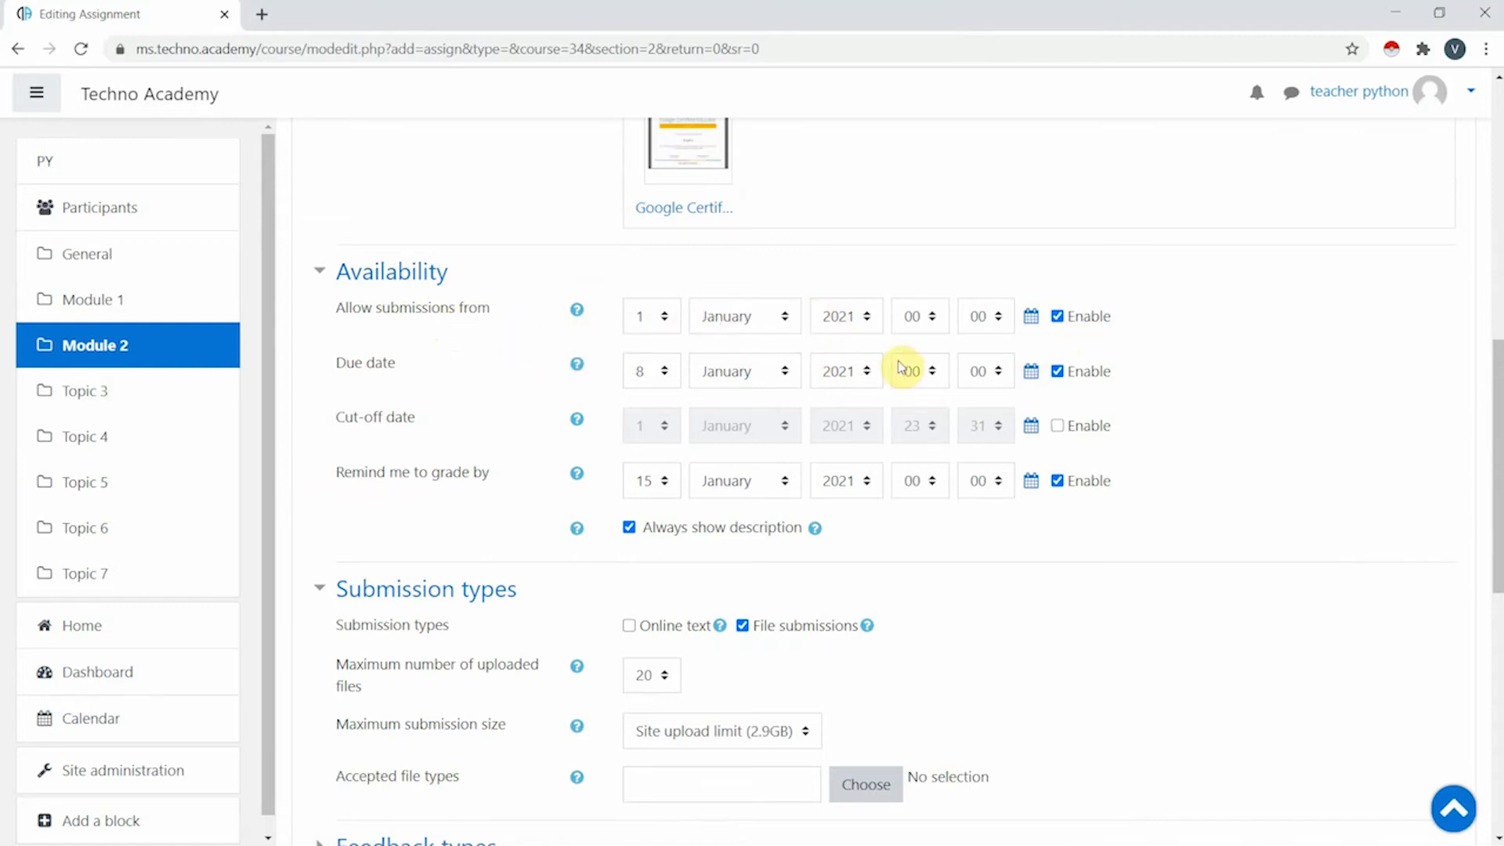
pyautogui.click(662, 373)
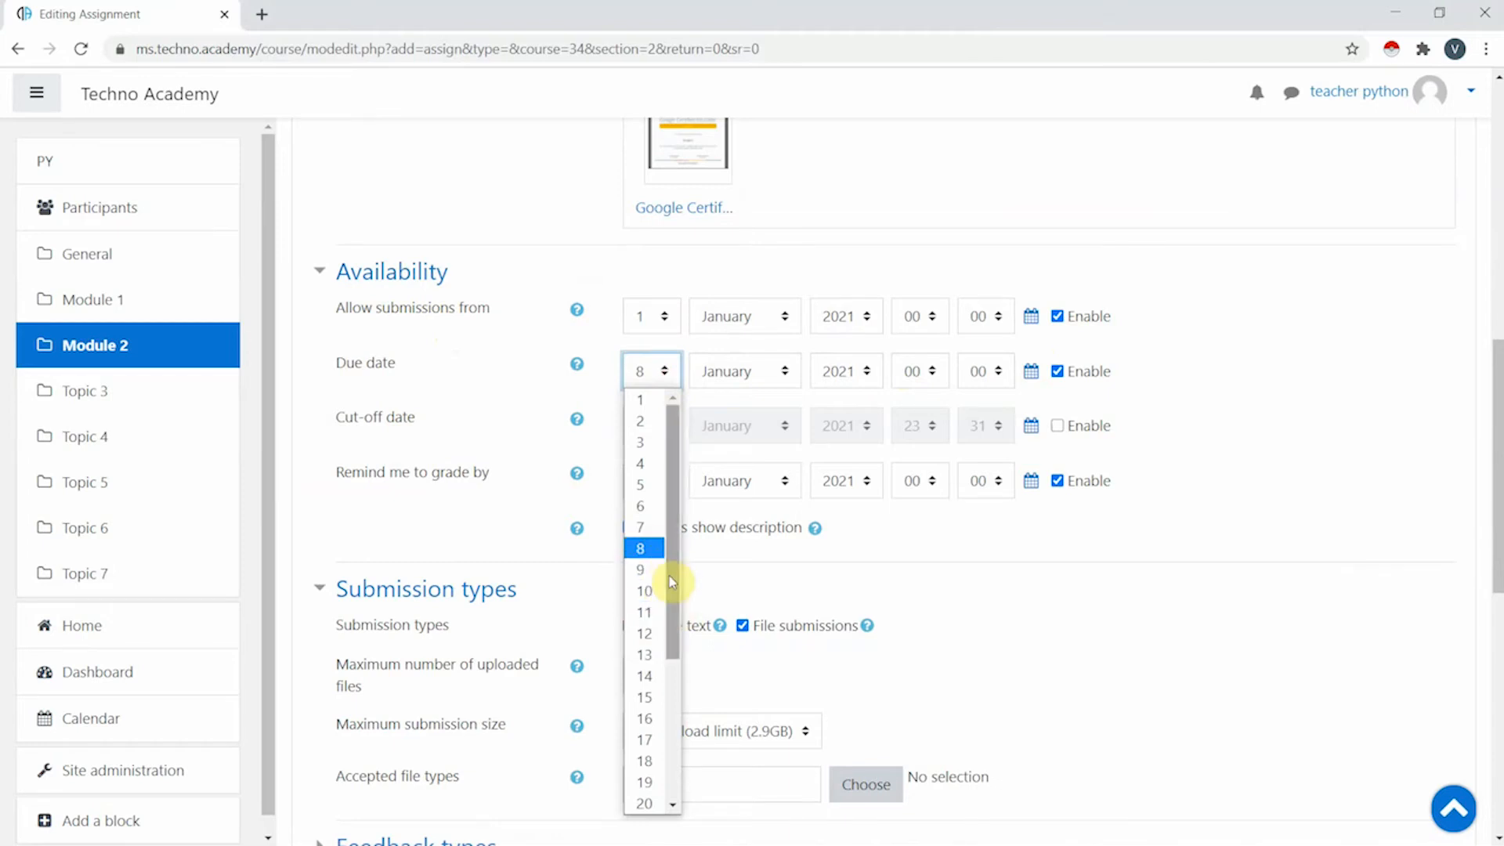
pyautogui.click(859, 562)
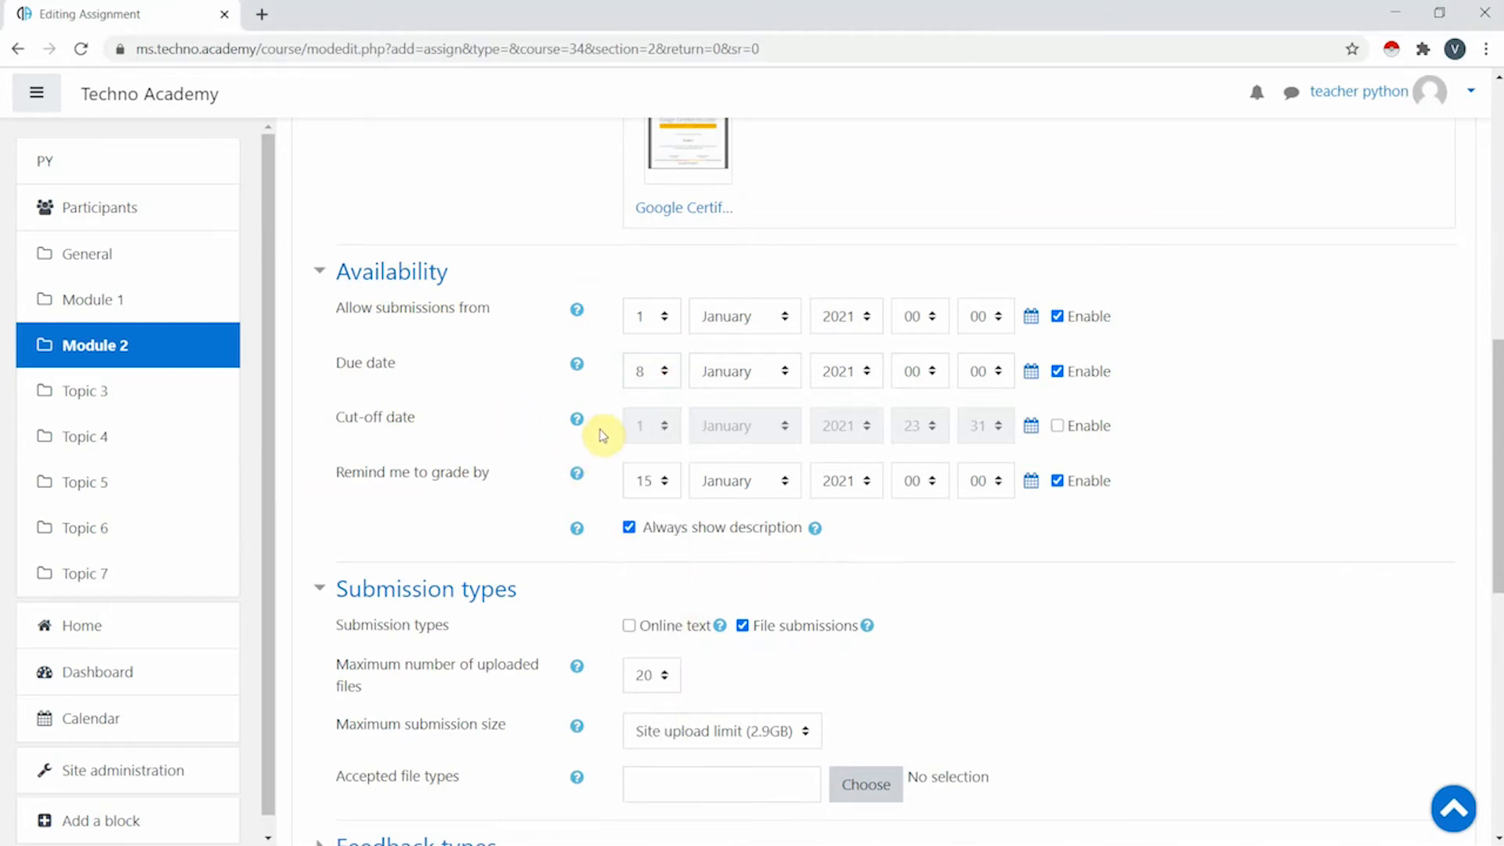
pyautogui.click(1057, 426)
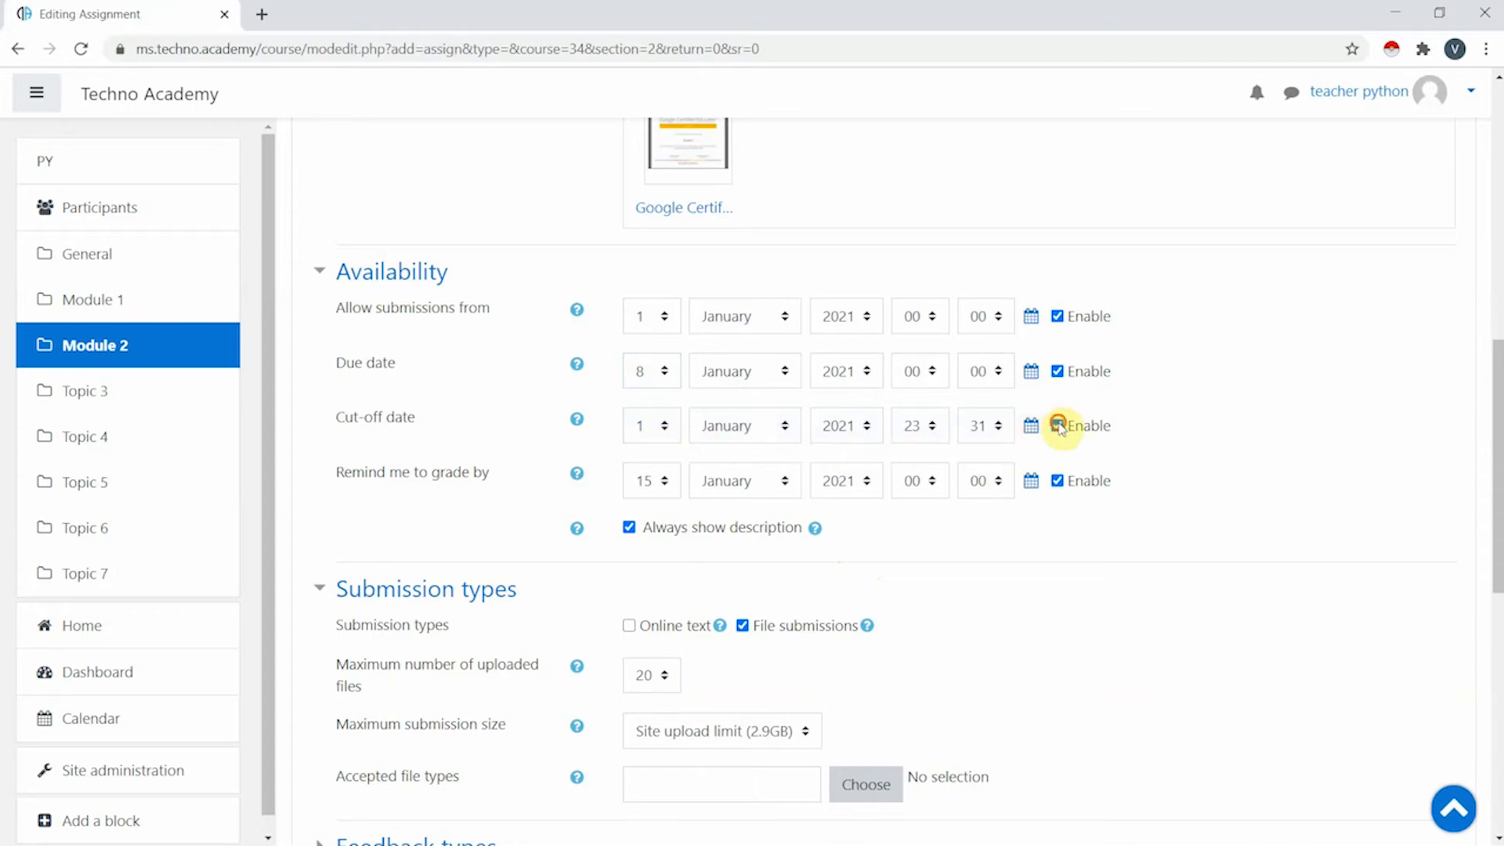
pyautogui.click(1058, 426)
pyautogui.scroll(-3, 548, 407)
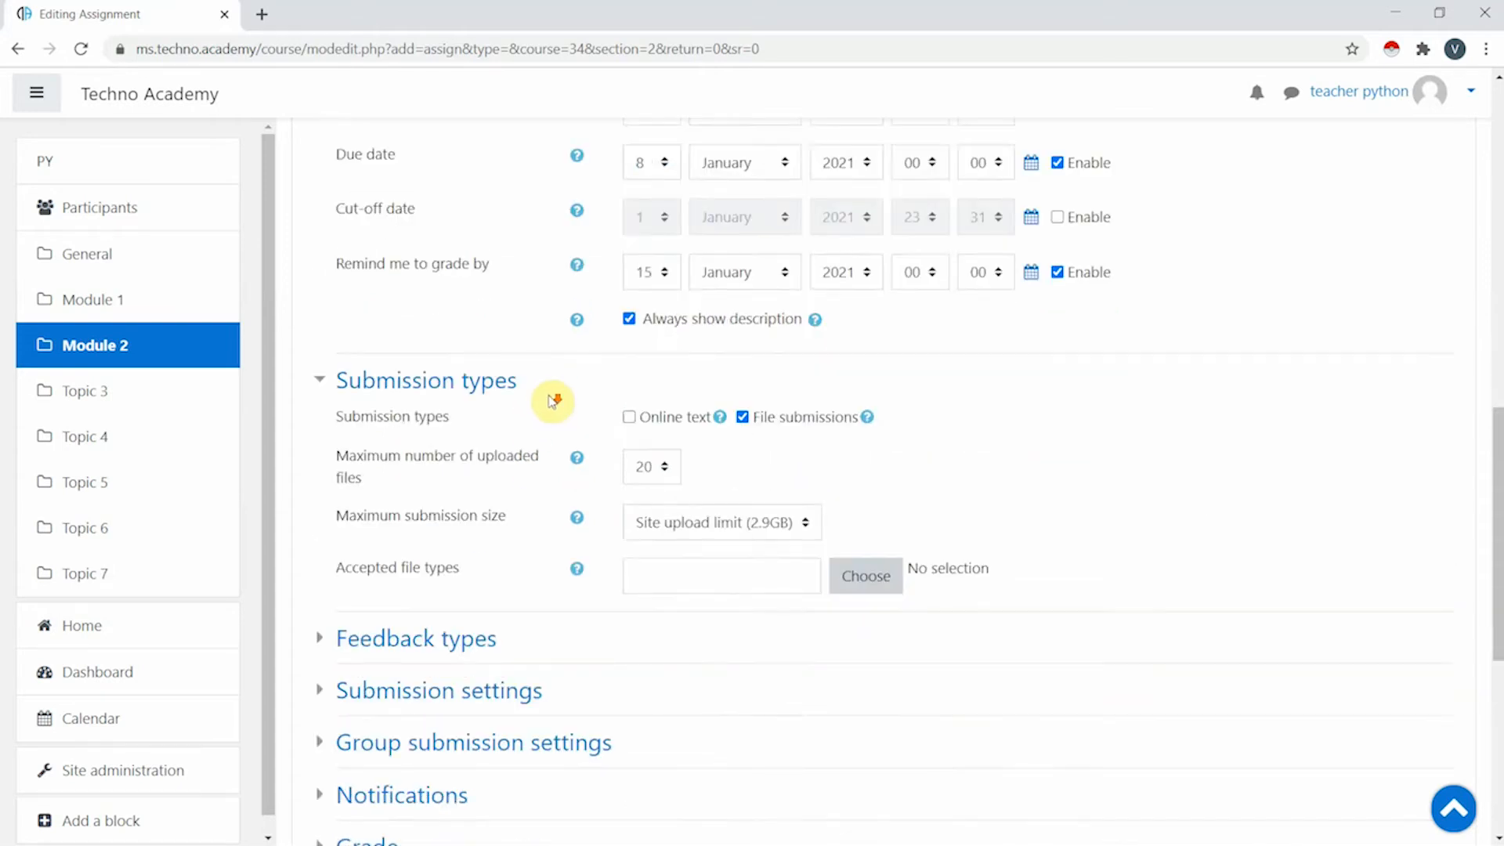
# - Allow online text submissions with the word limit enabled at 100 words
pyautogui.scroll(-2, 553, 401)
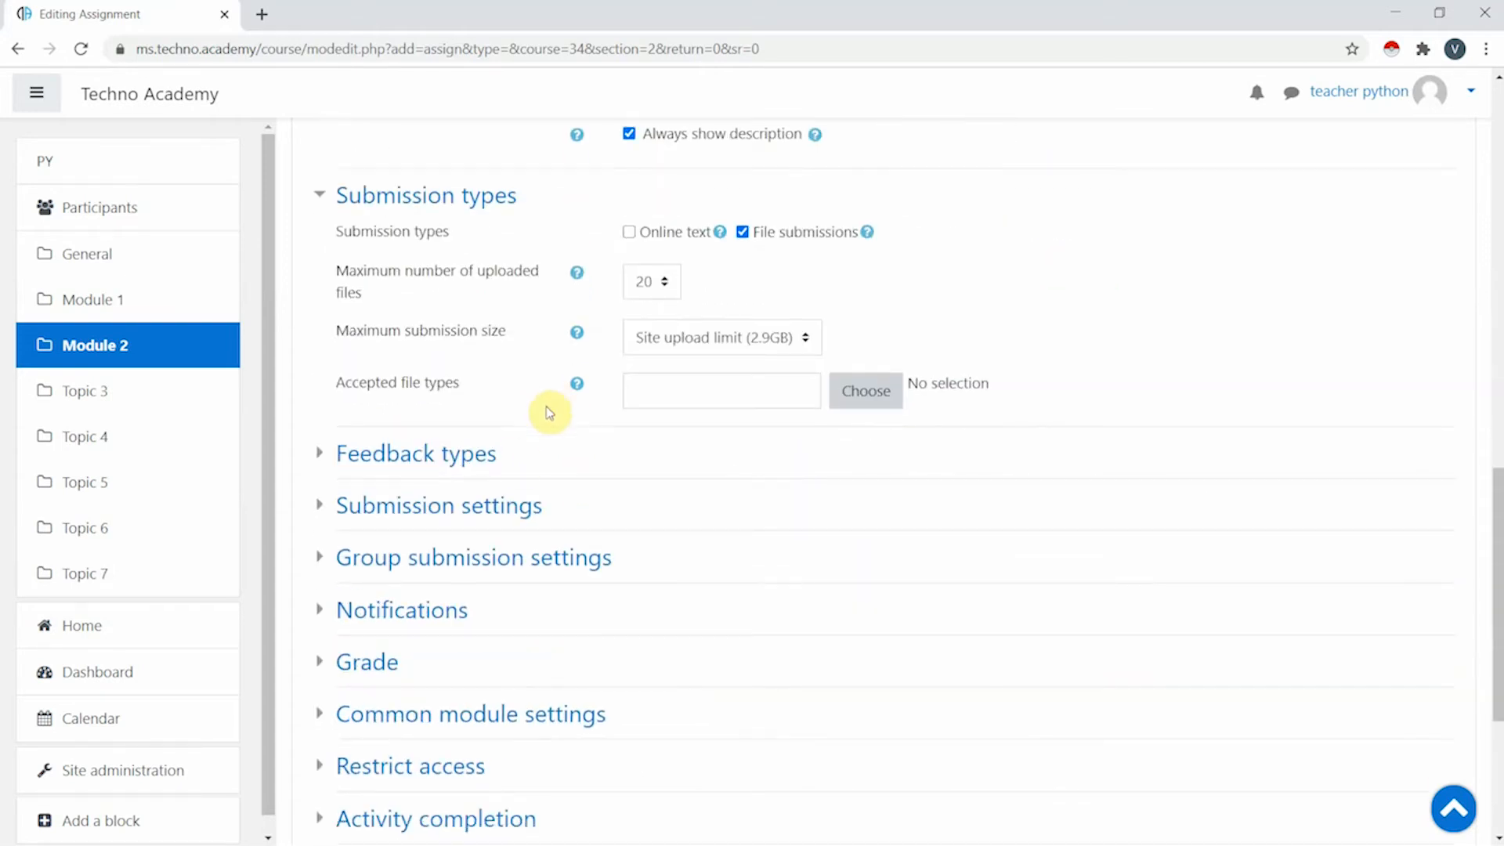
pyautogui.click(631, 233)
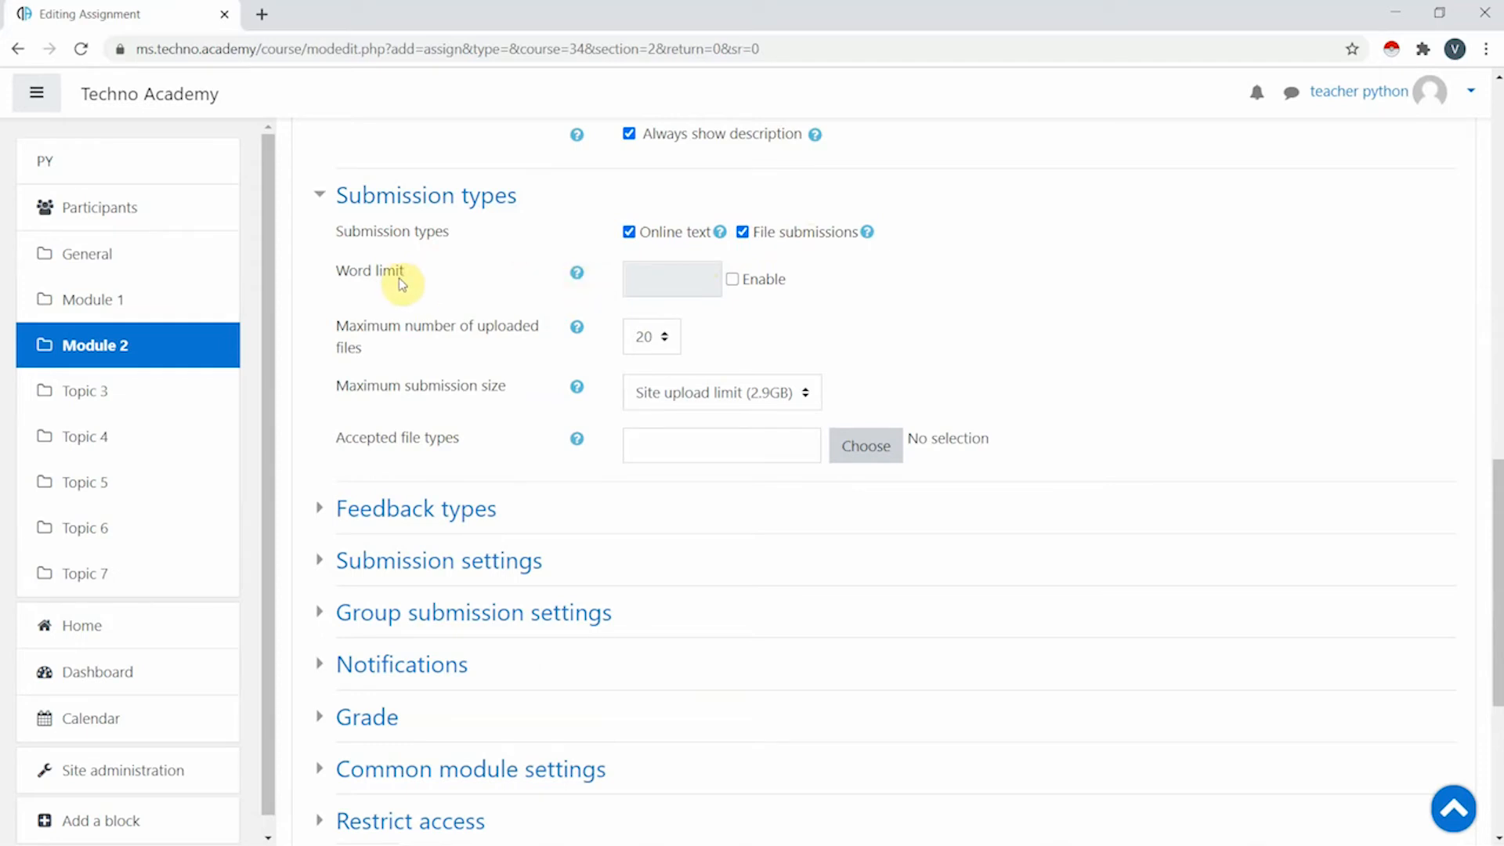
pyautogui.click(734, 280)
pyautogui.click(695, 285)
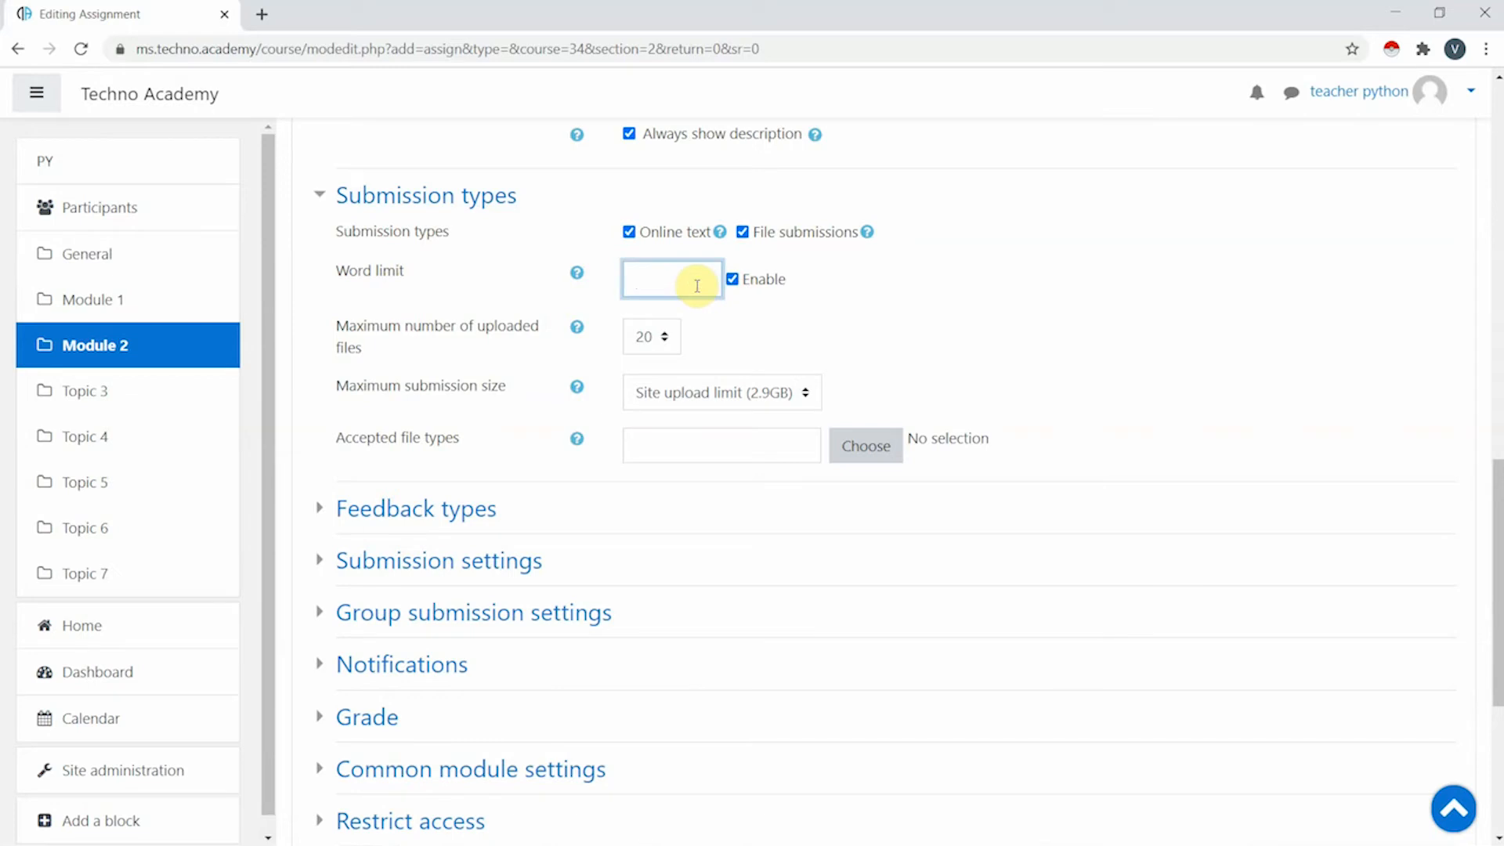
pyautogui.click(799, 292)
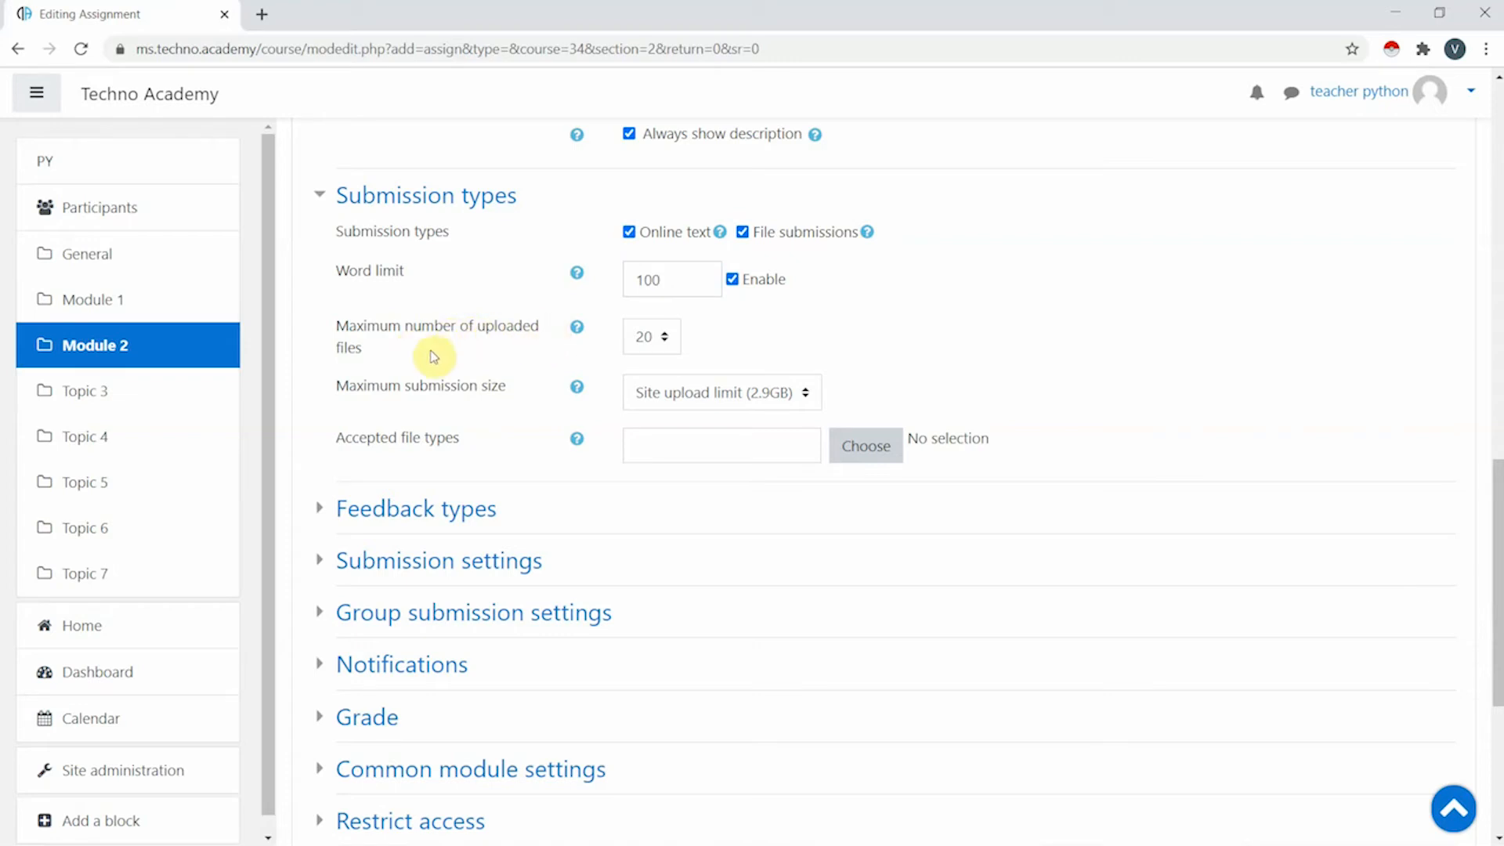
# - Limit file submissions to 6 uploaded files with a 1GB maximum submission size
pyautogui.click(658, 337)
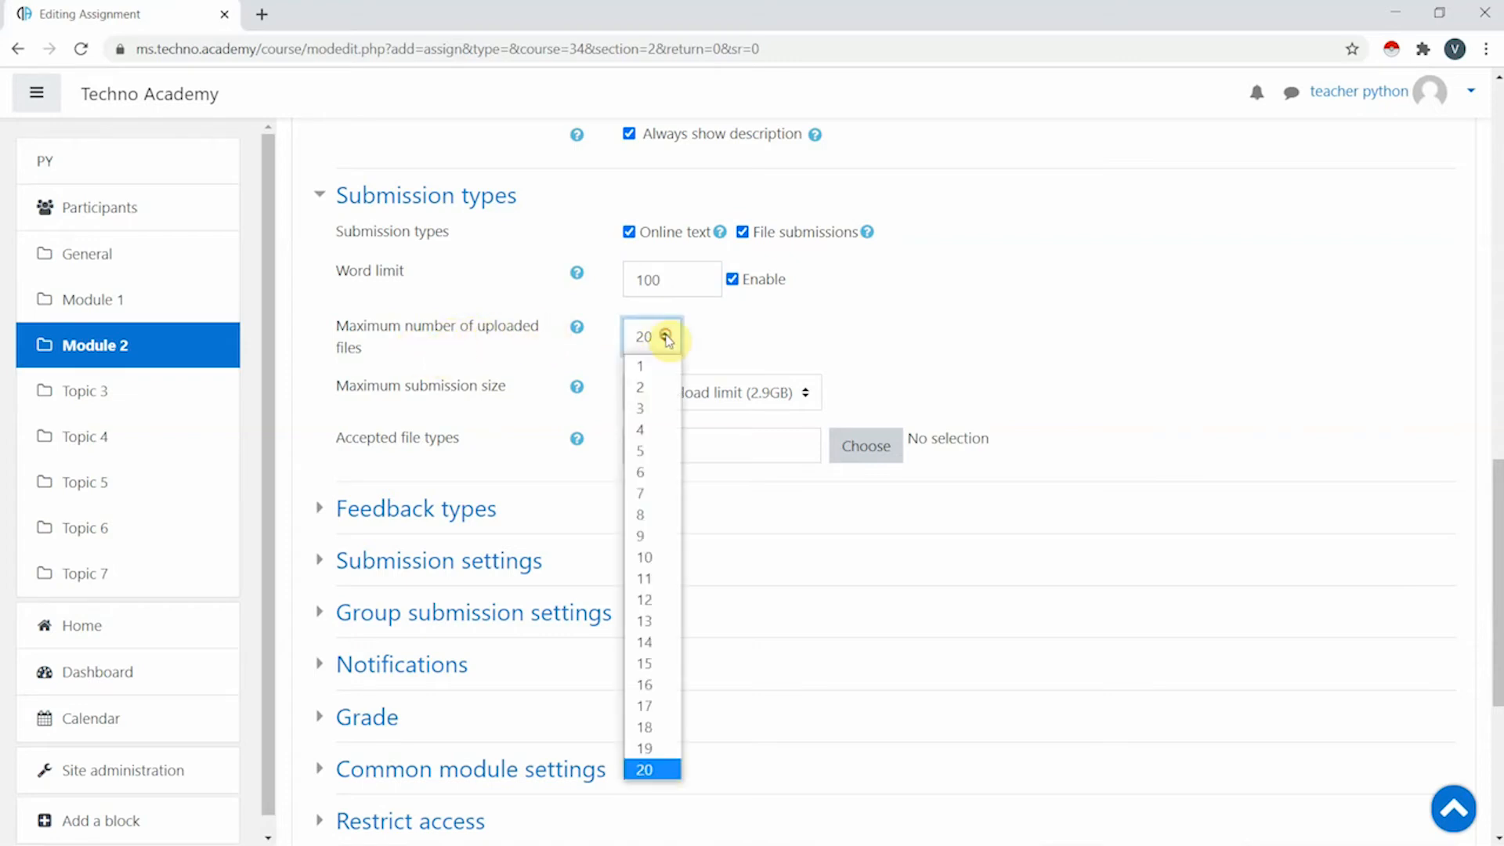
pyautogui.click(642, 472)
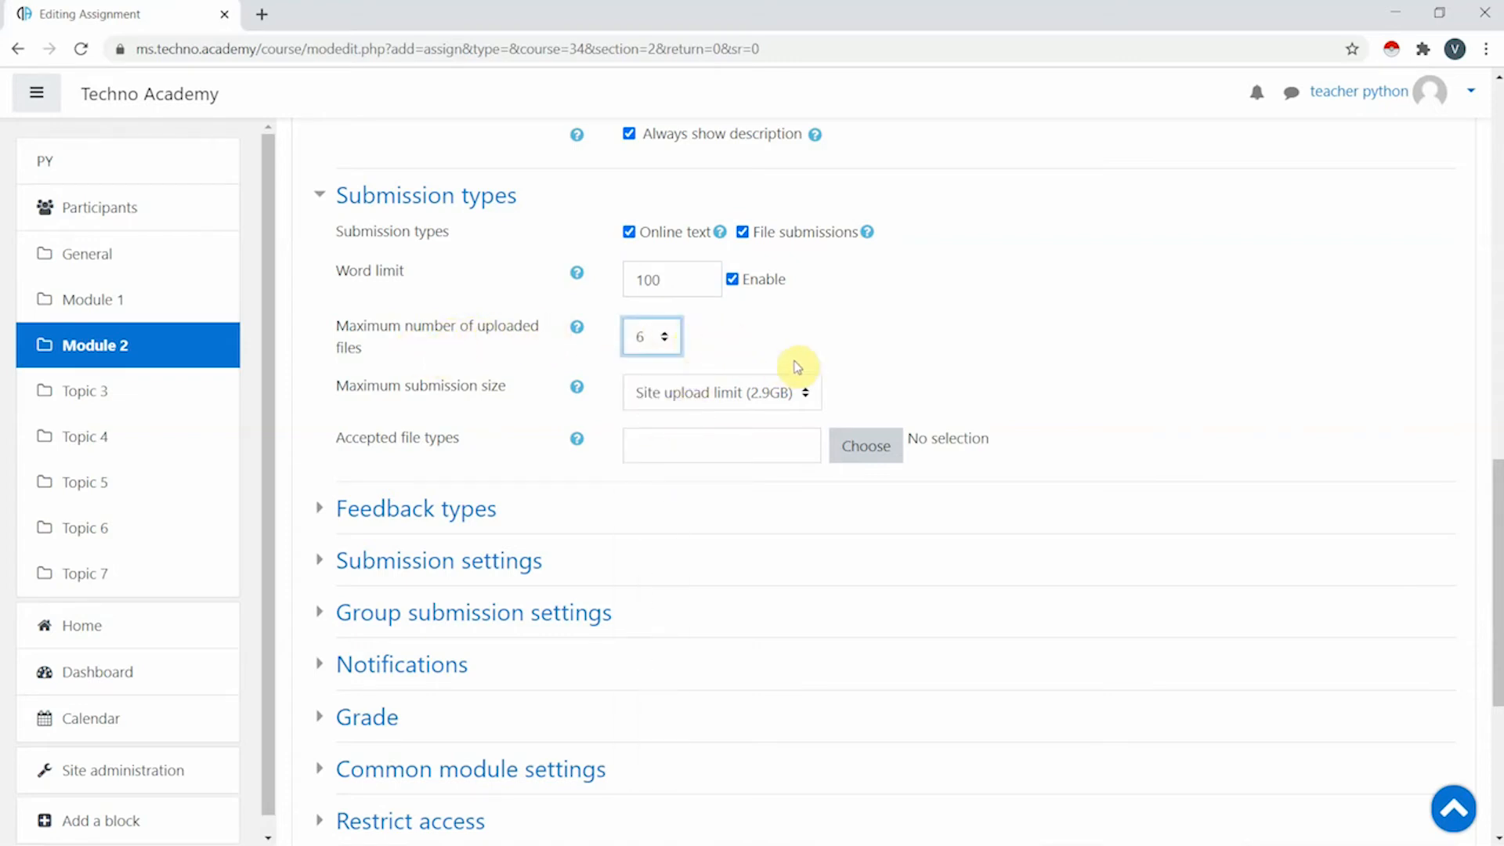
pyautogui.click(714, 404)
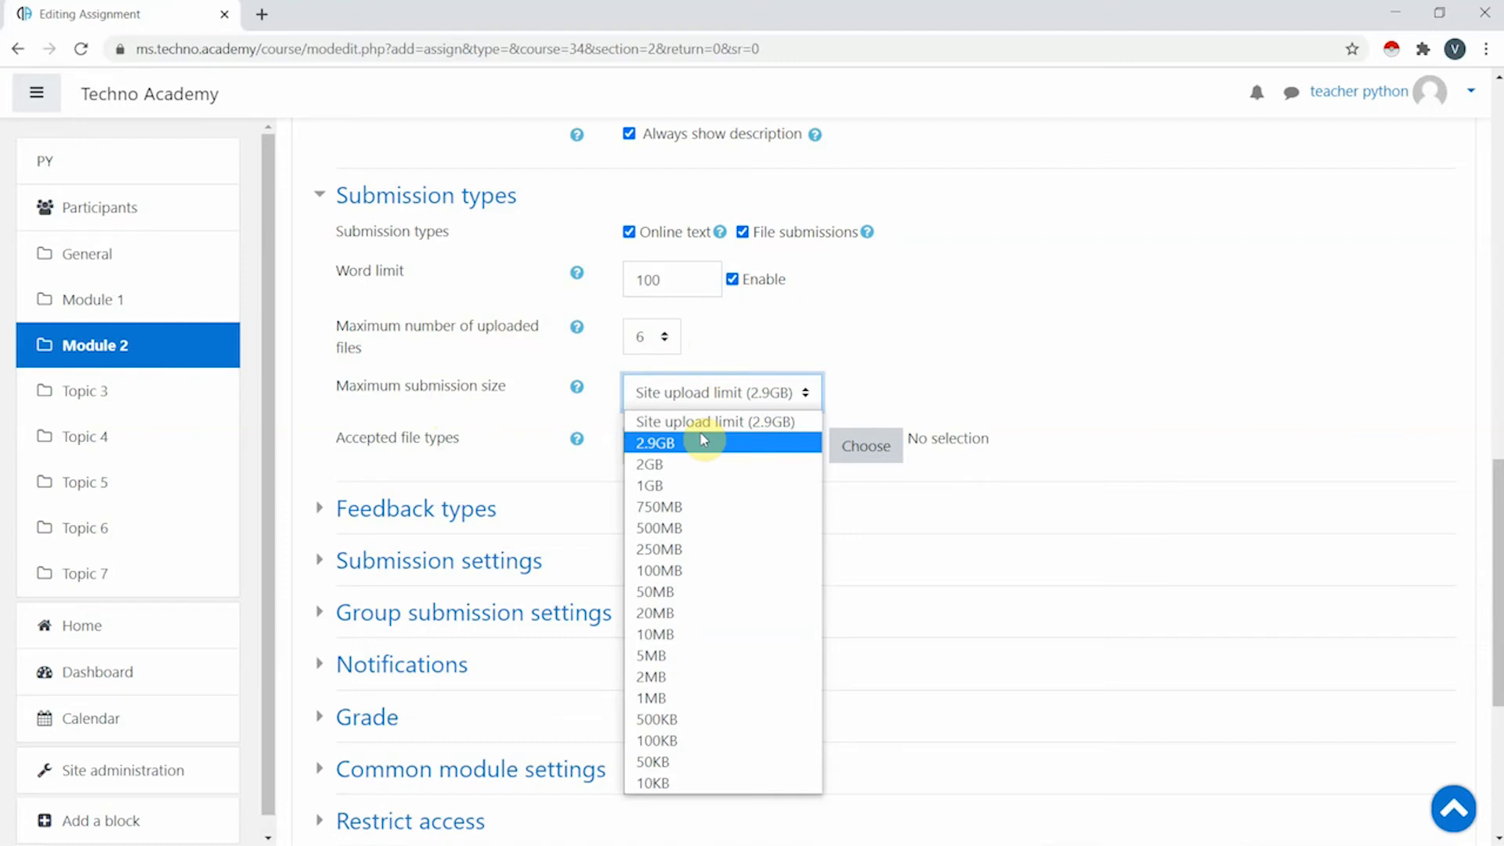
pyautogui.click(718, 655)
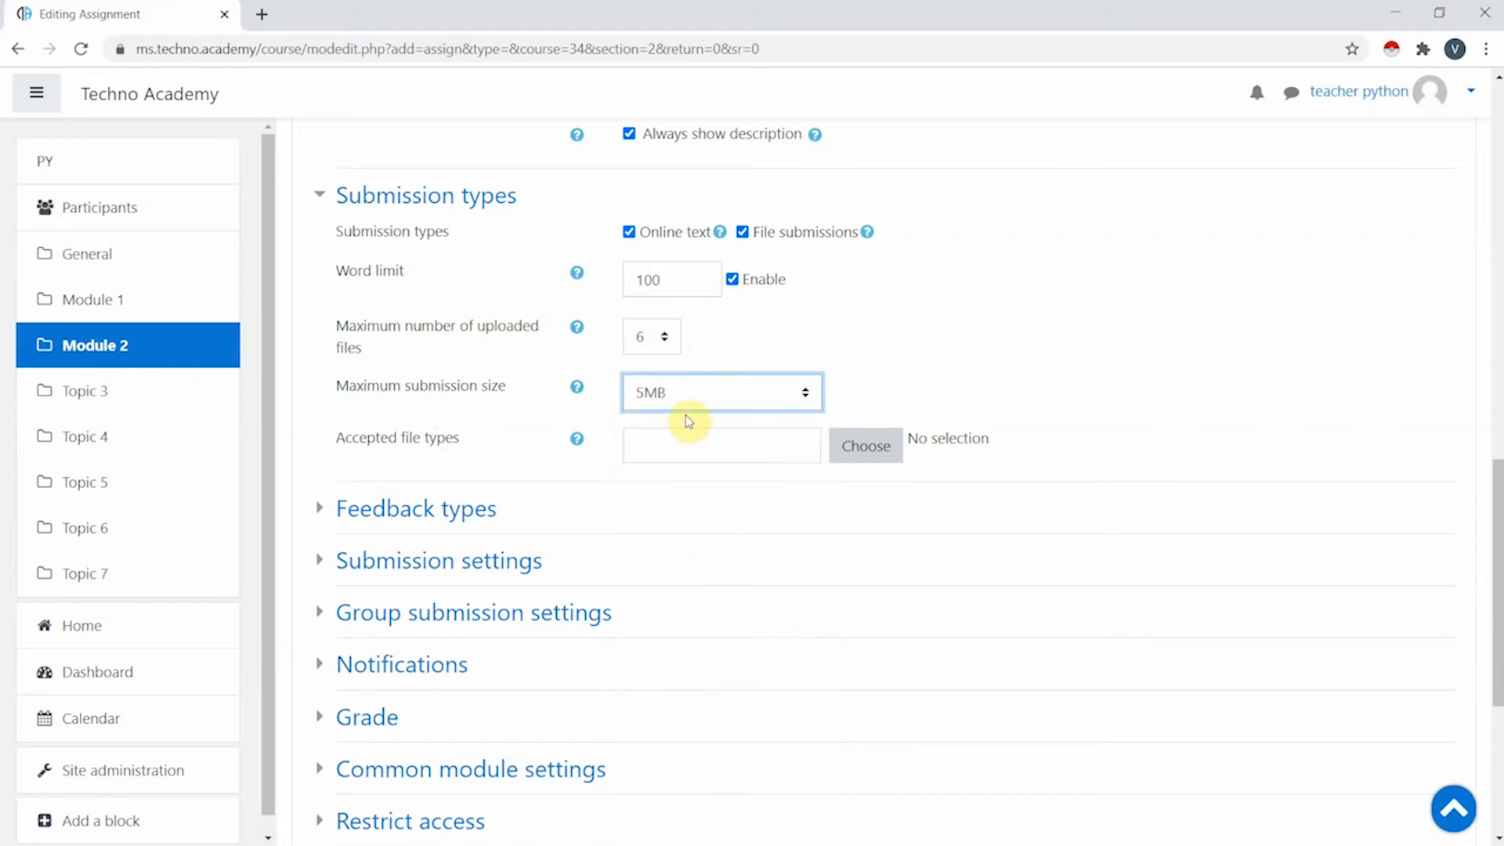
pyautogui.click(712, 396)
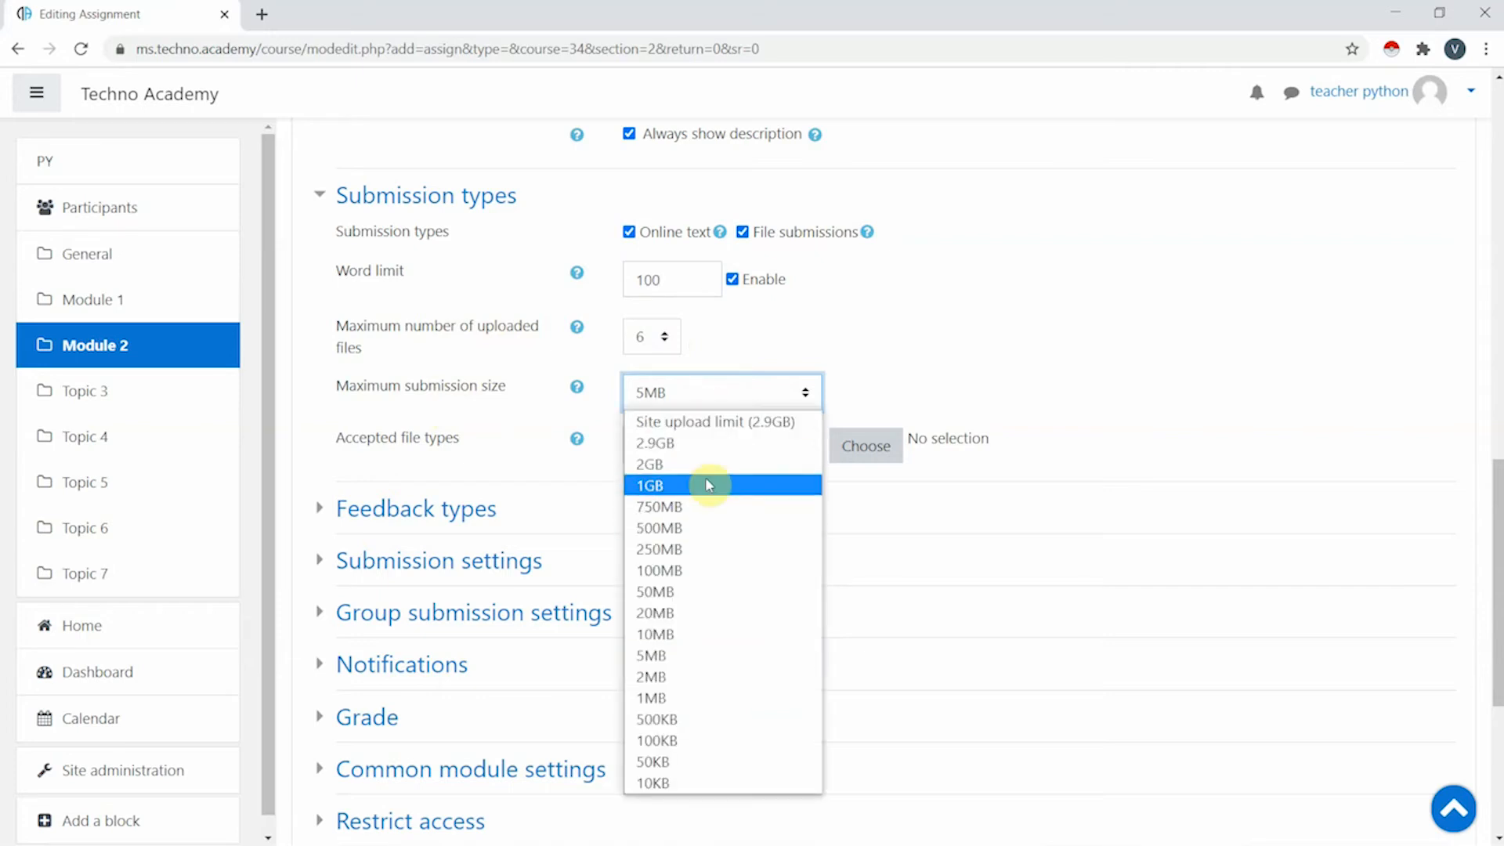
pyautogui.click(705, 477)
pyautogui.click(979, 348)
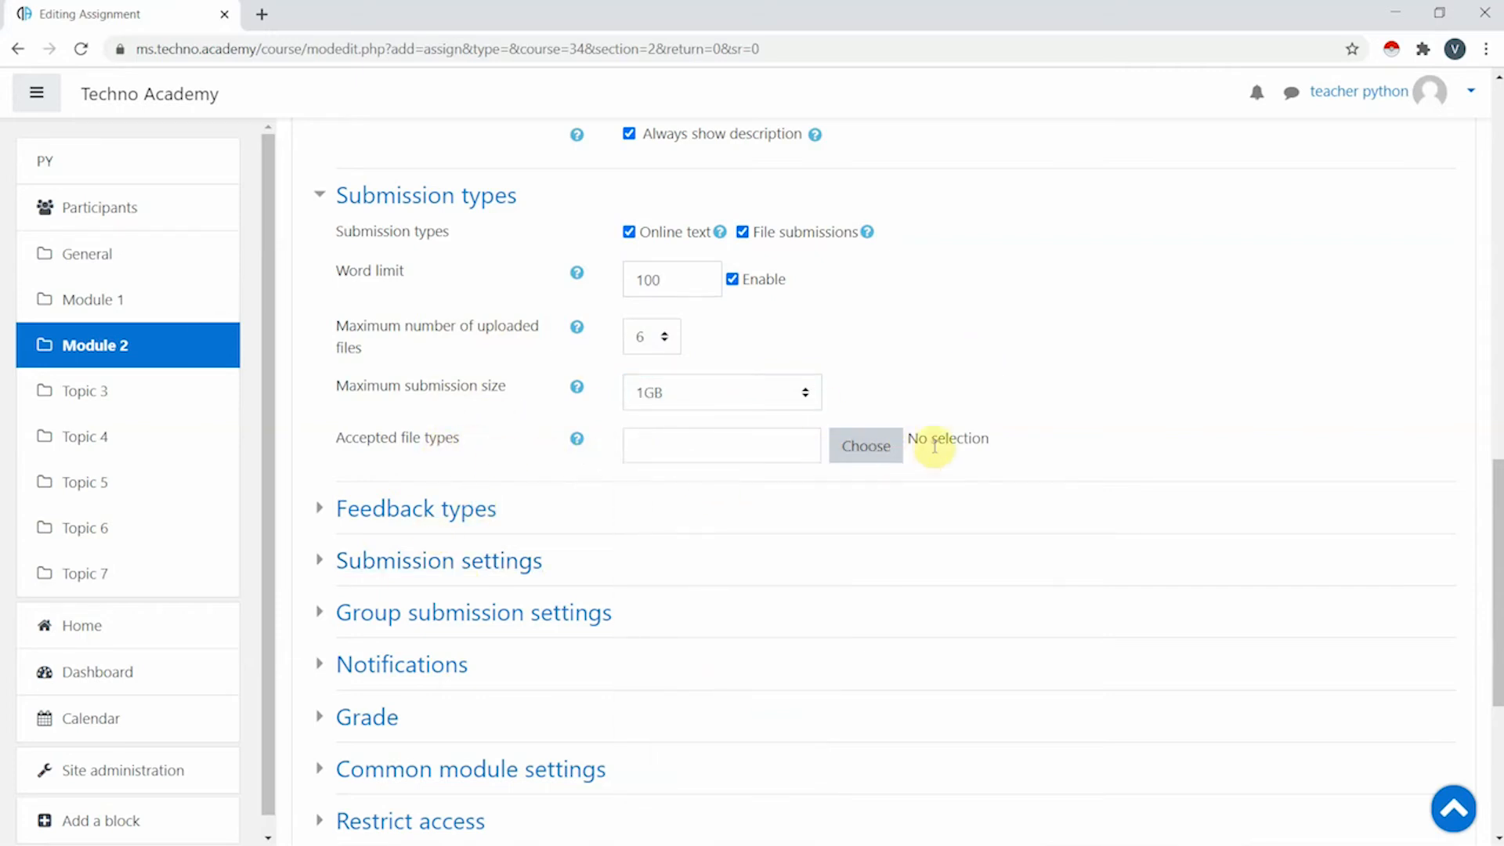
pyautogui.click(867, 451)
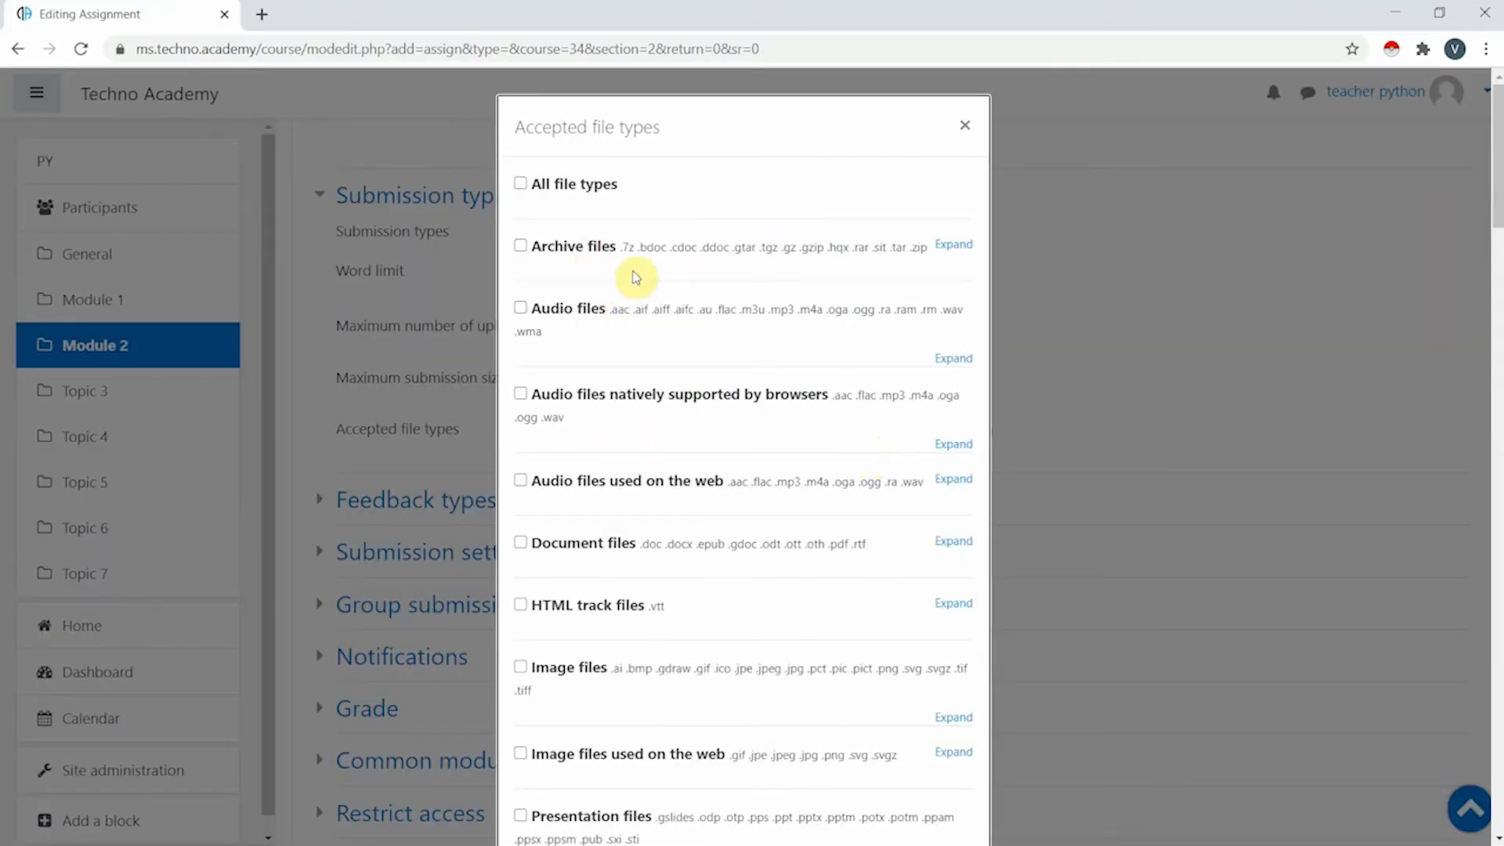
# - Look through the Accepted file types list and close it with no types selected
pyautogui.scroll(-9, 639, 274)
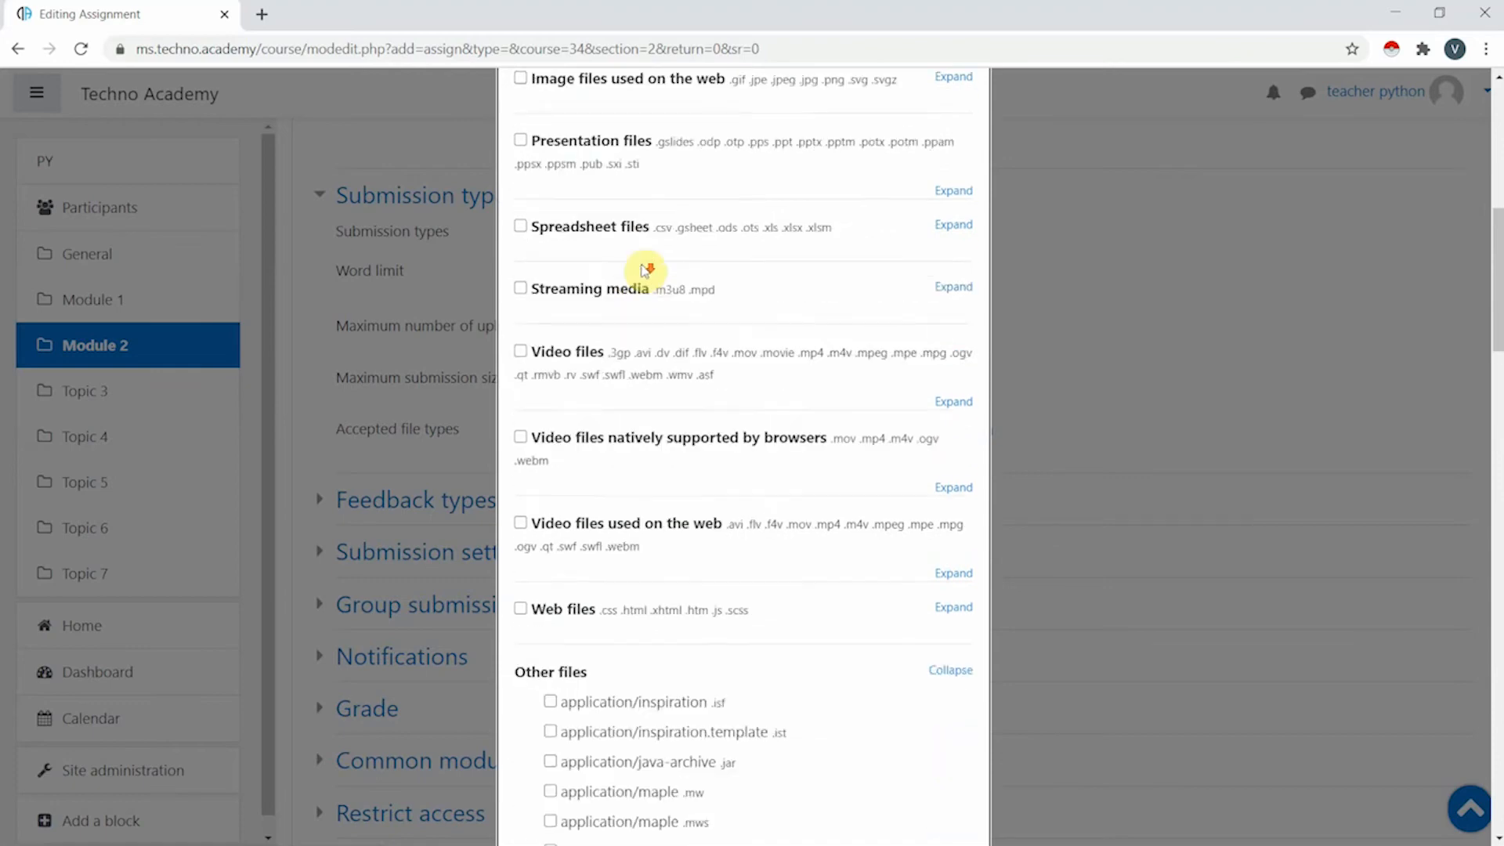
pyautogui.scroll(-5, 647, 271)
pyautogui.scroll(14, 658, 329)
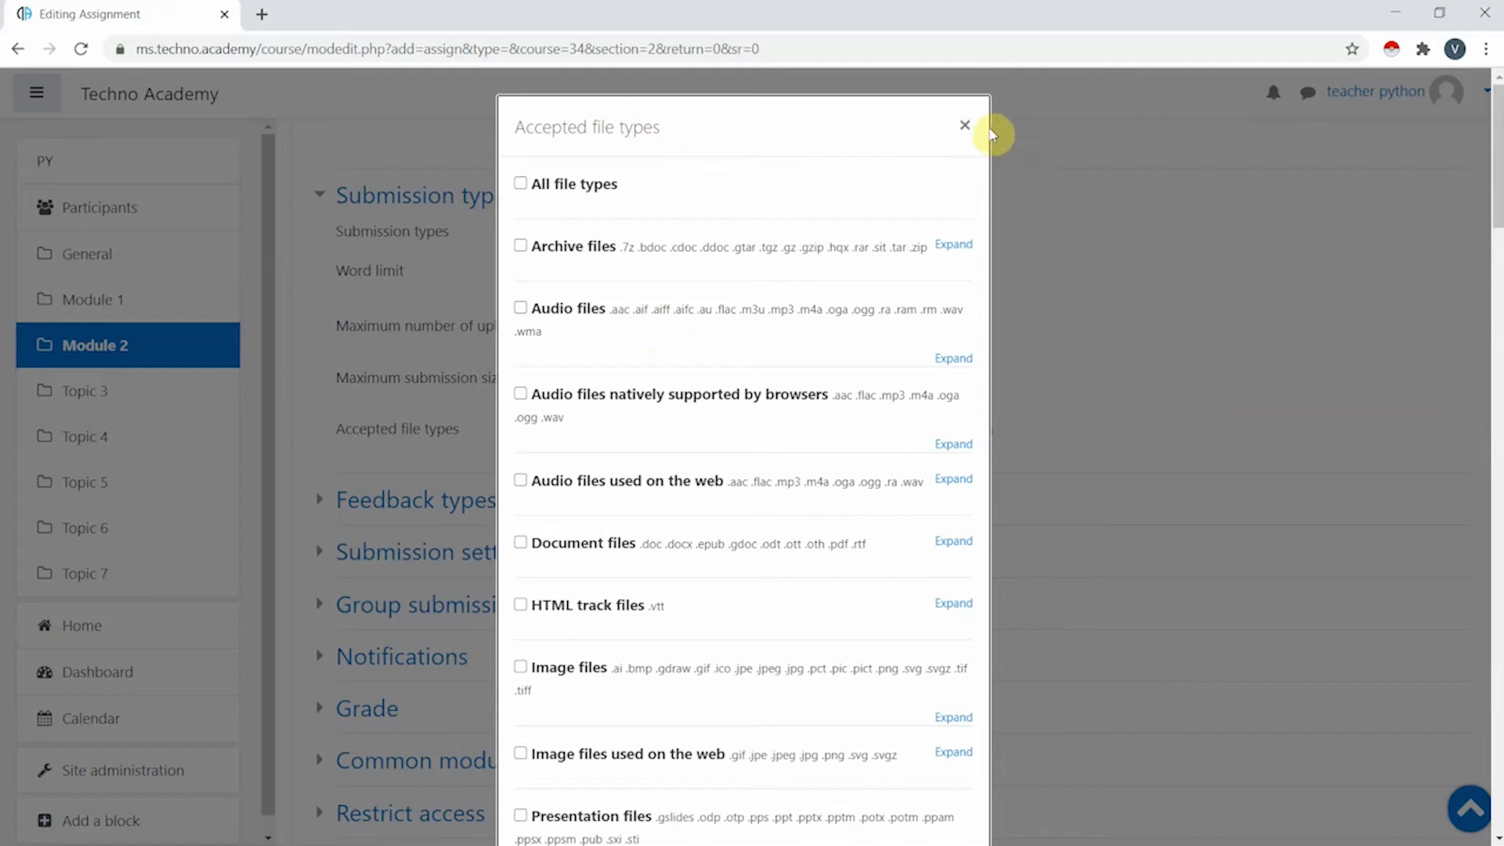
pyautogui.click(965, 125)
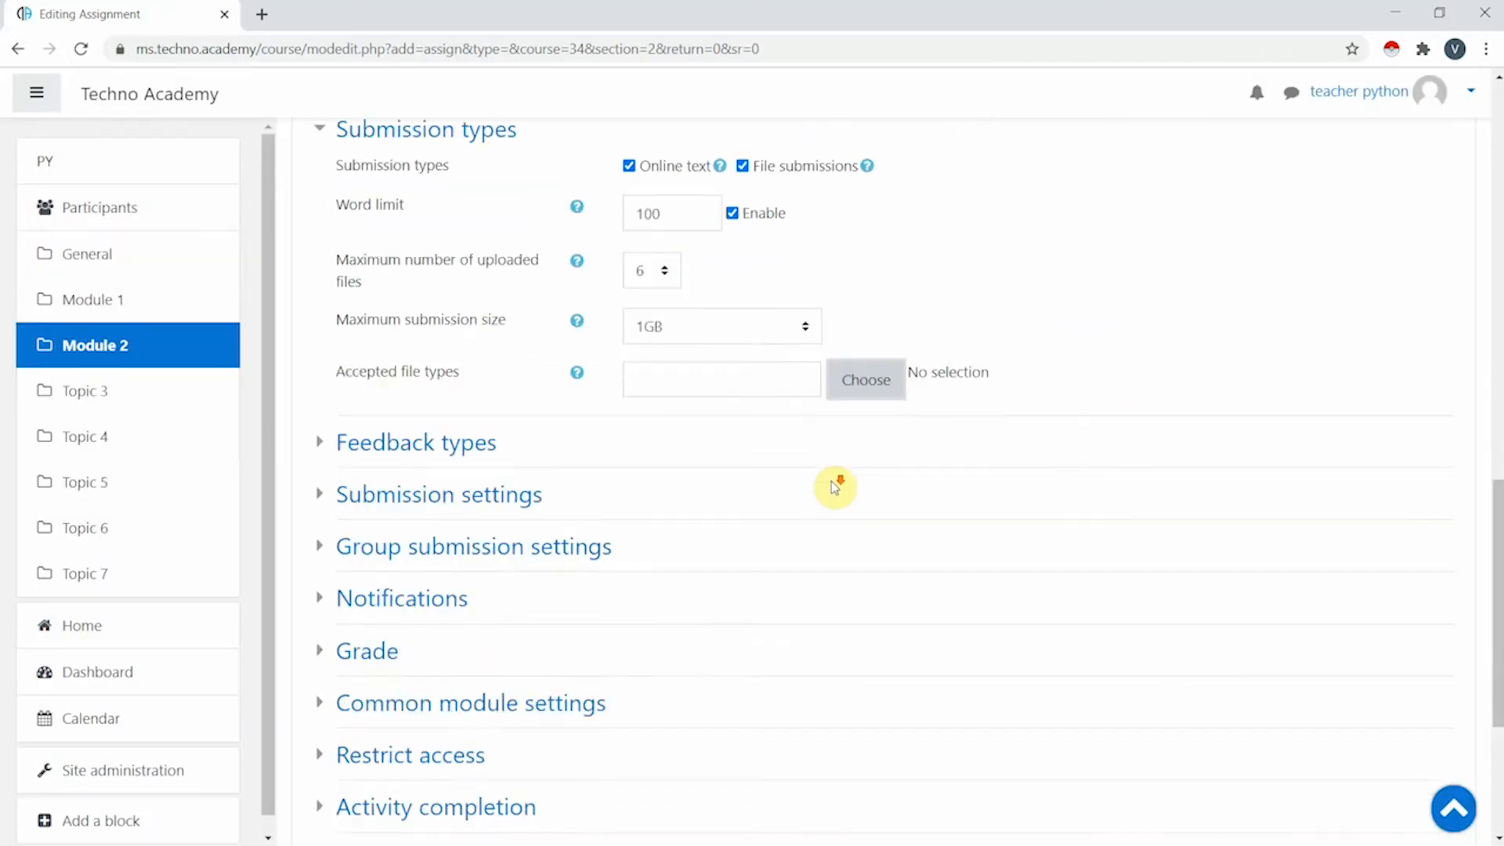
# - Expand the Feedback types, Submission settings and Notifications sections of the assignment form
pyautogui.scroll(-5, 835, 486)
pyautogui.scroll(3, 538, 363)
pyautogui.click(419, 313)
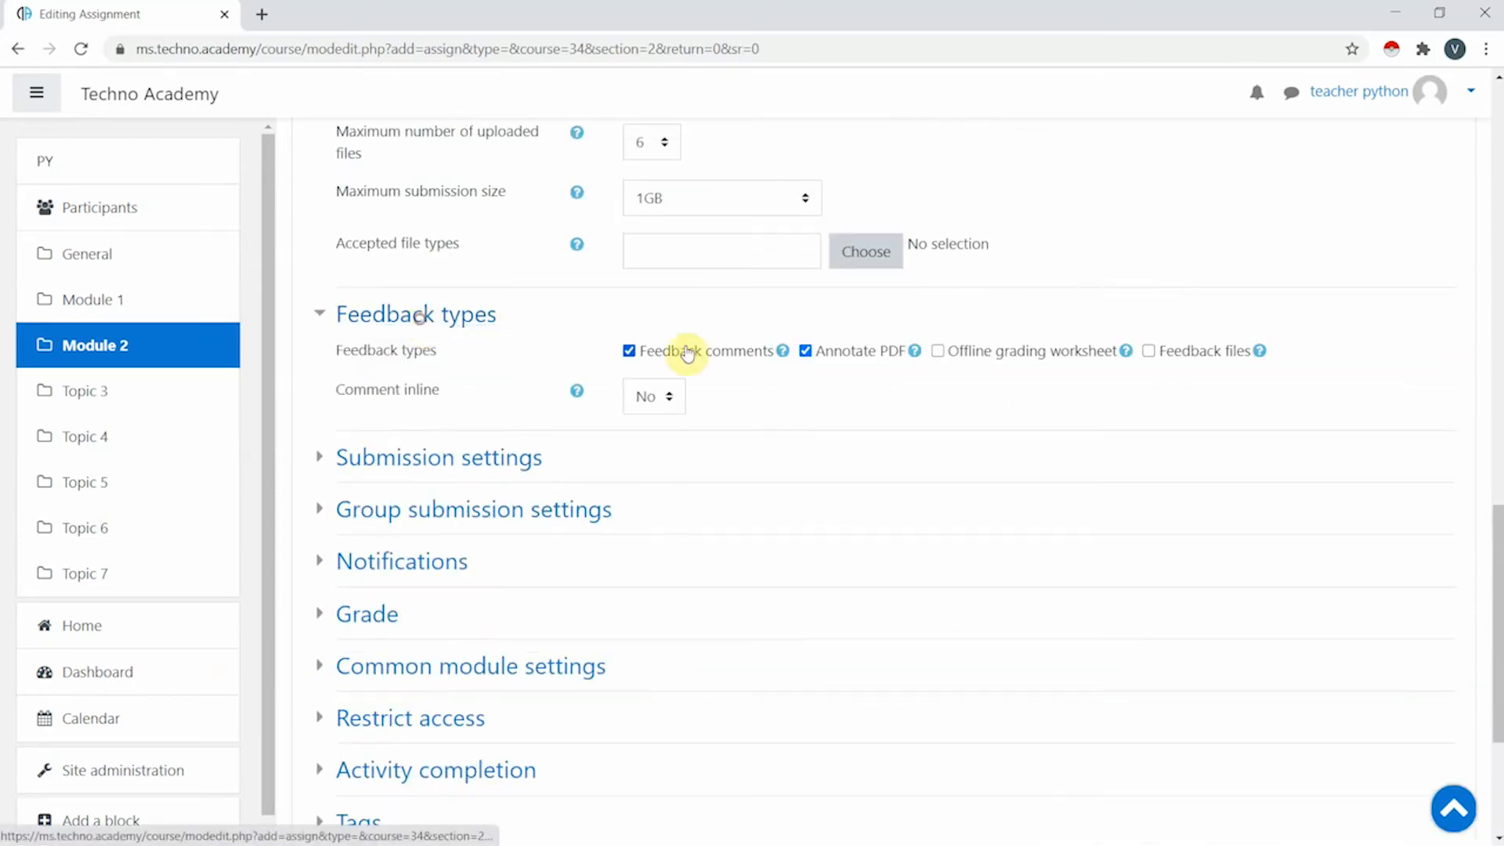
pyautogui.scroll(3, 688, 354)
pyautogui.scroll(-3, 645, 427)
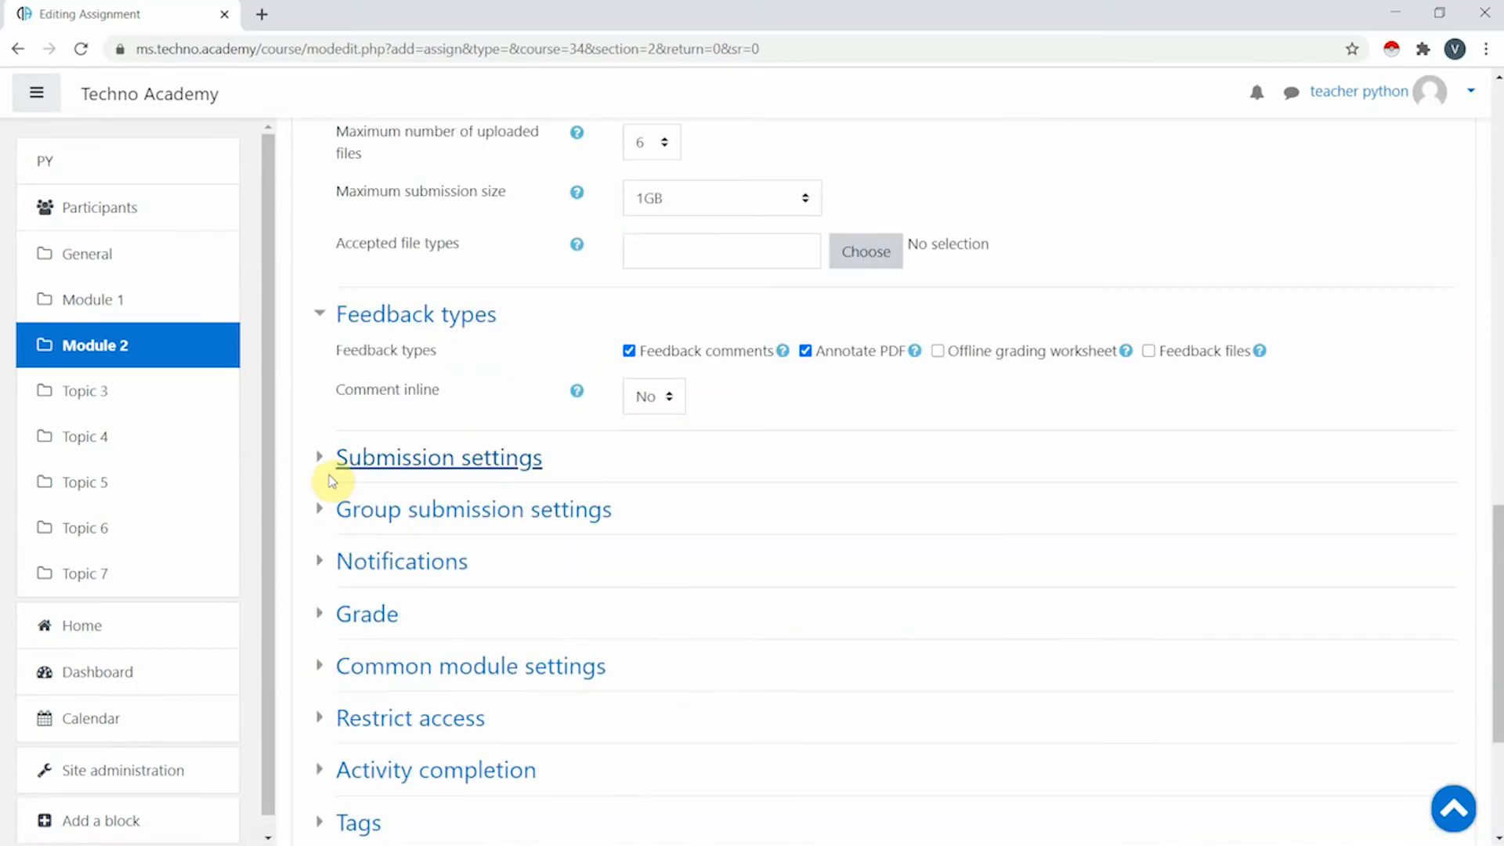
pyautogui.click(509, 461)
pyautogui.scroll(-4, 547, 441)
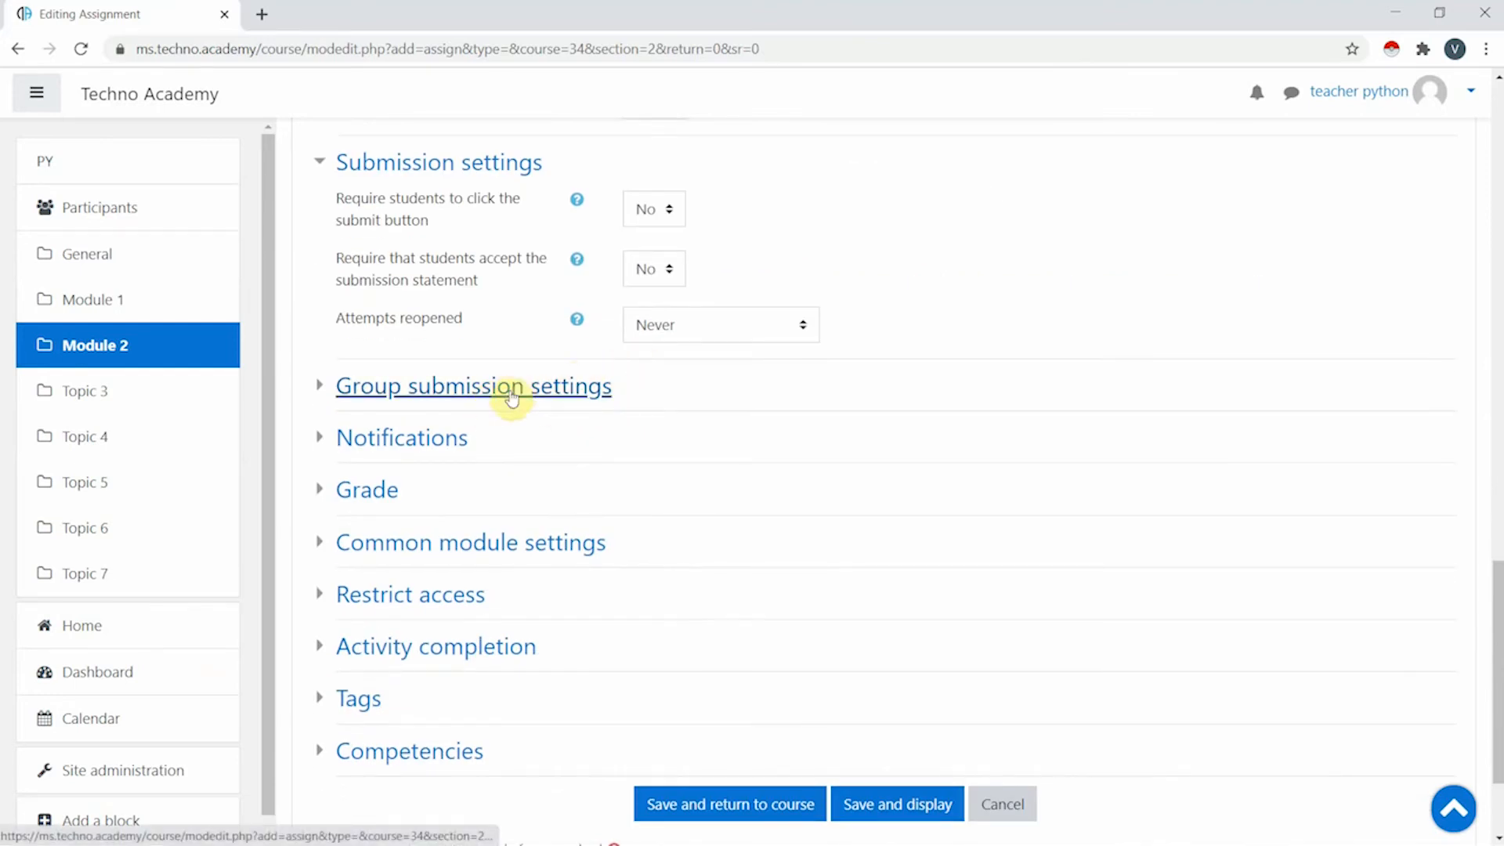
pyautogui.click(426, 443)
# - Expand Grade, keep Point grading at maximum 100, and save and display the assignment
pyautogui.scroll(-4, 470, 430)
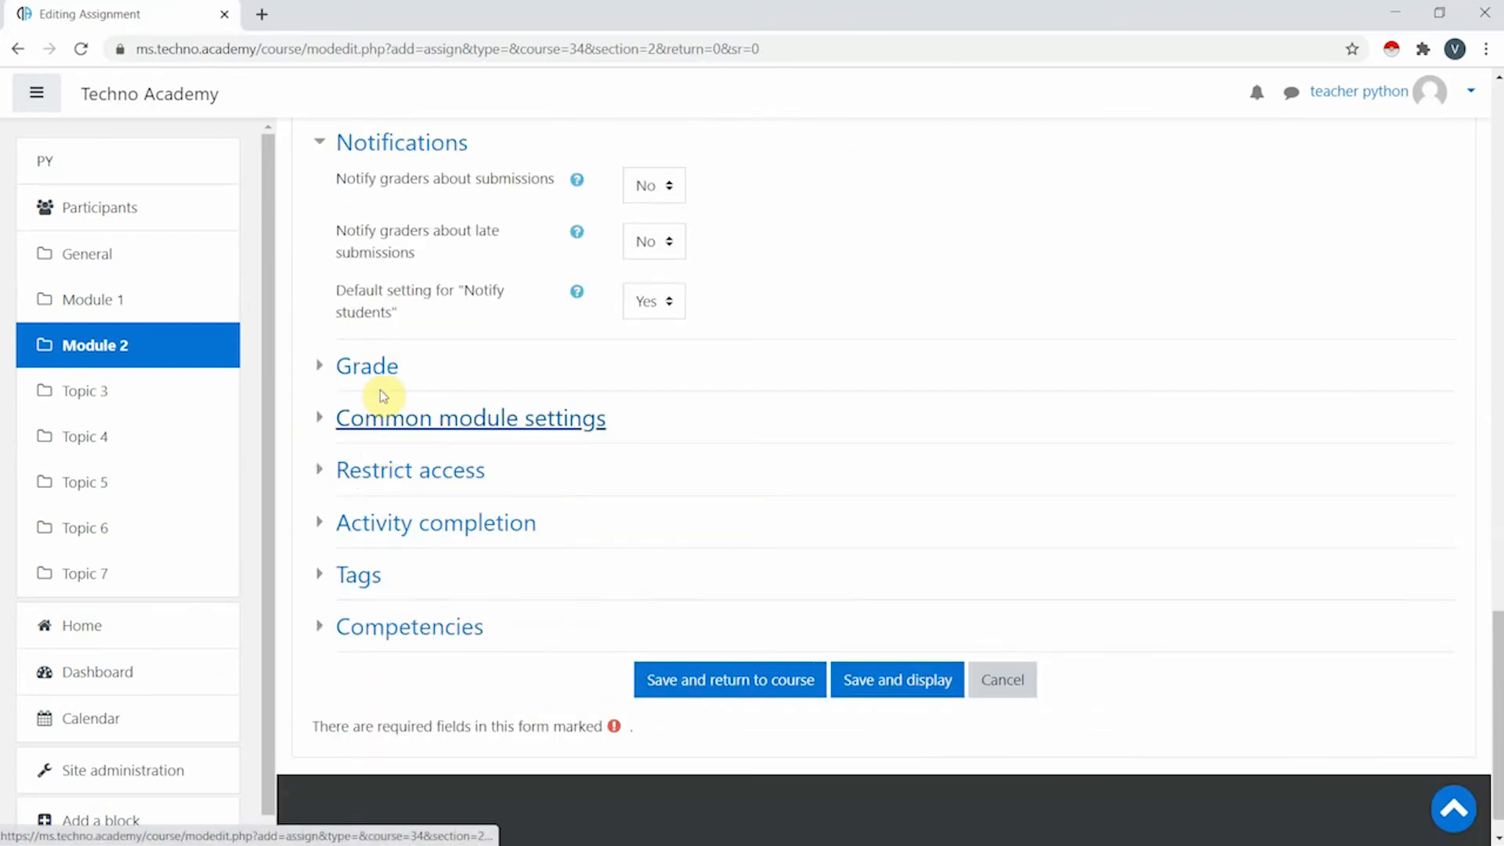
pyautogui.scroll(2, 571, 269)
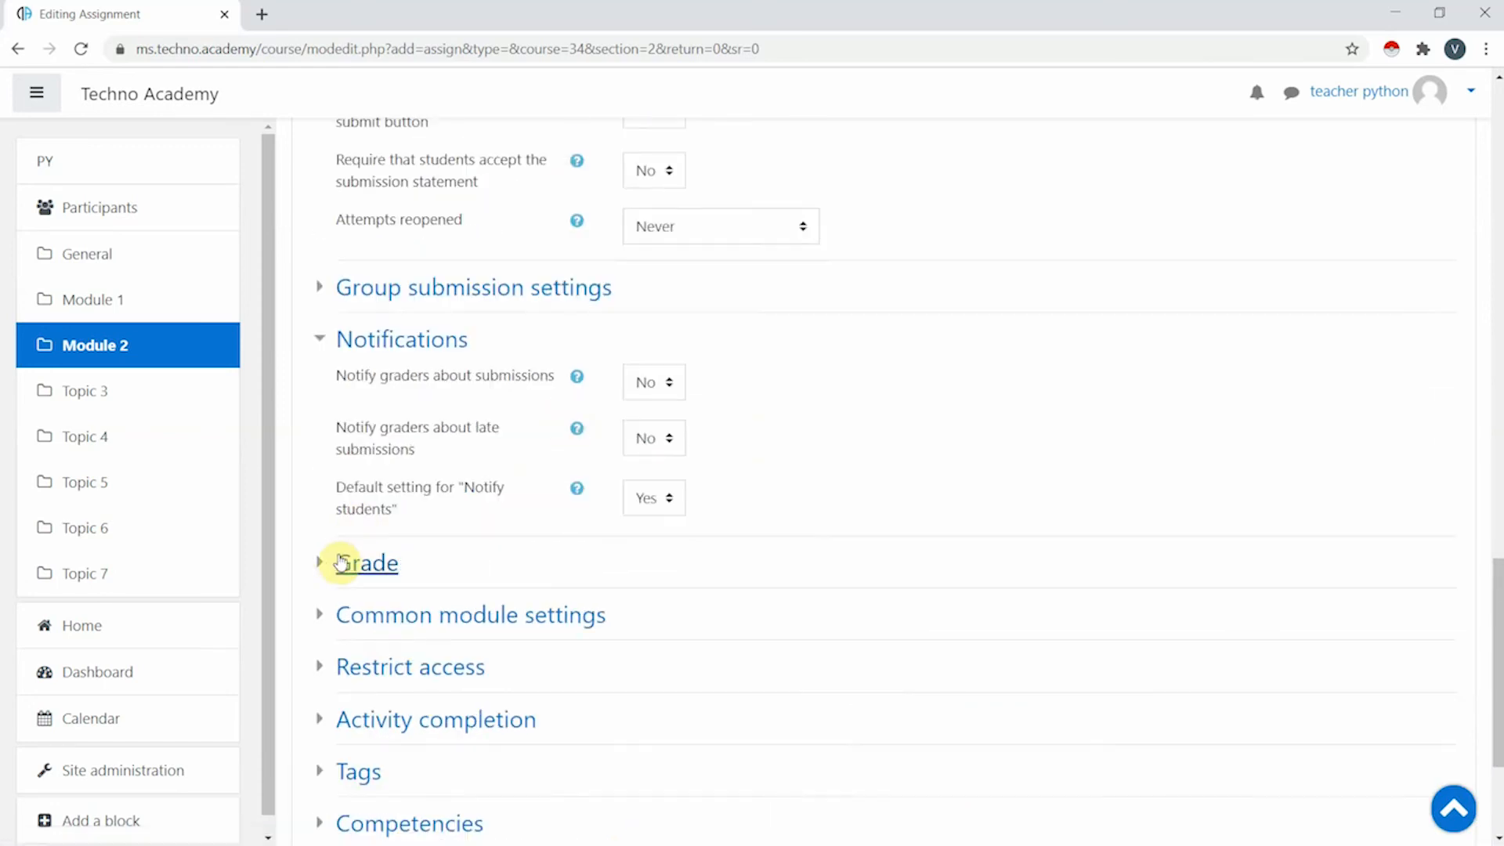
pyautogui.click(340, 563)
pyautogui.scroll(-3, 510, 490)
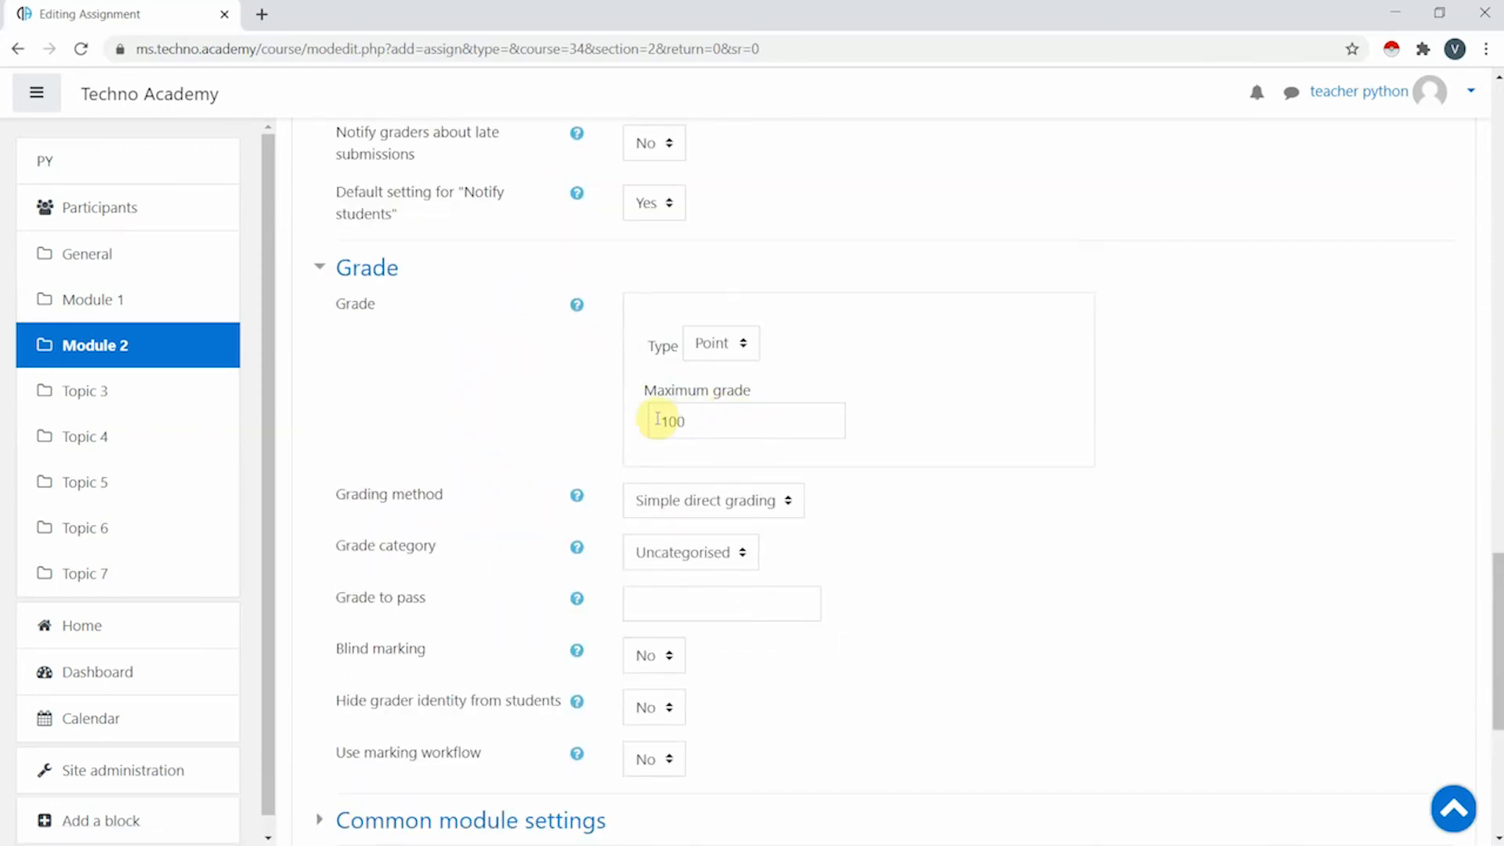
pyautogui.scroll(-2, 518, 501)
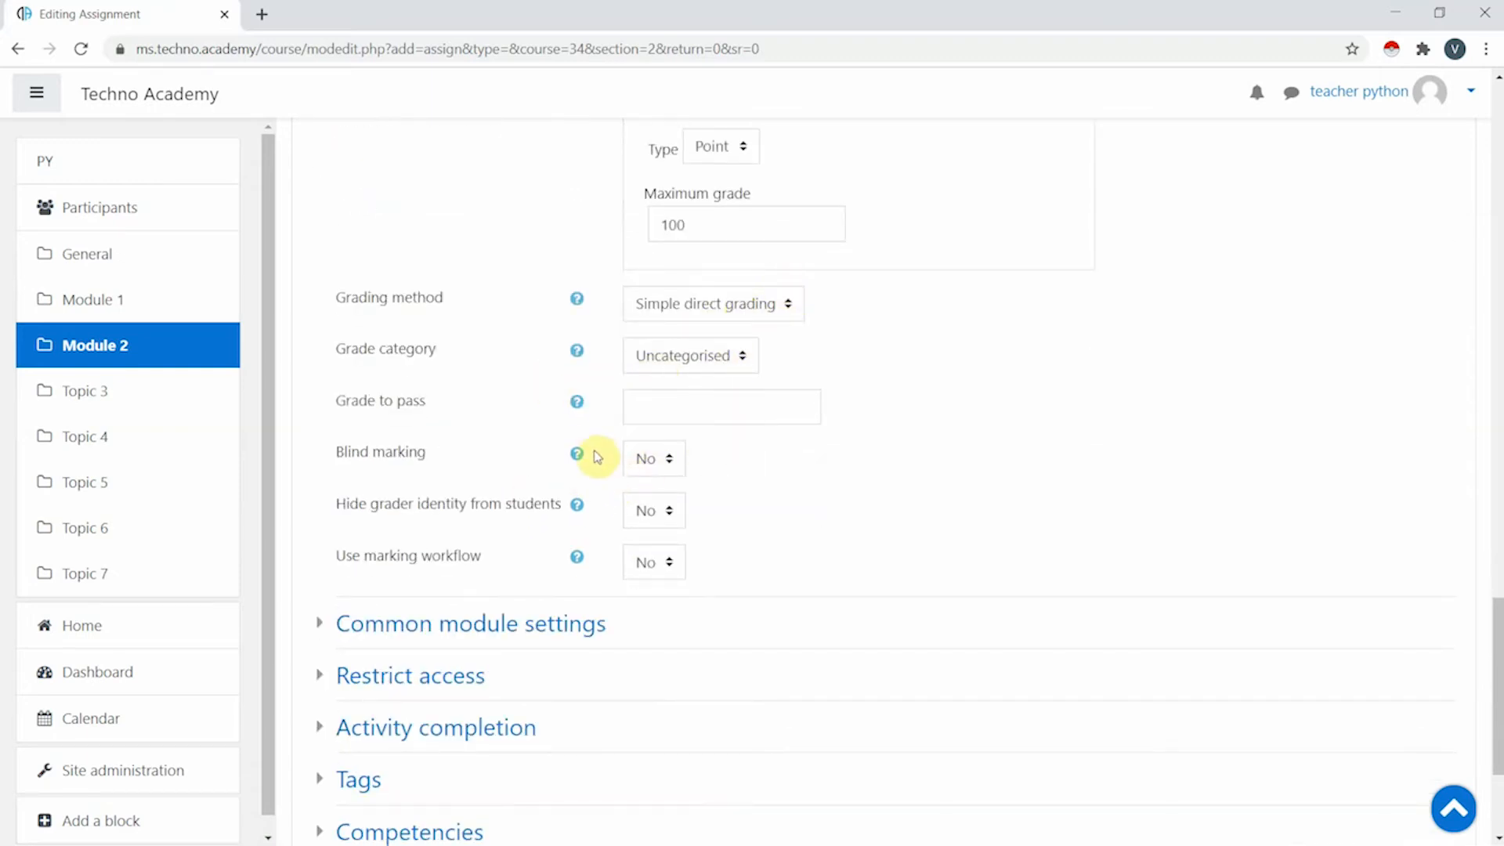
pyautogui.scroll(-3, 599, 453)
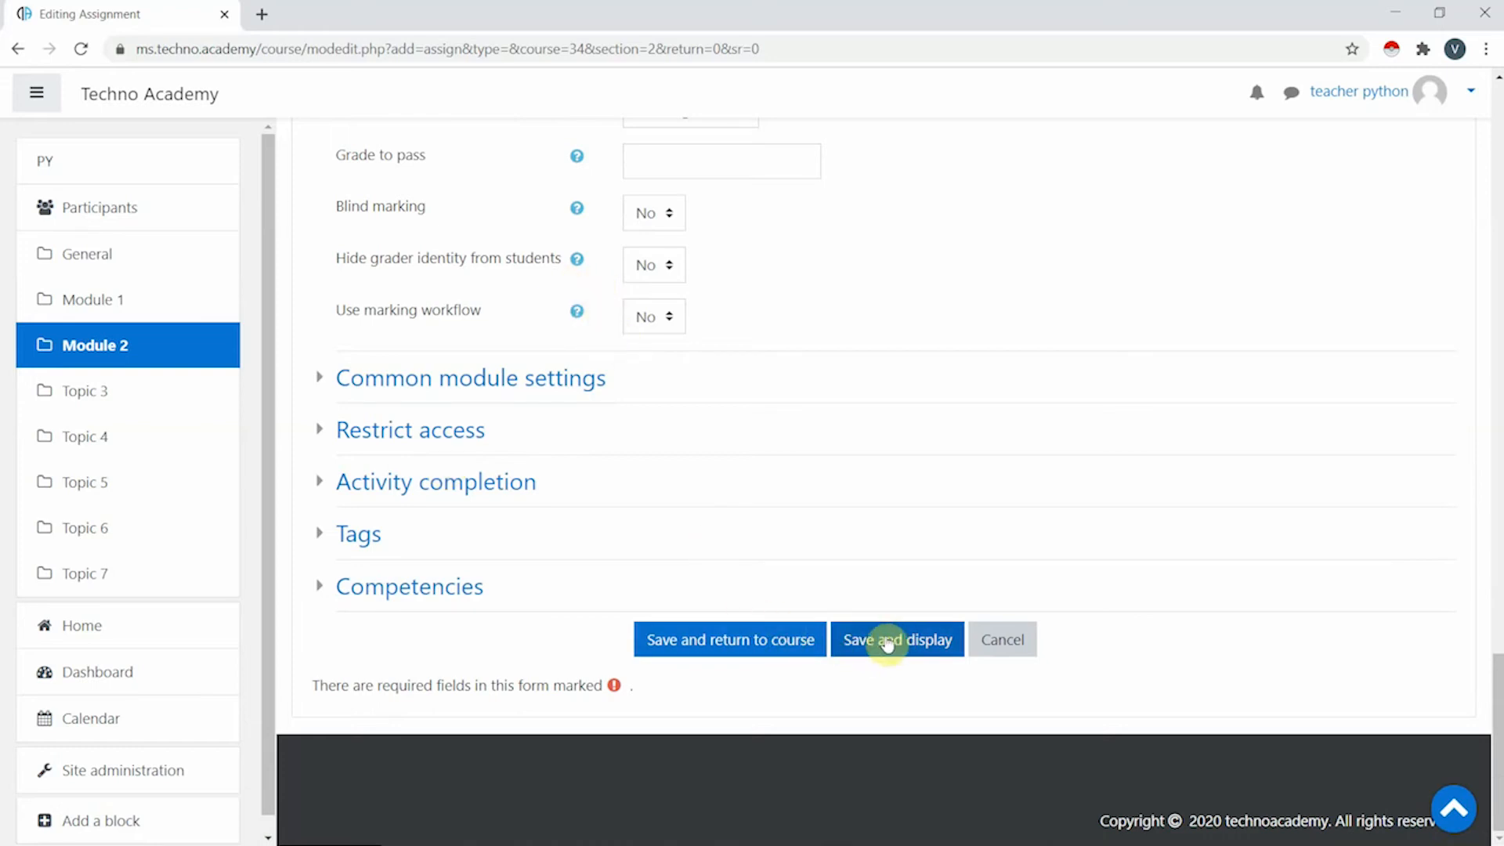
pyautogui.scroll(15, 830, 480)
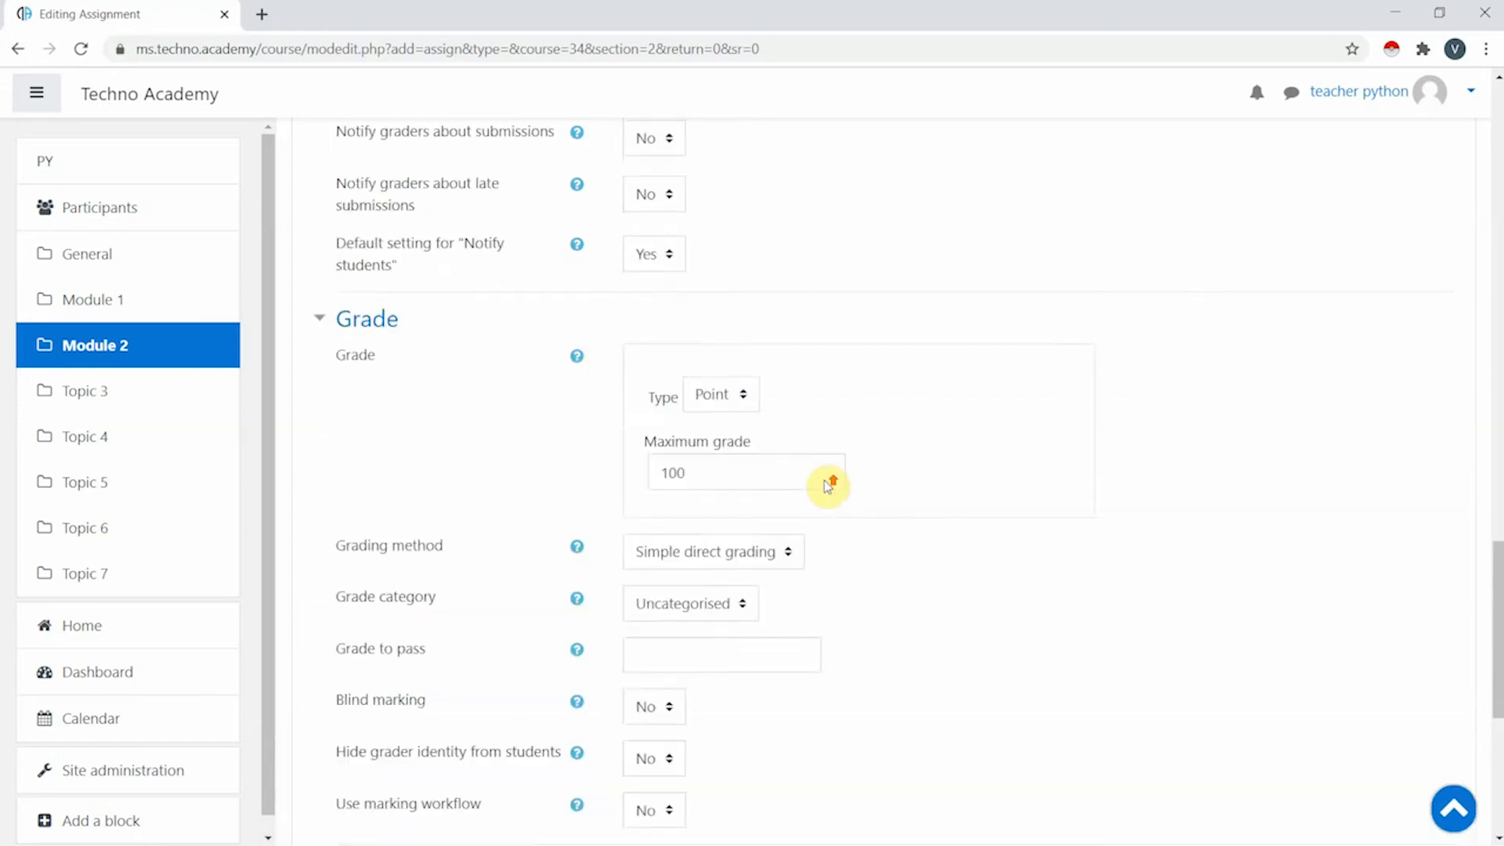
pyautogui.scroll(-15, 829, 480)
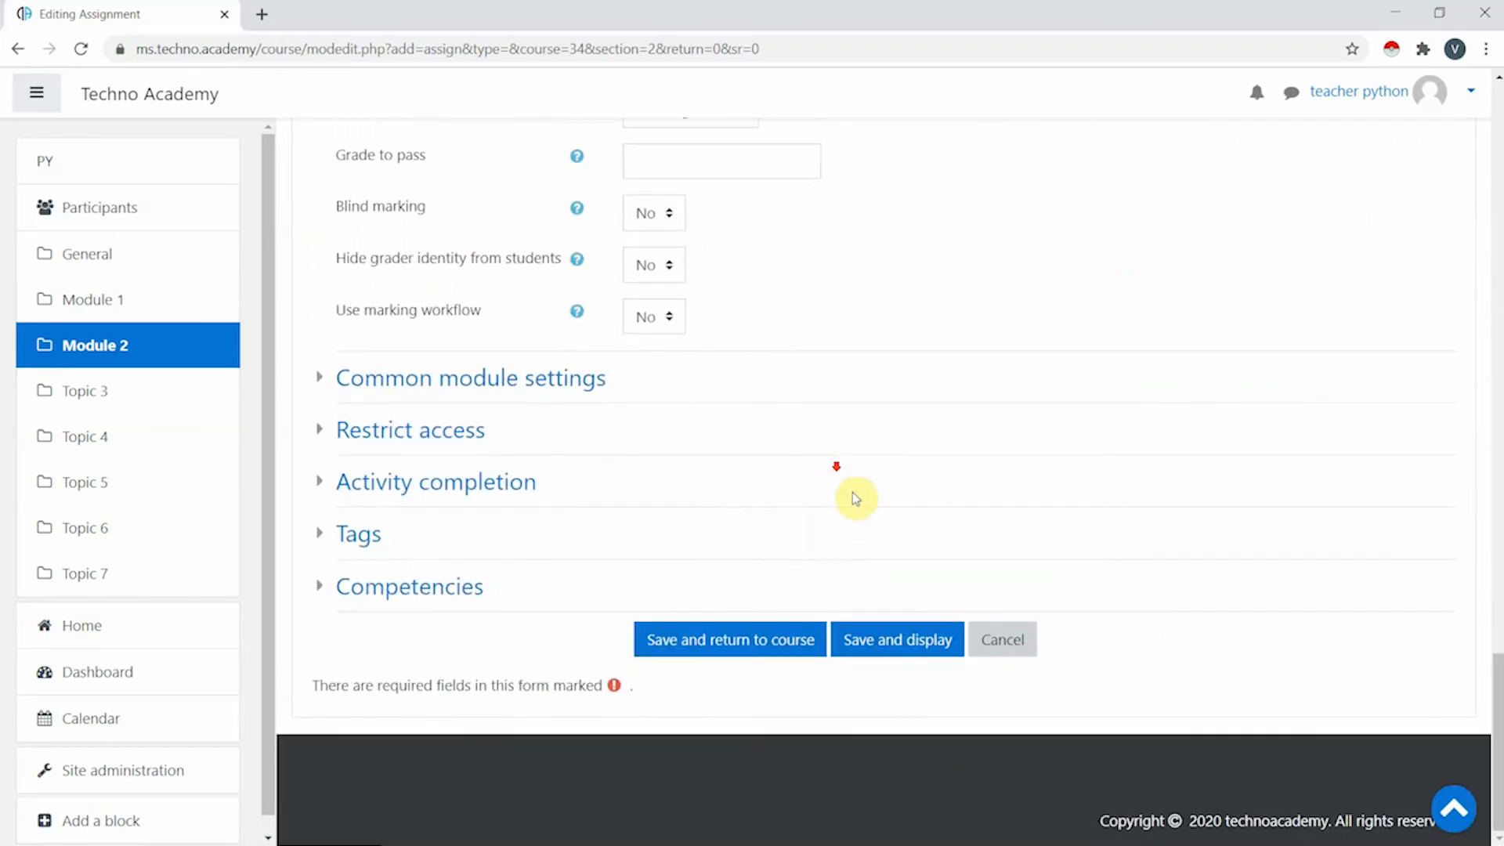
pyautogui.click(903, 640)
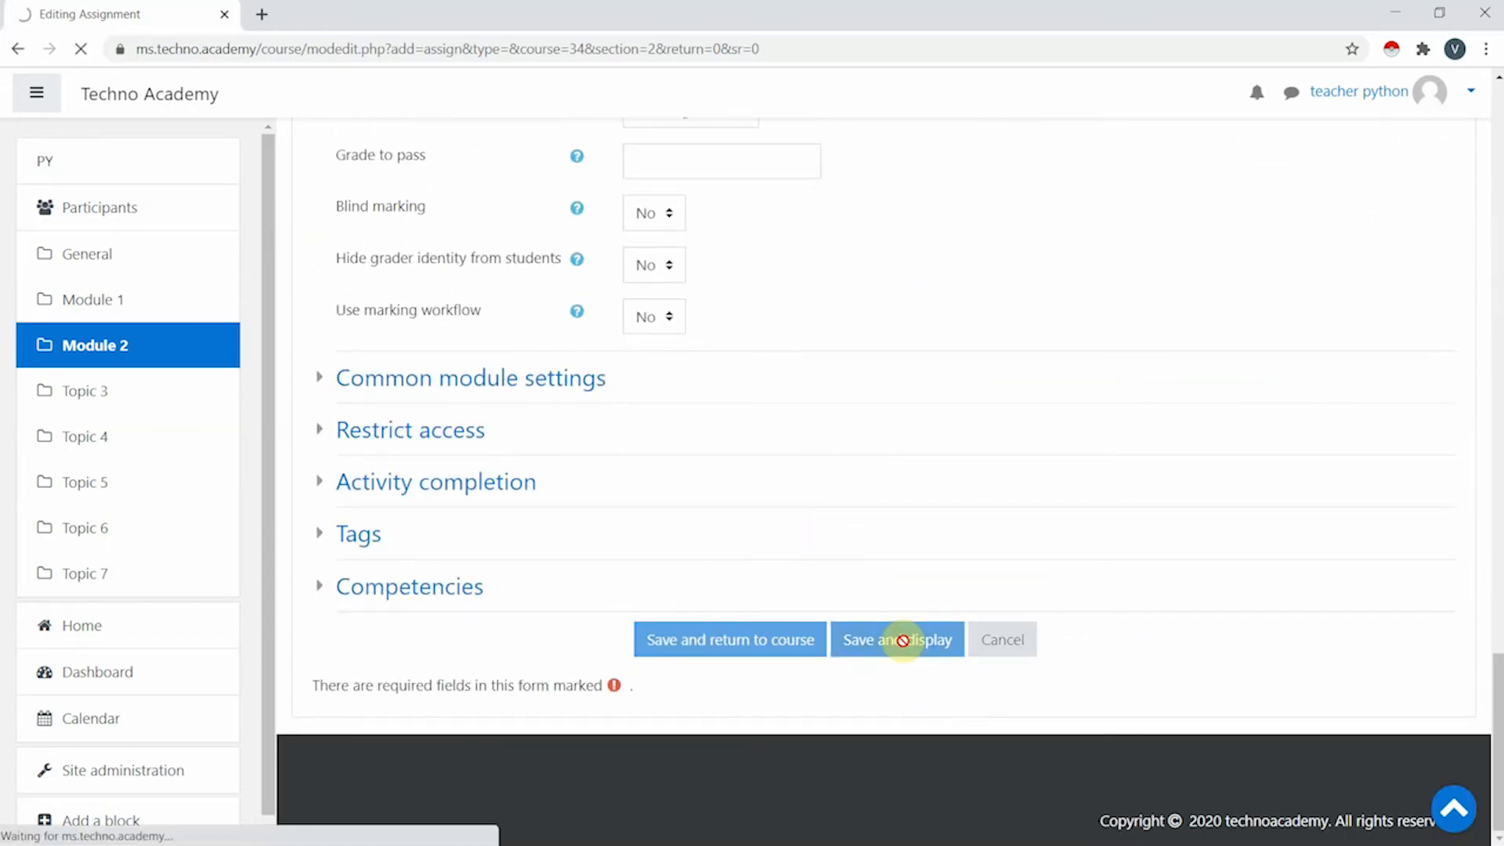
pyautogui.scroll(-3, 788, 415)
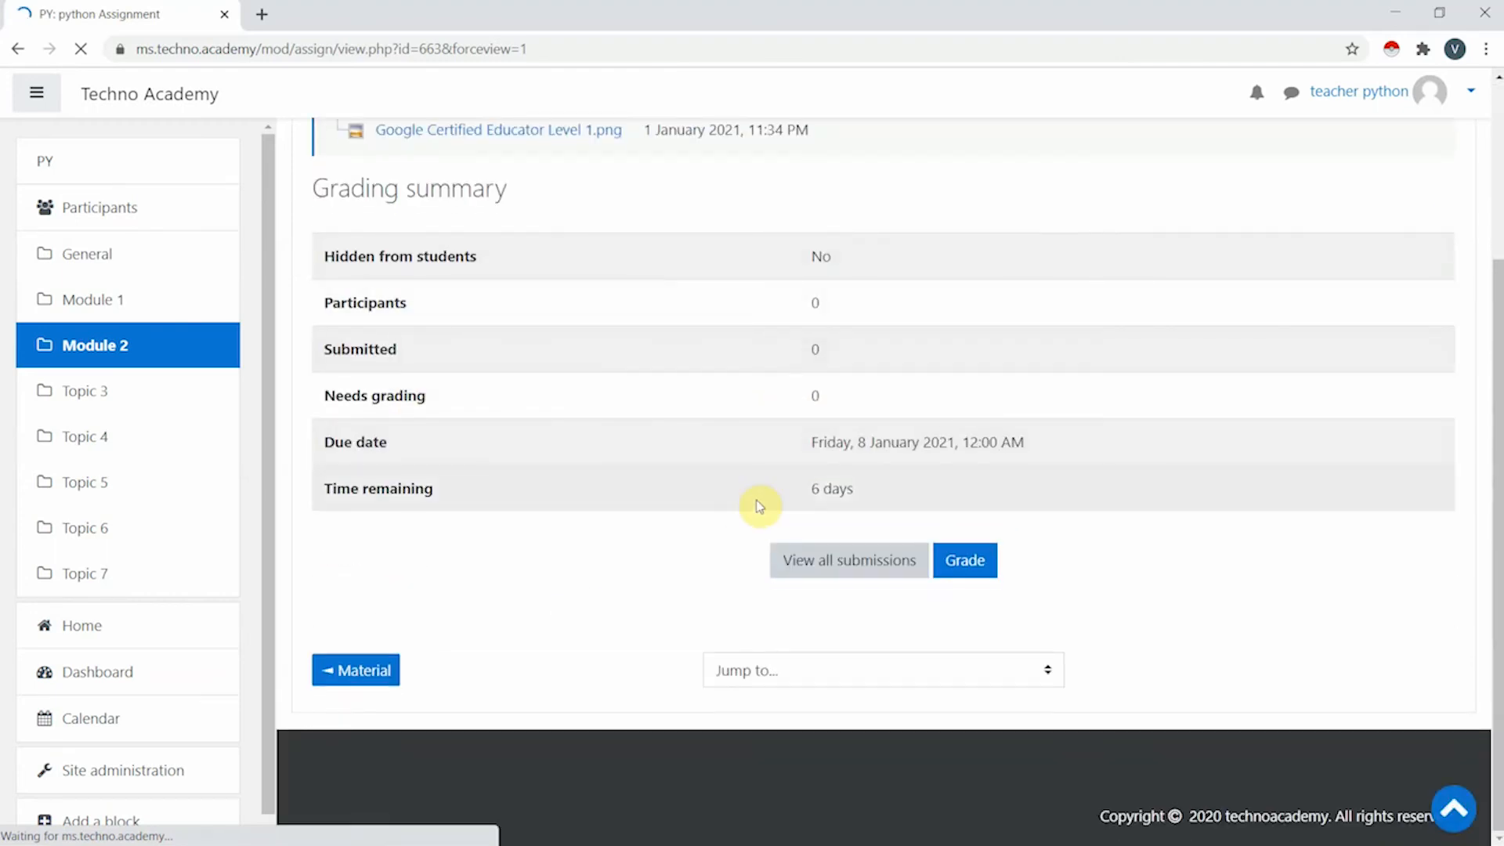
pyautogui.scroll(3, 760, 506)
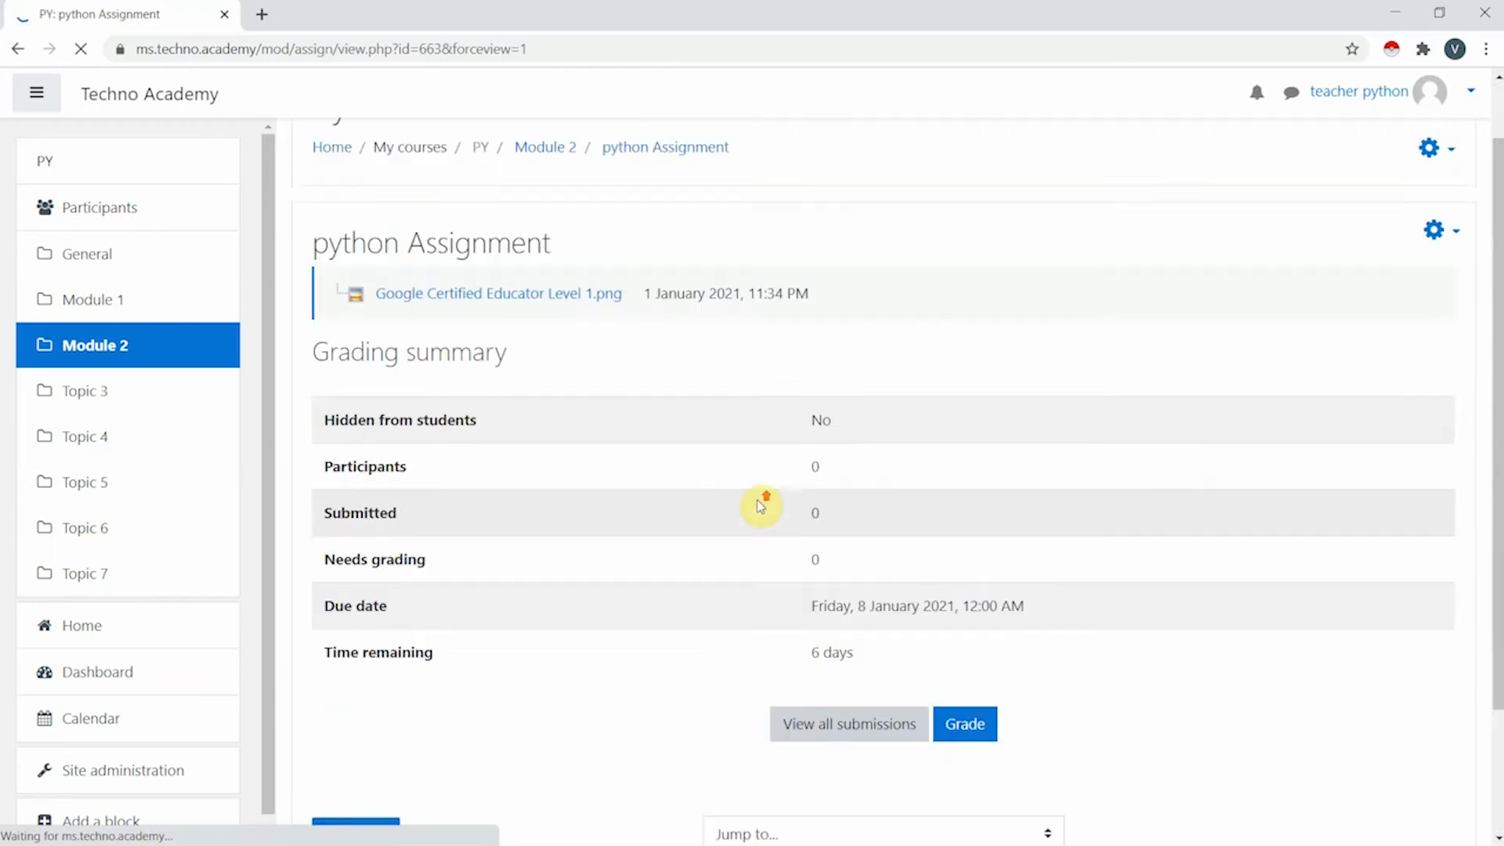
pyautogui.scroll(-3, 606, 411)
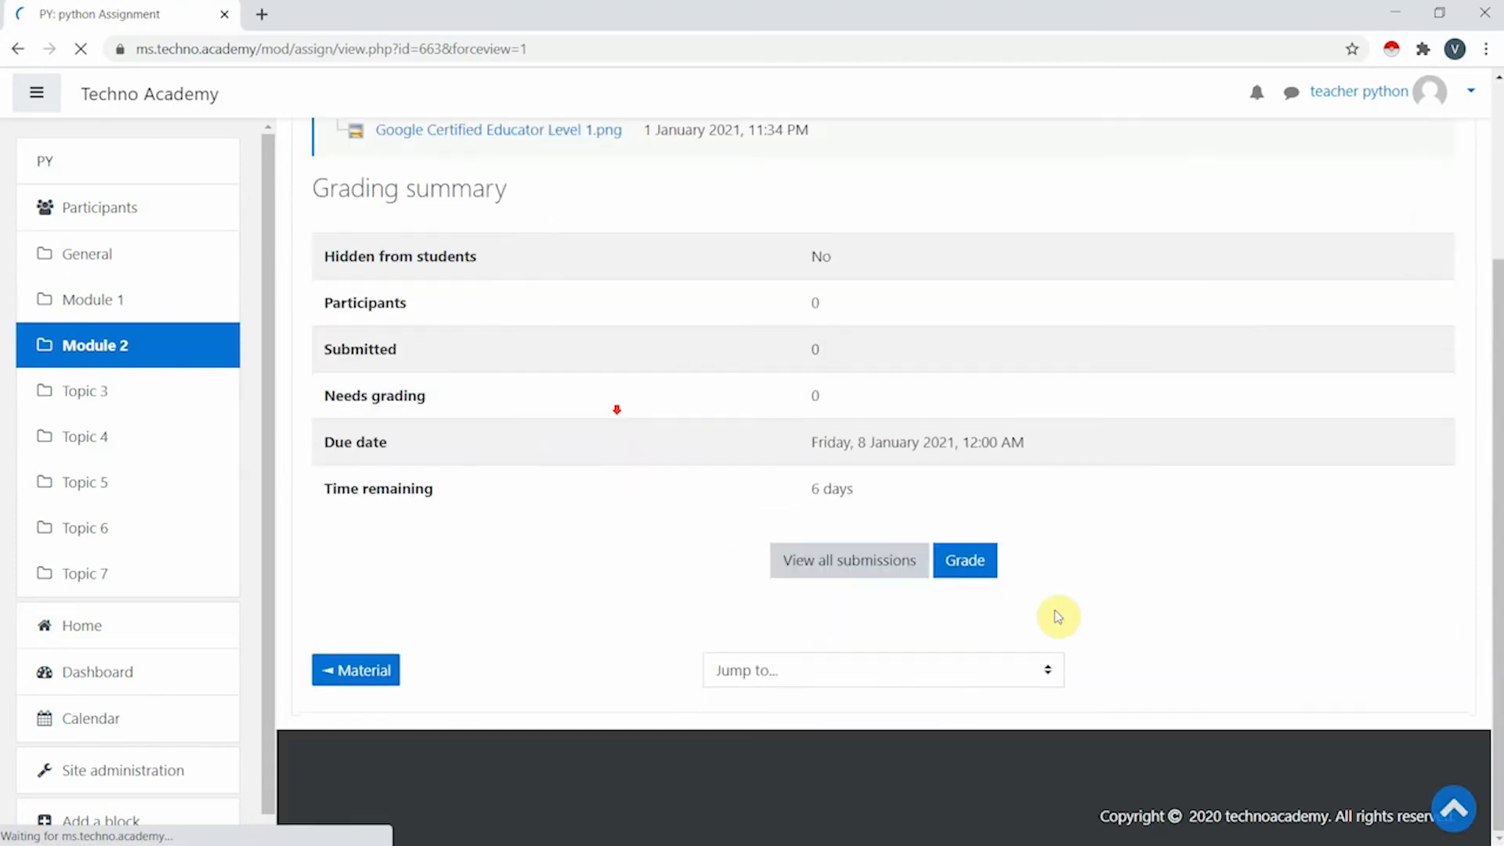
pyautogui.click(858, 572)
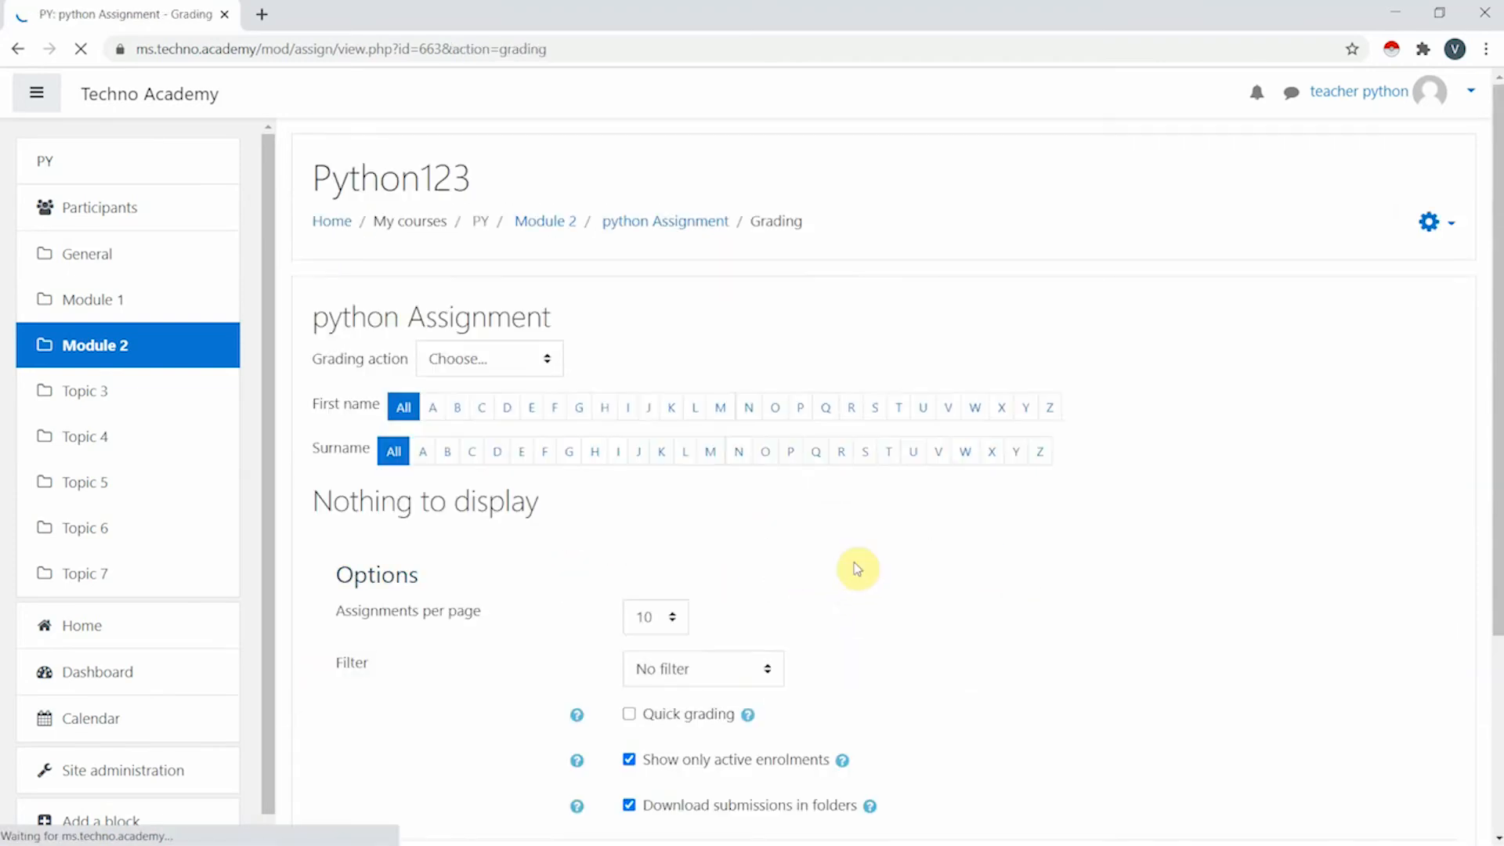
pyautogui.scroll(-2, 694, 498)
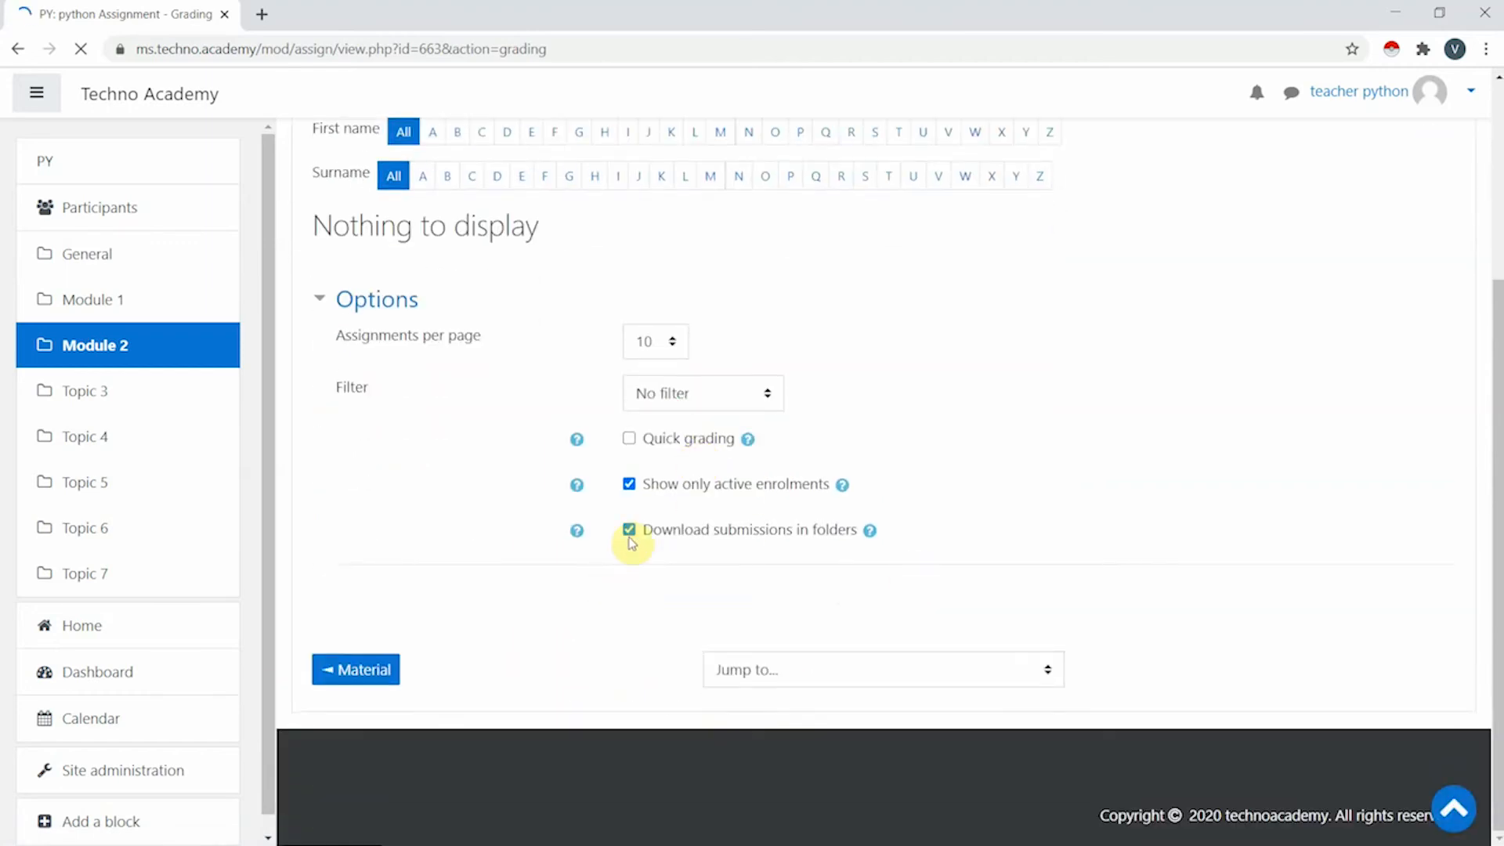
pyautogui.scroll(3, 631, 539)
pyautogui.hotkey('alt', 'Left')
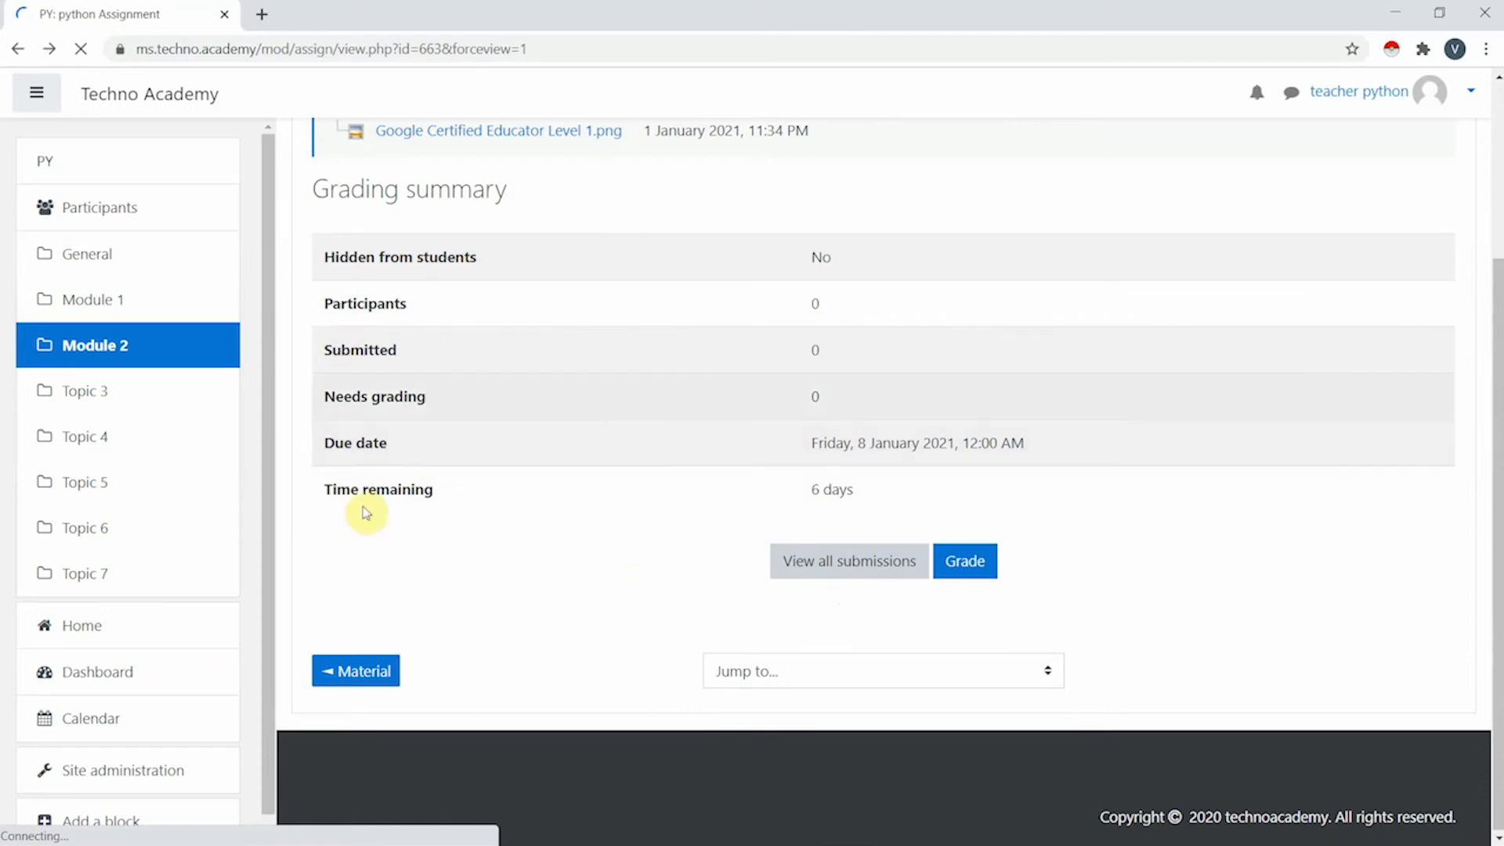
pyautogui.scroll(3, 554, 484)
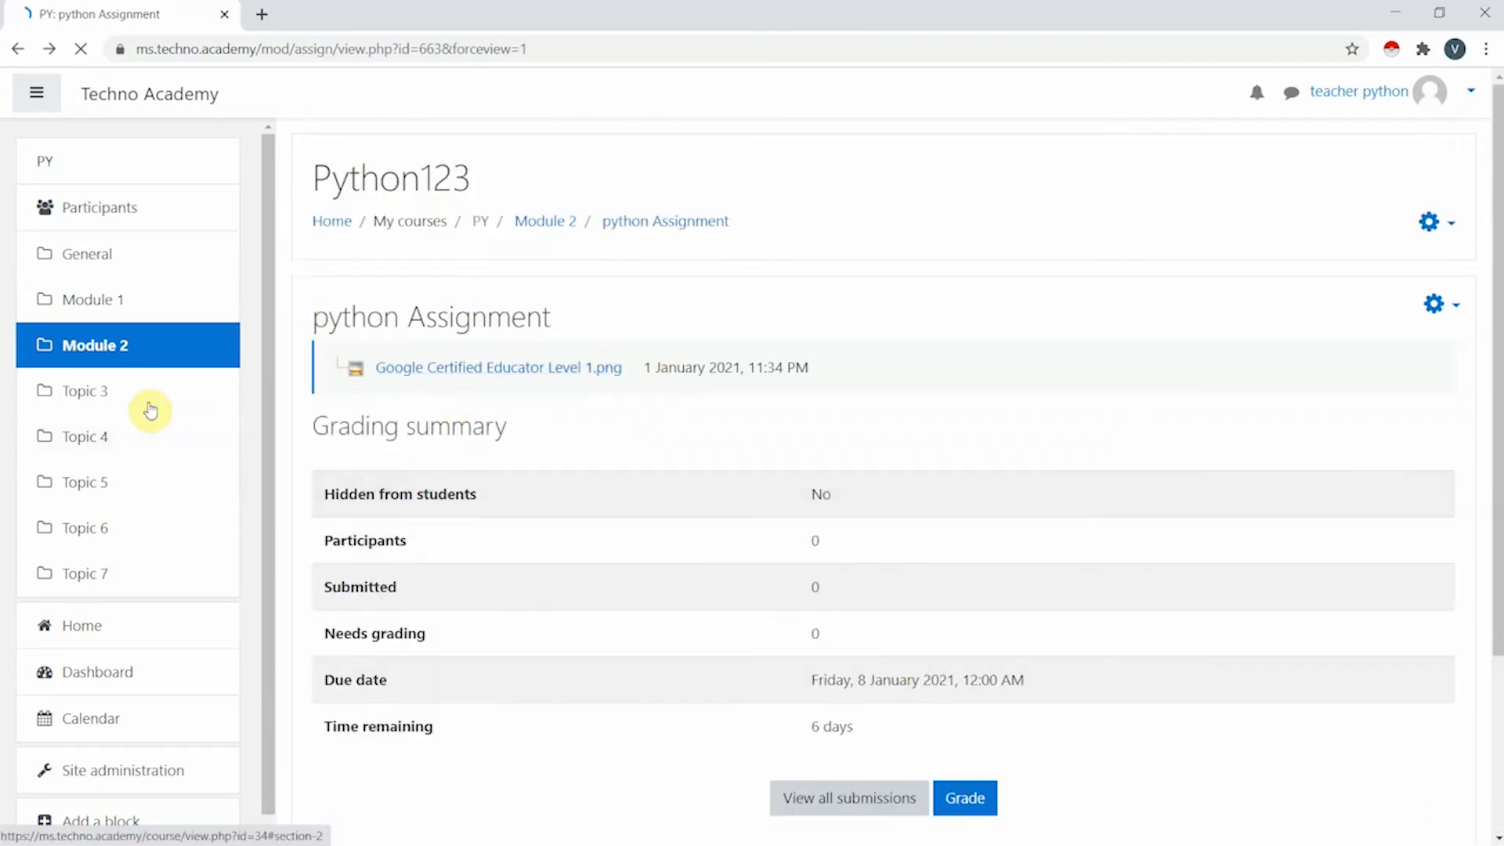
# - Go back to the Python123 course page at Module 2 and scroll to the bottom
pyautogui.click(167, 343)
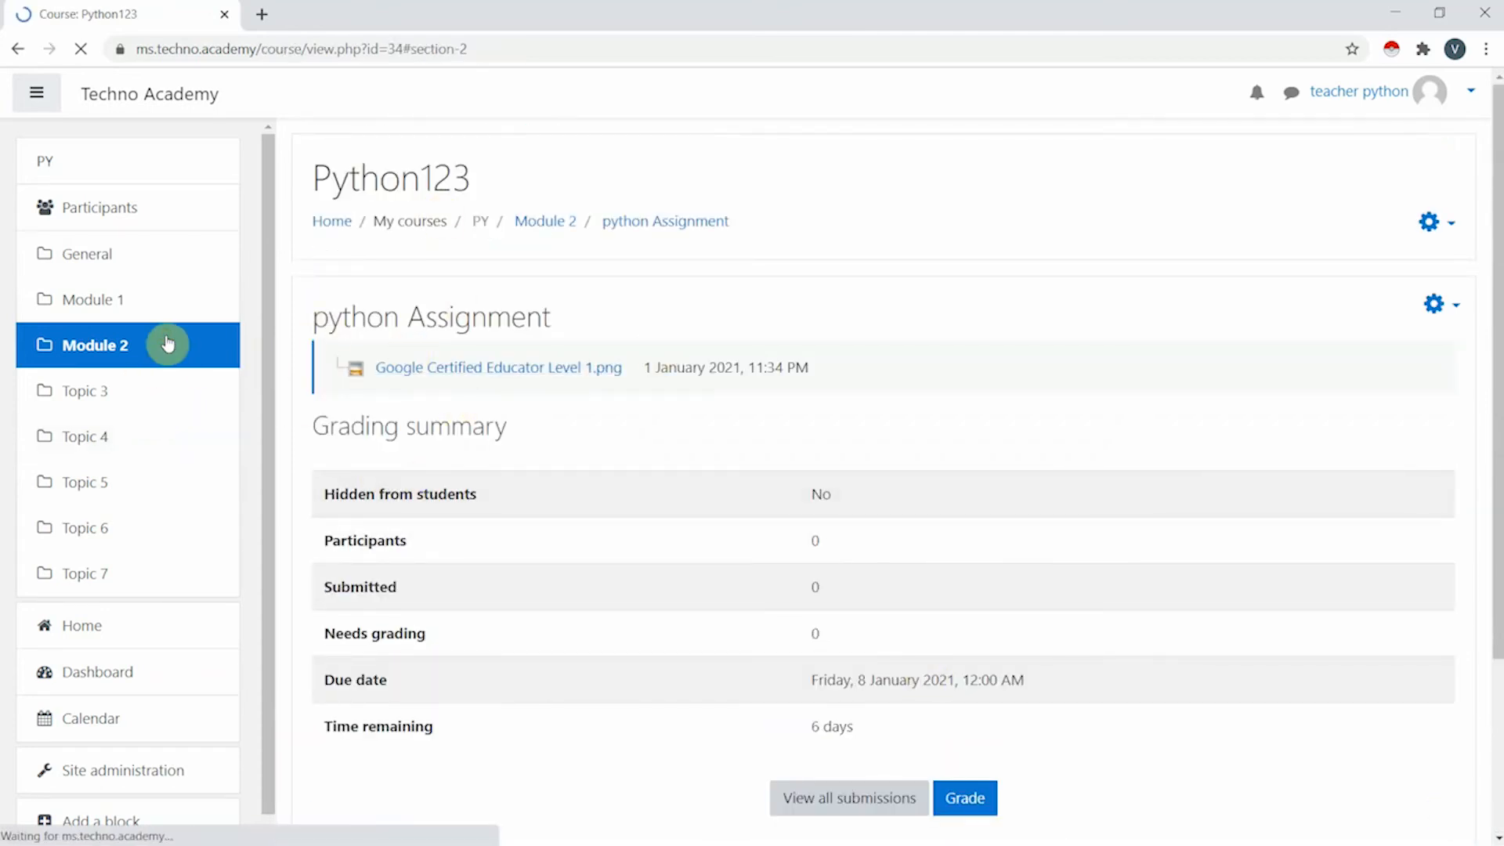
pyautogui.scroll(7, 624, 281)
pyautogui.scroll(-12, 604, 399)
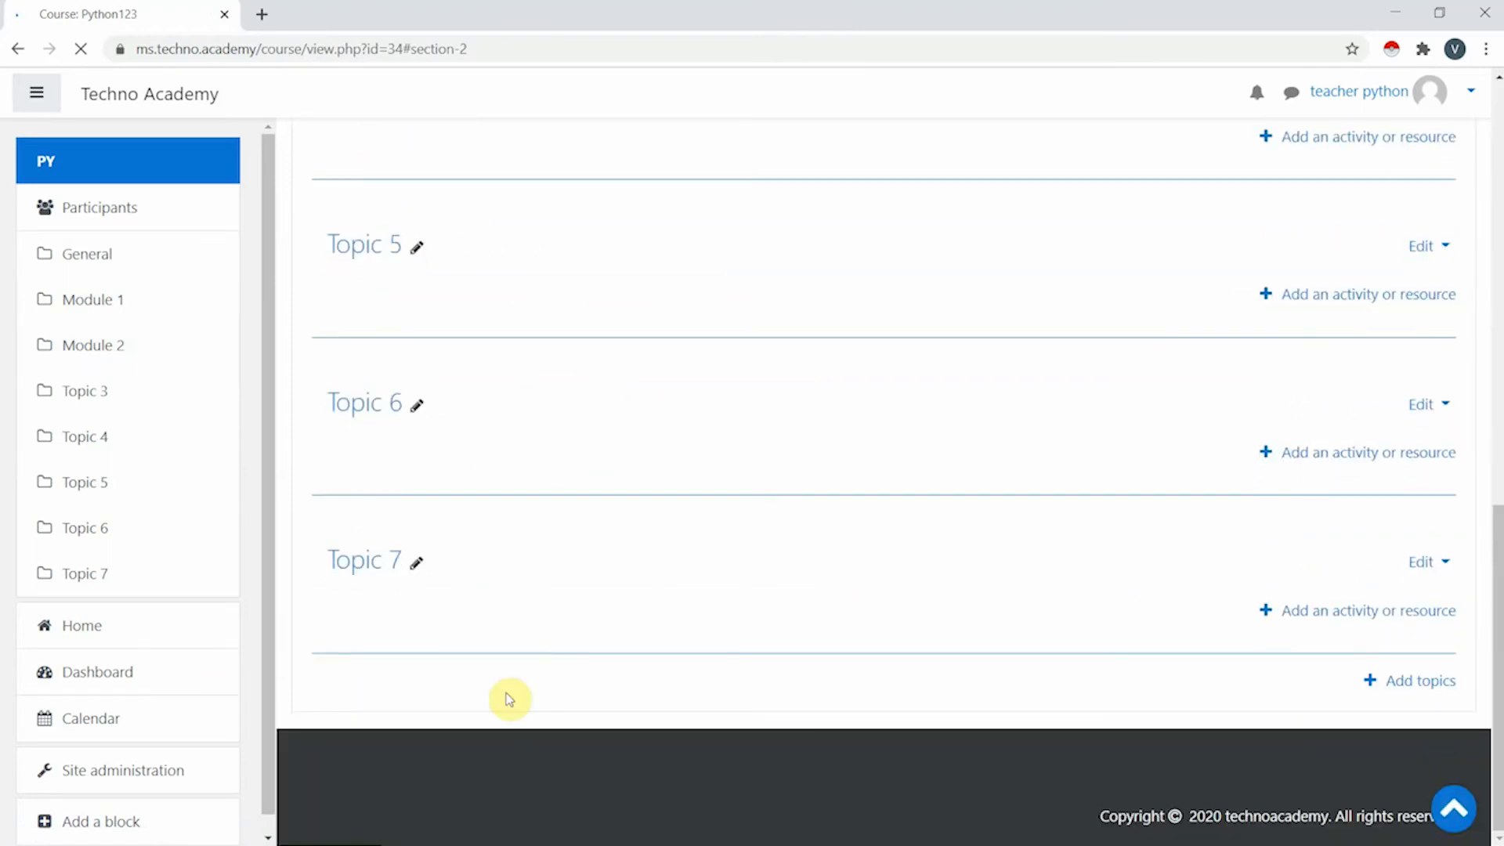
pyautogui.scroll(12, 493, 462)
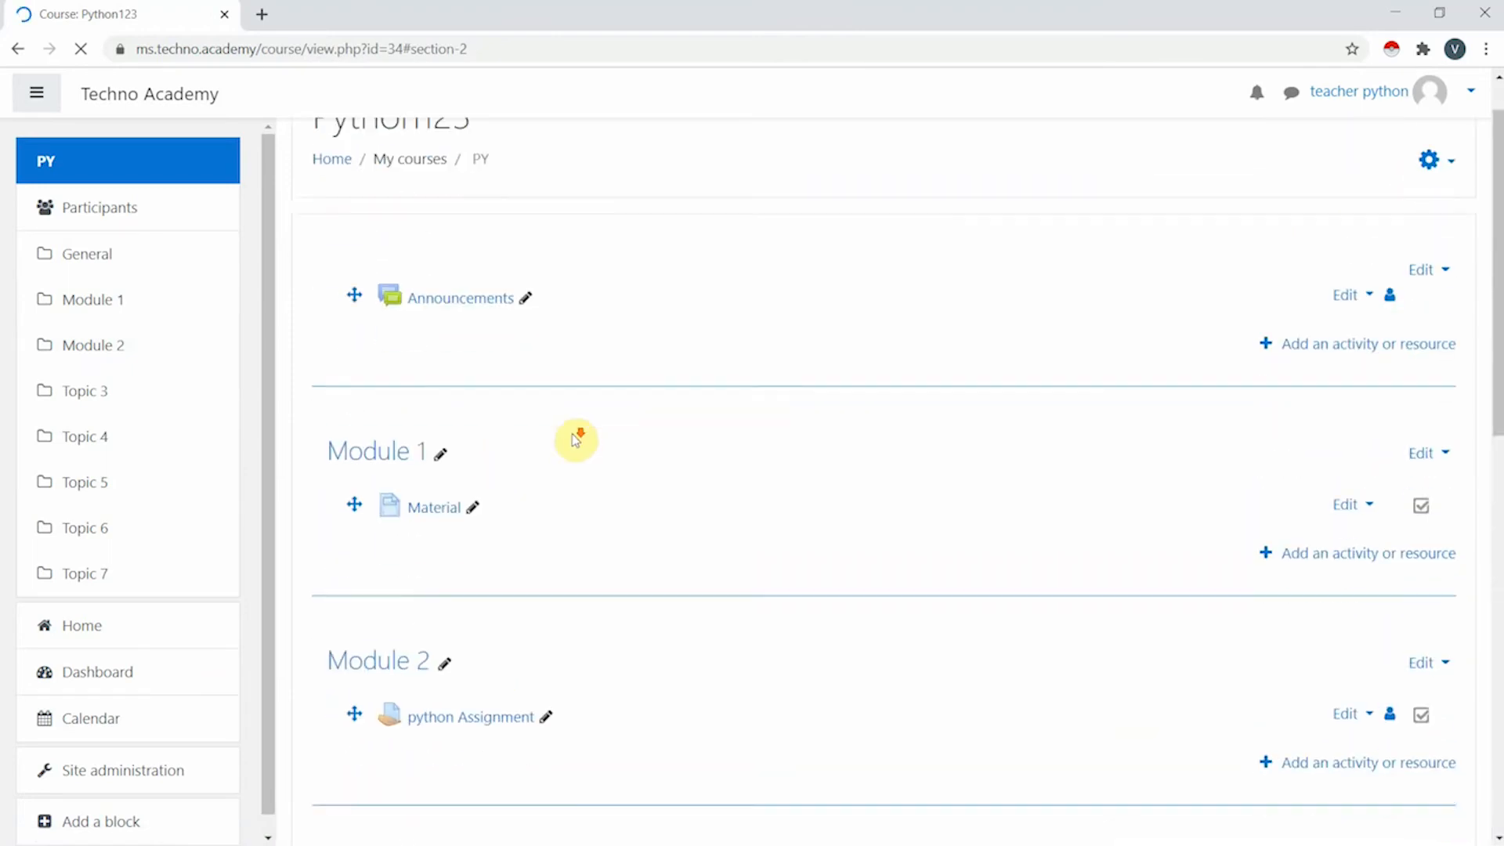
pyautogui.scroll(-8, 579, 437)
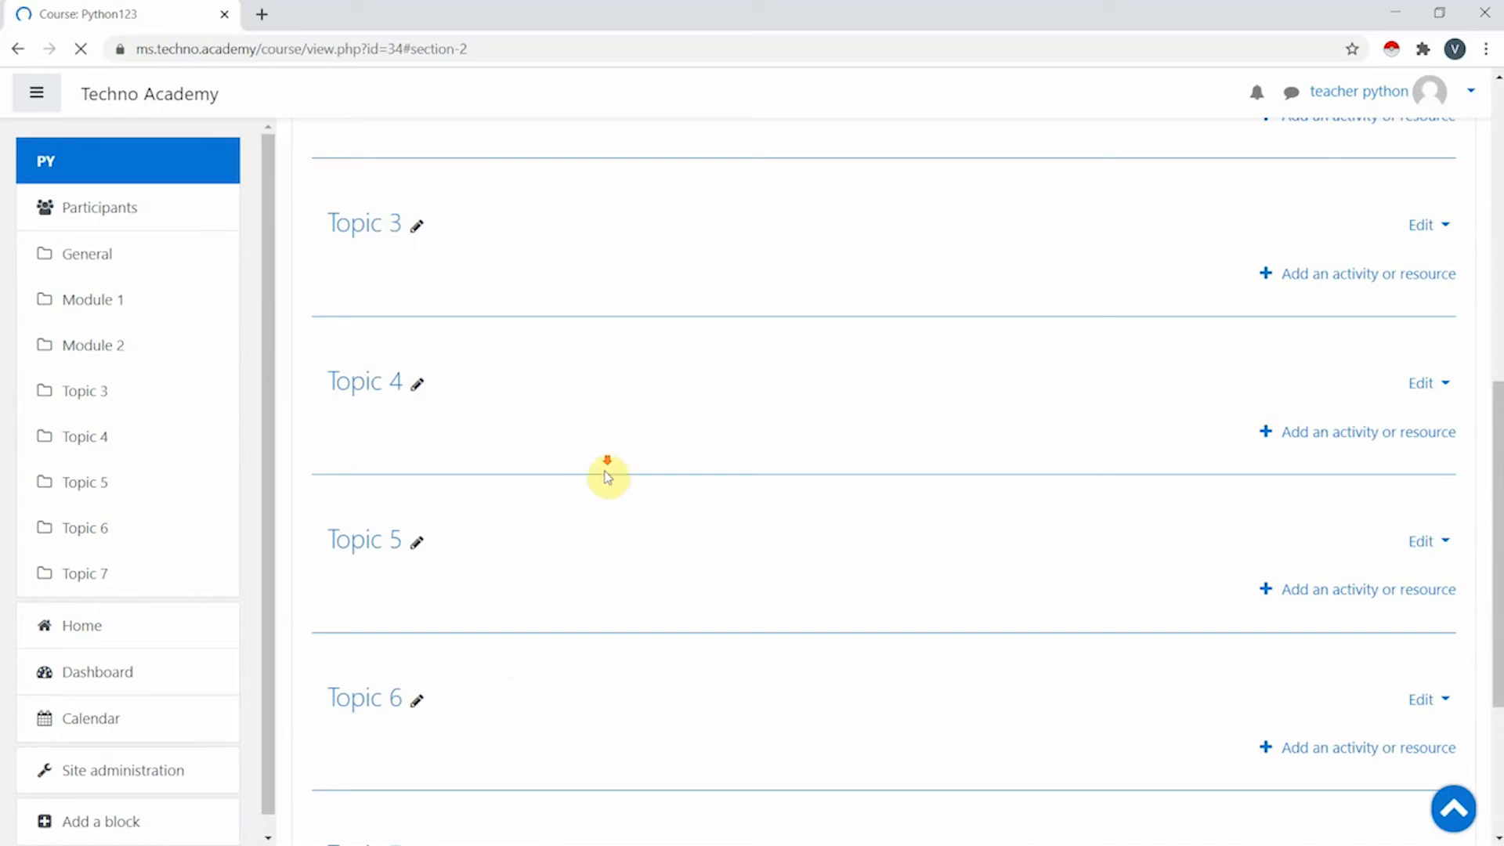
pyautogui.scroll(-4, 608, 474)
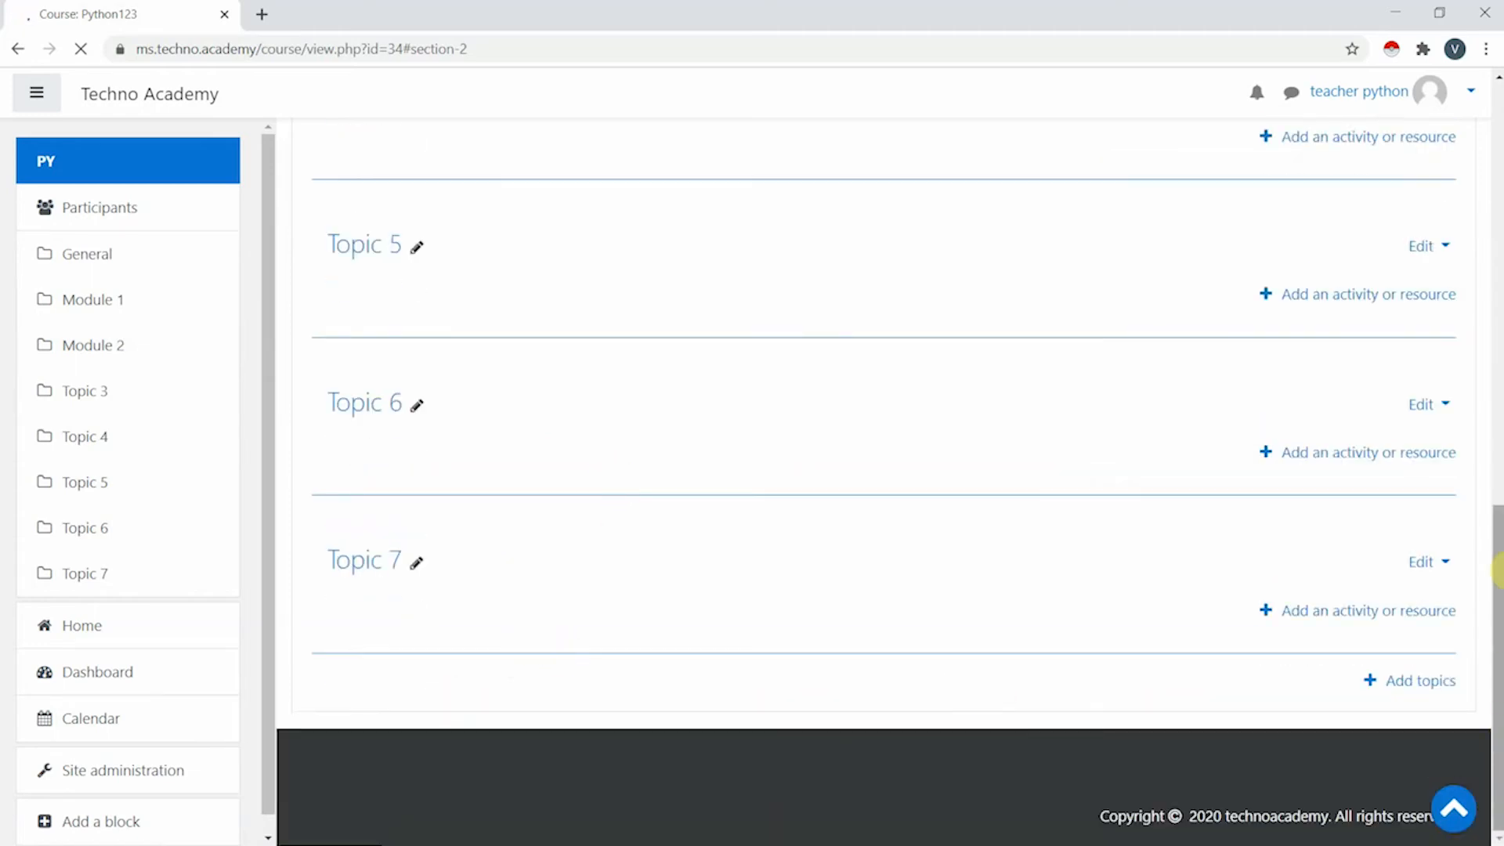
# - Add 5 new topic sections, creating Topics 8 to 12, and review the course page
pyautogui.click(1433, 700)
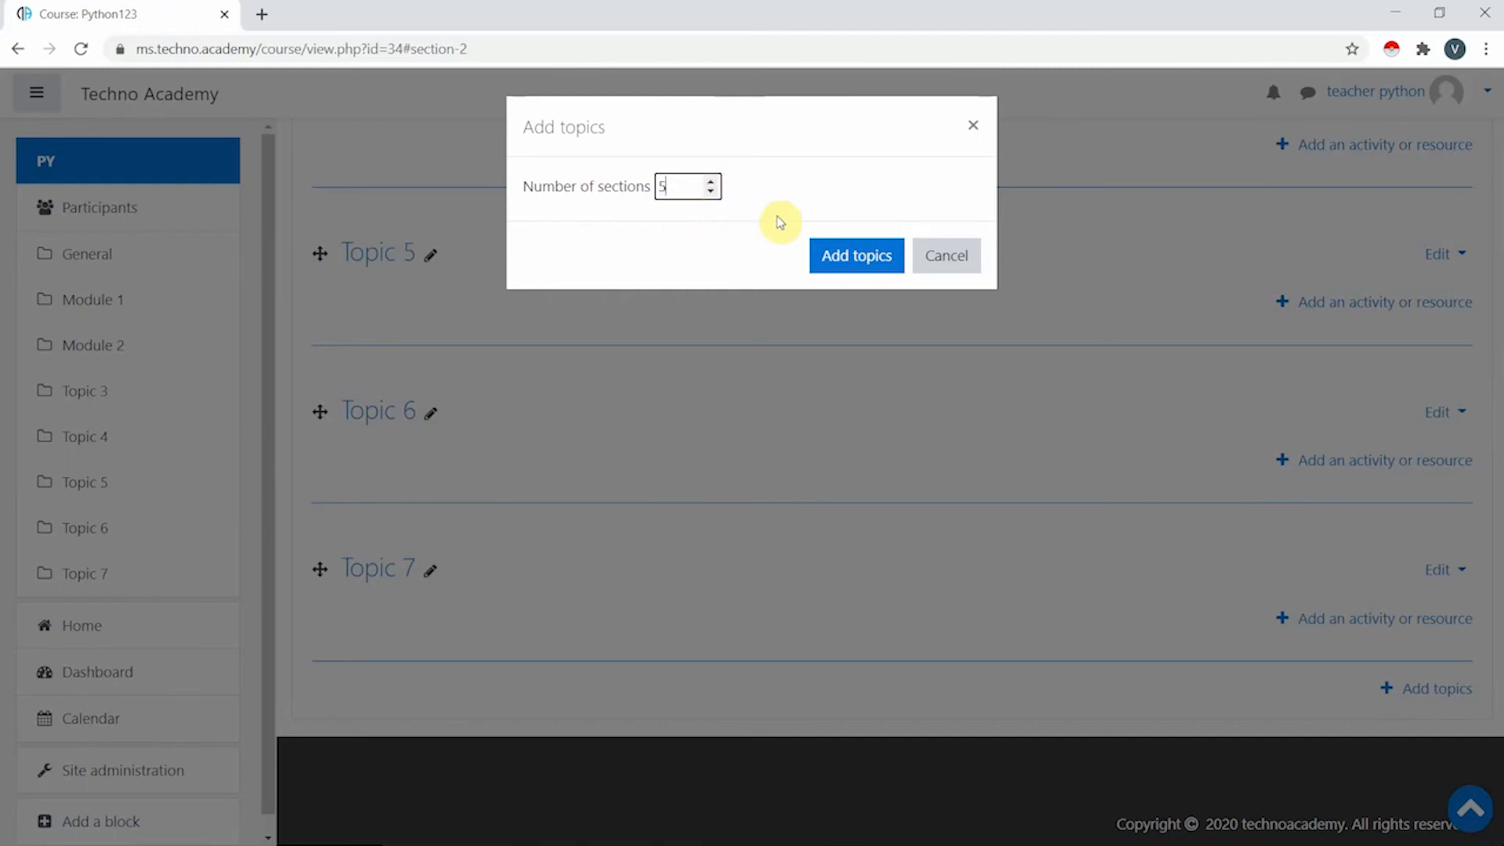
pyautogui.click(861, 261)
pyautogui.scroll(-3, 862, 266)
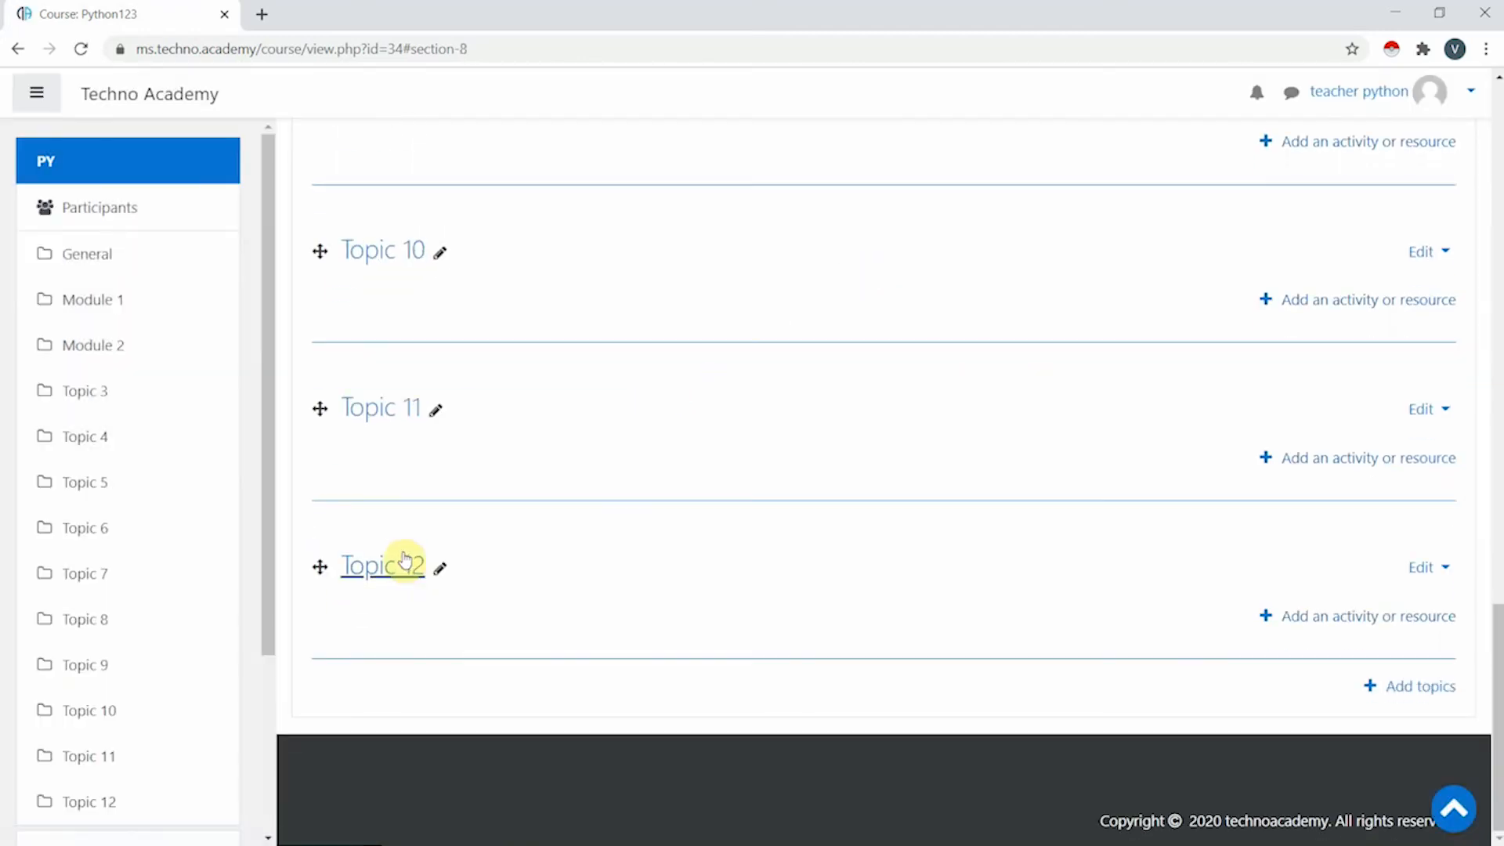
pyautogui.scroll(5, 410, 397)
pyautogui.scroll(-5, 470, 446)
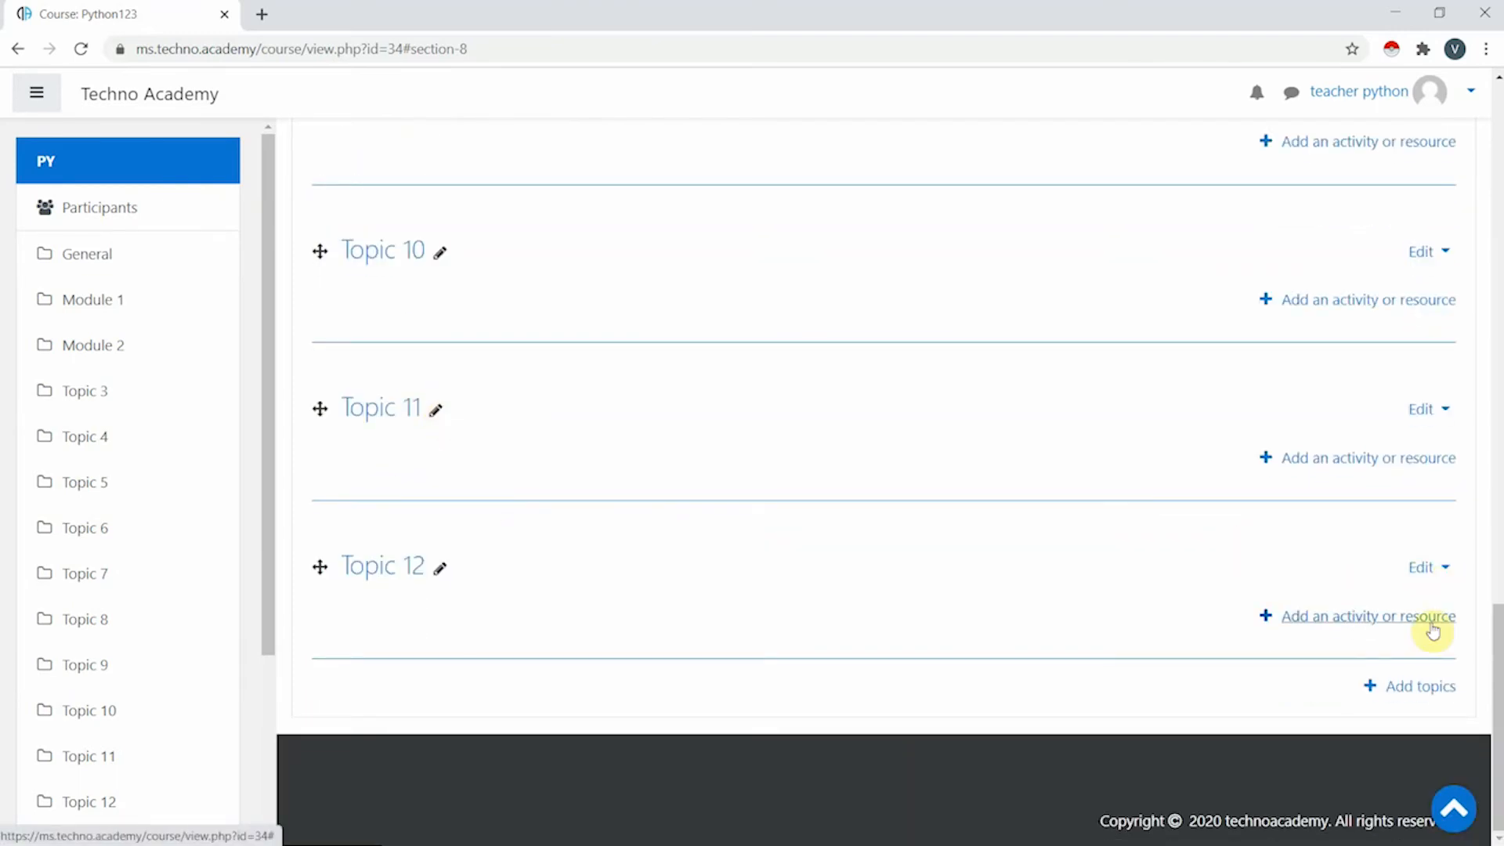
pyautogui.scroll(20, 1277, 645)
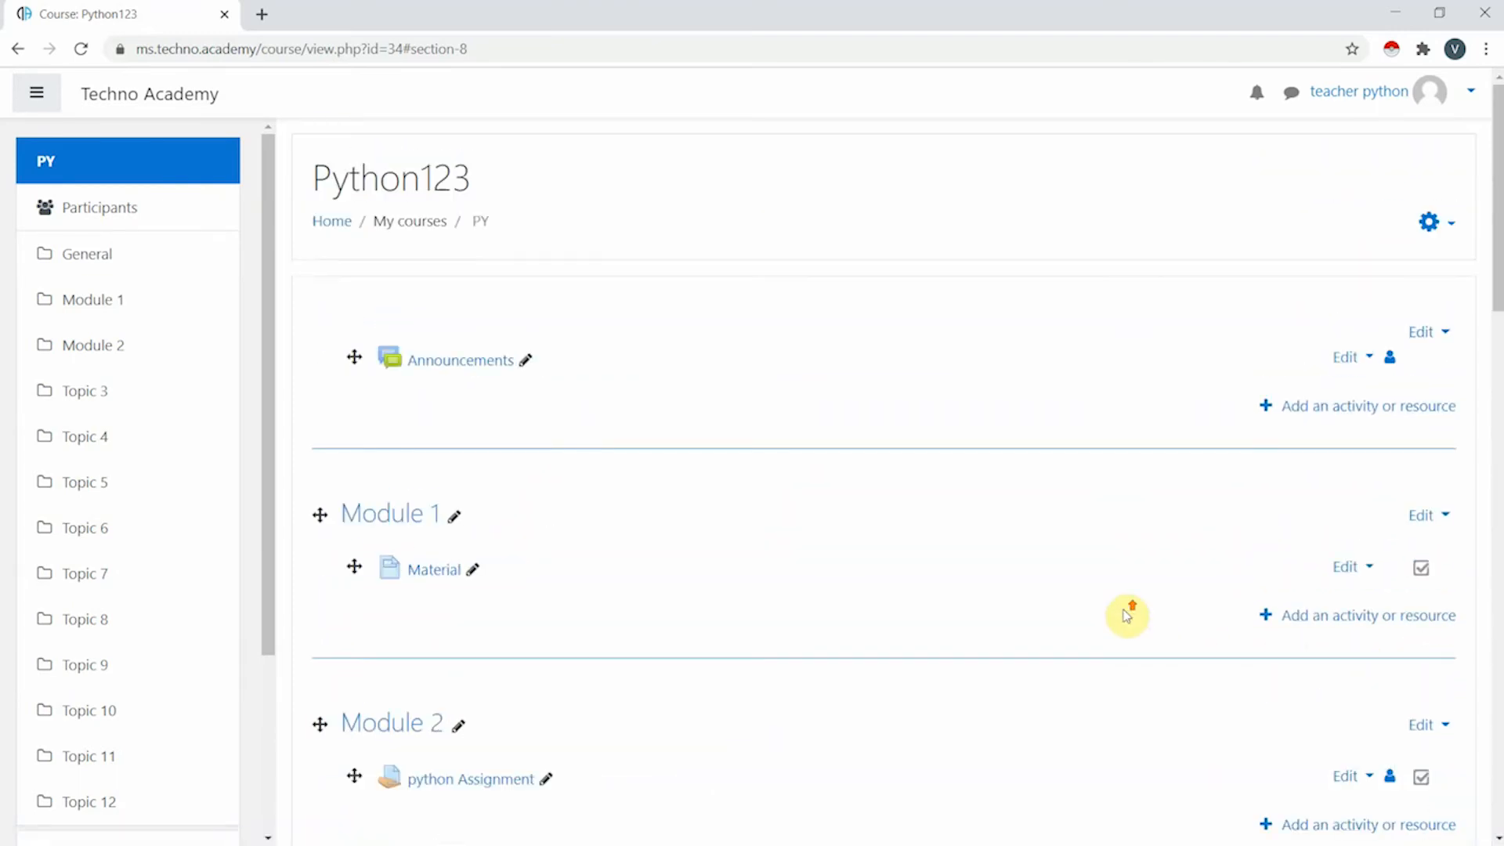
pyautogui.scroll(-20, 561, 363)
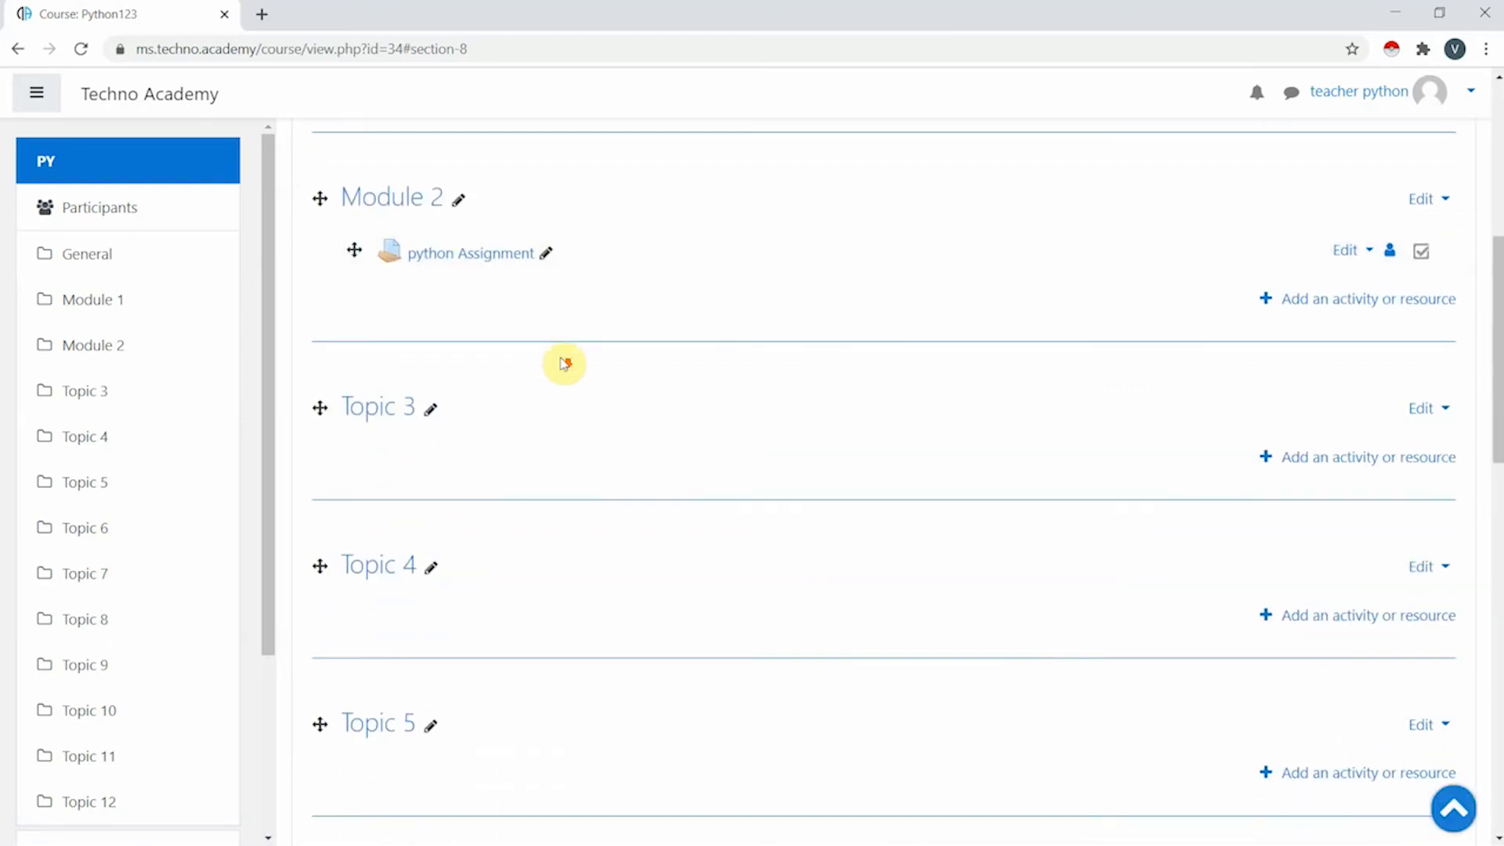
pyautogui.scroll(15, 734, 572)
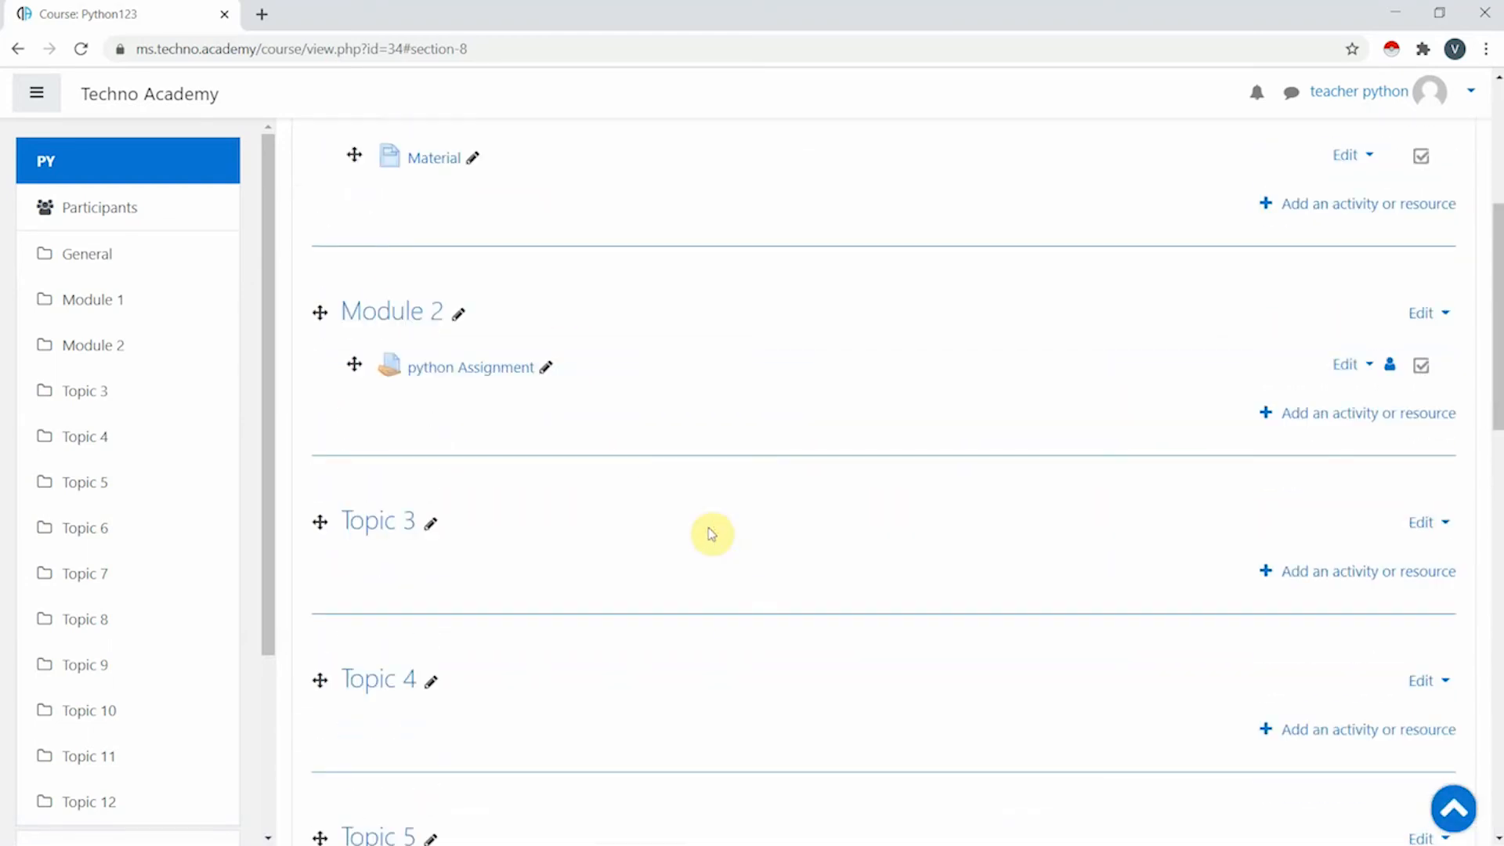
pyautogui.scroll(5, 721, 513)
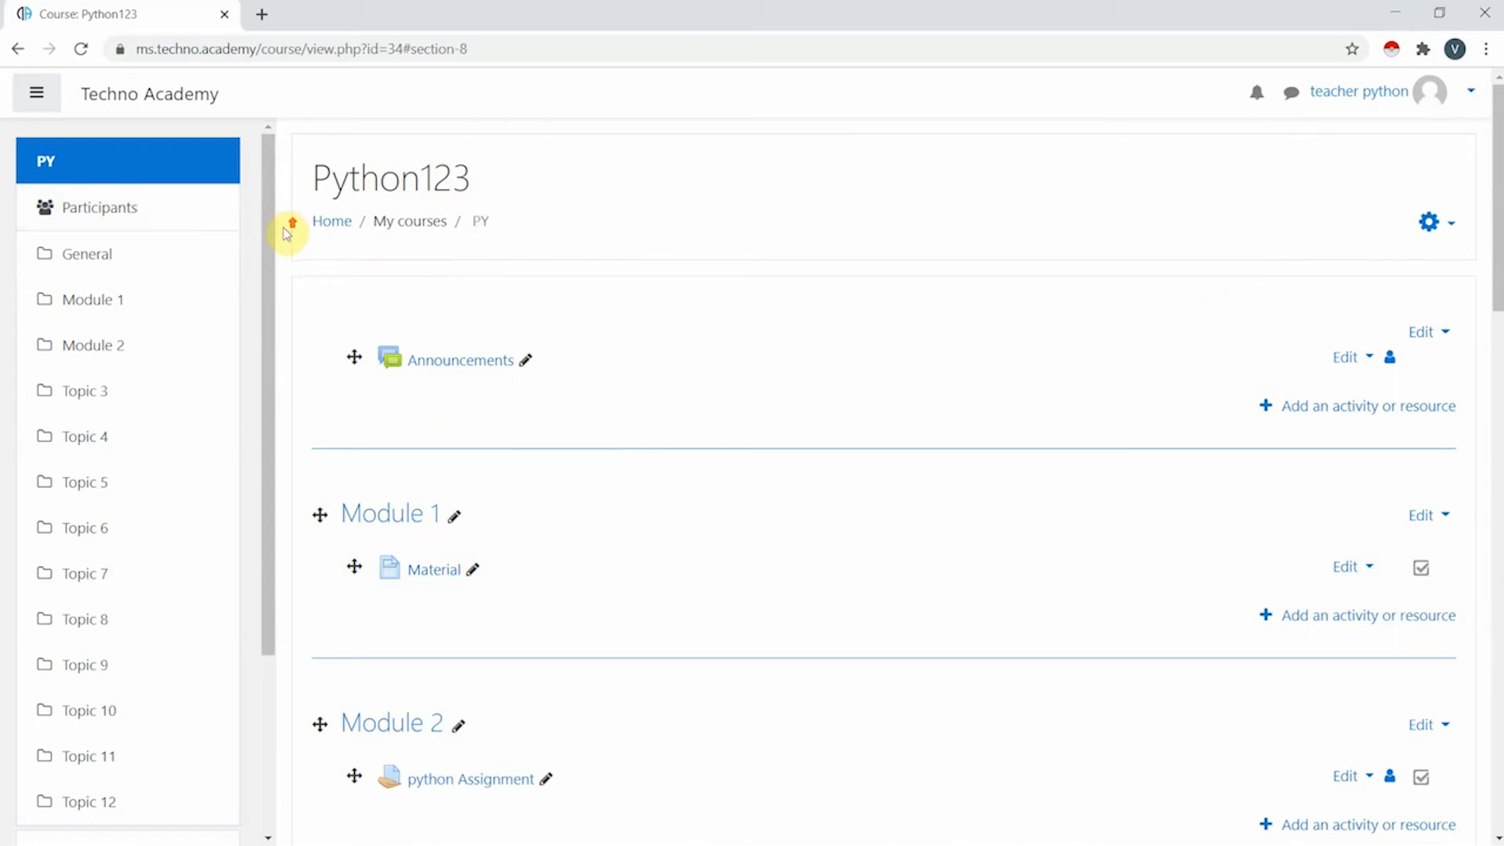
# - Show the Python123 Participants page, listing the single teacher and course creator
pyautogui.click(219, 221)
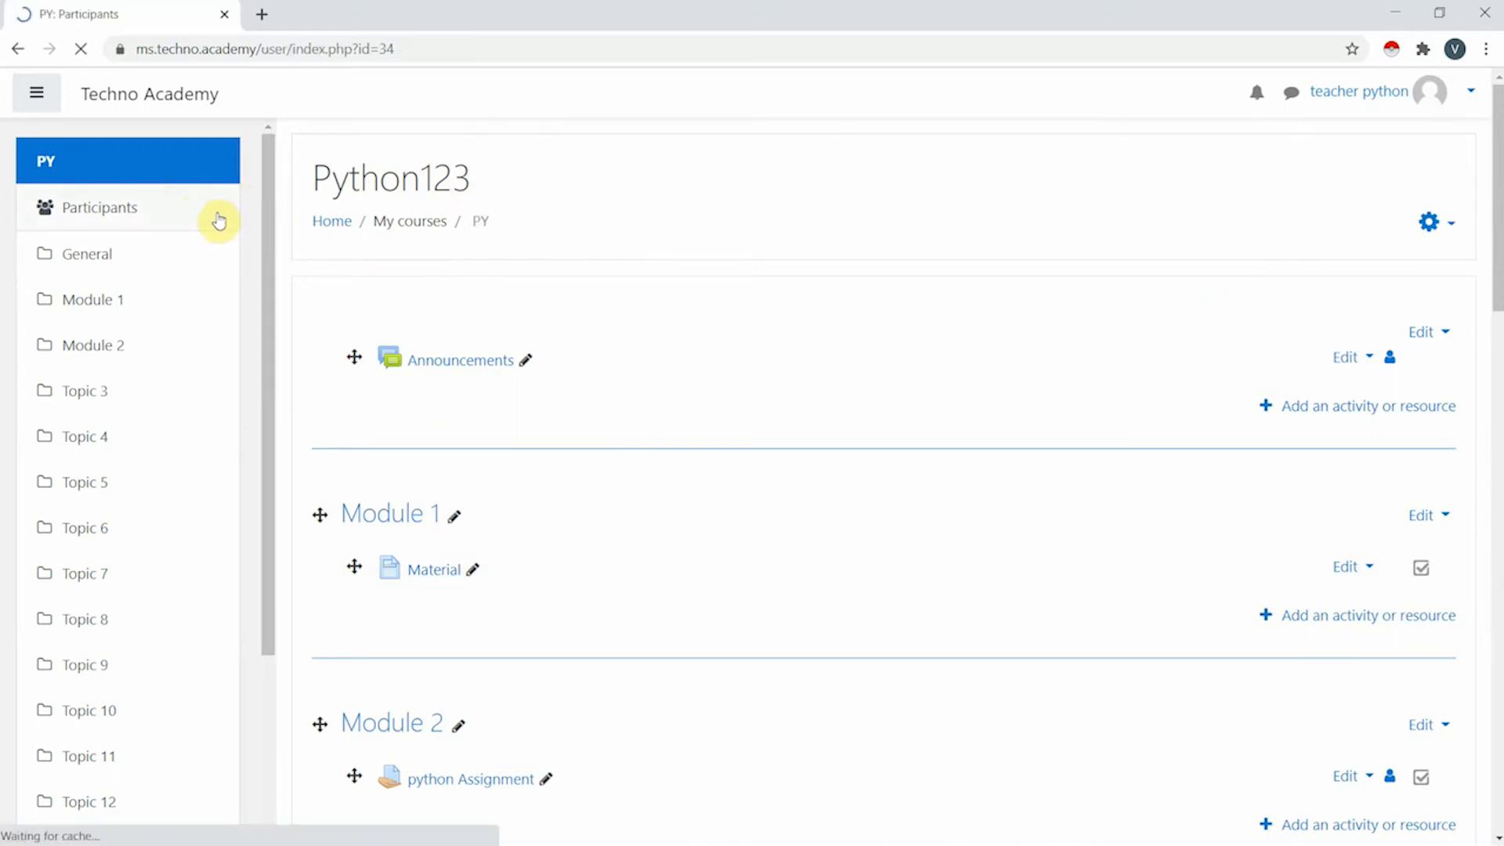
pyautogui.click(77, 162)
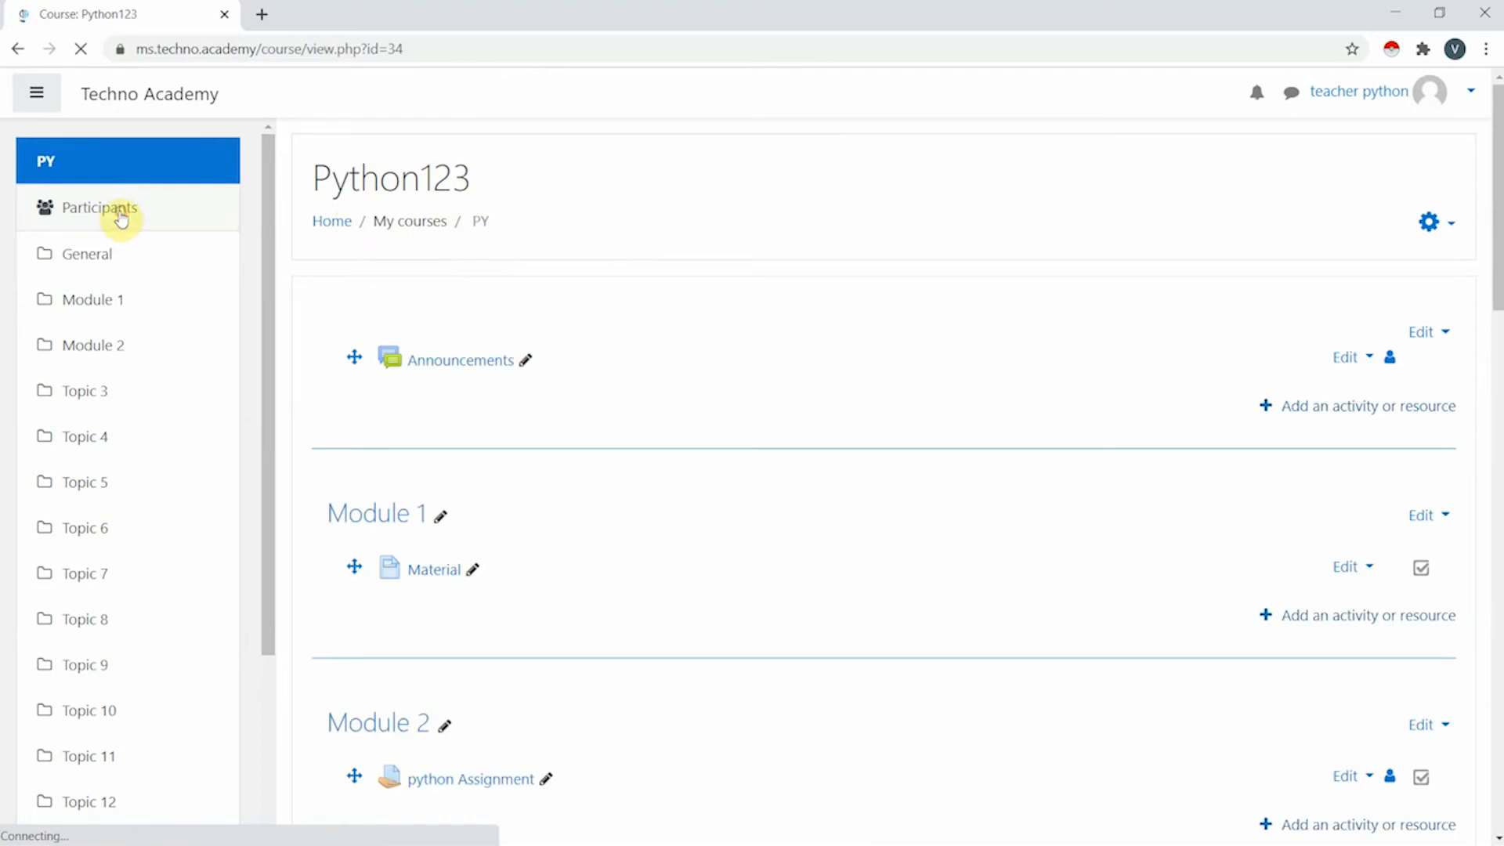
pyautogui.scroll(-2, 806, 413)
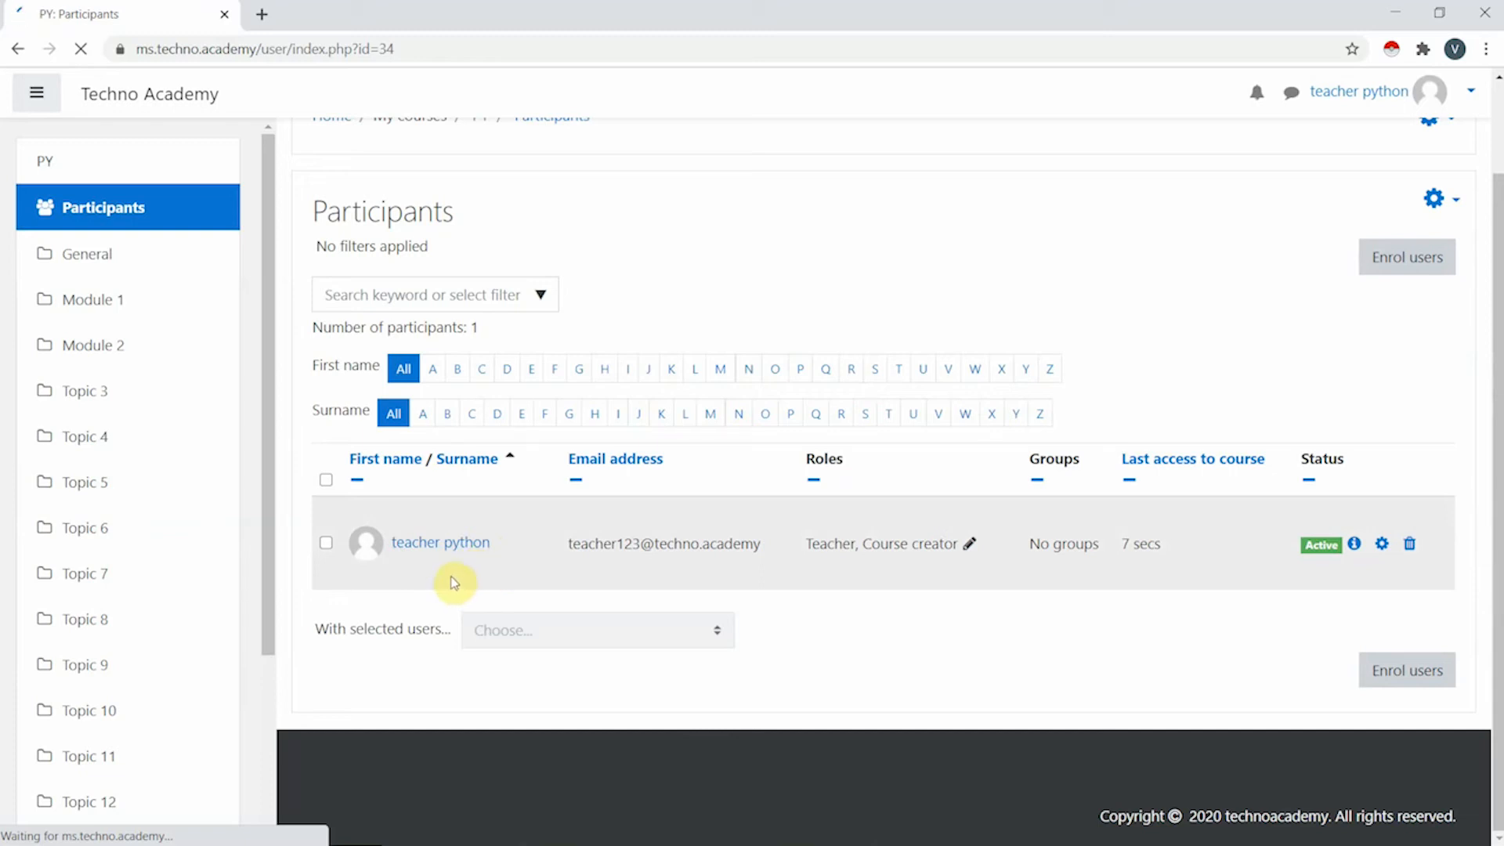
# - Enrol the student account found by searching 'stu' with the Student role, then view its profile
pyautogui.click(1424, 684)
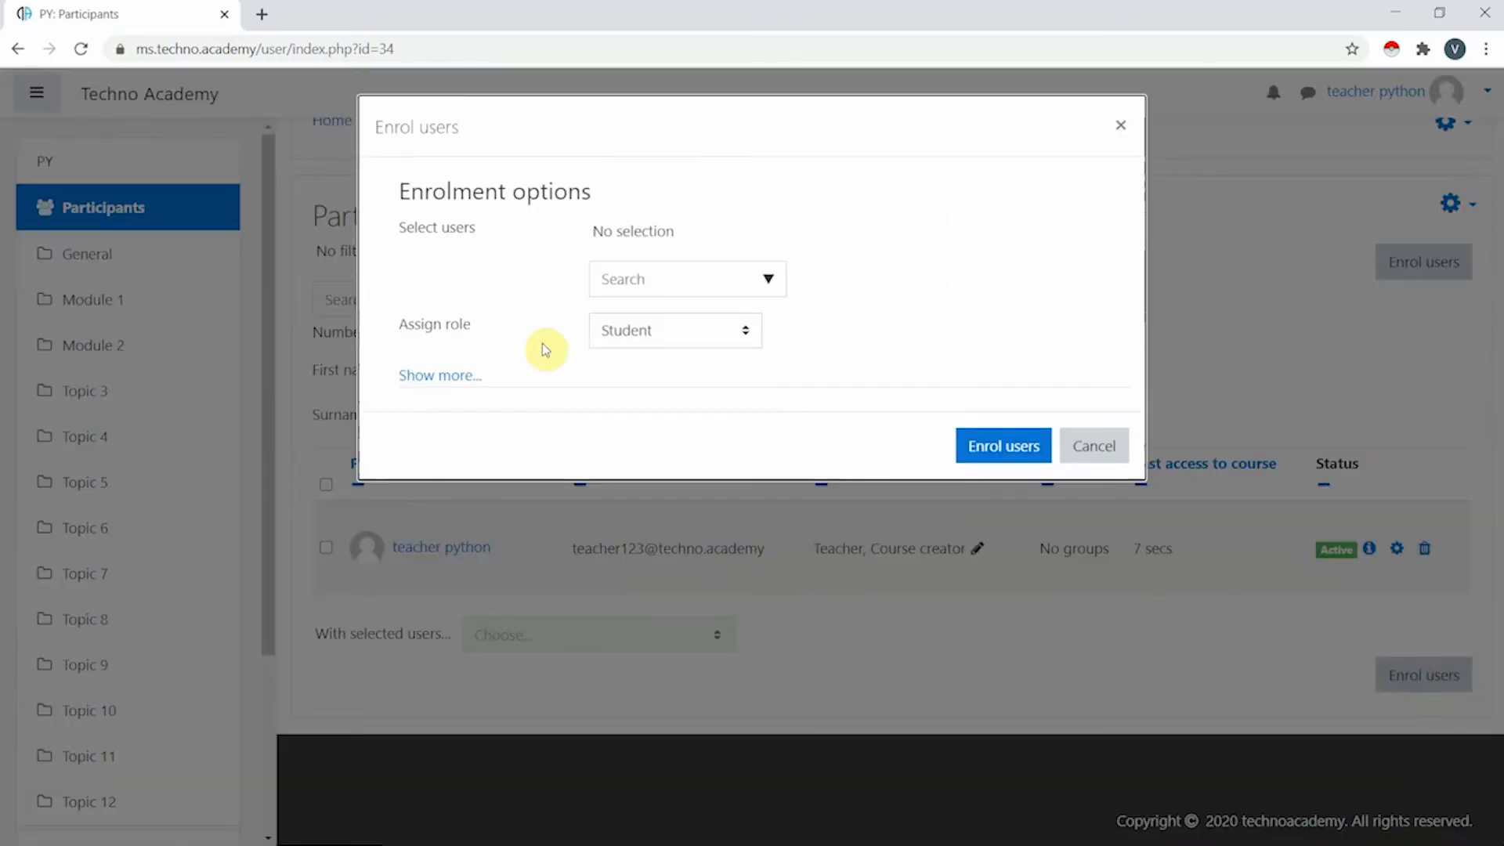
pyautogui.click(622, 284)
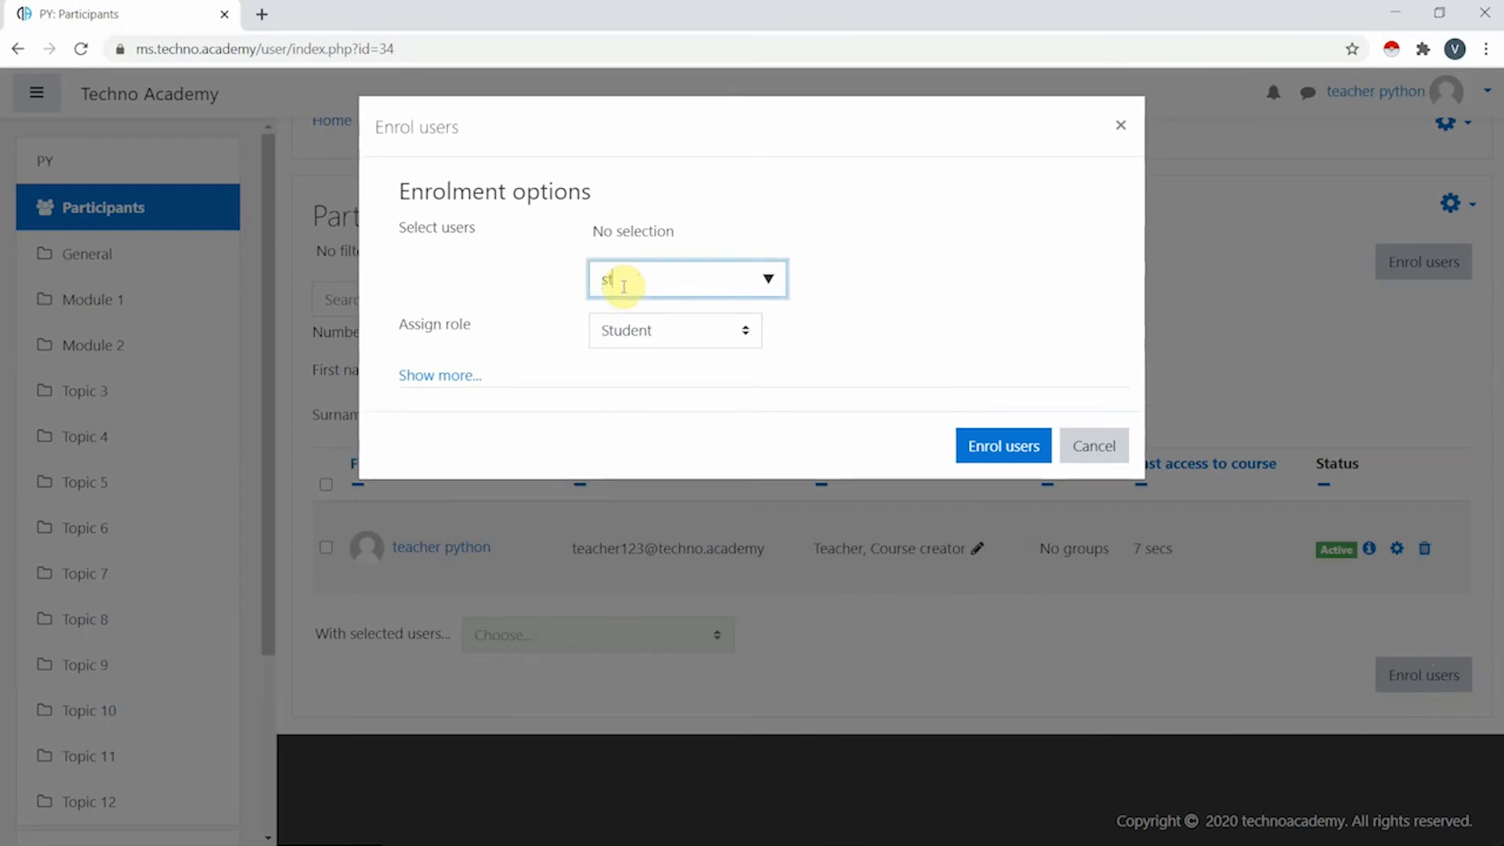
pyautogui.write('stu')
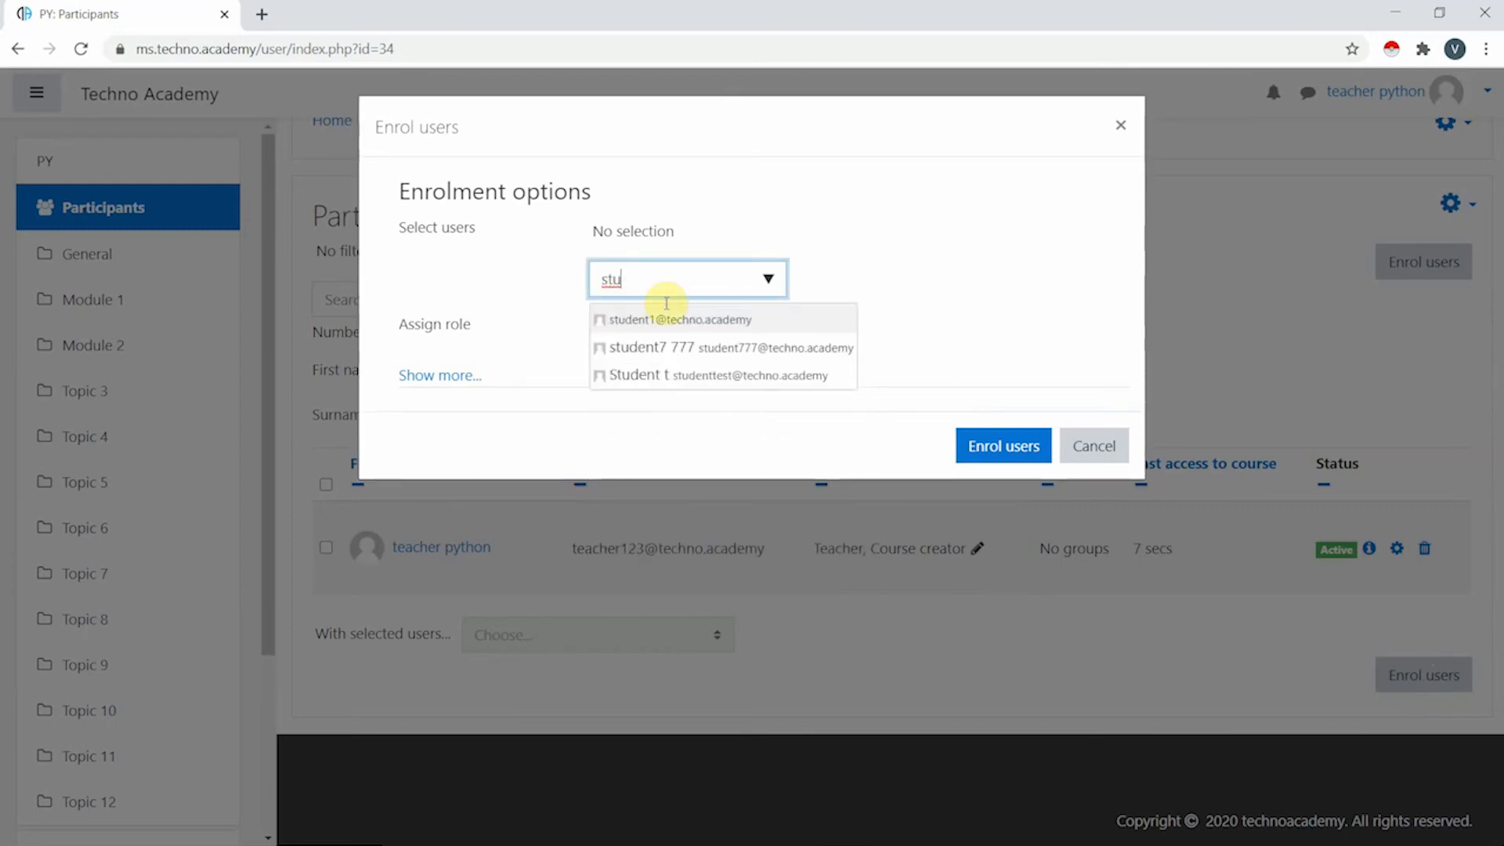
pyautogui.click(688, 350)
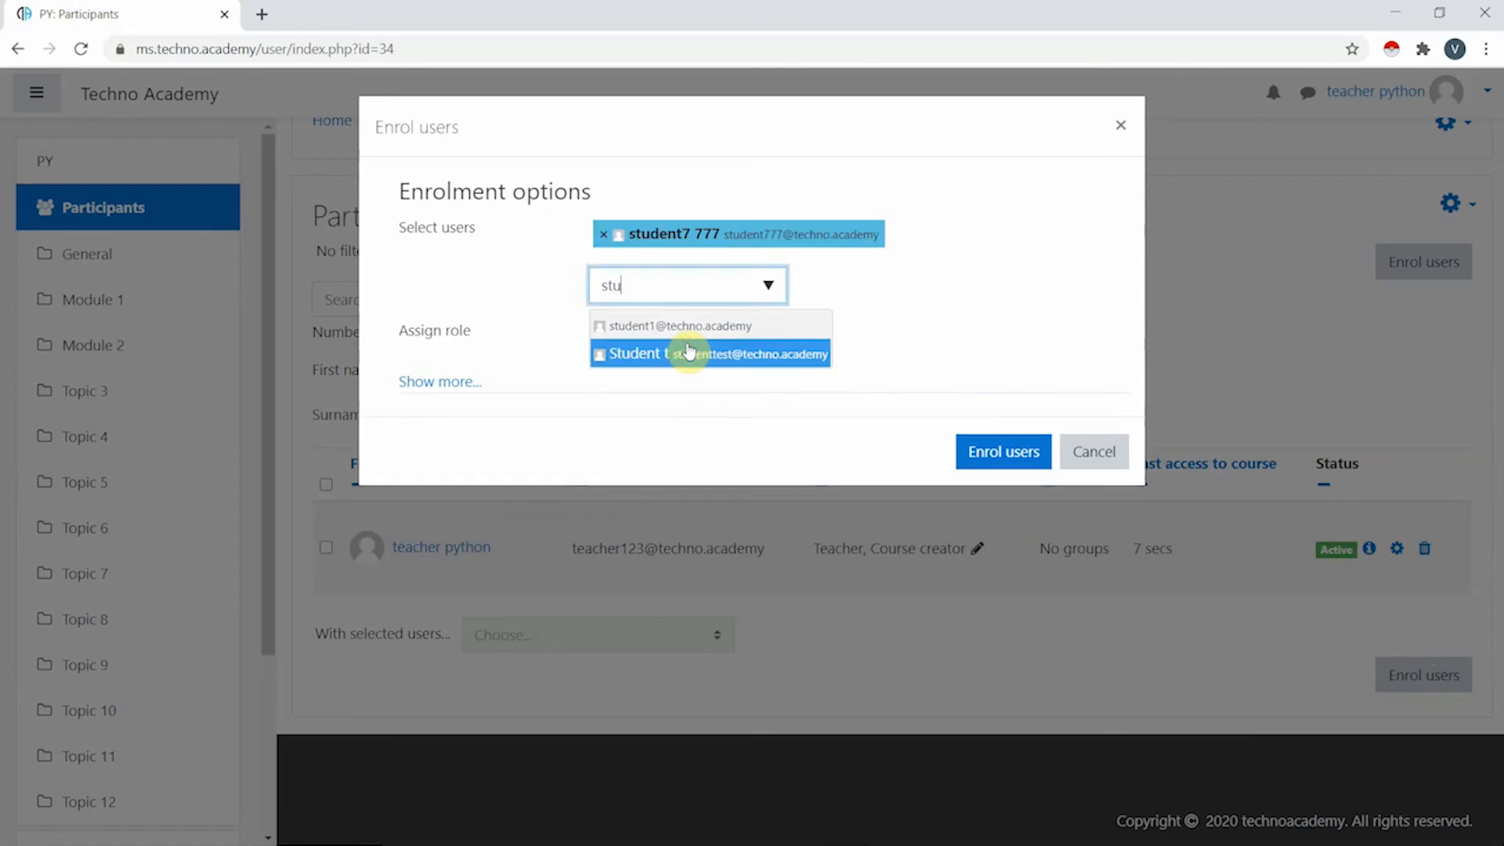
pyautogui.click(984, 455)
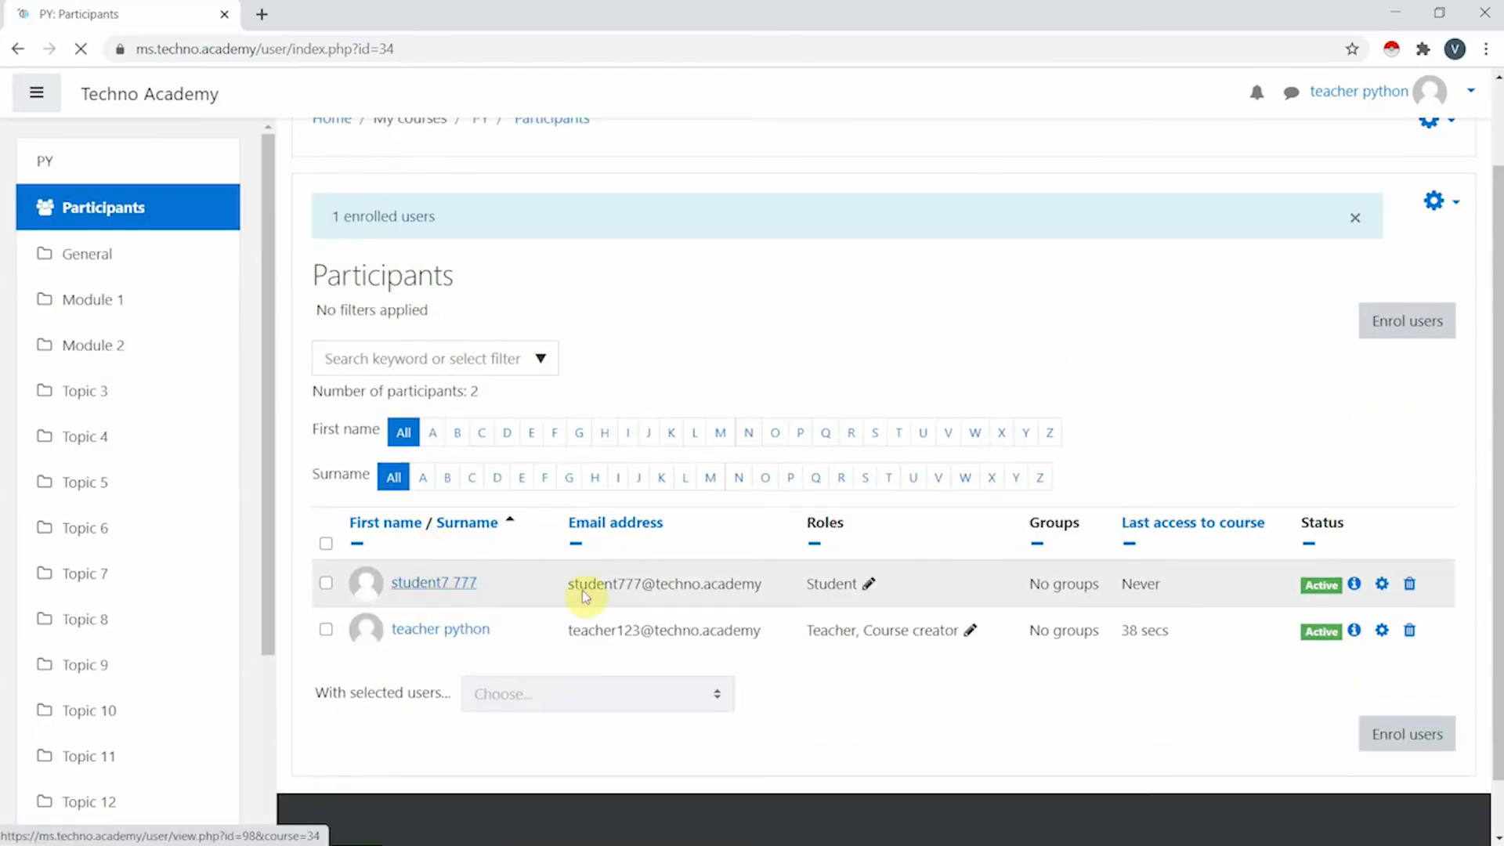
pyautogui.click(451, 592)
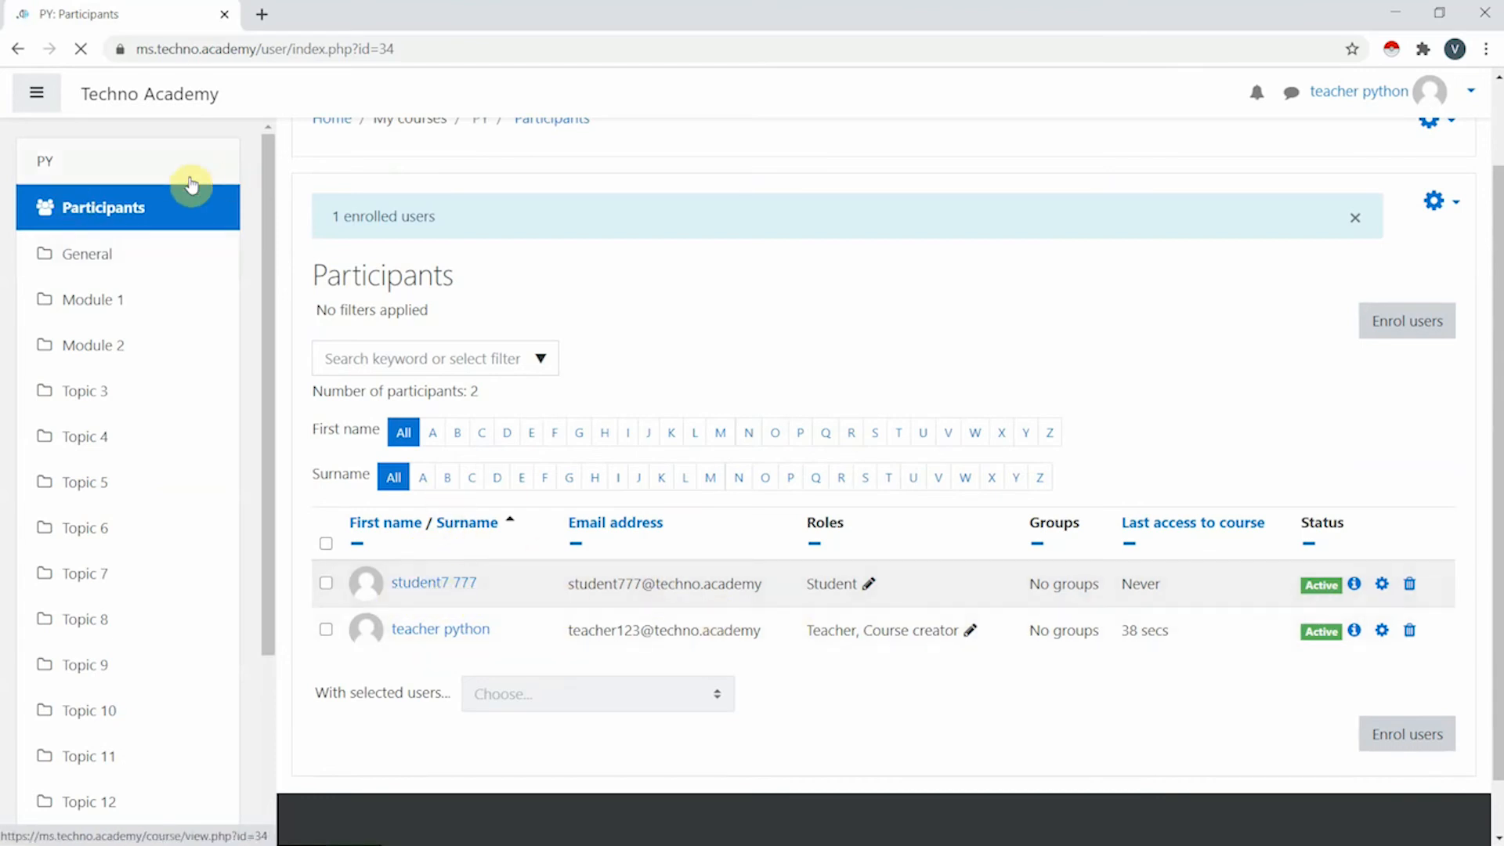
# - Go to the Techno Academy home, reopen Python123, then reach Site administration's Manage courses and categories
pyautogui.click(156, 94)
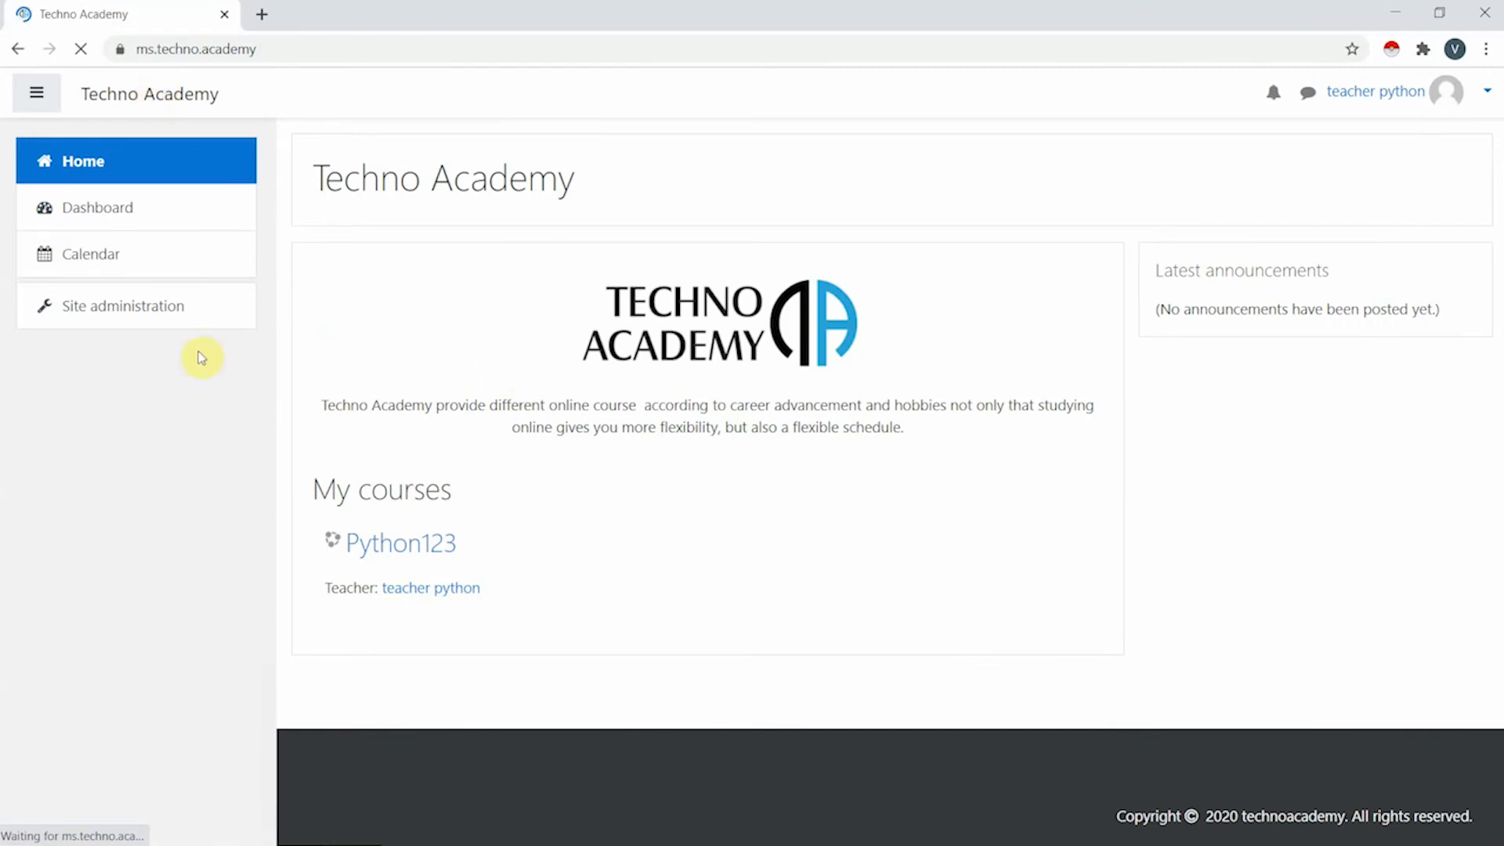
pyautogui.click(424, 558)
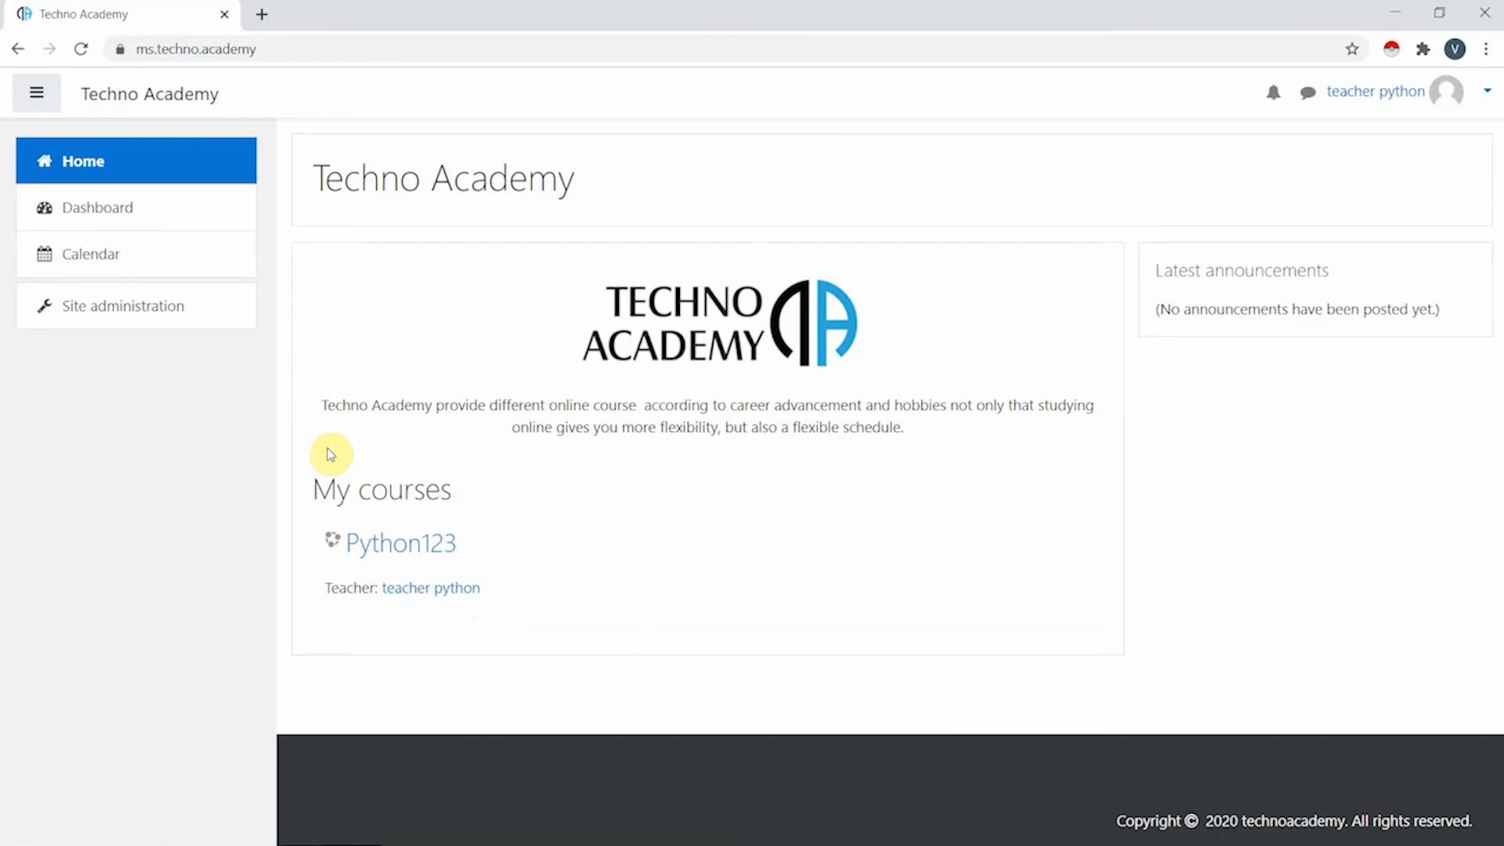
pyautogui.click(142, 323)
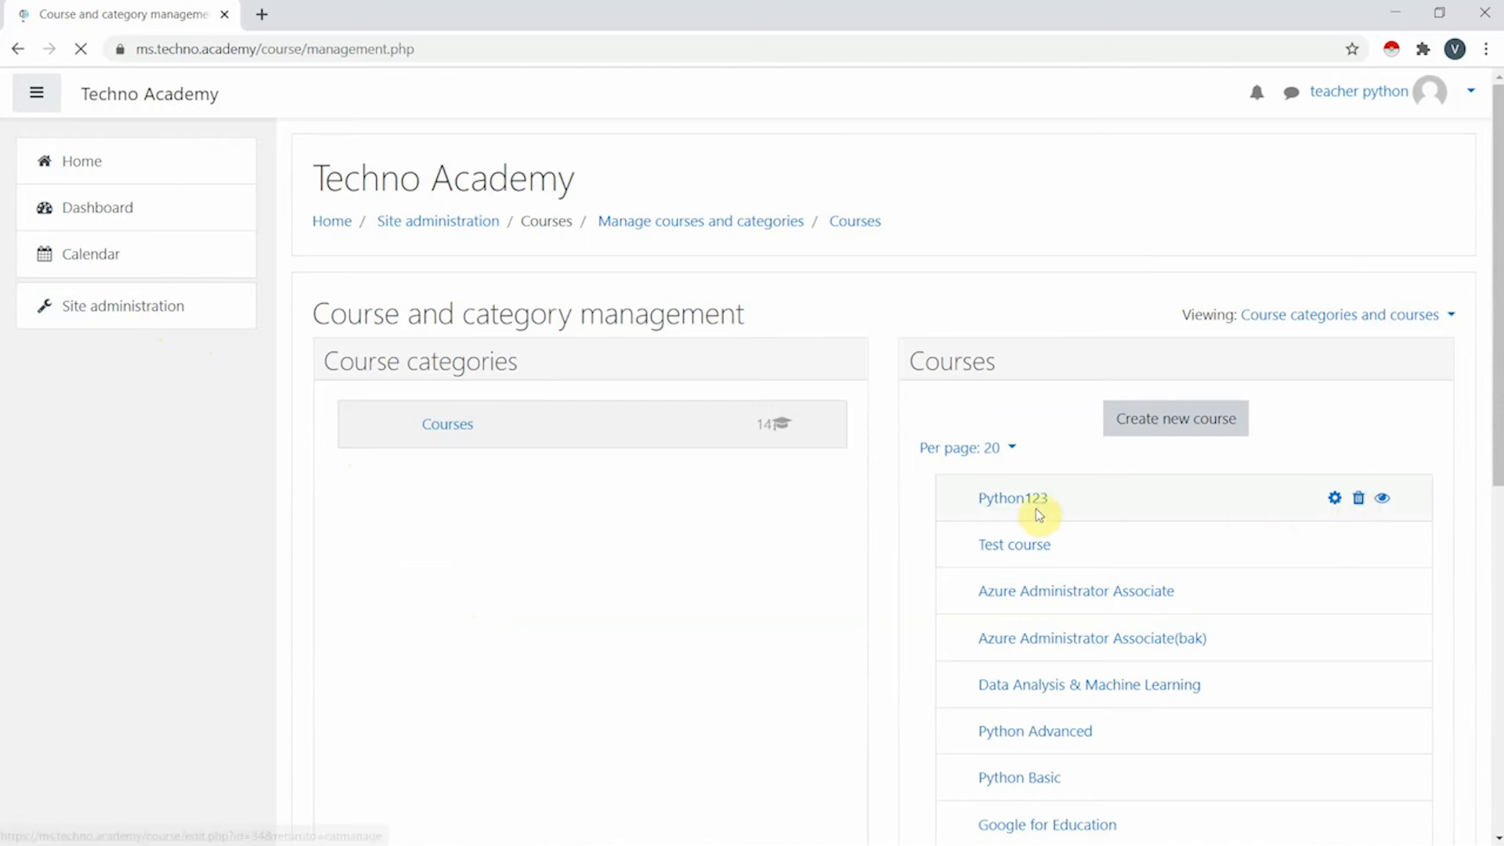
# - Select Python123 in the Courses list to show its details: short name PY, Topics format, one teacher, one student
pyautogui.scroll(-4, 1101, 607)
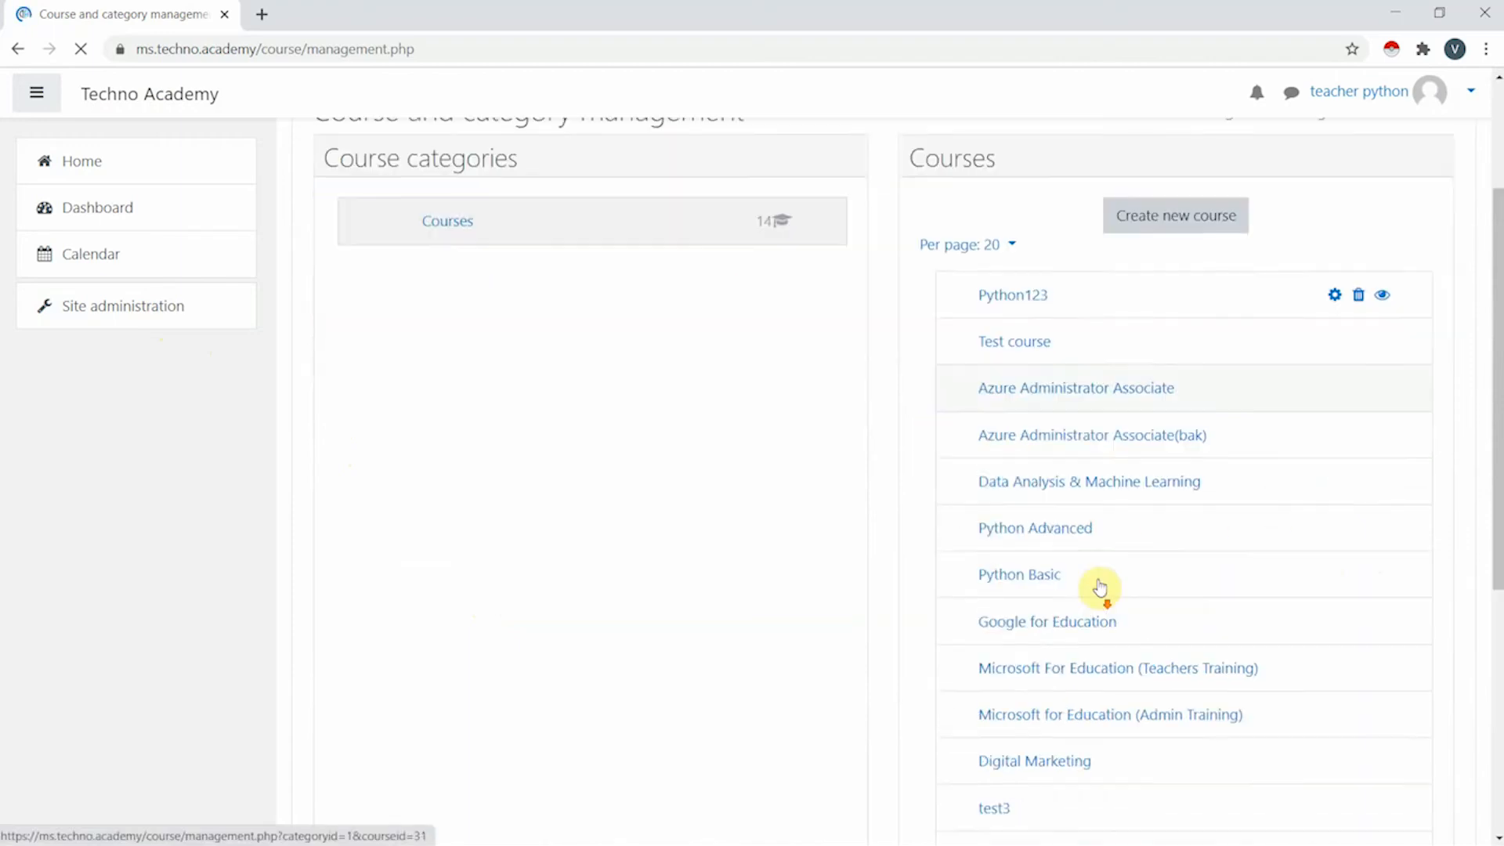
pyautogui.scroll(4, 1107, 497)
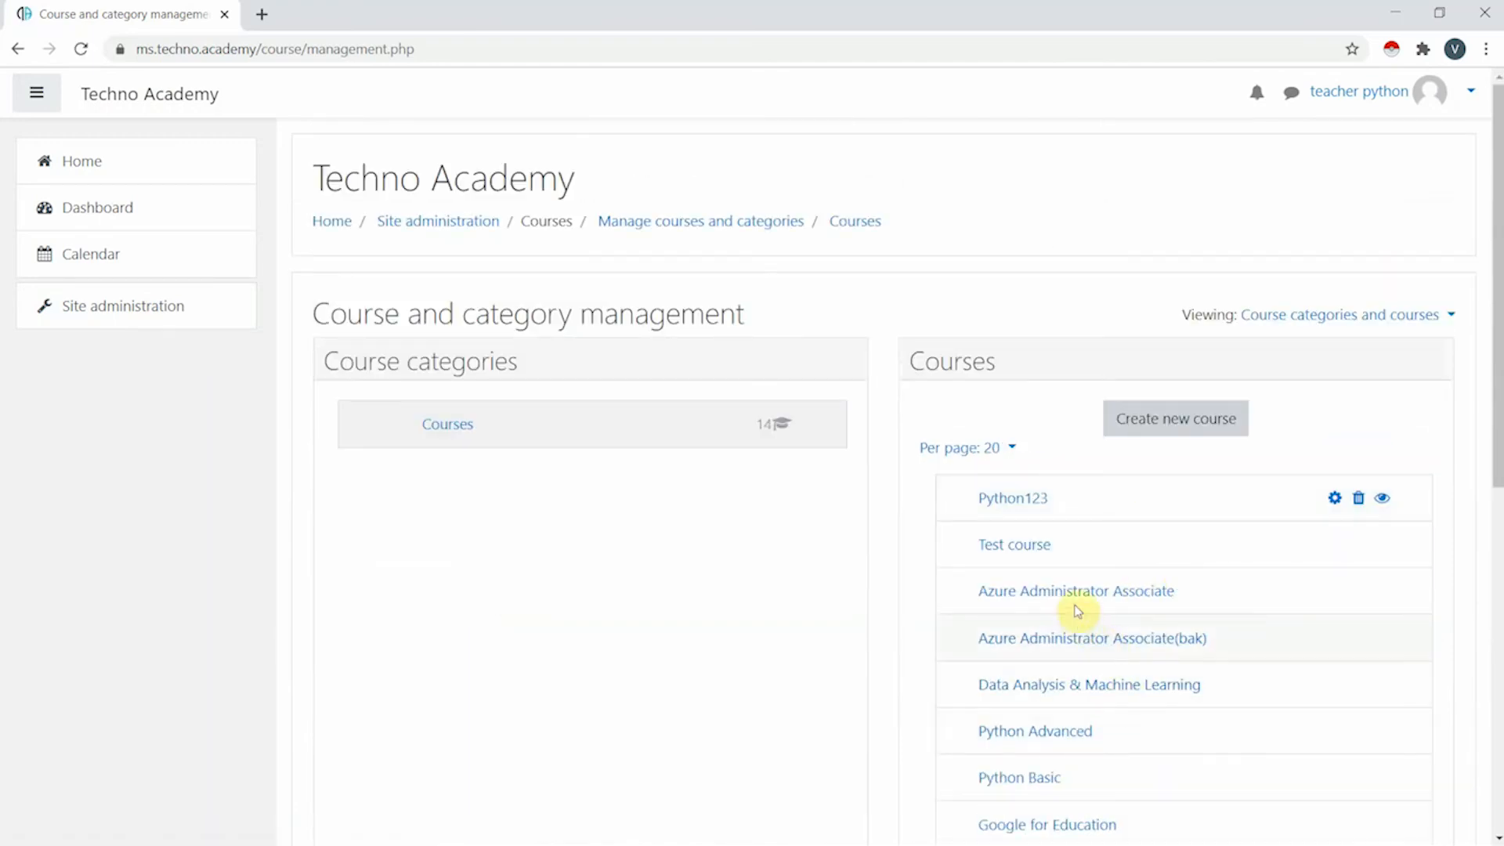
pyautogui.click(1029, 499)
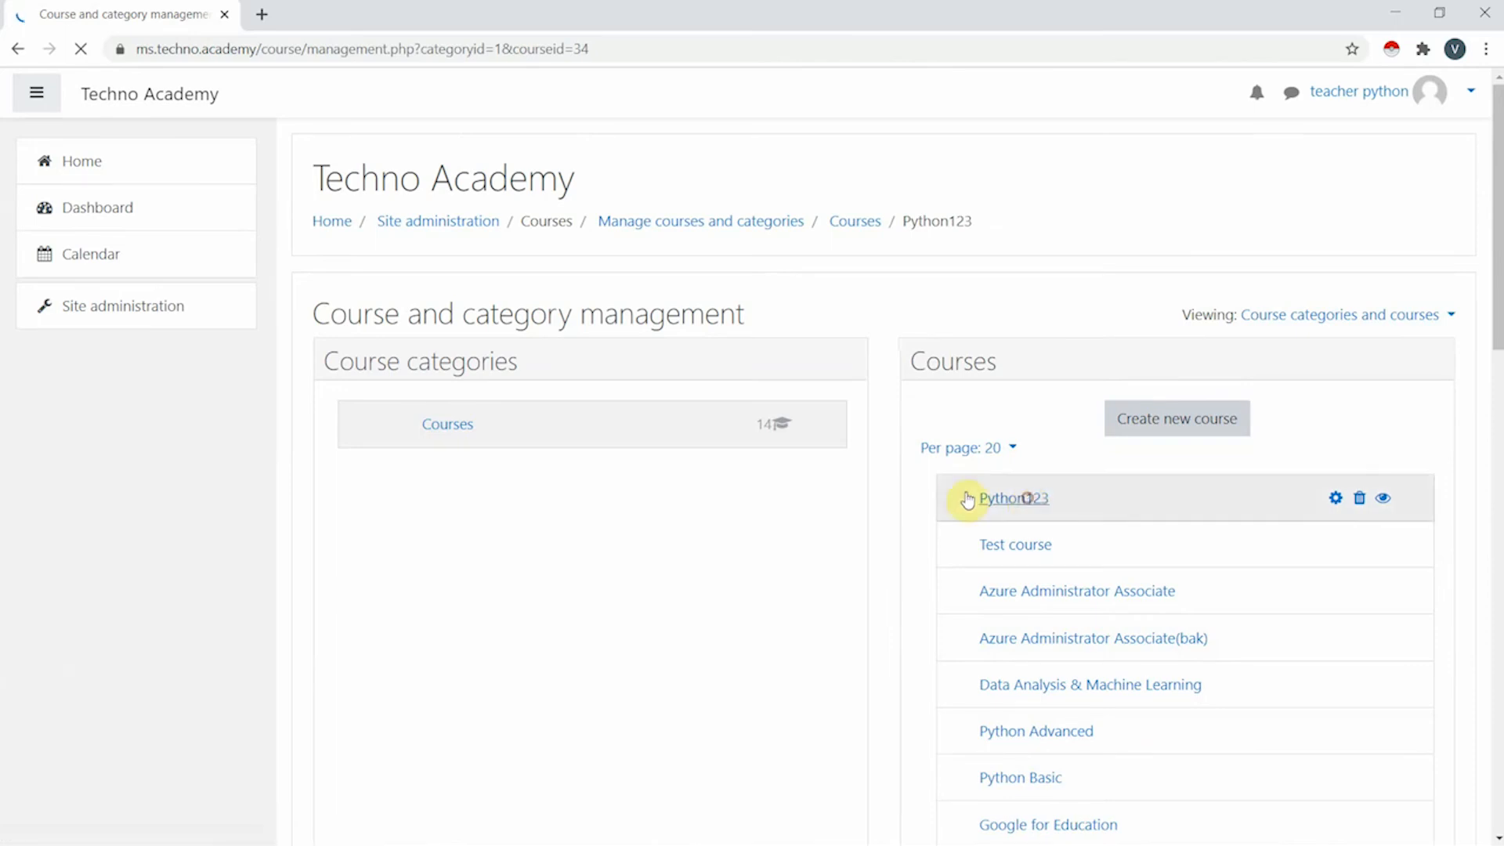
pyautogui.scroll(-3, 1091, 486)
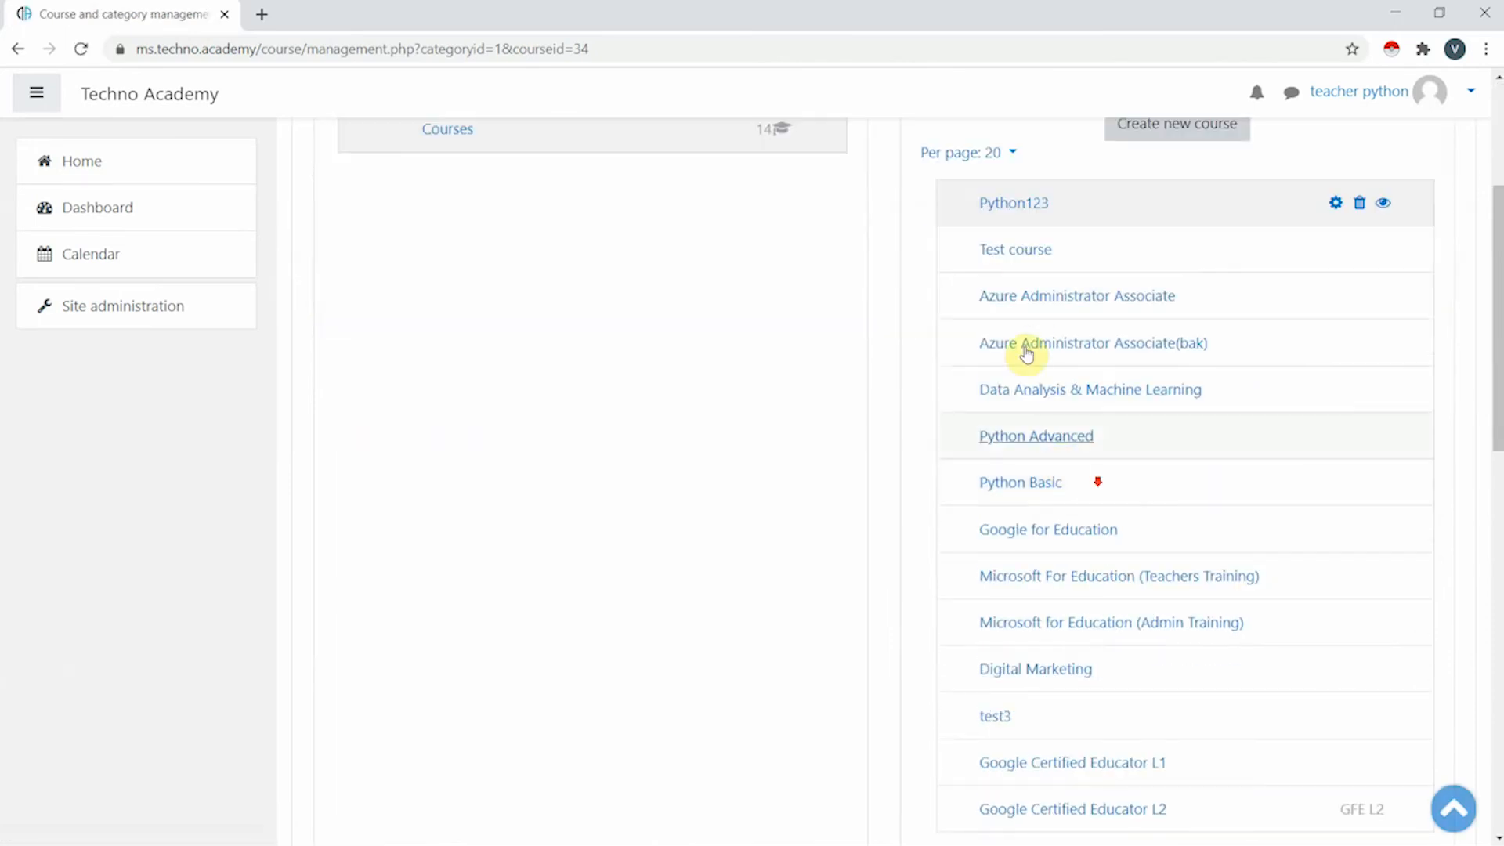
pyautogui.click(1022, 209)
pyautogui.scroll(-2, 693, 545)
pyautogui.scroll(-5, 693, 545)
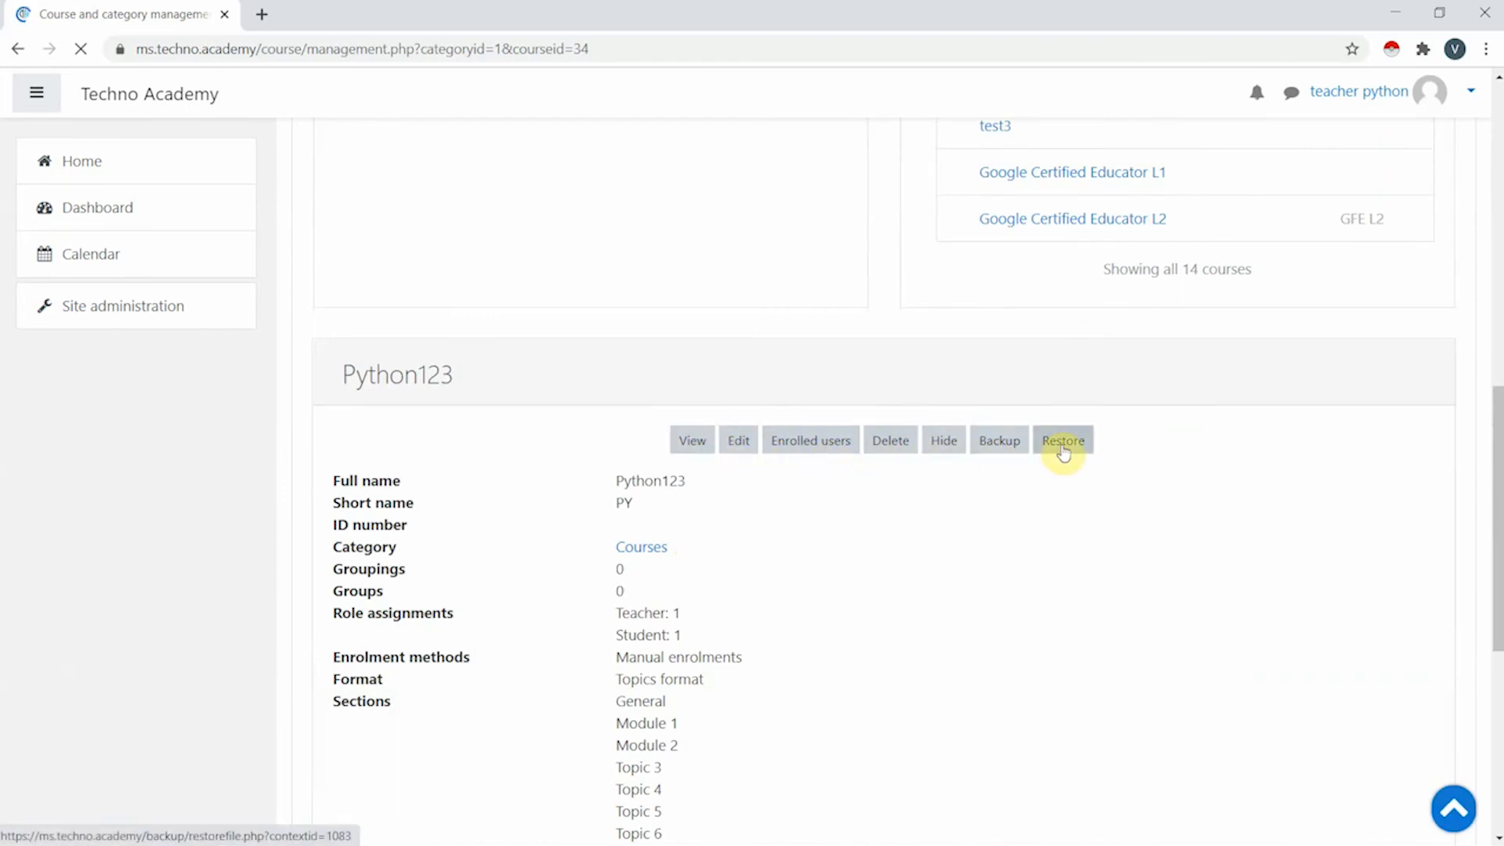
# - View the Python123 course, check its participants, then return to the course main page via PY
pyautogui.click(690, 443)
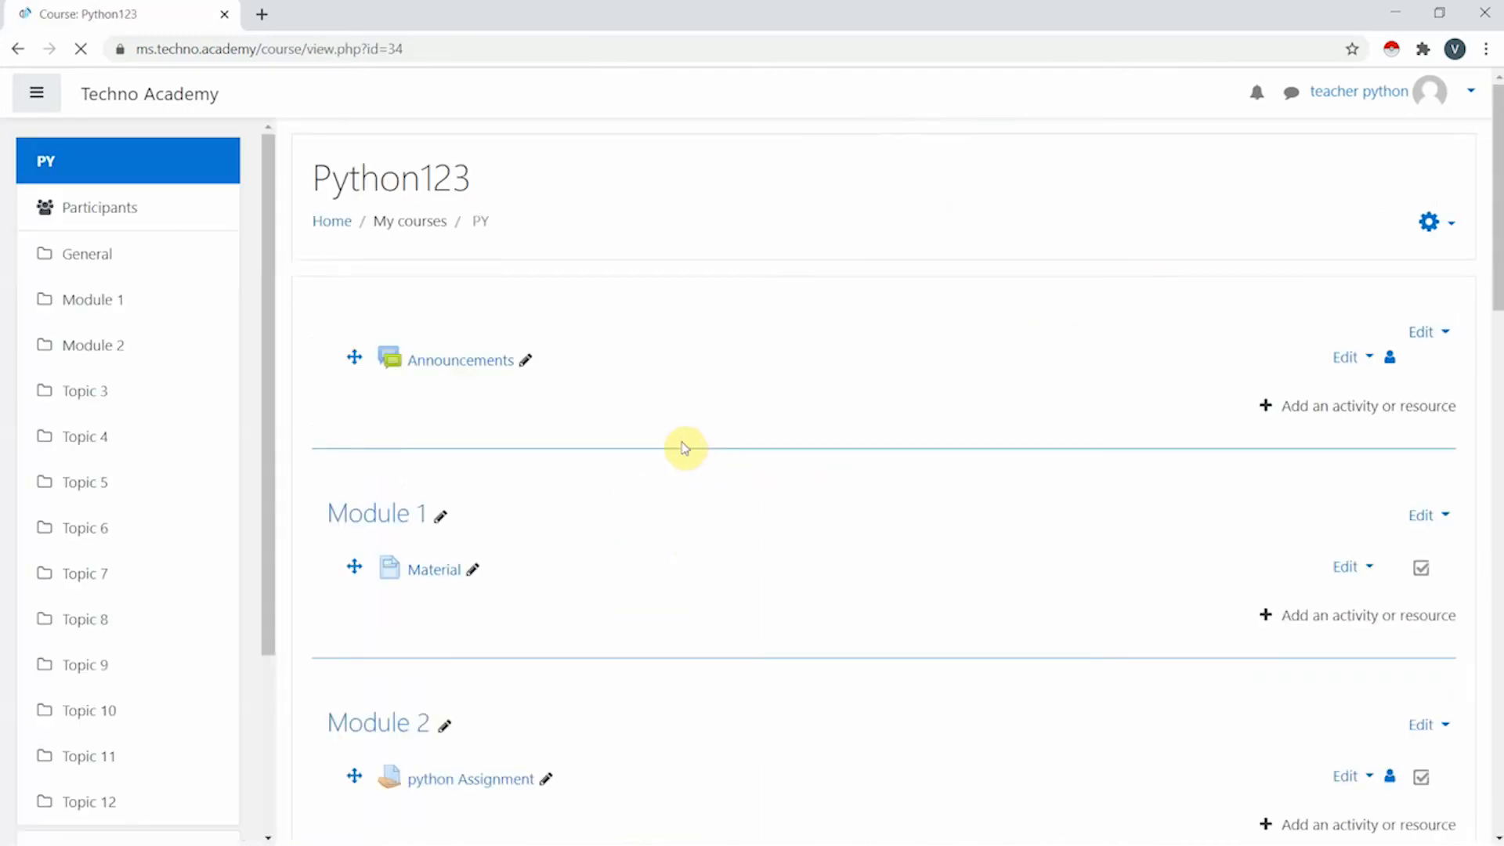
pyautogui.scroll(-7, 1437, 527)
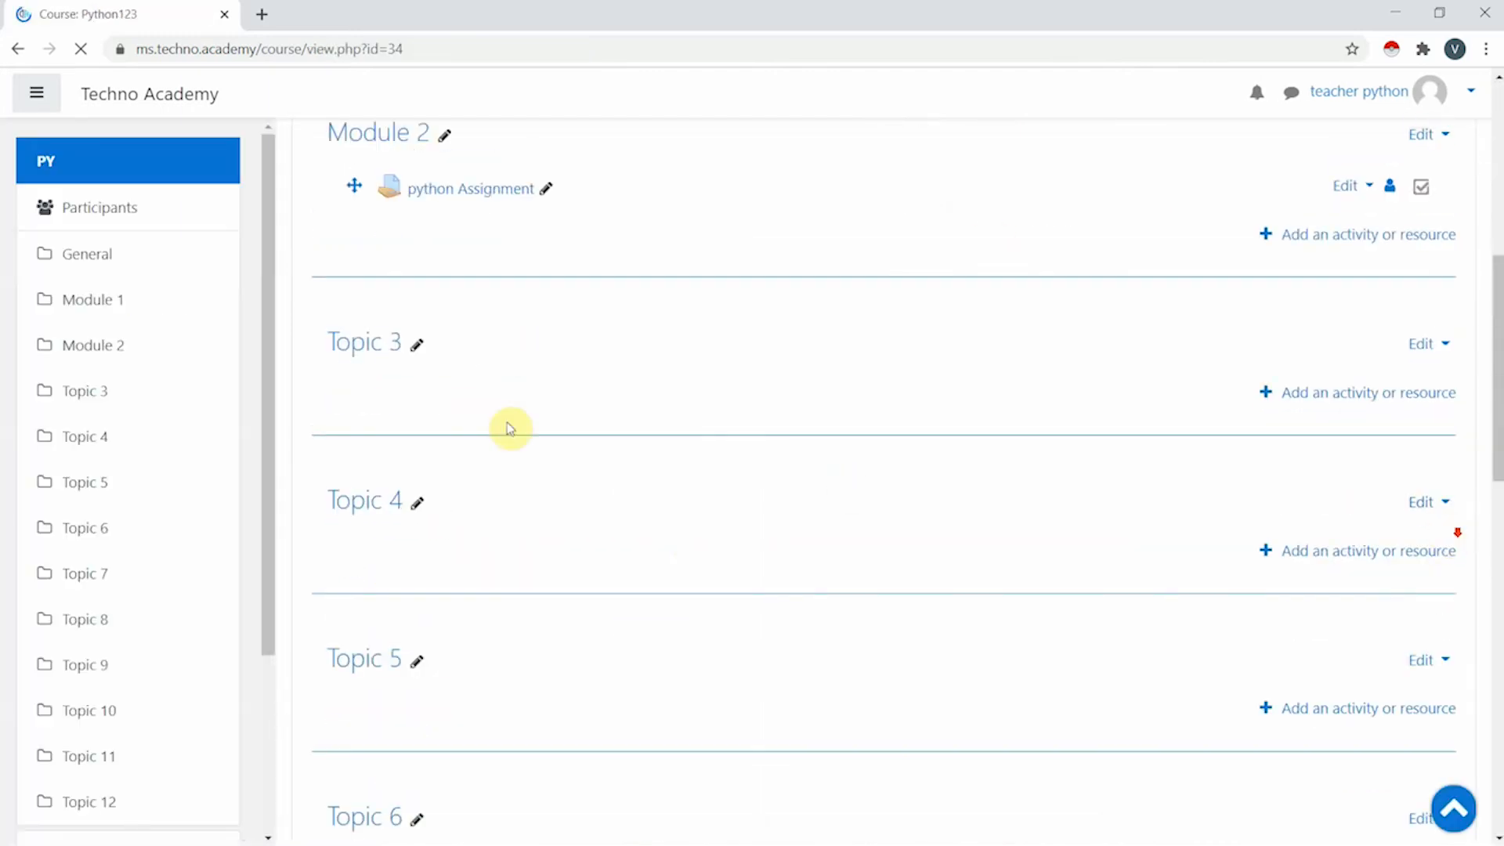
pyautogui.click(138, 205)
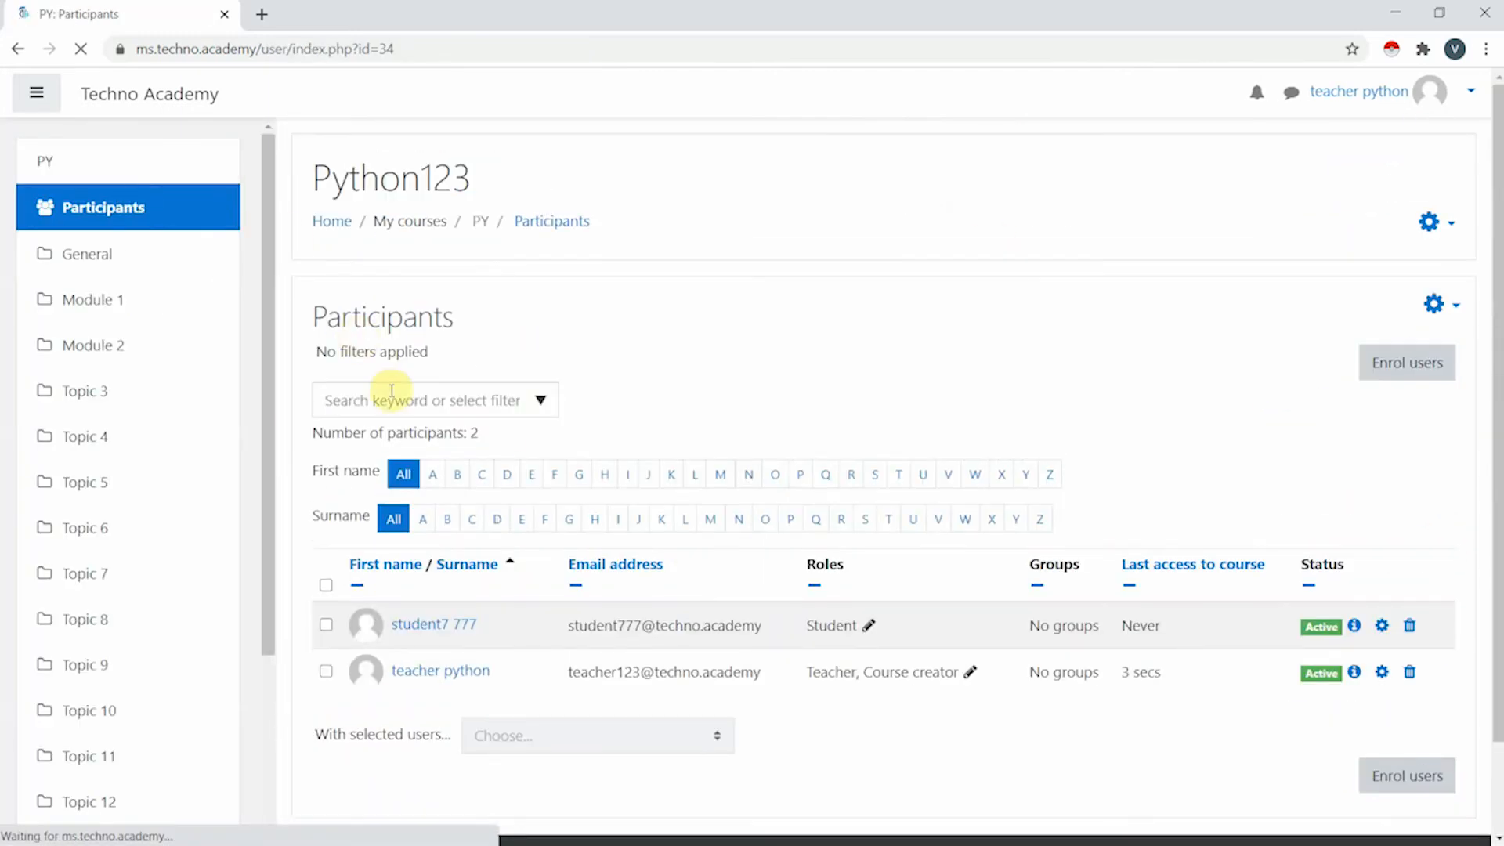
pyautogui.scroll(-1, 866, 493)
pyautogui.scroll(1, 877, 527)
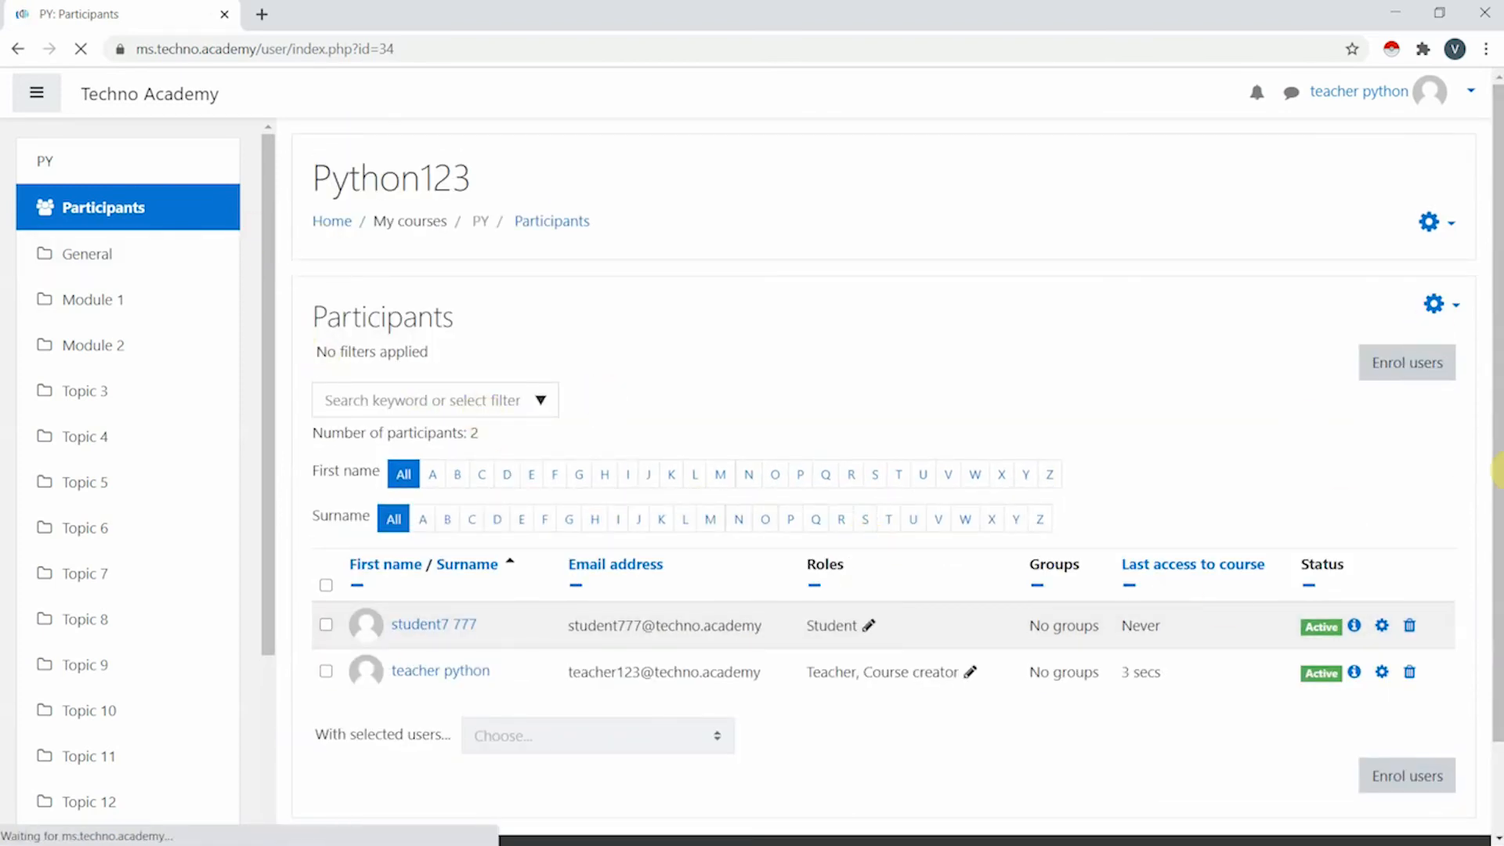
pyautogui.moveTo(269, 239); pyautogui.dragTo(285, 470)
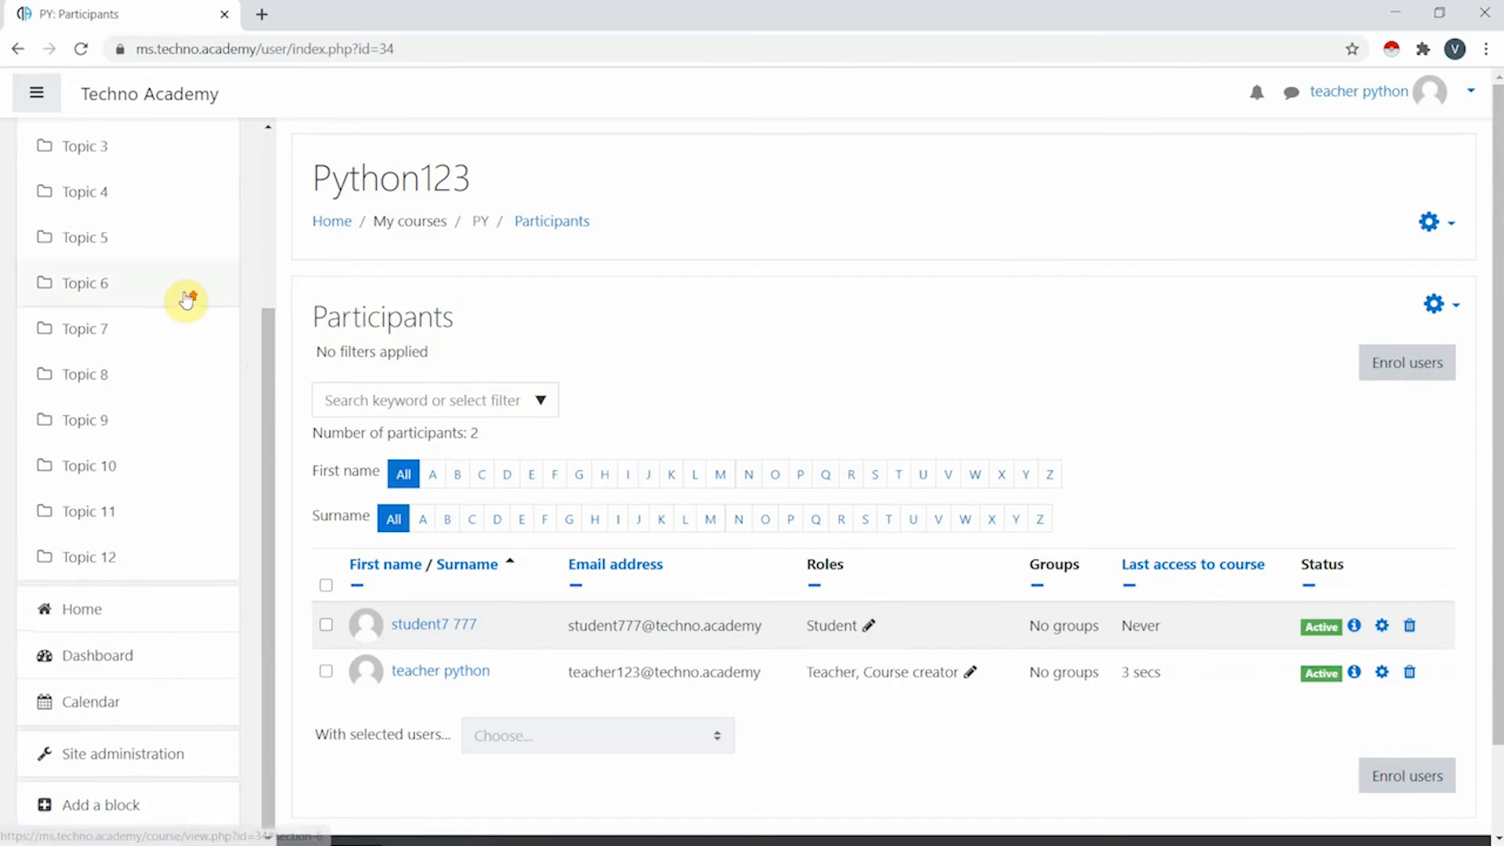
pyautogui.scroll(3, 188, 295)
pyautogui.click(87, 173)
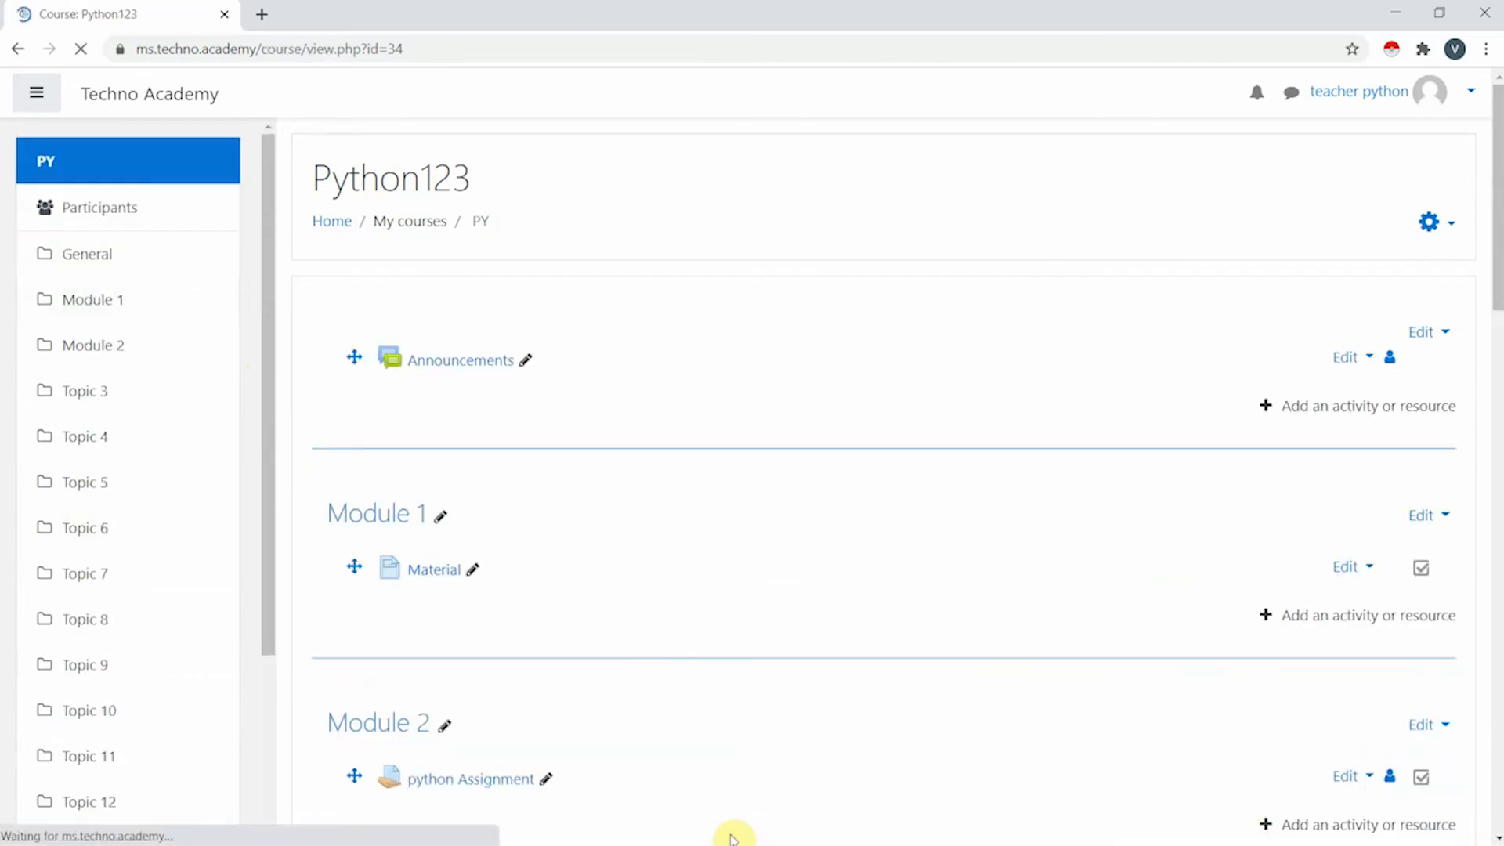
# - Go back to the site home and reopen Python123 from My courses to review Material and python Assignment
pyautogui.scroll(-5, 571, 749)
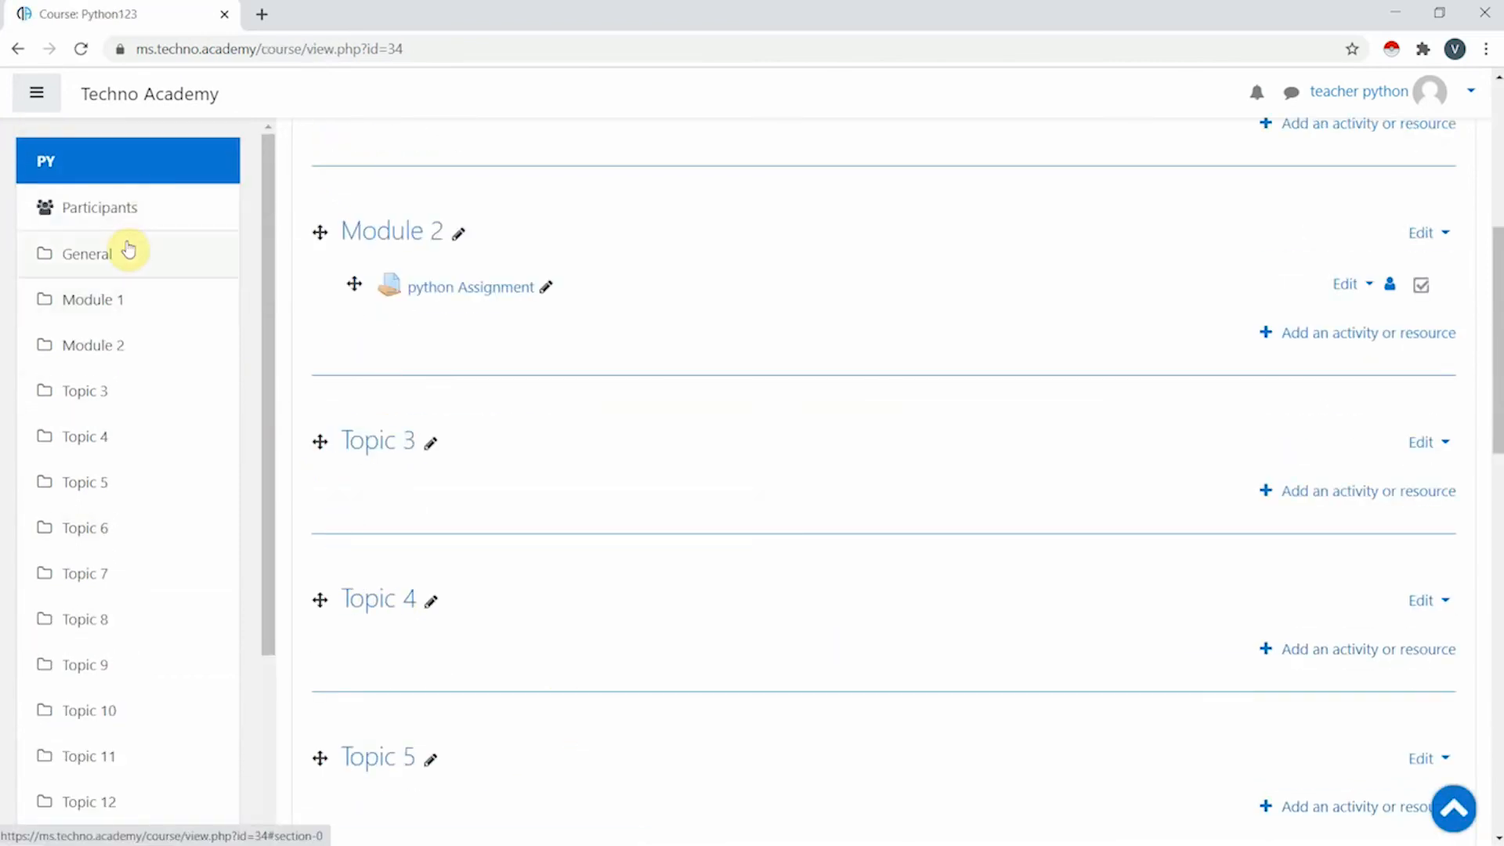
pyautogui.click(129, 249)
pyautogui.click(123, 160)
pyautogui.click(125, 93)
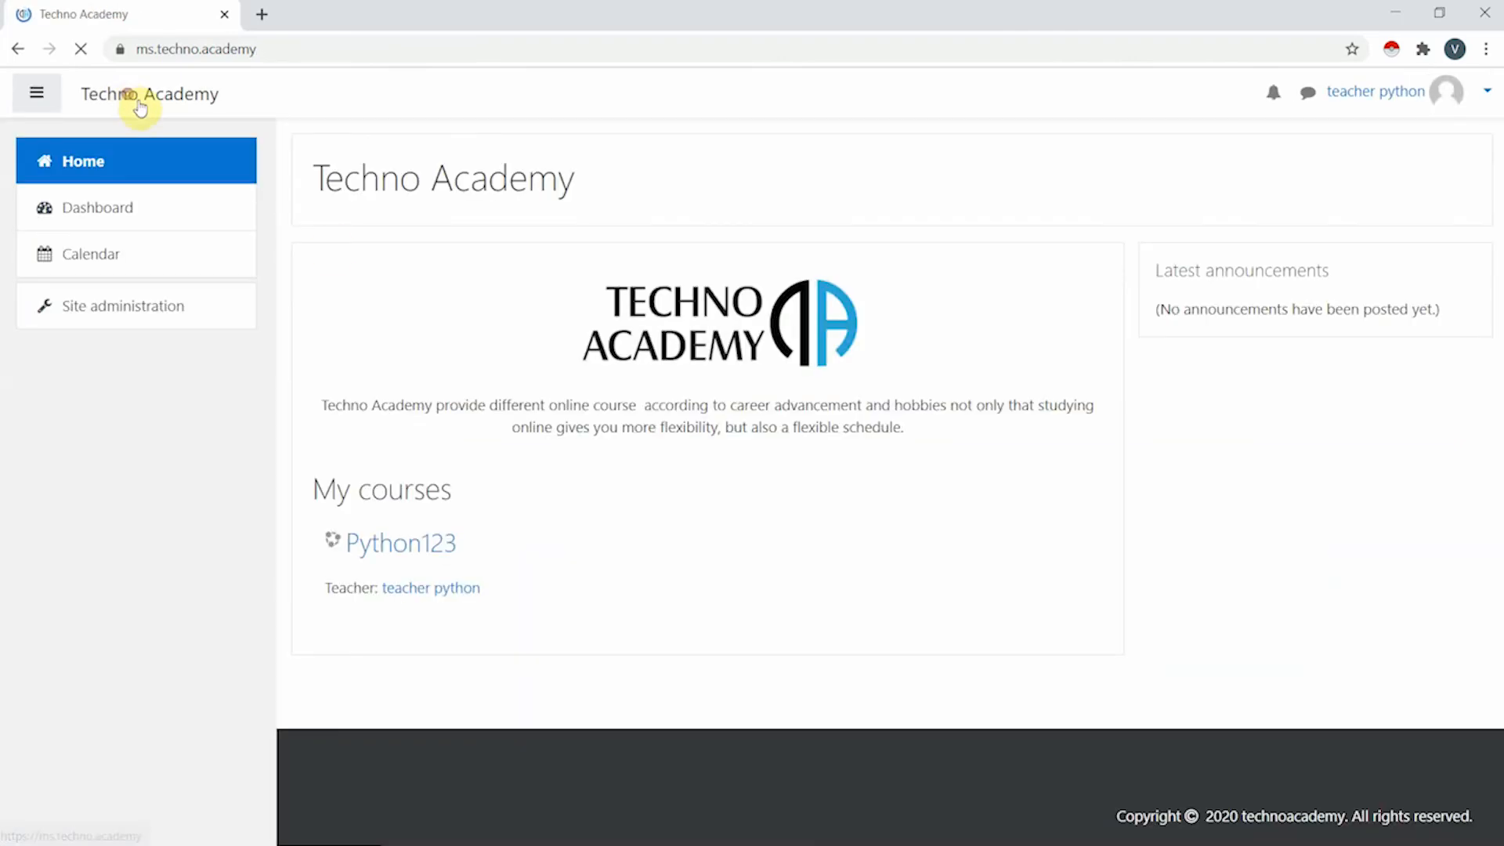
pyautogui.click(409, 538)
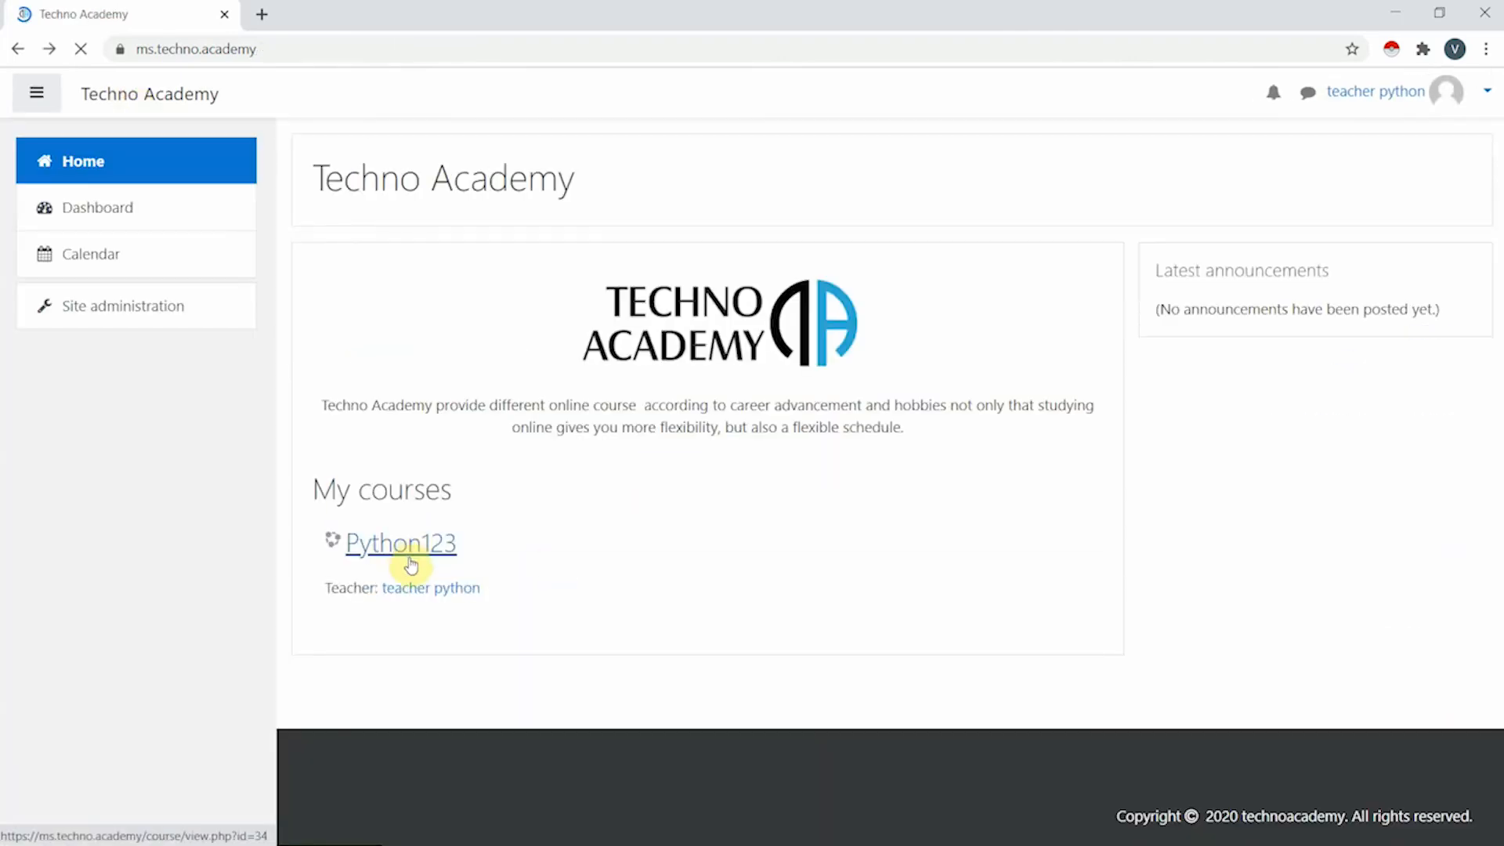
pyautogui.click(416, 549)
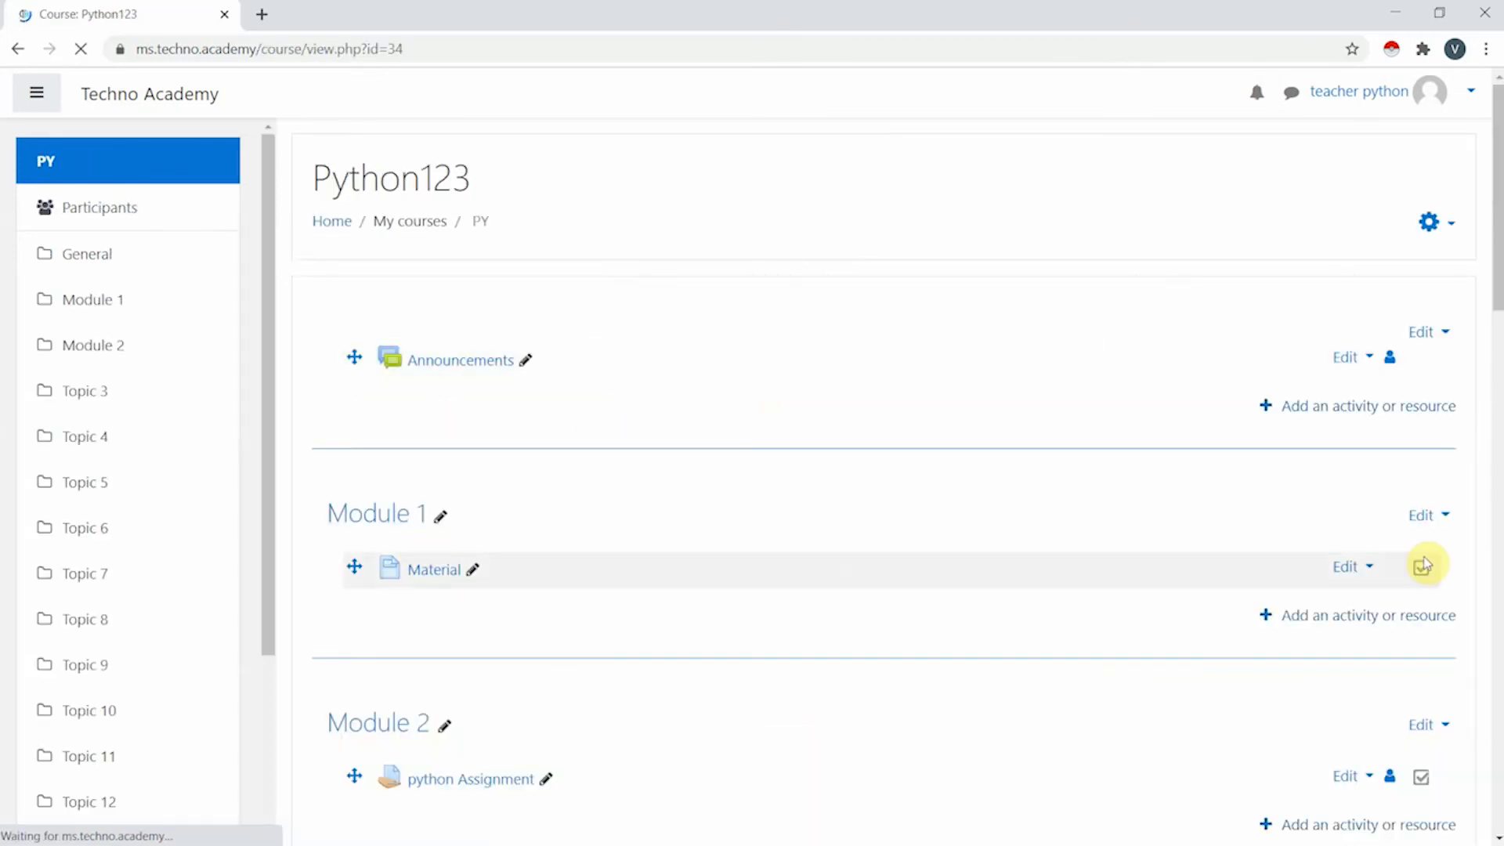
pyautogui.scroll(-8, 1131, 572)
pyautogui.scroll(-9, 1134, 564)
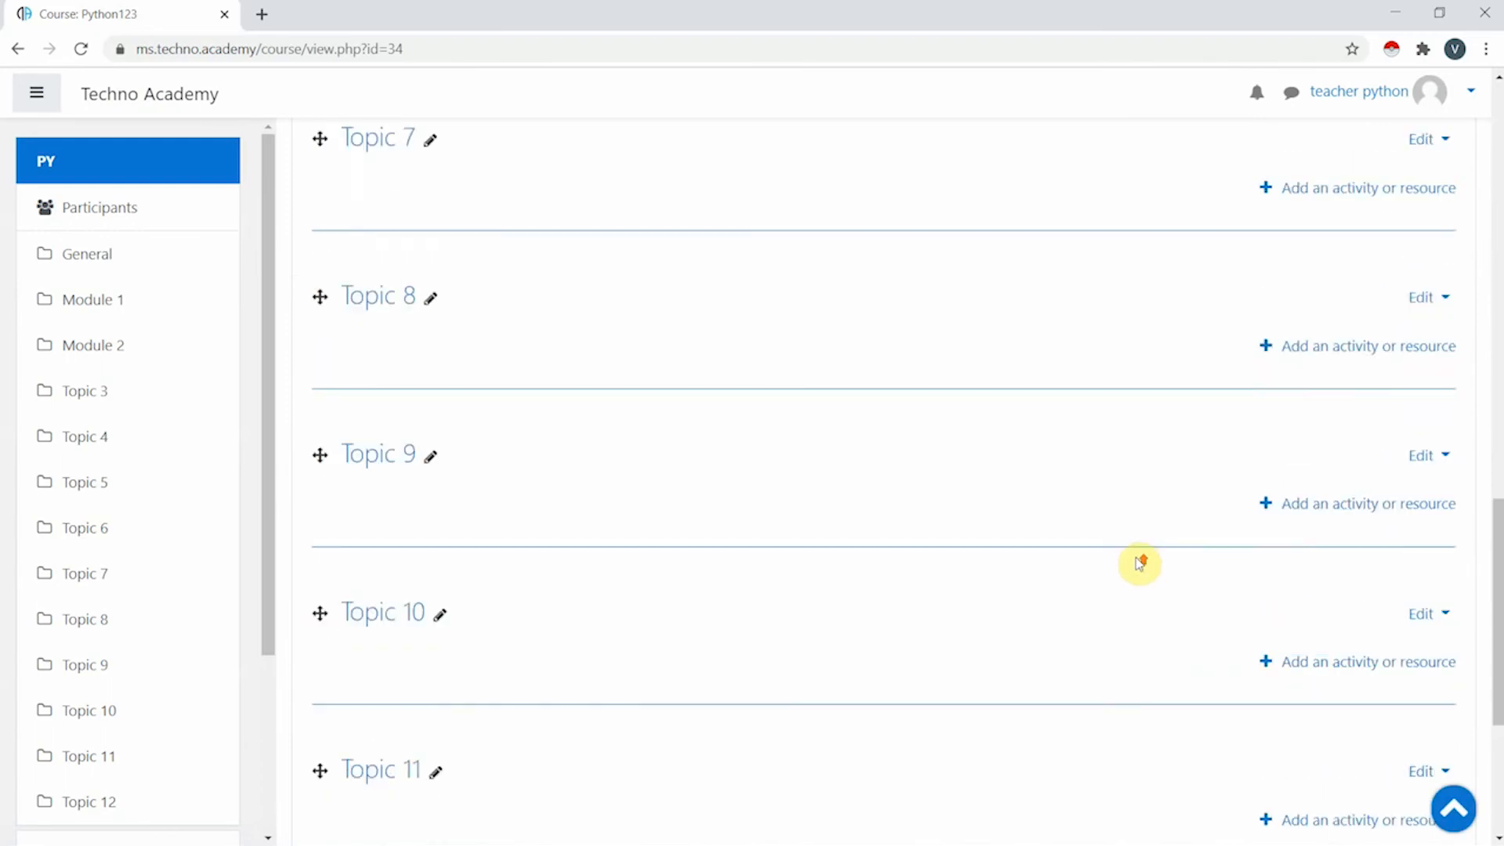
pyautogui.scroll(15, 1134, 564)
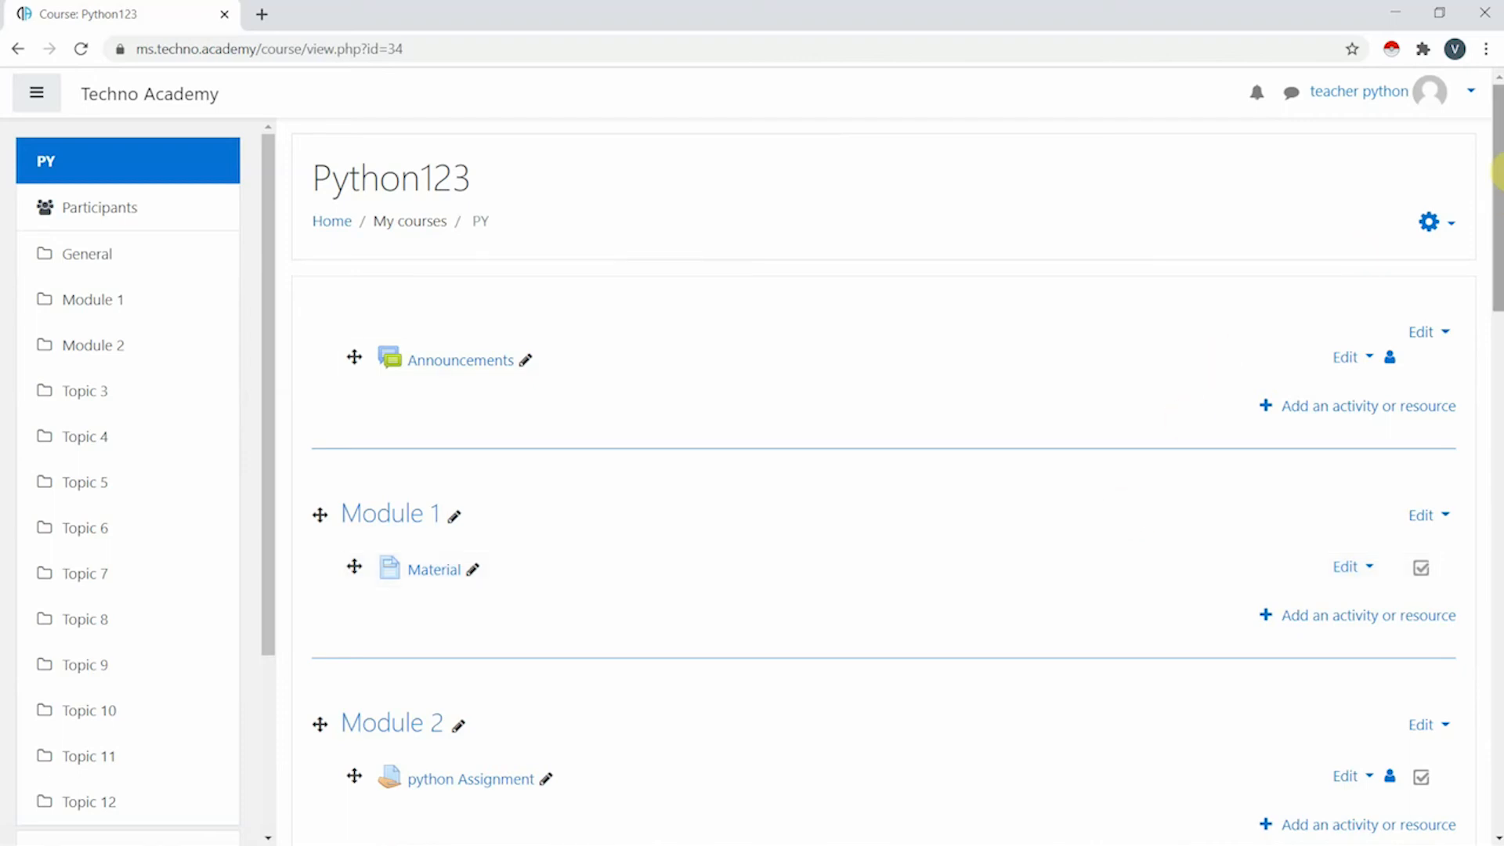
# - Log out of the teacher account and log in with the saved student username
pyautogui.click(1396, 98)
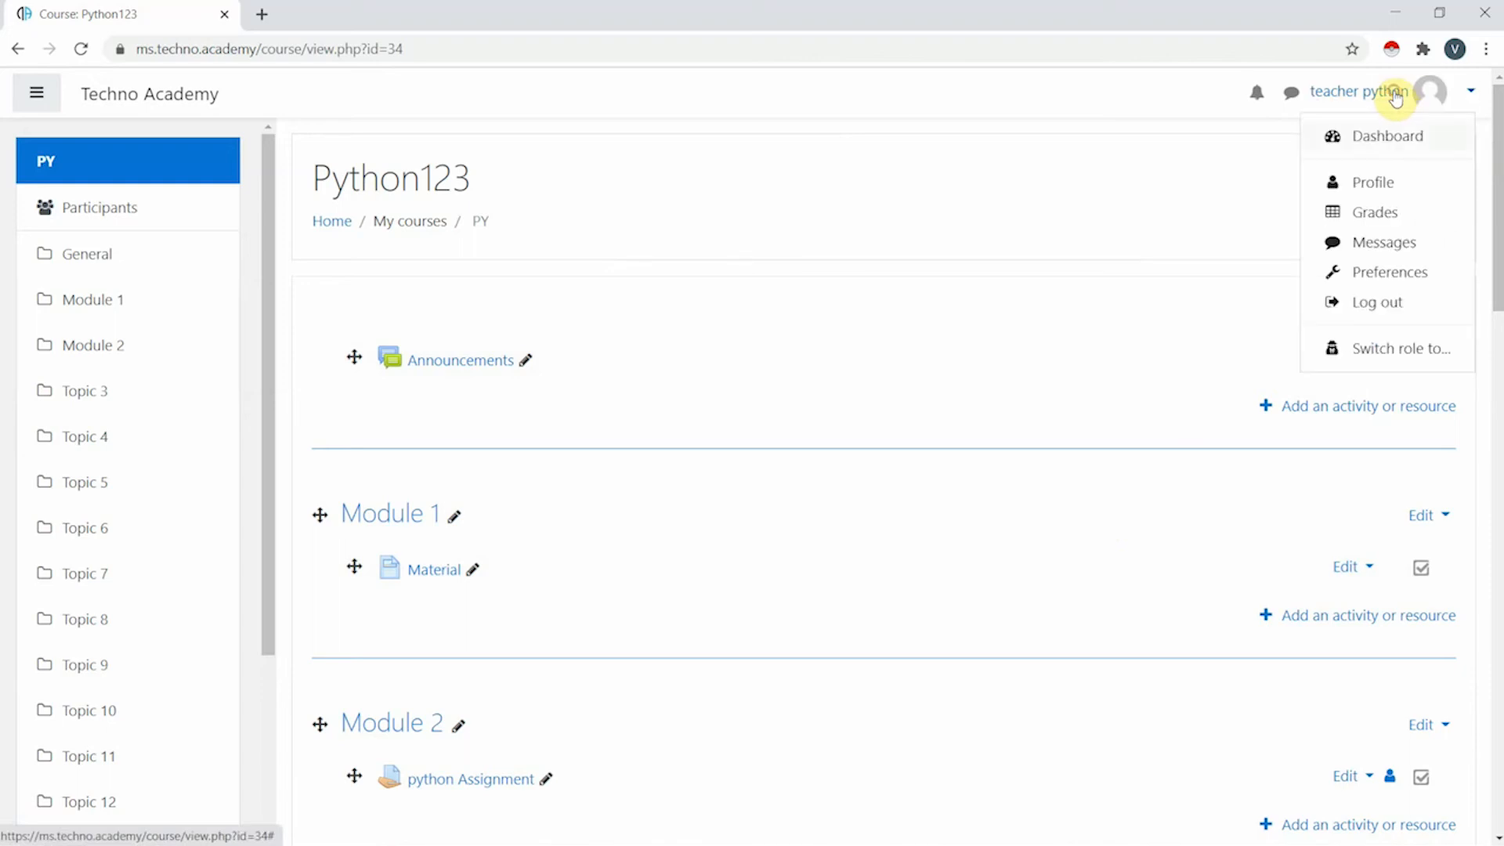
pyautogui.click(1383, 306)
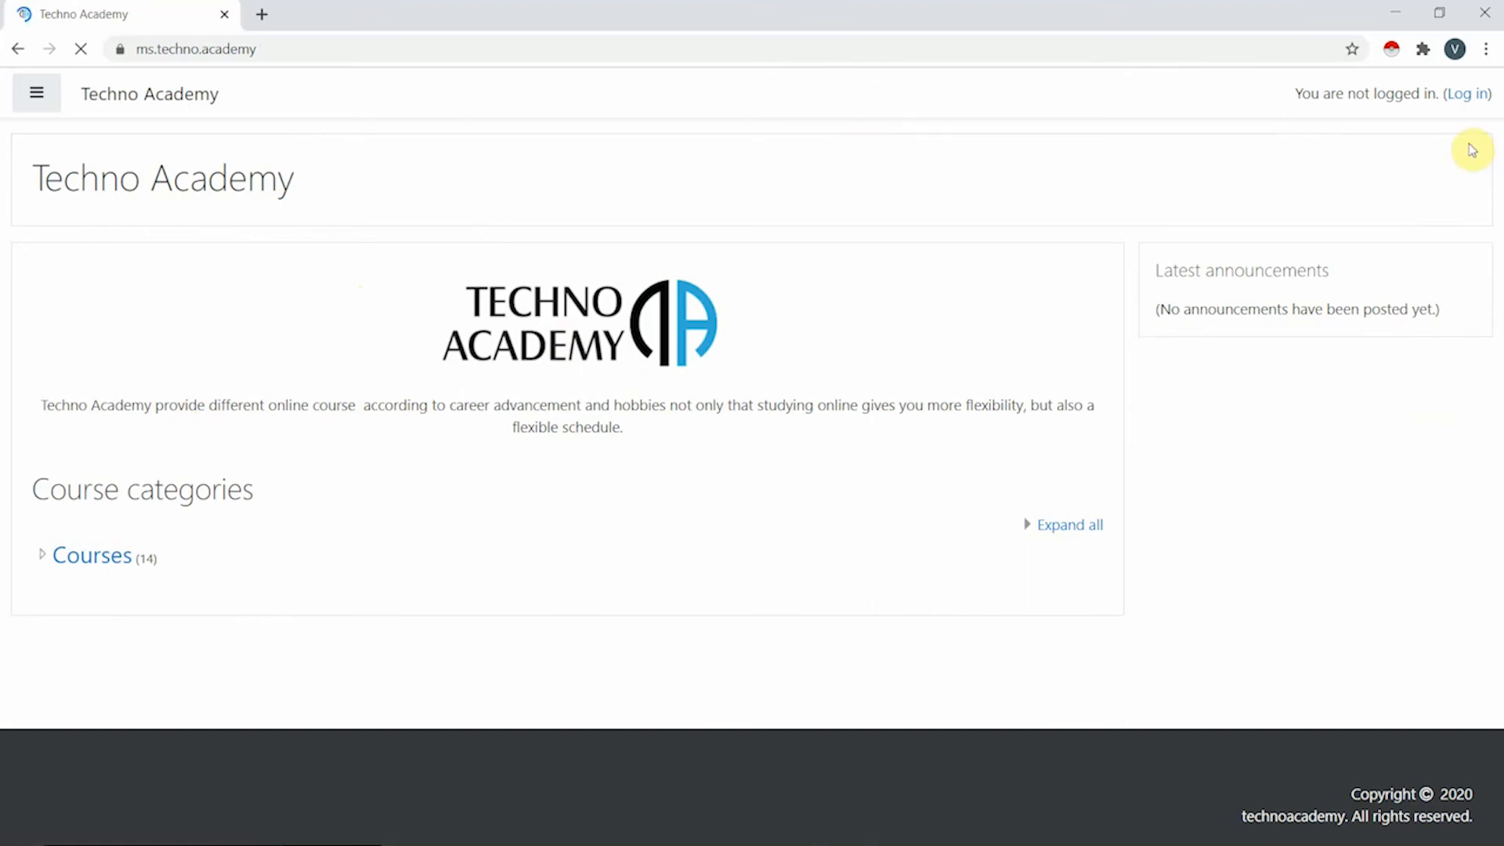
pyautogui.click(1474, 100)
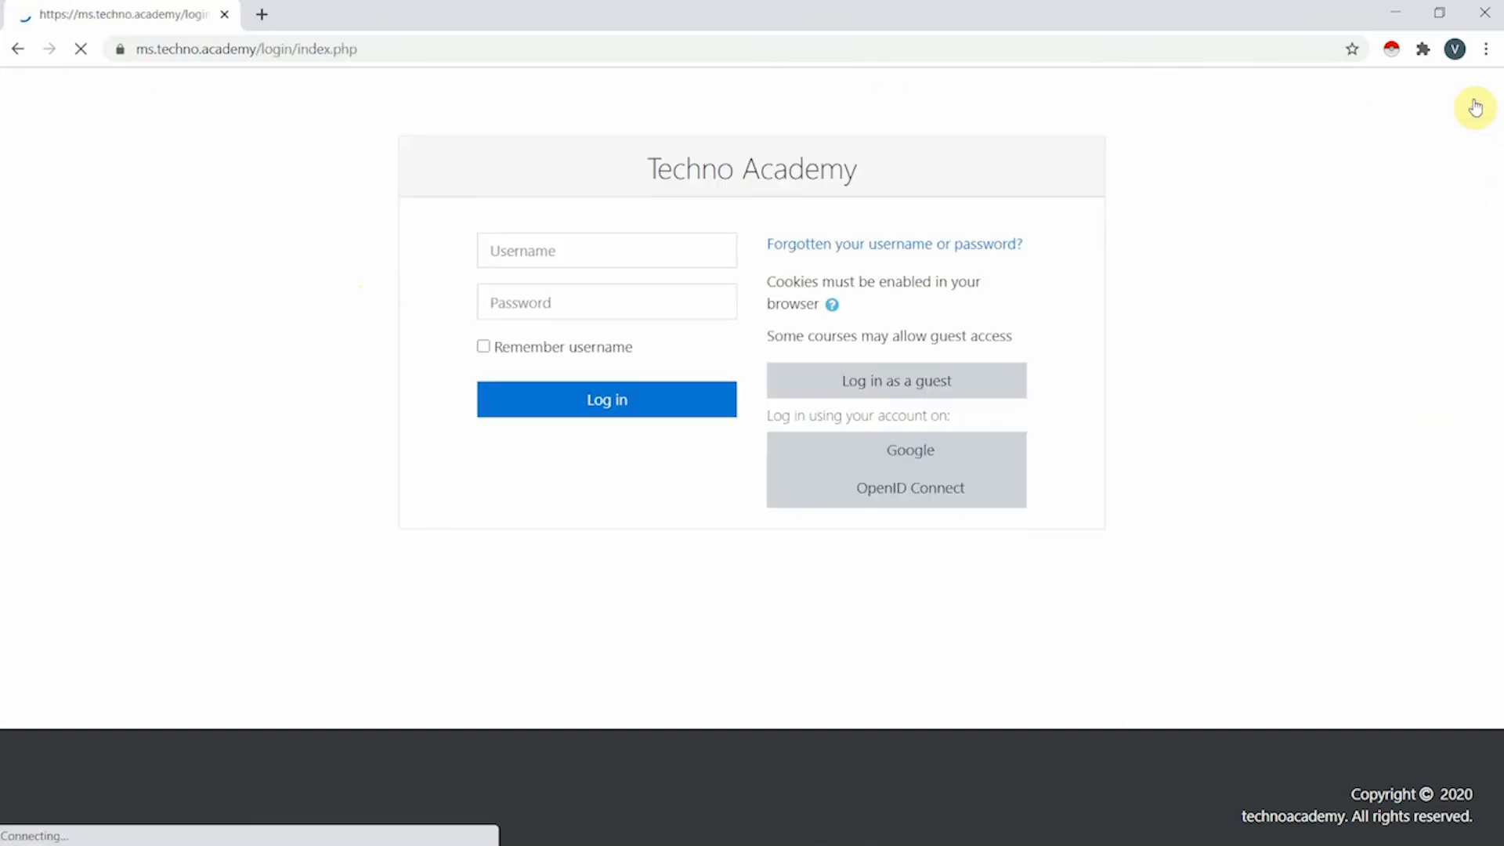
pyautogui.click(590, 259)
pyautogui.write('student7')
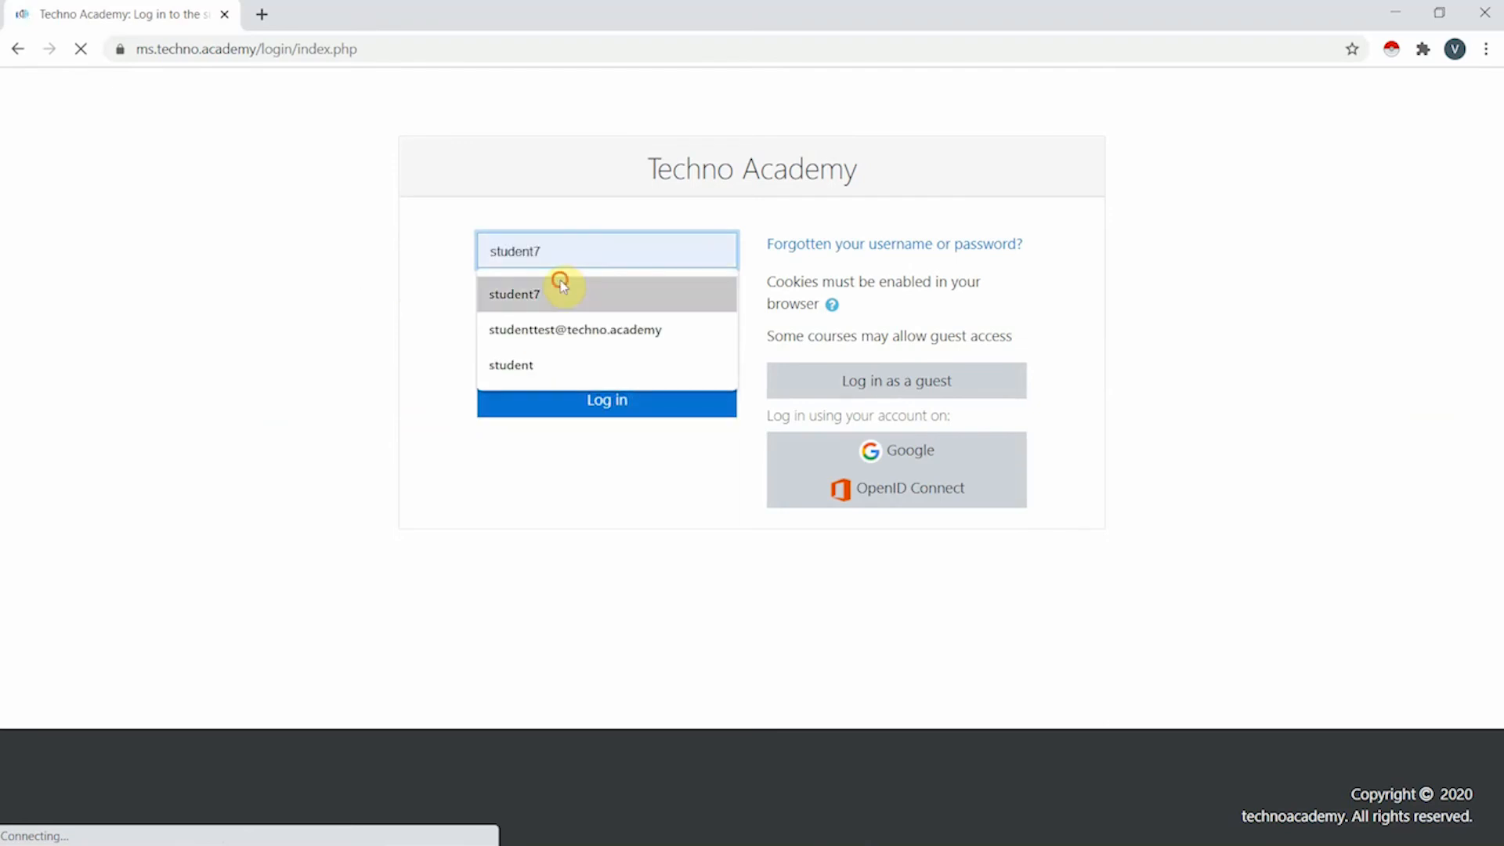
pyautogui.click(560, 294)
pyautogui.click(553, 306)
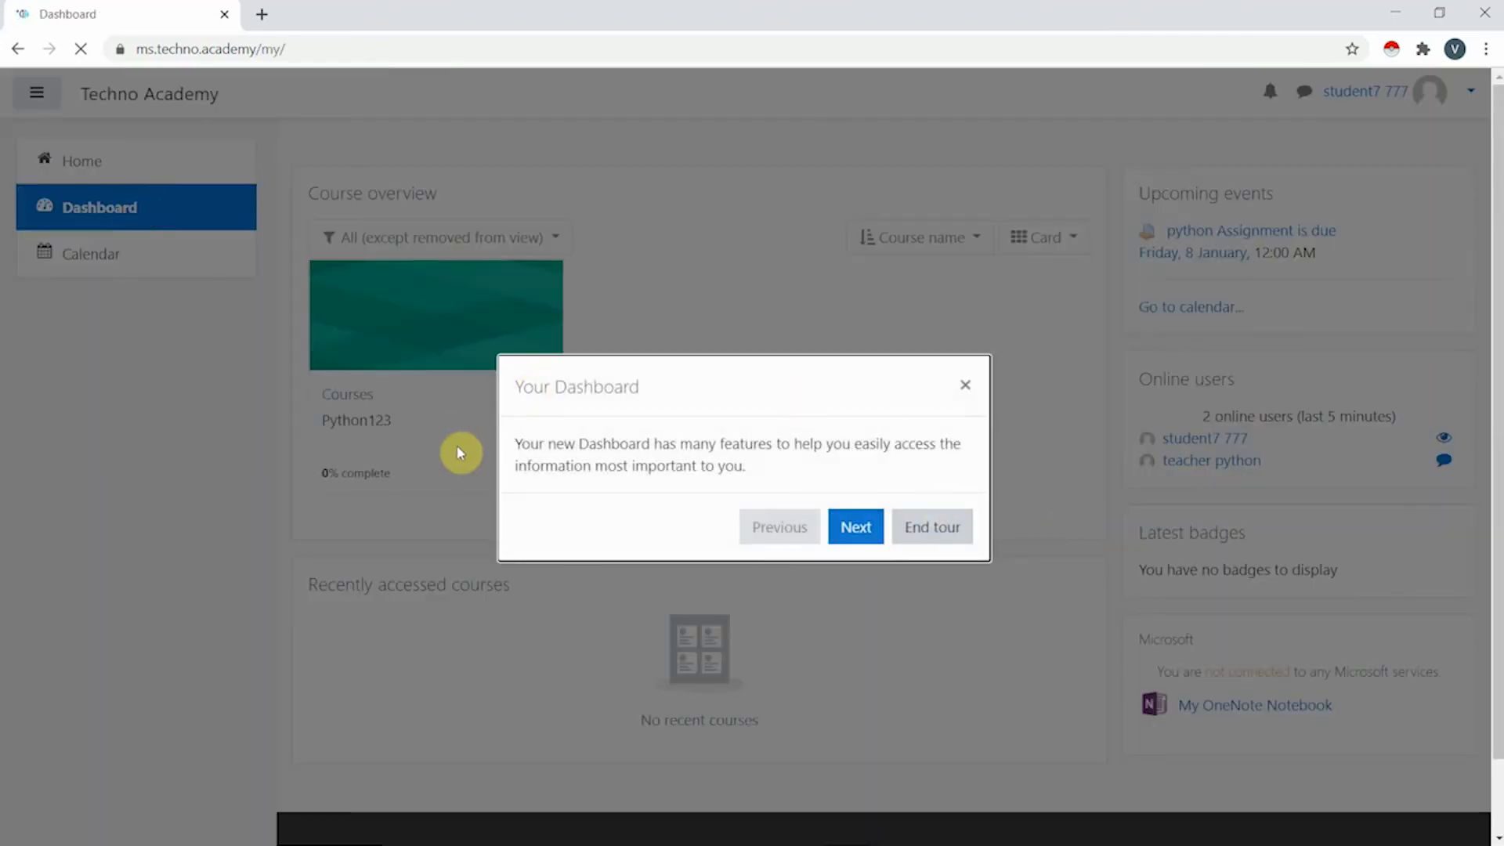
# - Close the 'Your Dashboard' welcome tour and scroll through the student's dashboard blocks
pyautogui.click(966, 384)
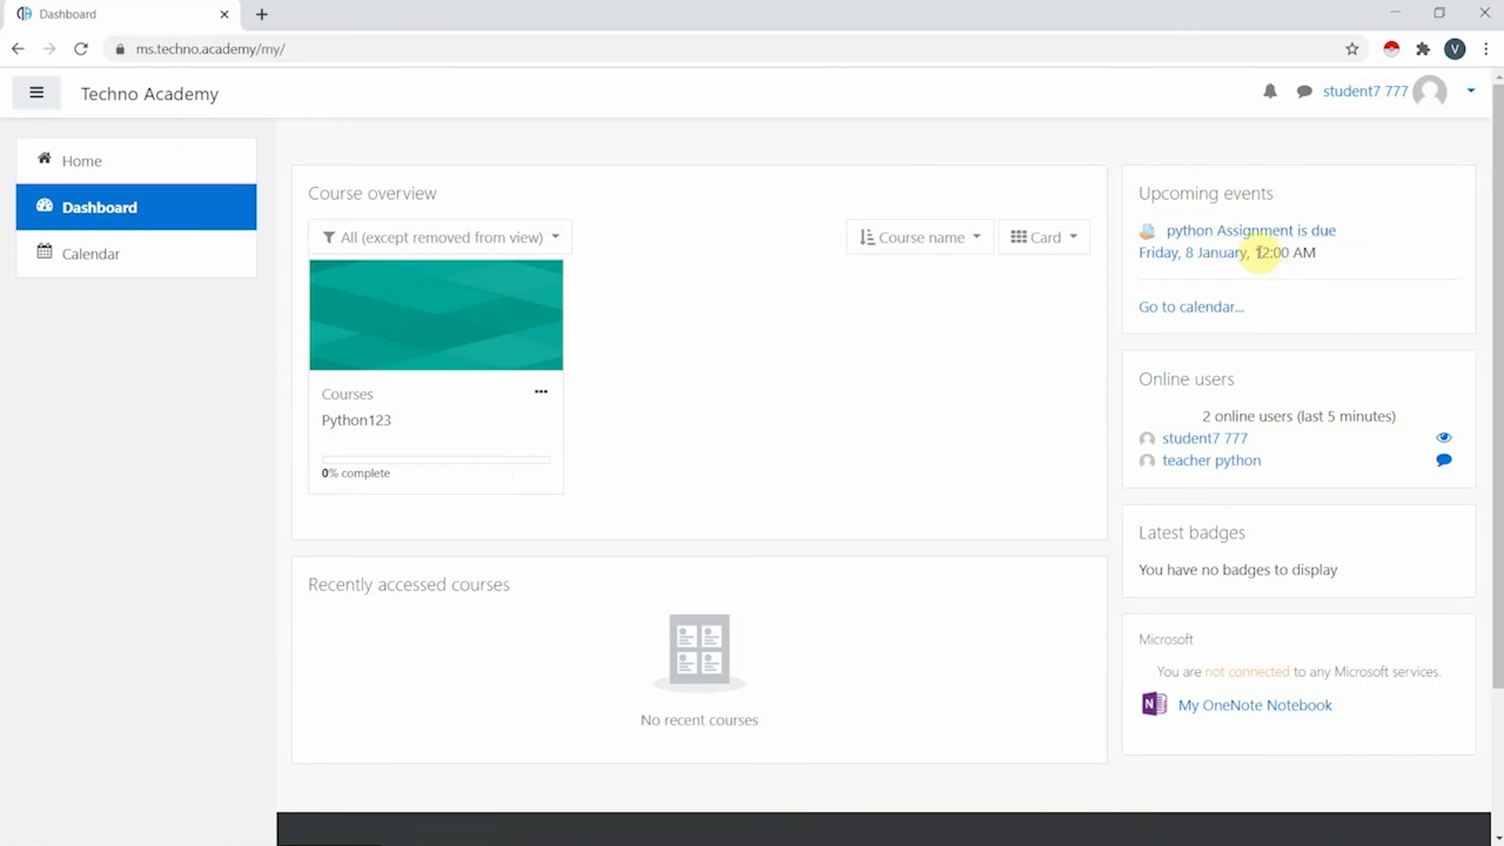
pyautogui.scroll(-3, 1264, 249)
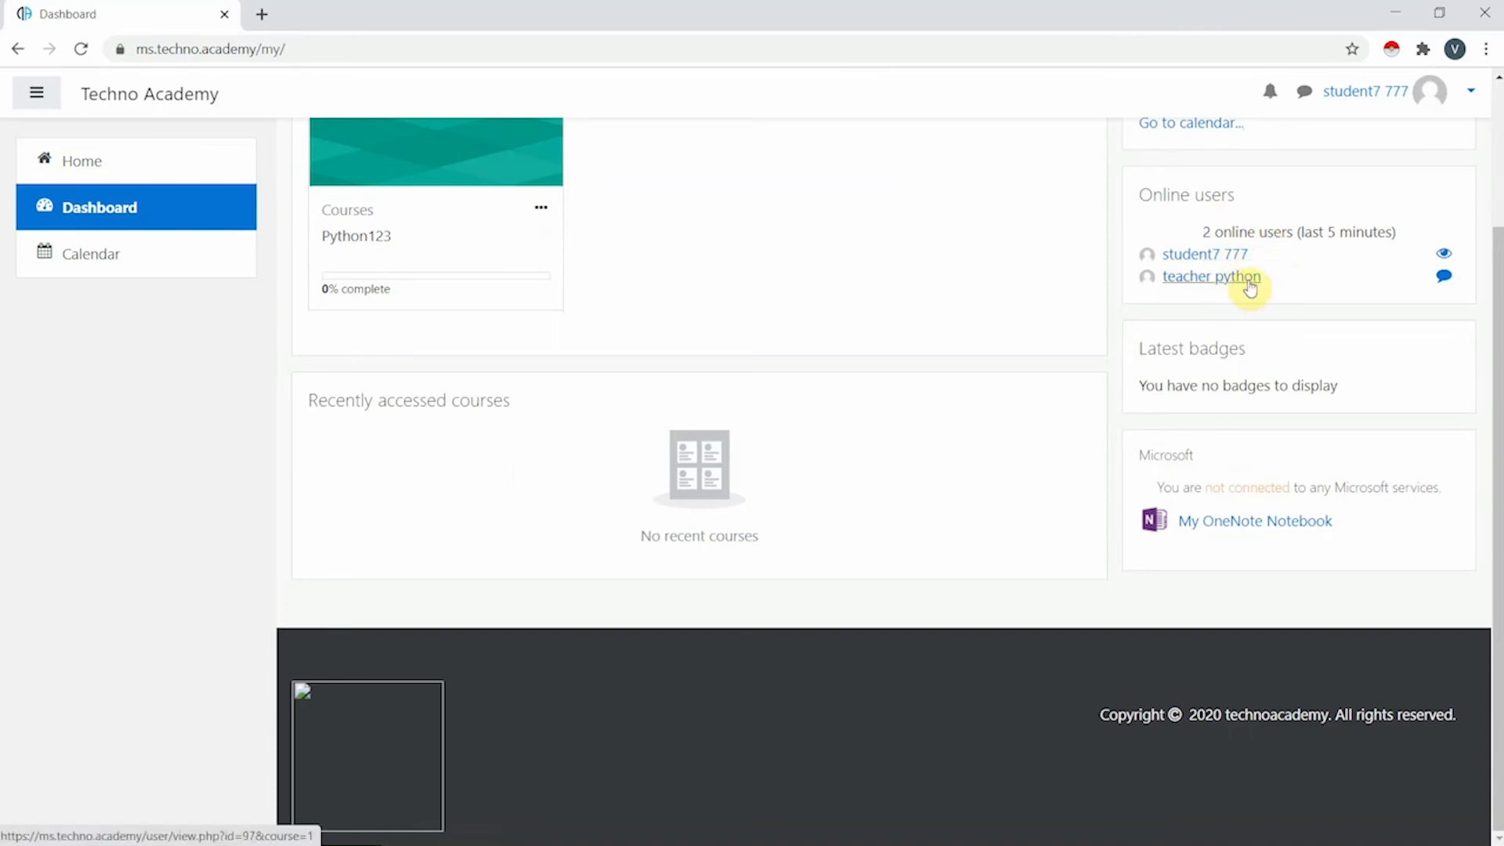
pyautogui.moveTo(1246, 288)
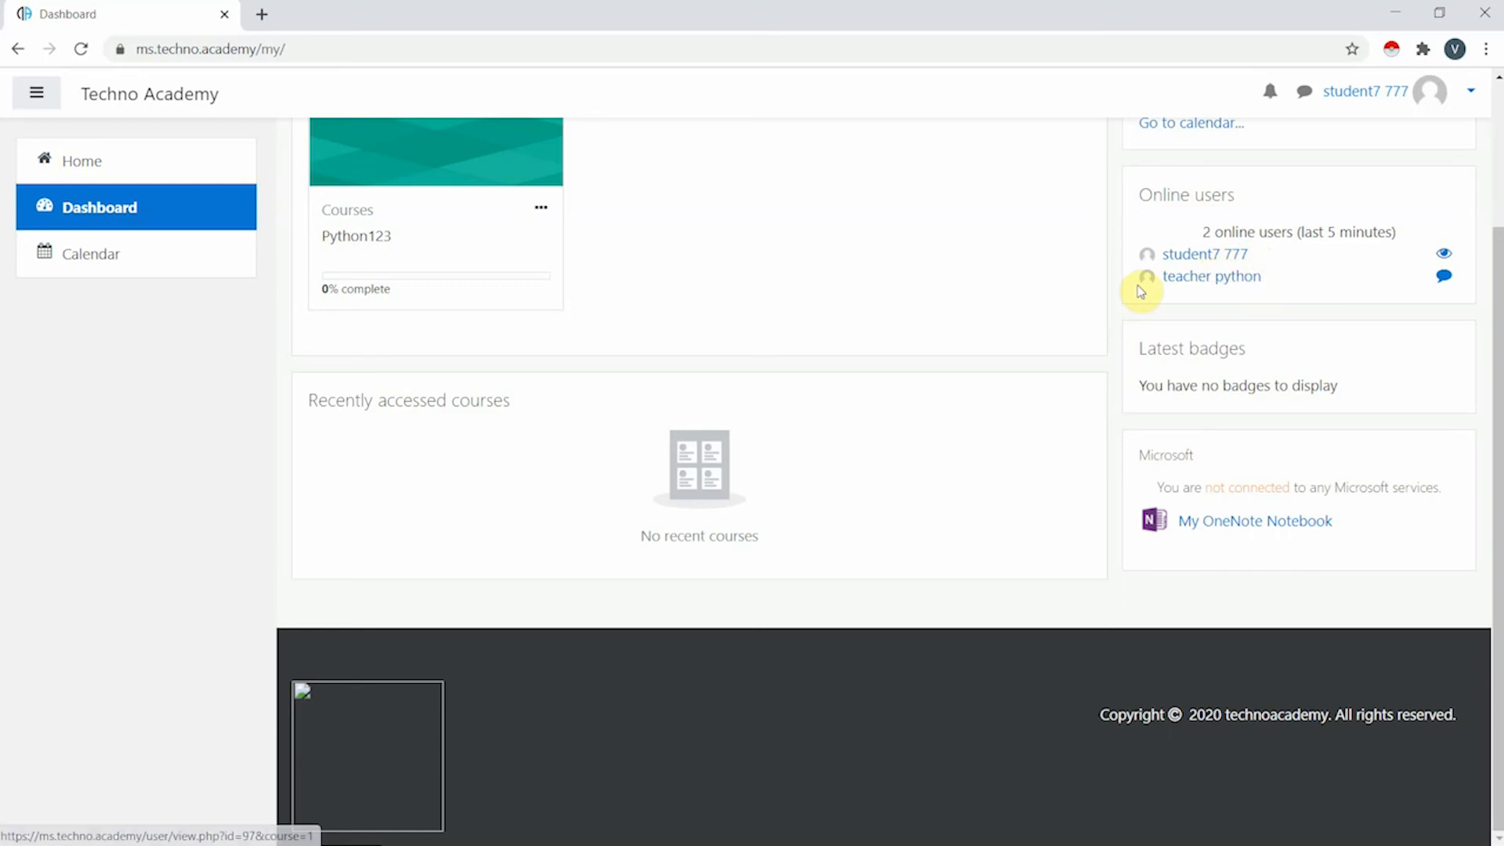
pyautogui.scroll(2, 1141, 290)
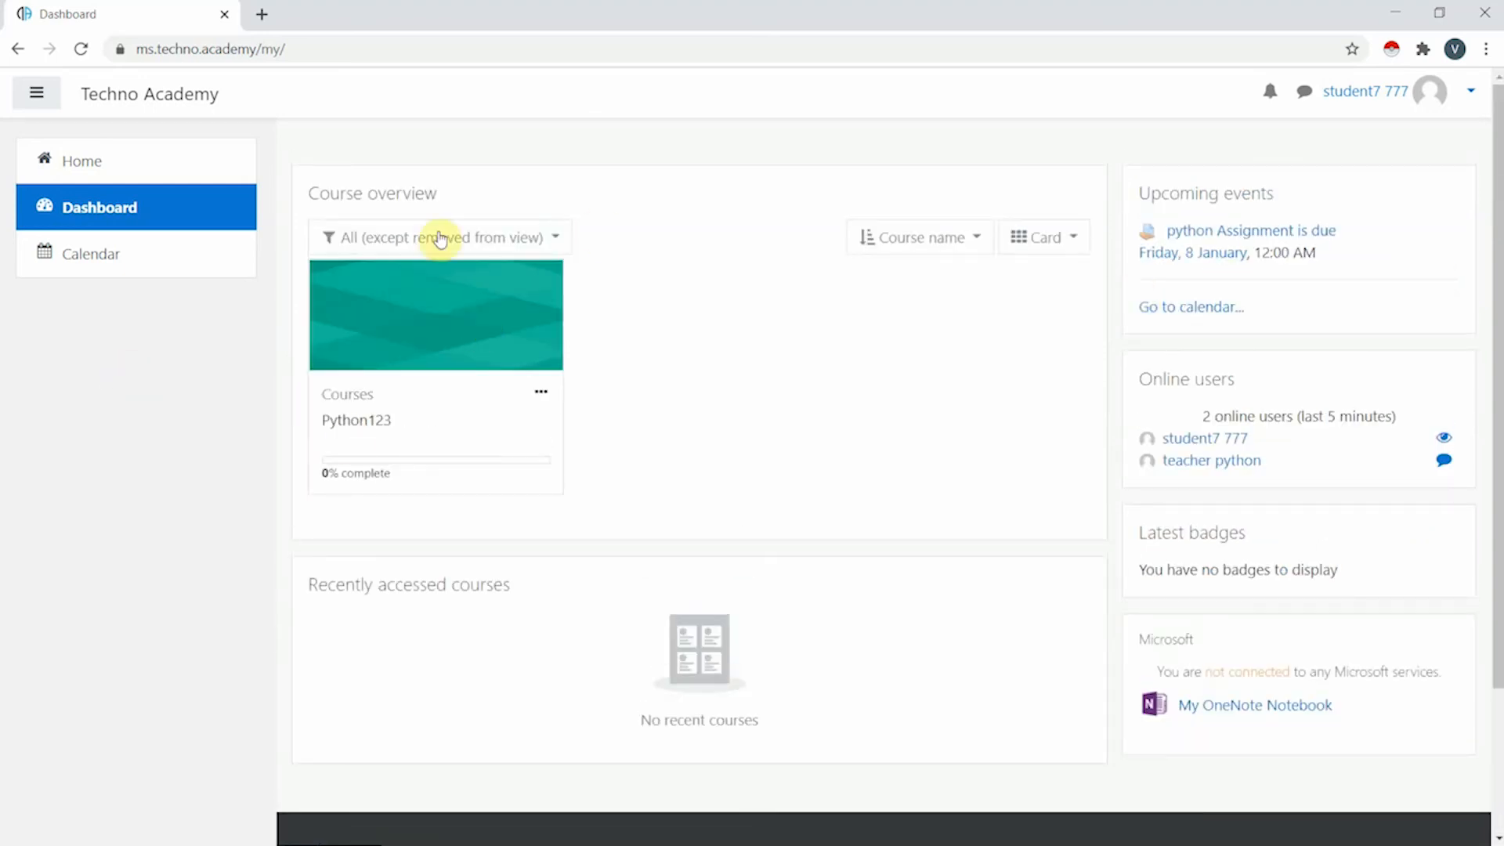
# - Open the calendar and find the python Assignment event on Friday 8 January 2021
pyautogui.click(168, 207)
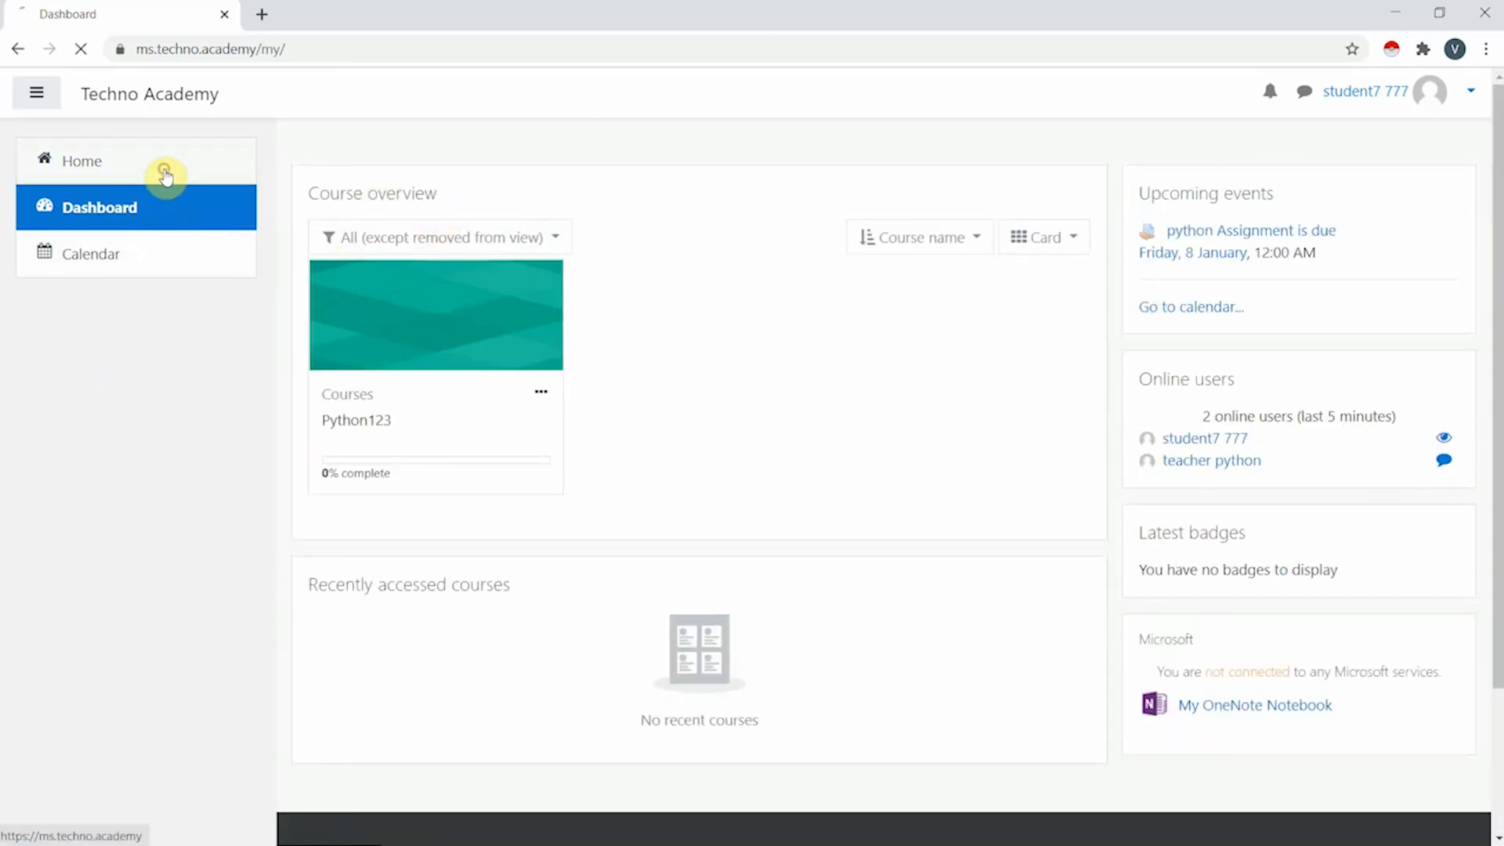
pyautogui.click(164, 174)
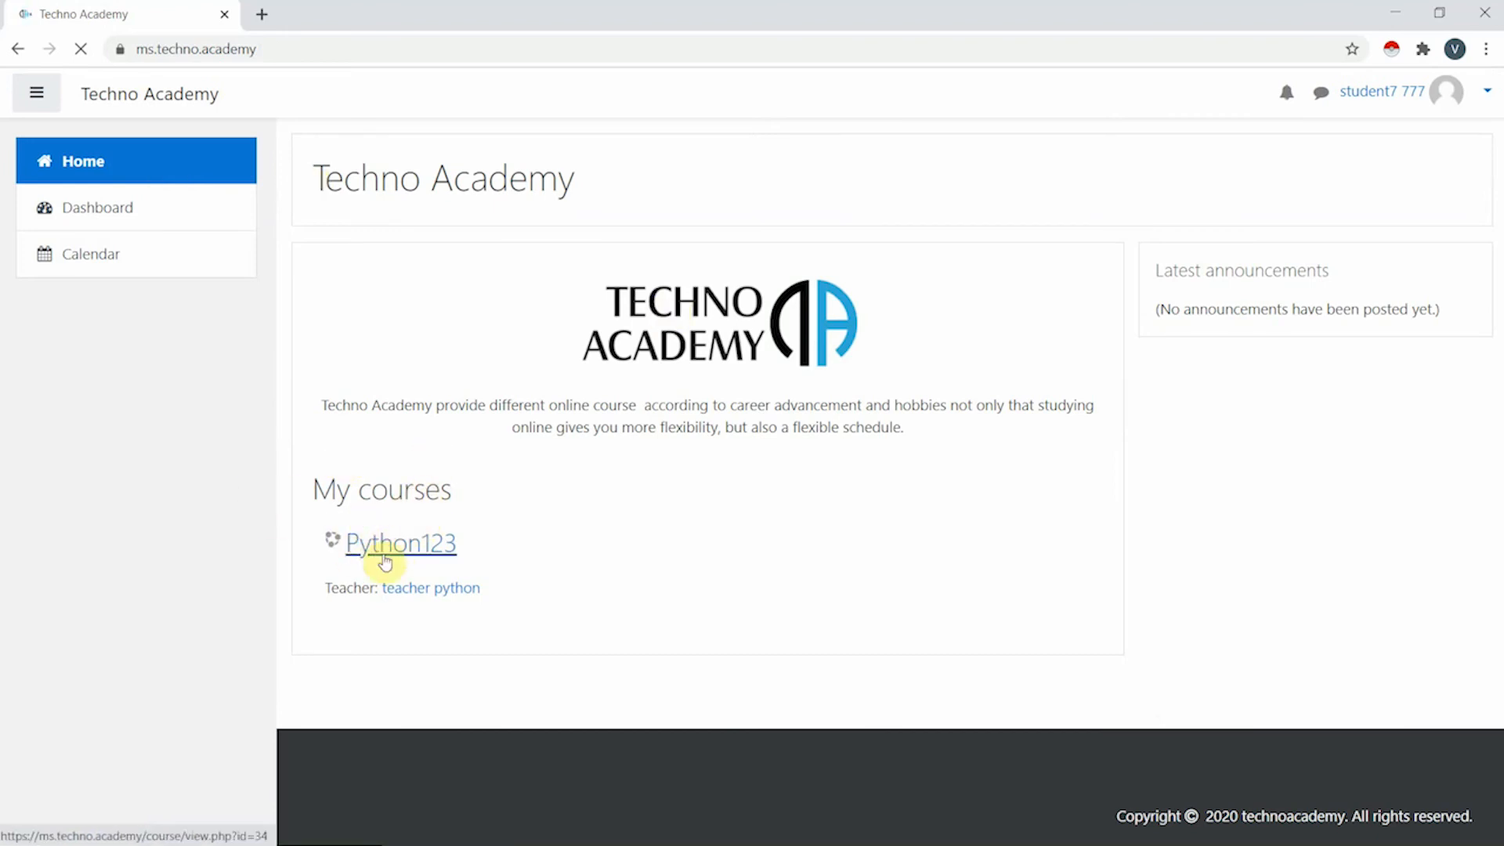
pyautogui.click(180, 262)
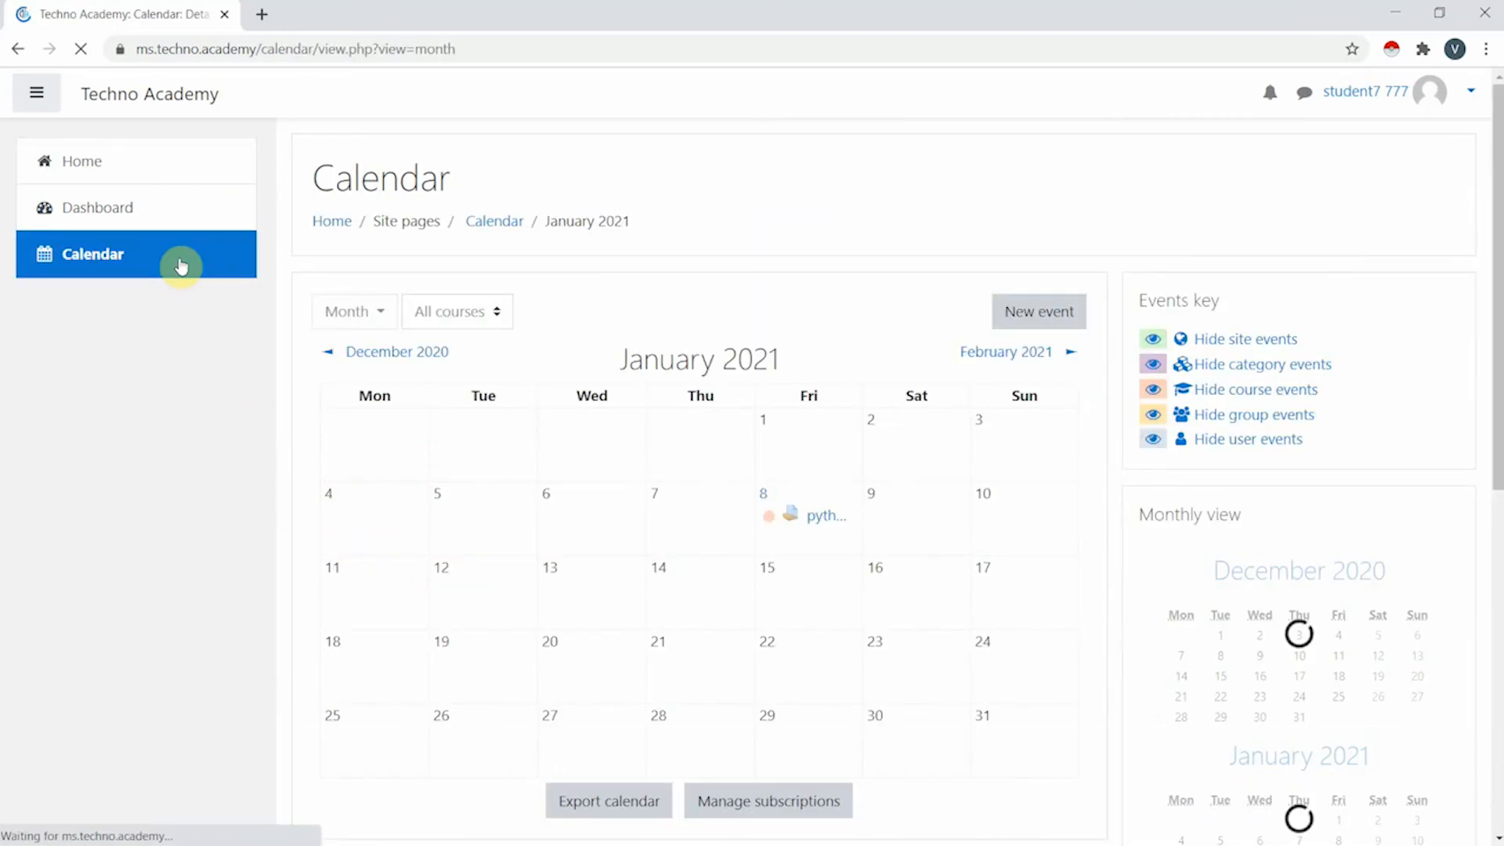
pyautogui.scroll(-3, 830, 376)
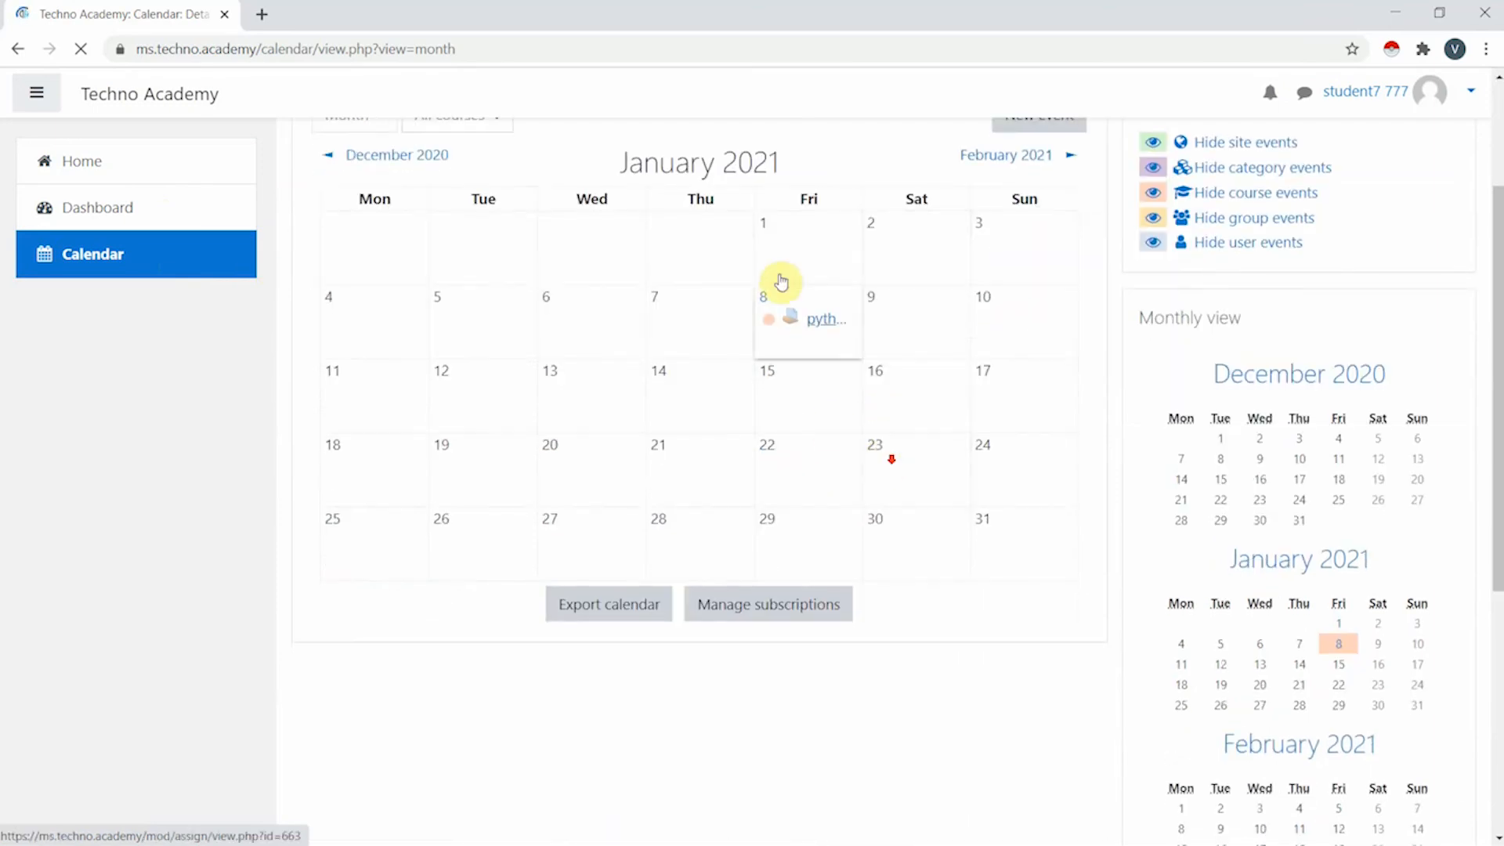
pyautogui.click(820, 337)
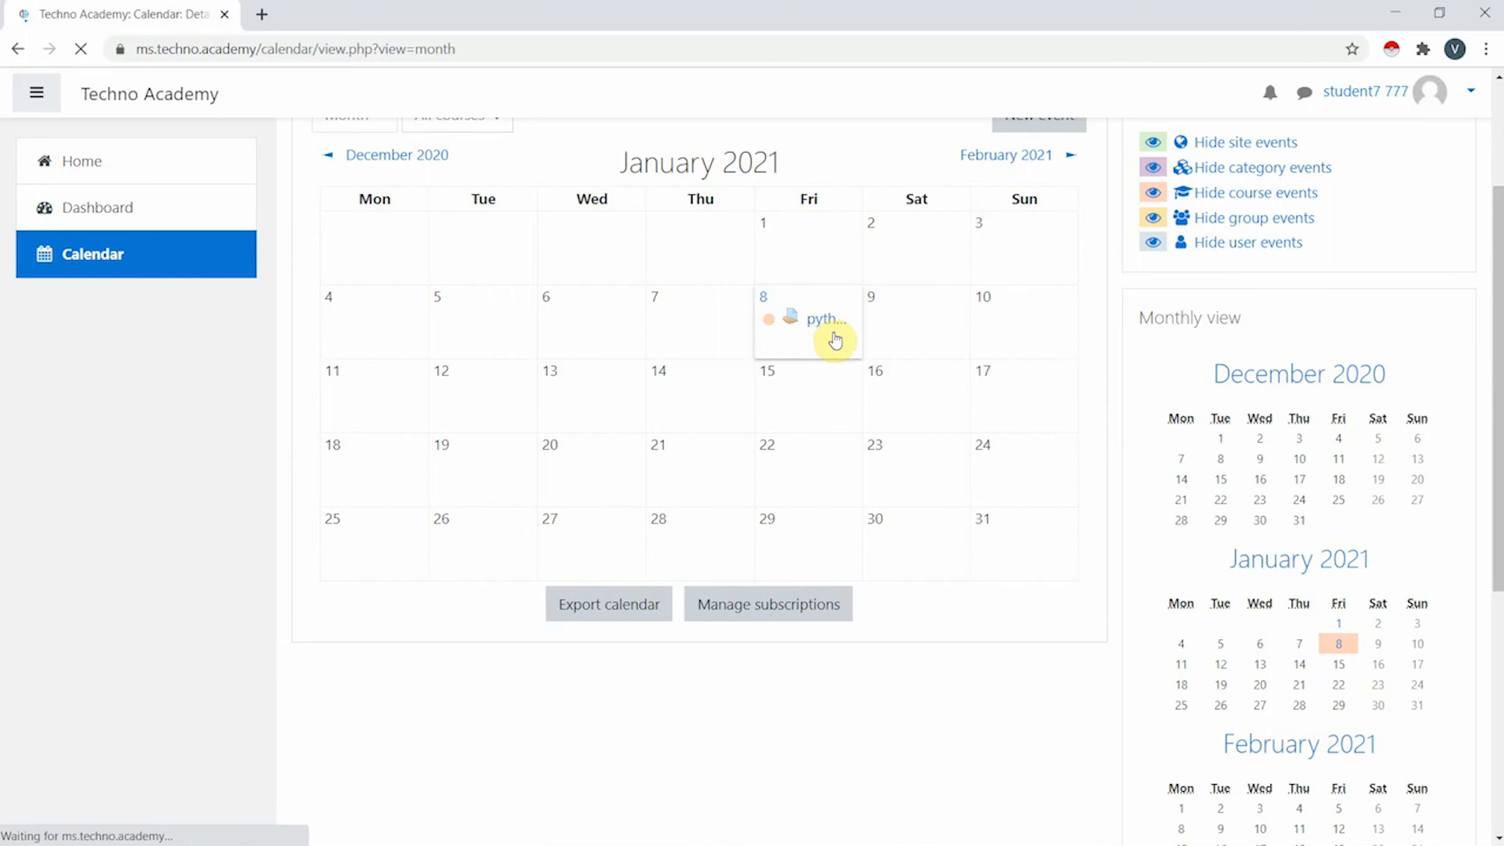
pyautogui.scroll(3, 832, 338)
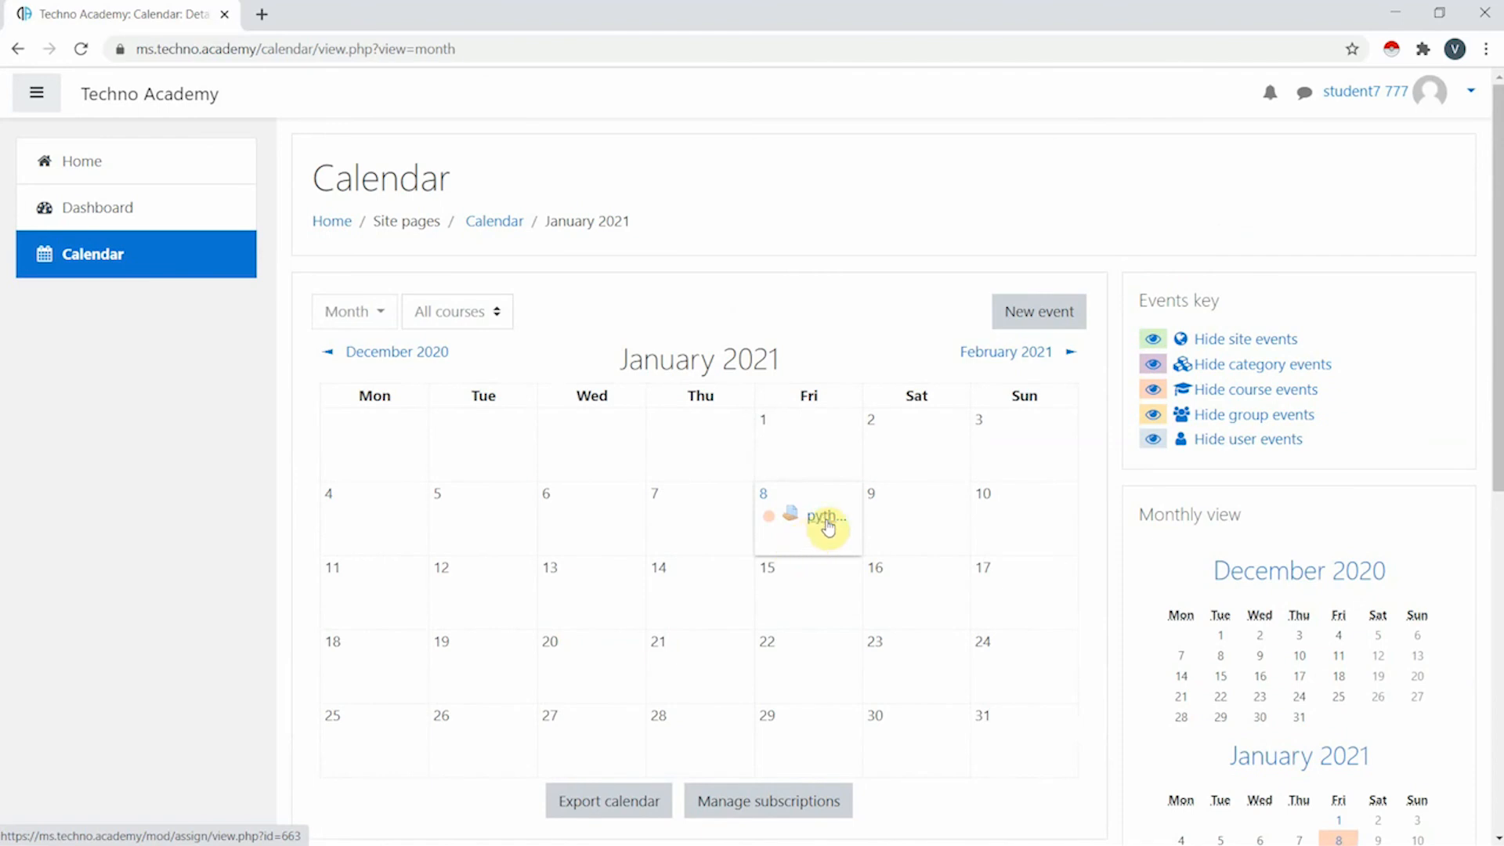
# - Go from the 8 January calendar event to the python Assignment activity page
pyautogui.click(828, 519)
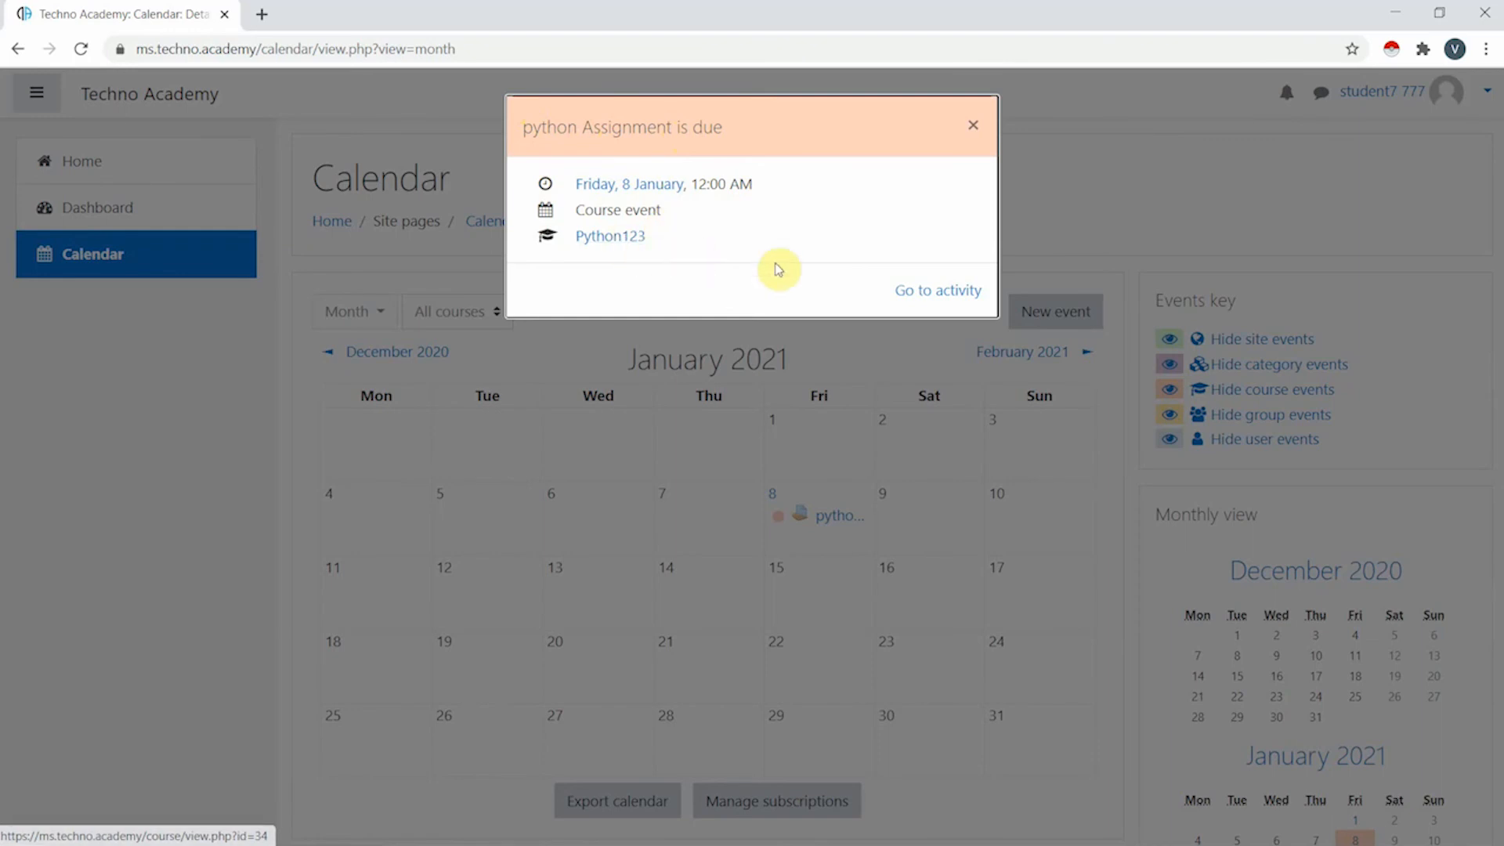
pyautogui.click(952, 293)
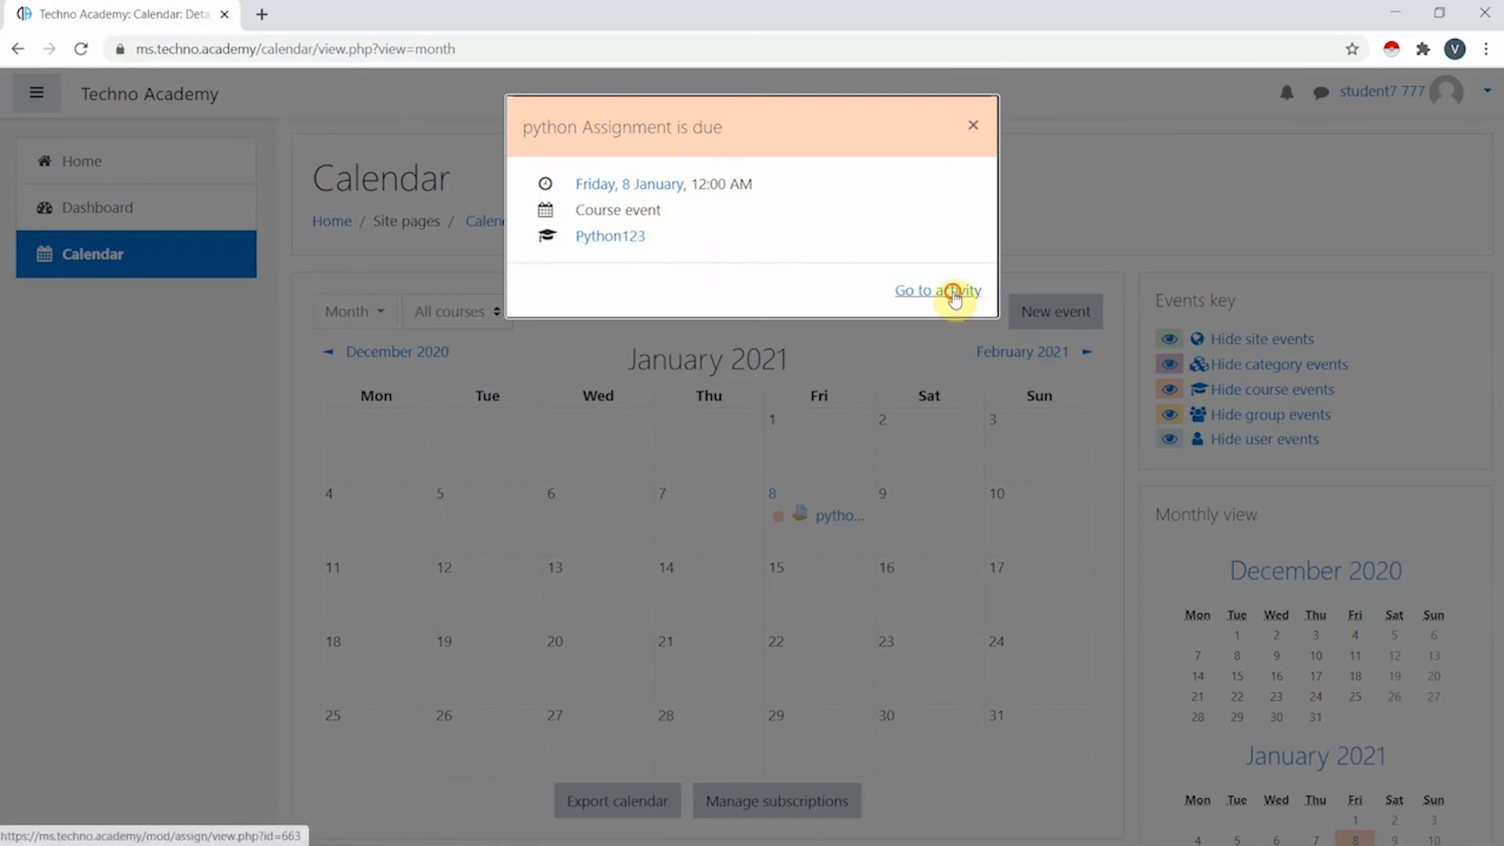
pyautogui.scroll(-5, 565, 396)
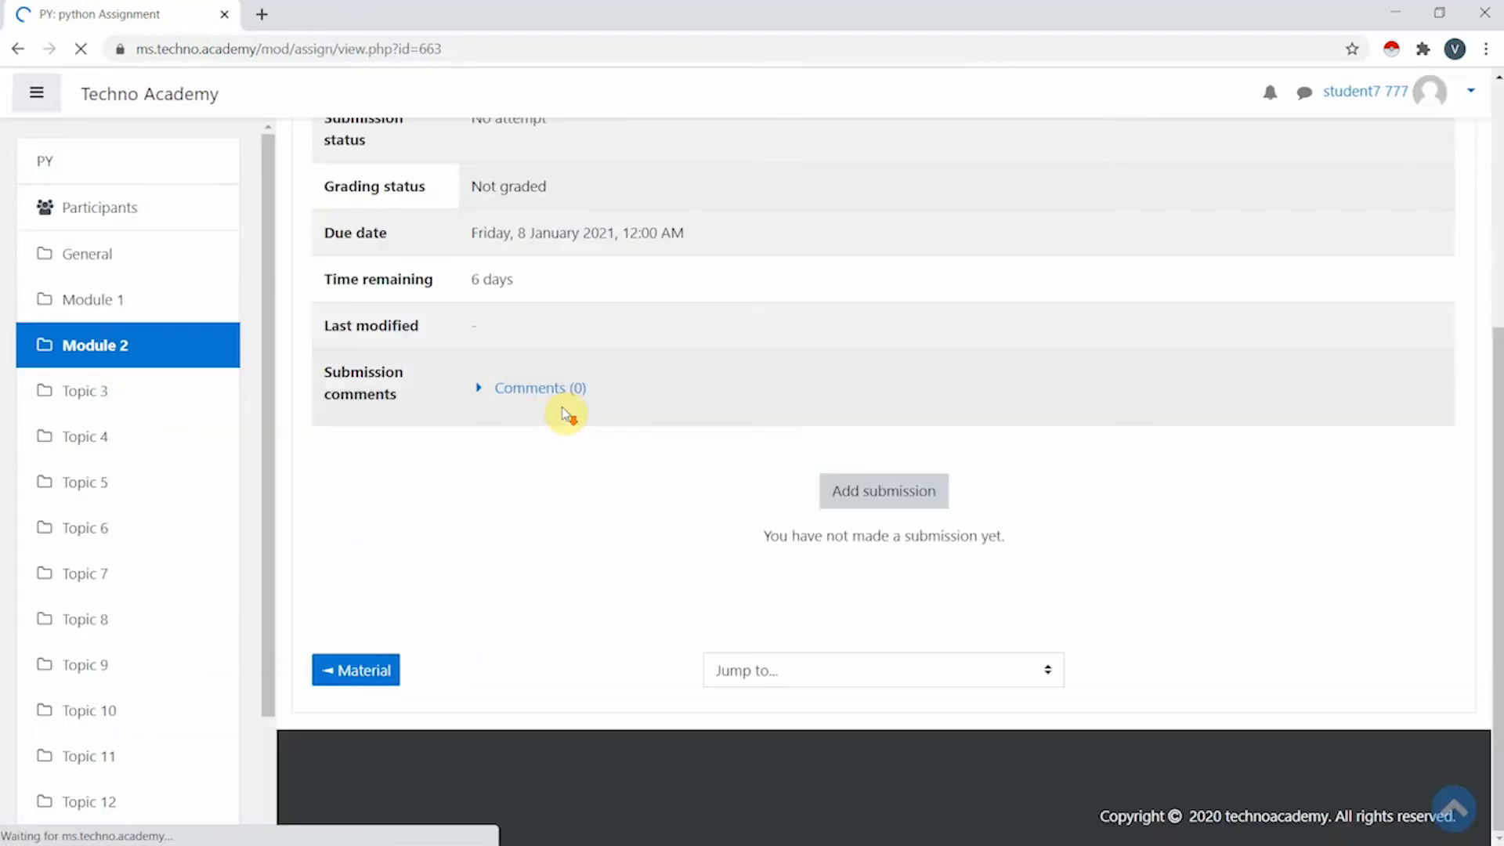
pyautogui.scroll(5, 430, 296)
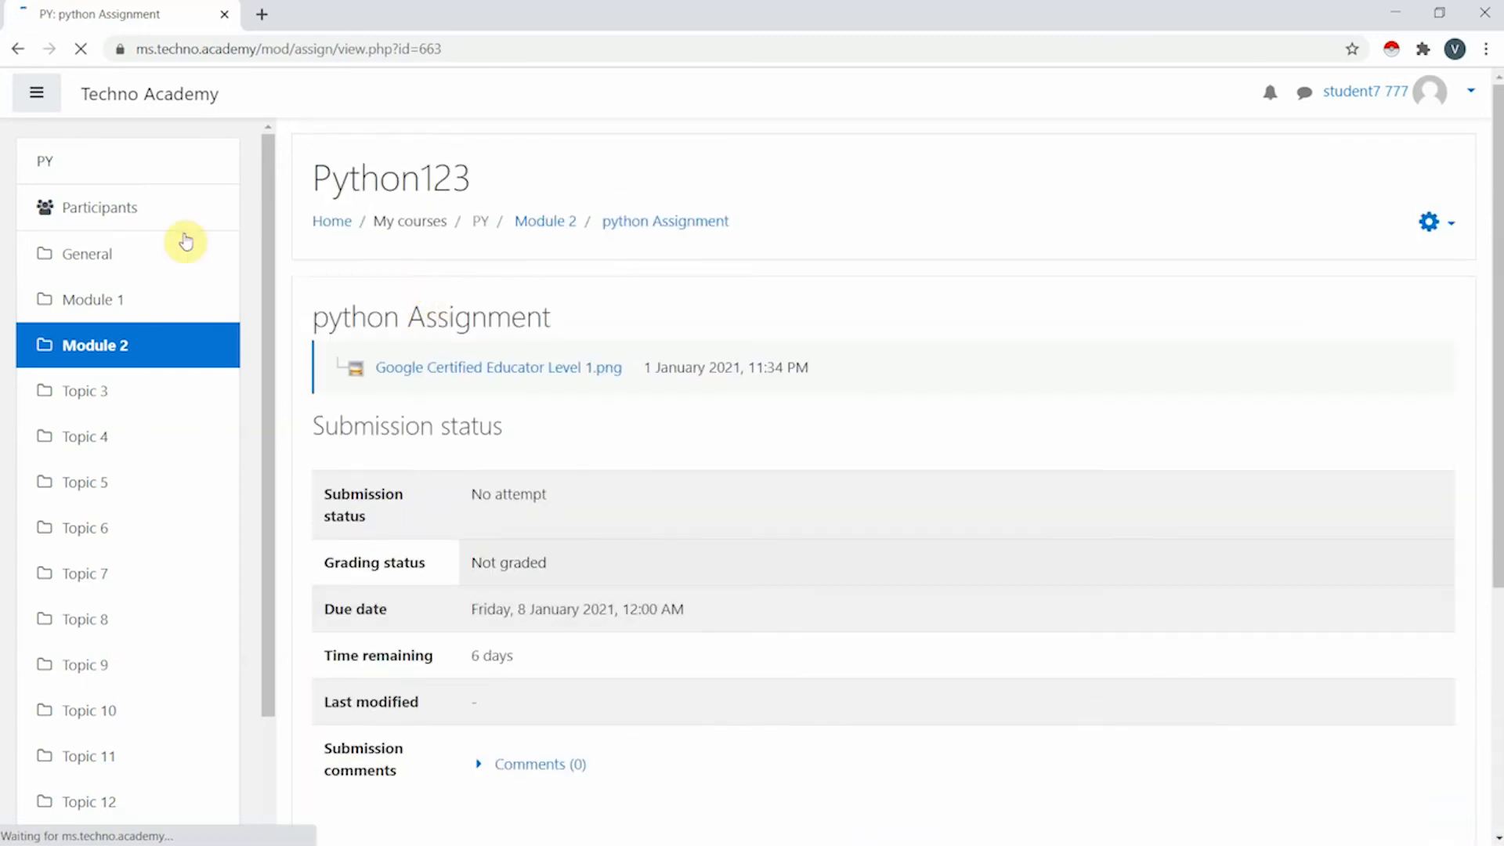
# - Return to the Techno Academy home page and open the Python123 course
pyautogui.click(129, 94)
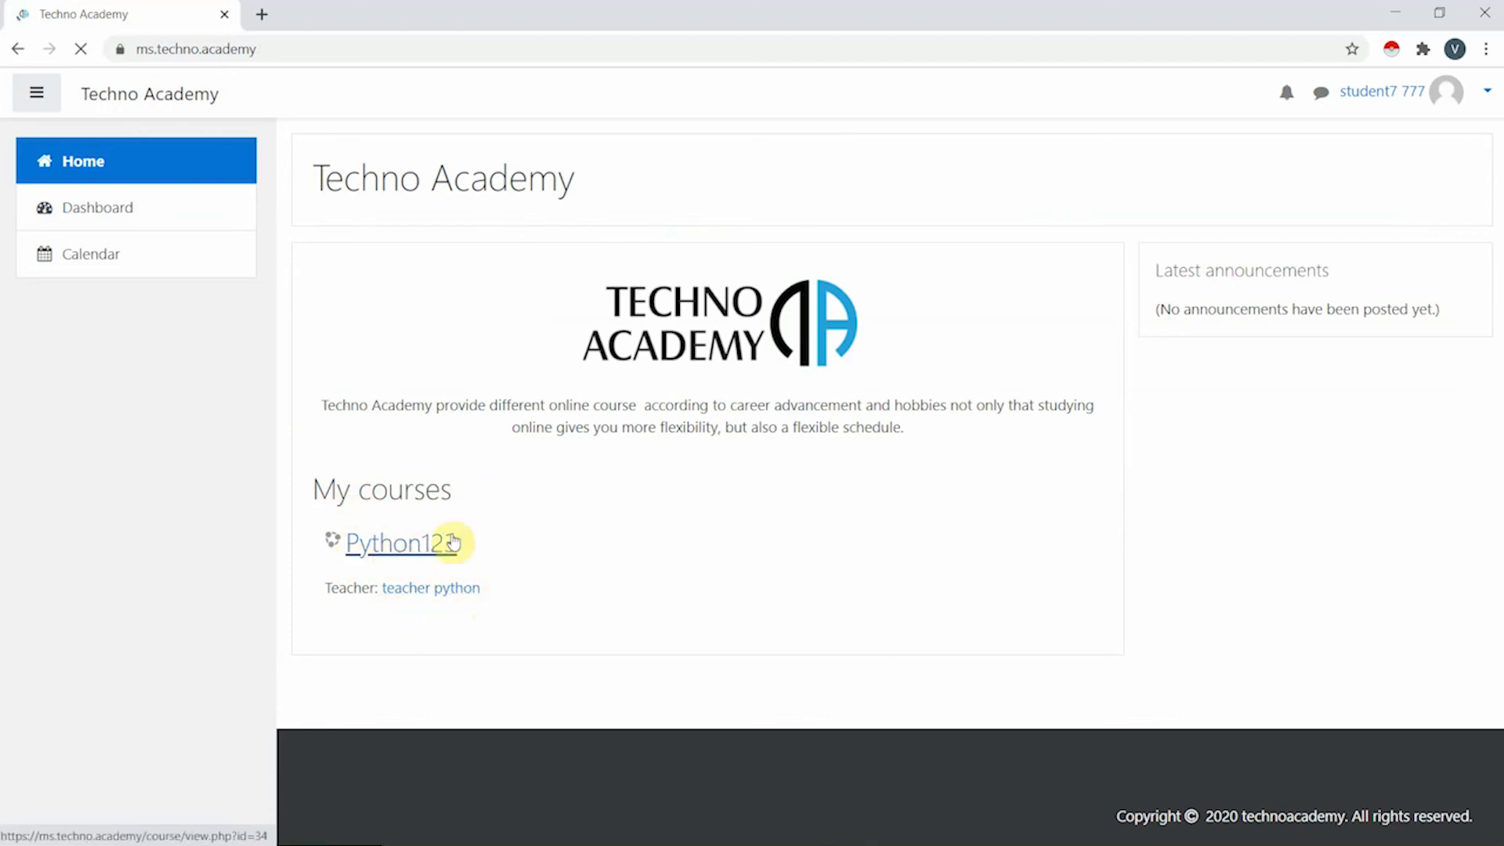
pyautogui.click(433, 551)
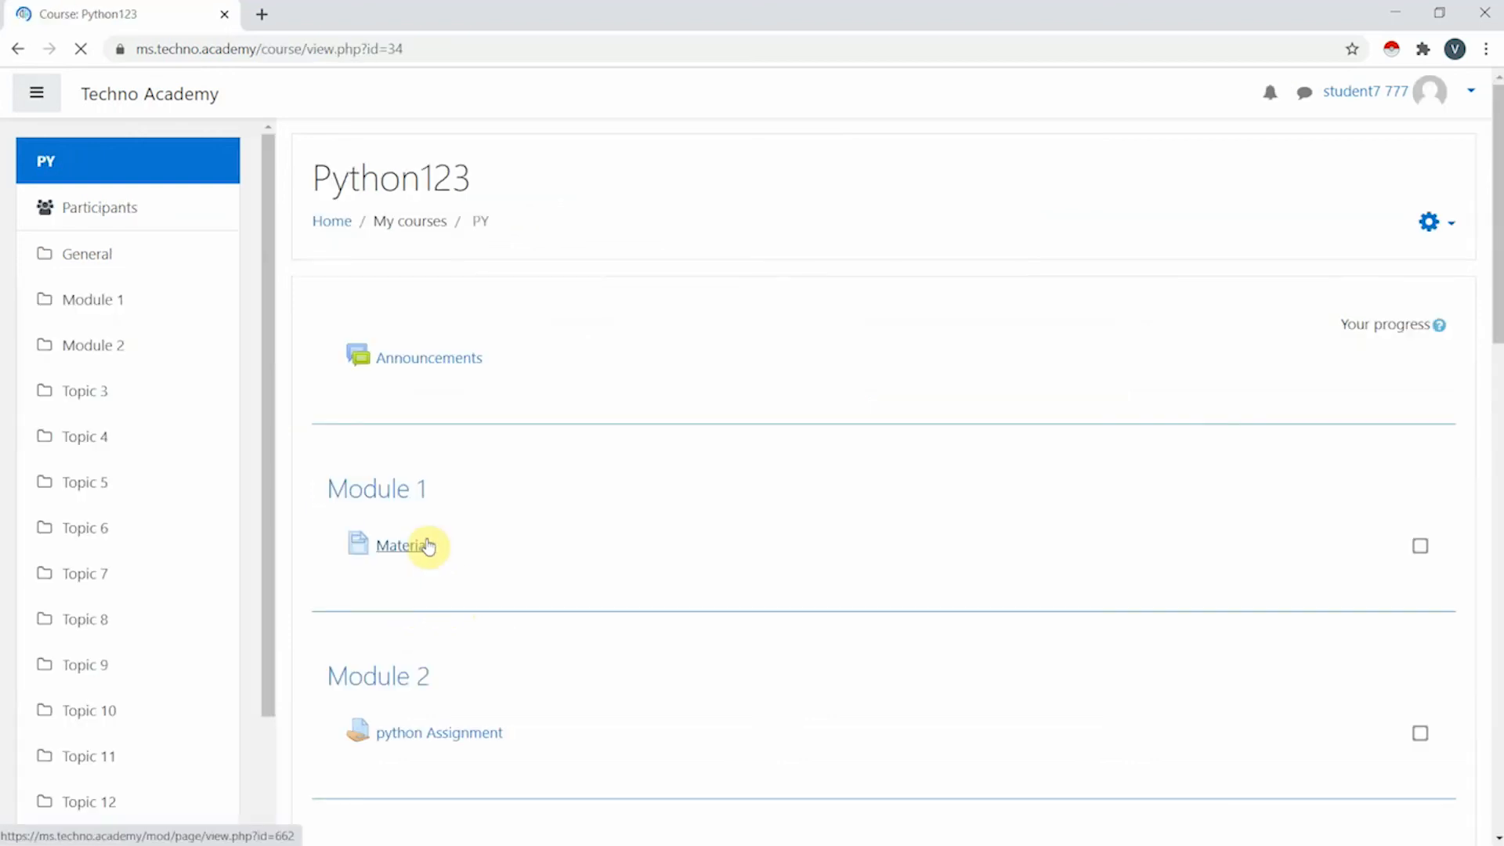
pyautogui.scroll(-3, 517, 525)
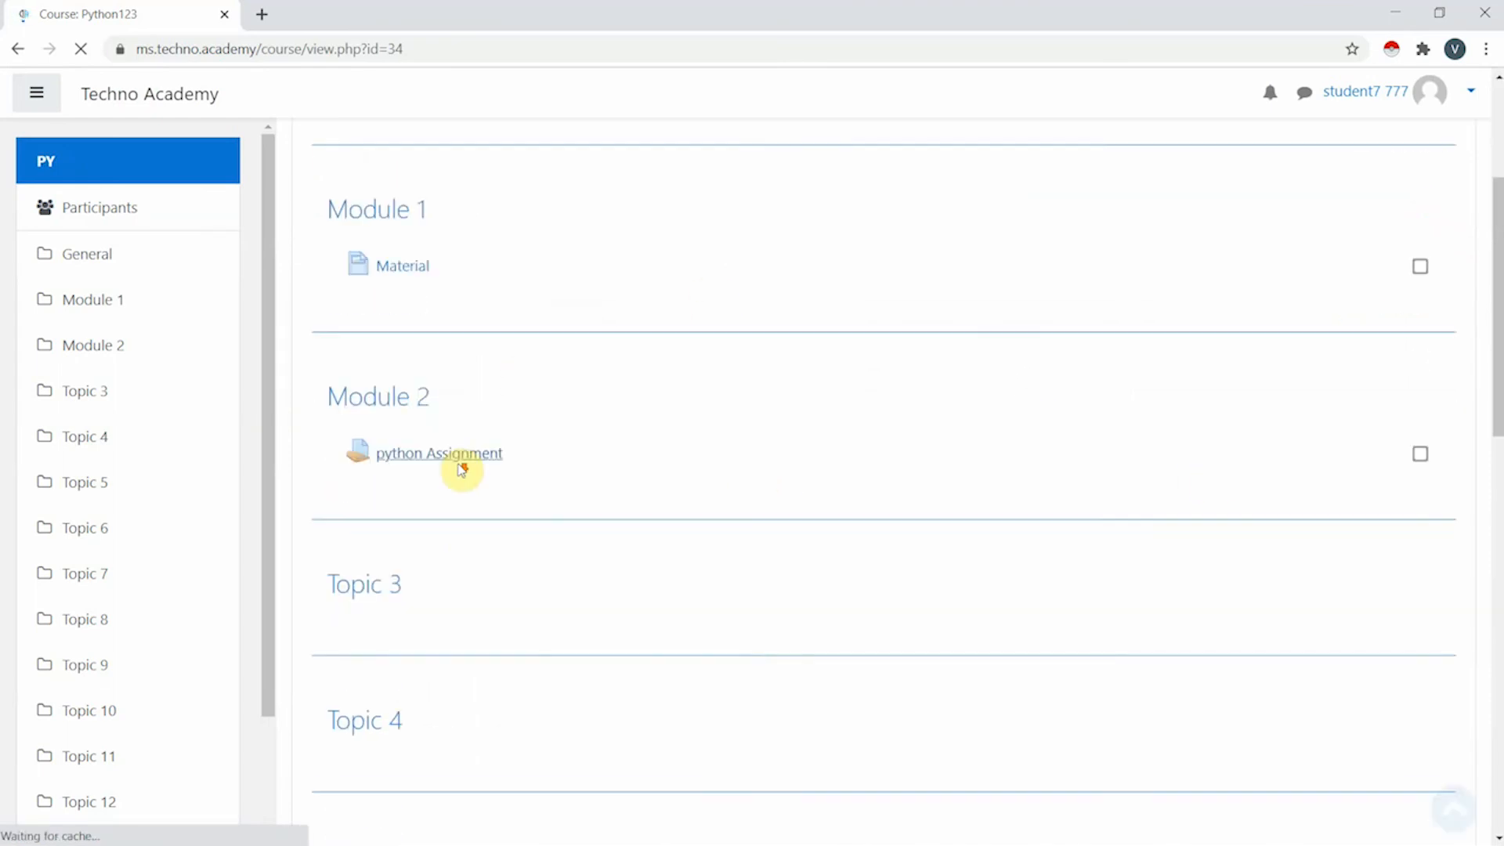
pyautogui.scroll(3, 940, 494)
# - Open and dismiss the course's actions menu, then scroll through the Python123 course page
pyautogui.doubleClick(1441, 225)
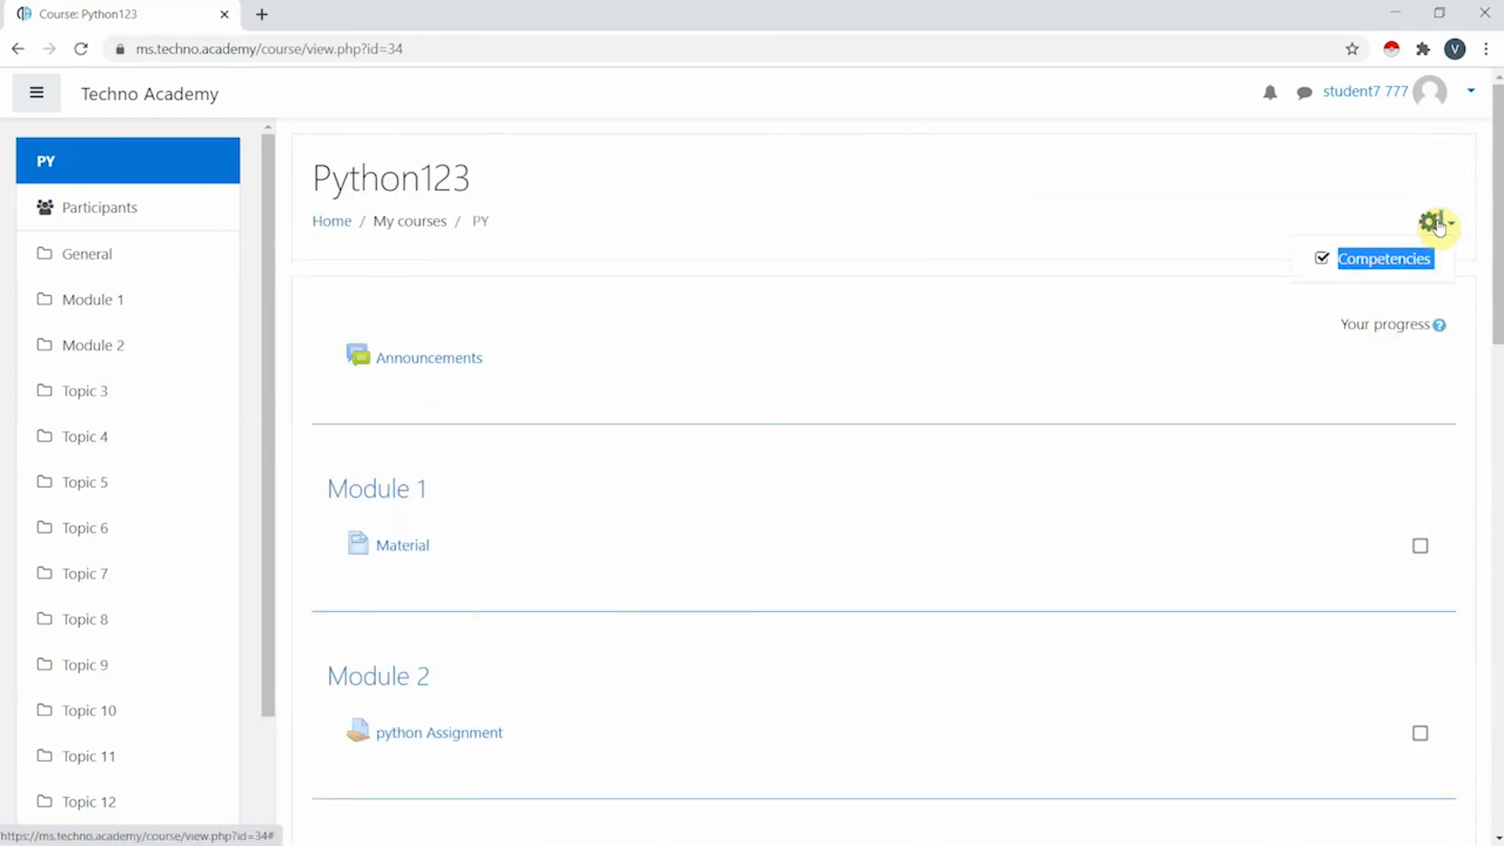
pyautogui.click(1317, 202)
pyautogui.click(1414, 223)
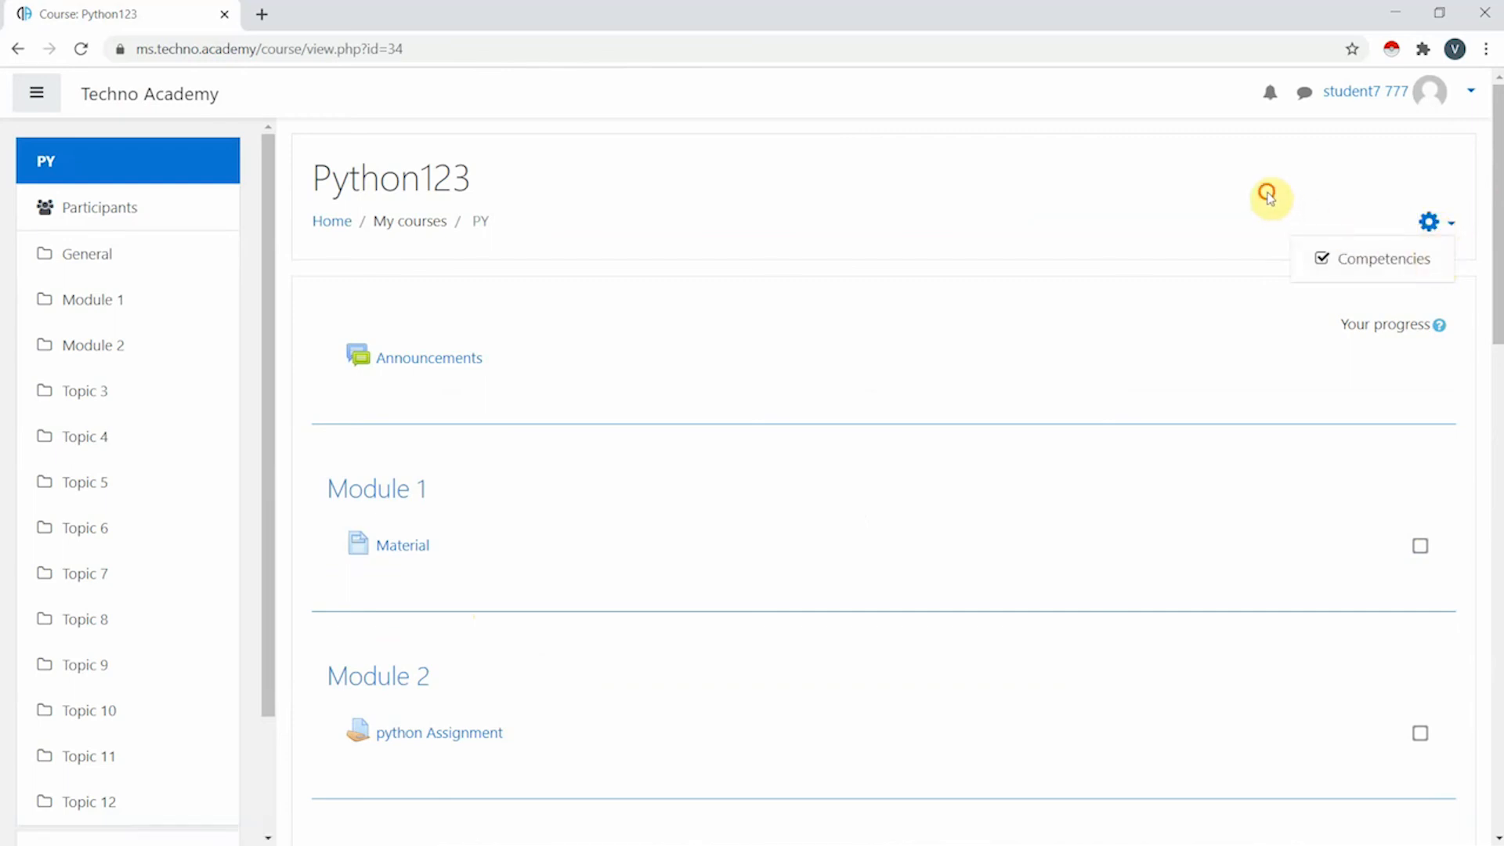
pyautogui.press('Escape')
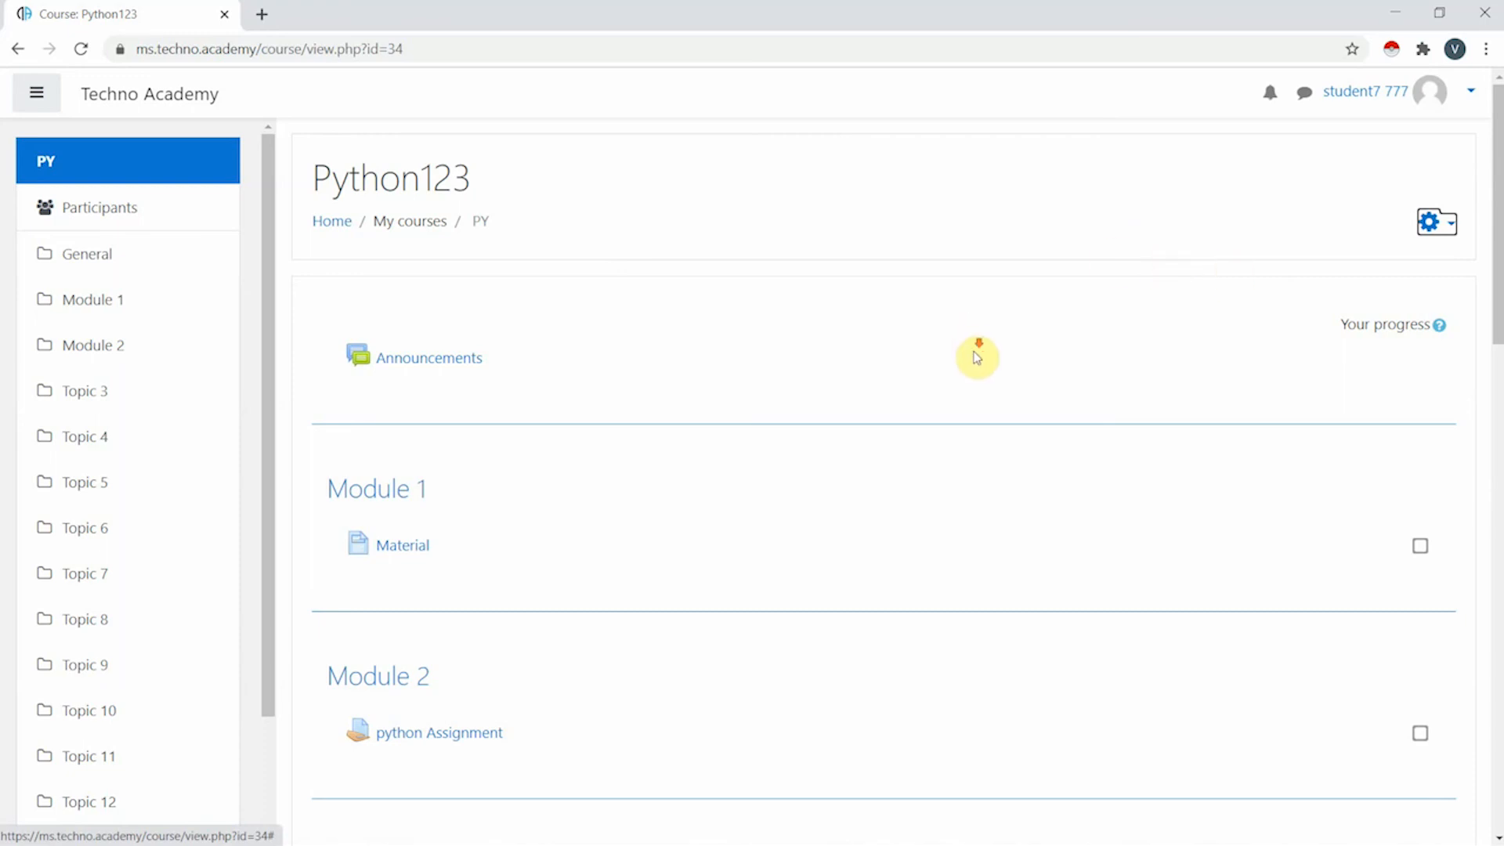
pyautogui.scroll(-5, 454, 285)
pyautogui.scroll(-12, 506, 337)
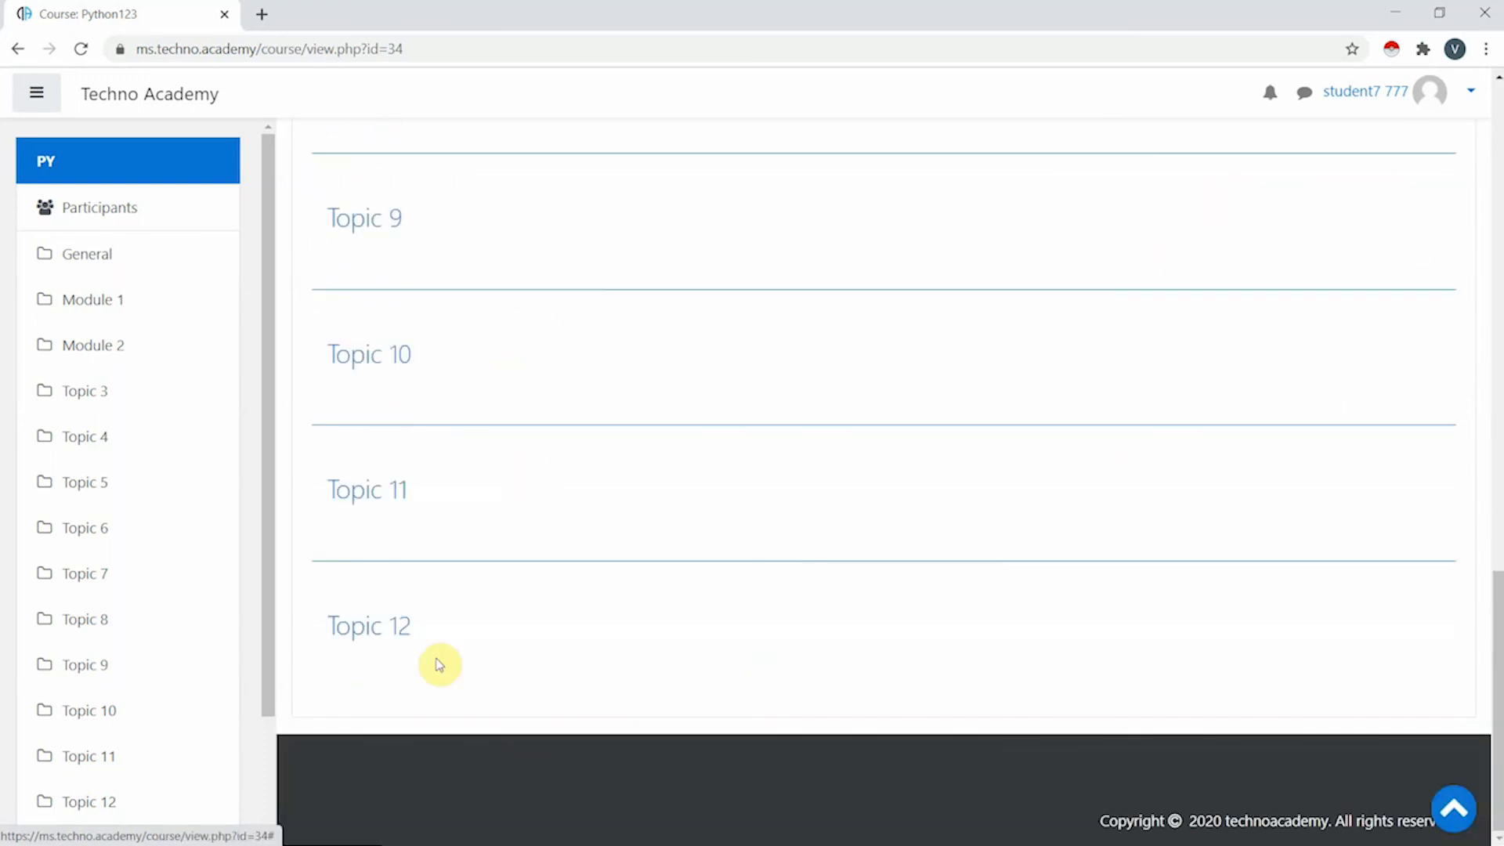
pyautogui.scroll(15, 437, 661)
pyautogui.scroll(2, 542, 381)
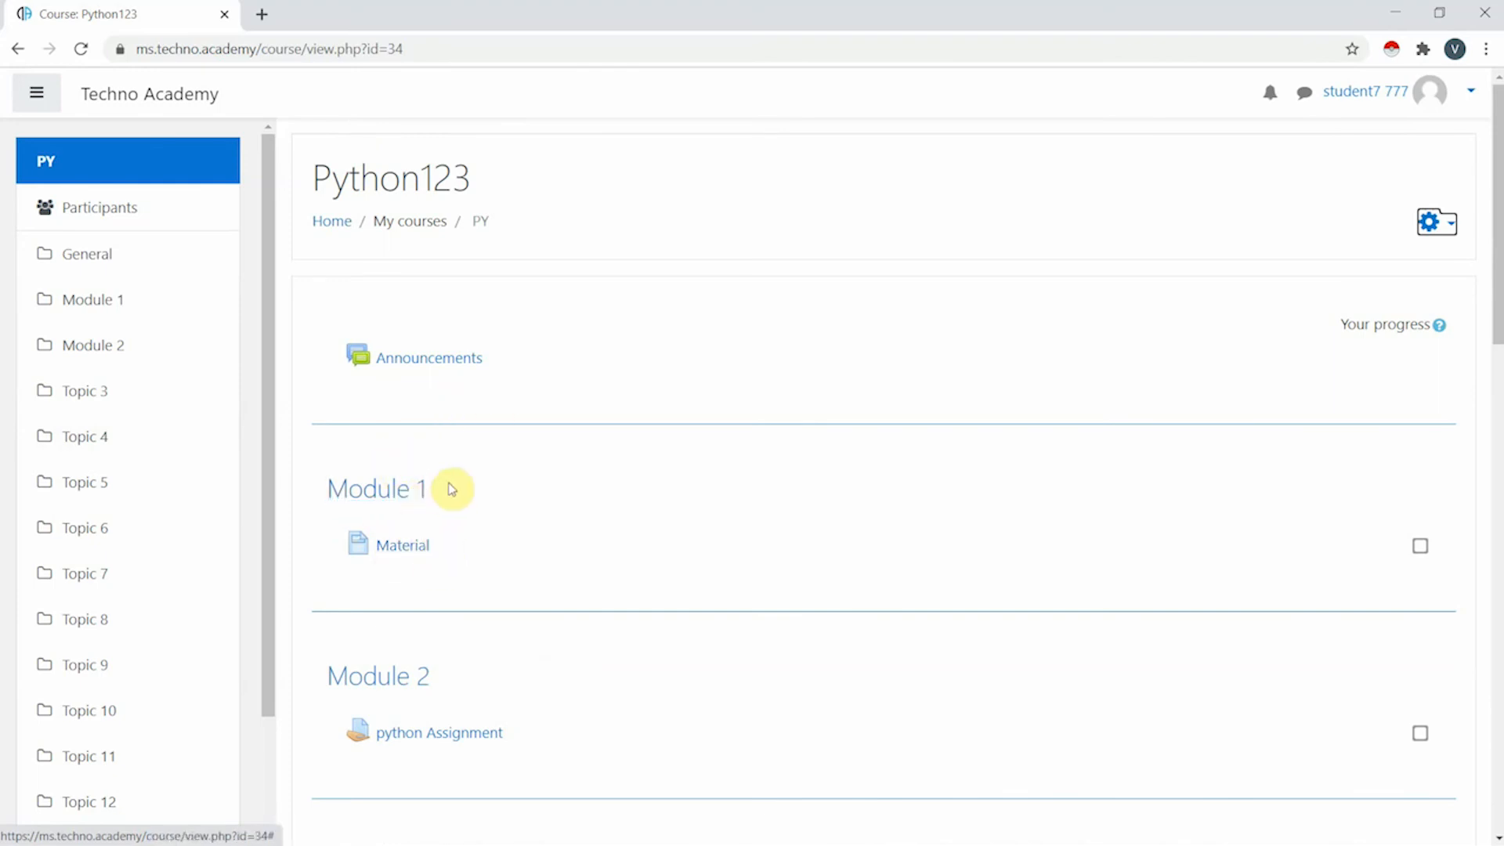
# - View the Module 1 Material page's certificate image, then jump to the Module 2 section
pyautogui.click(423, 554)
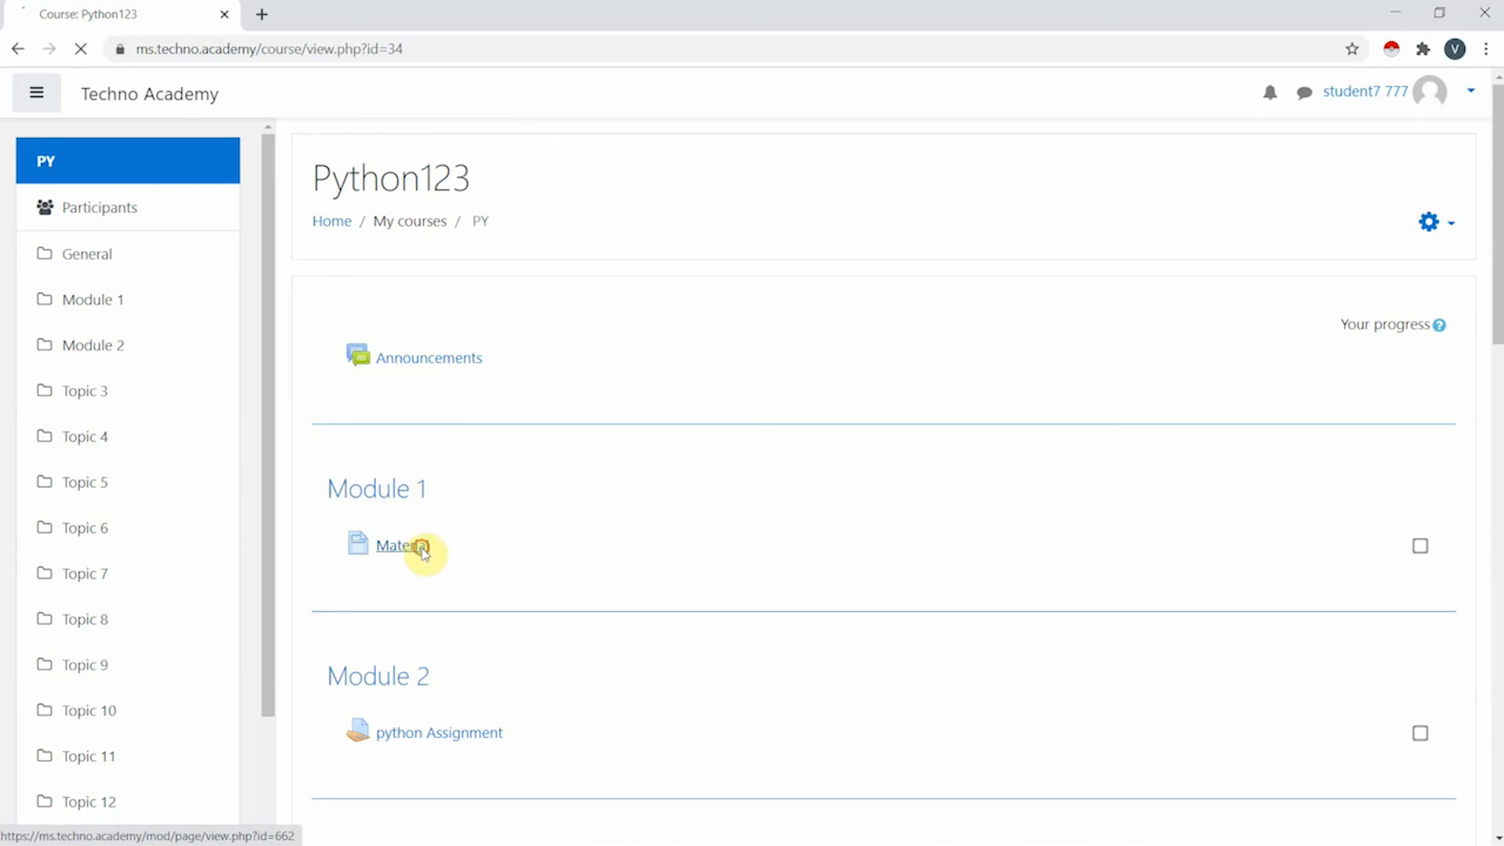
pyautogui.scroll(-6, 507, 300)
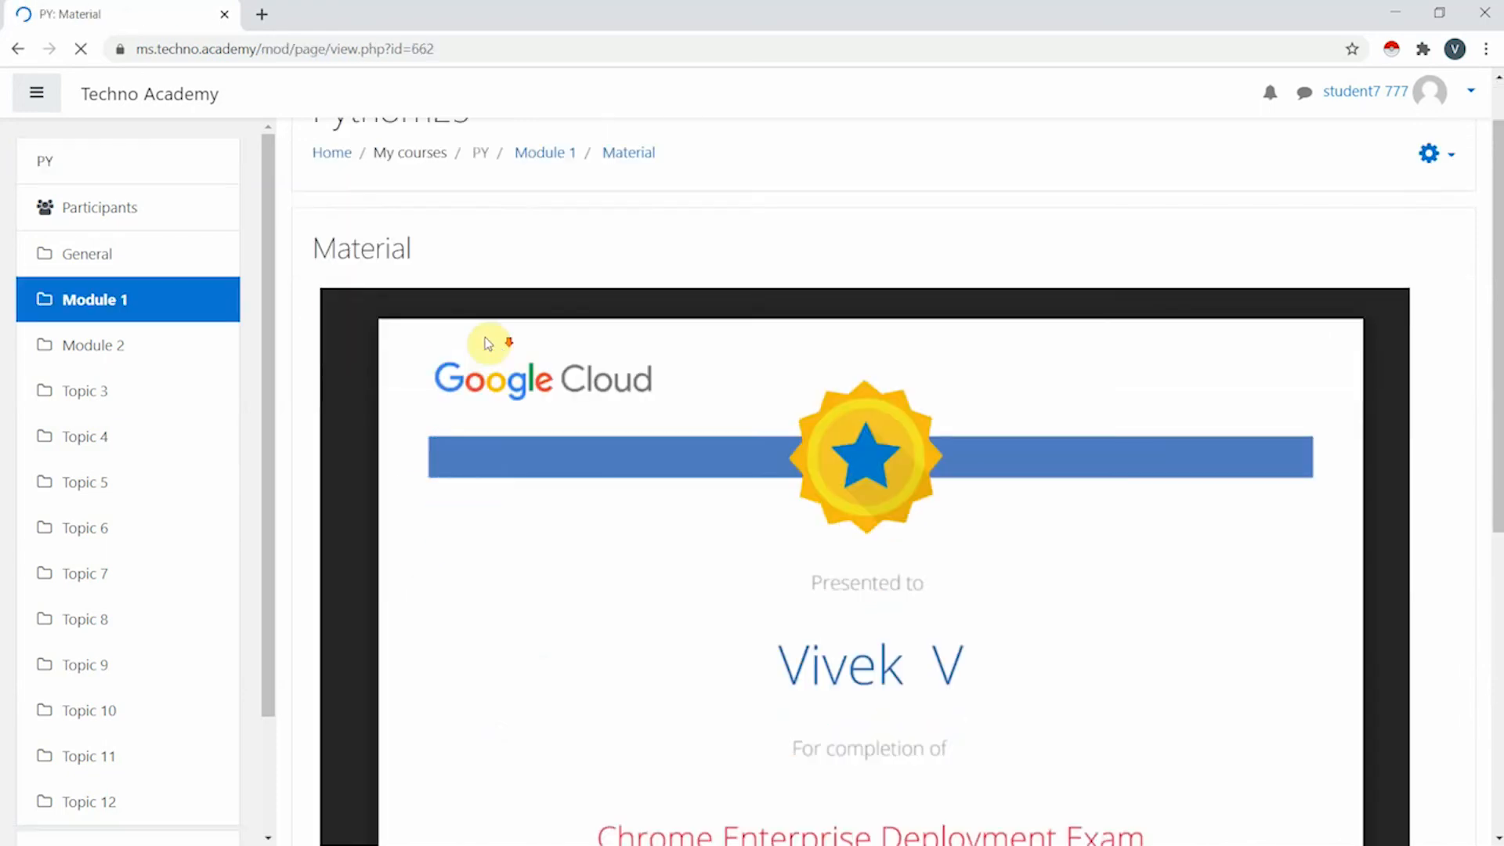
pyautogui.scroll(-2, 794, 523)
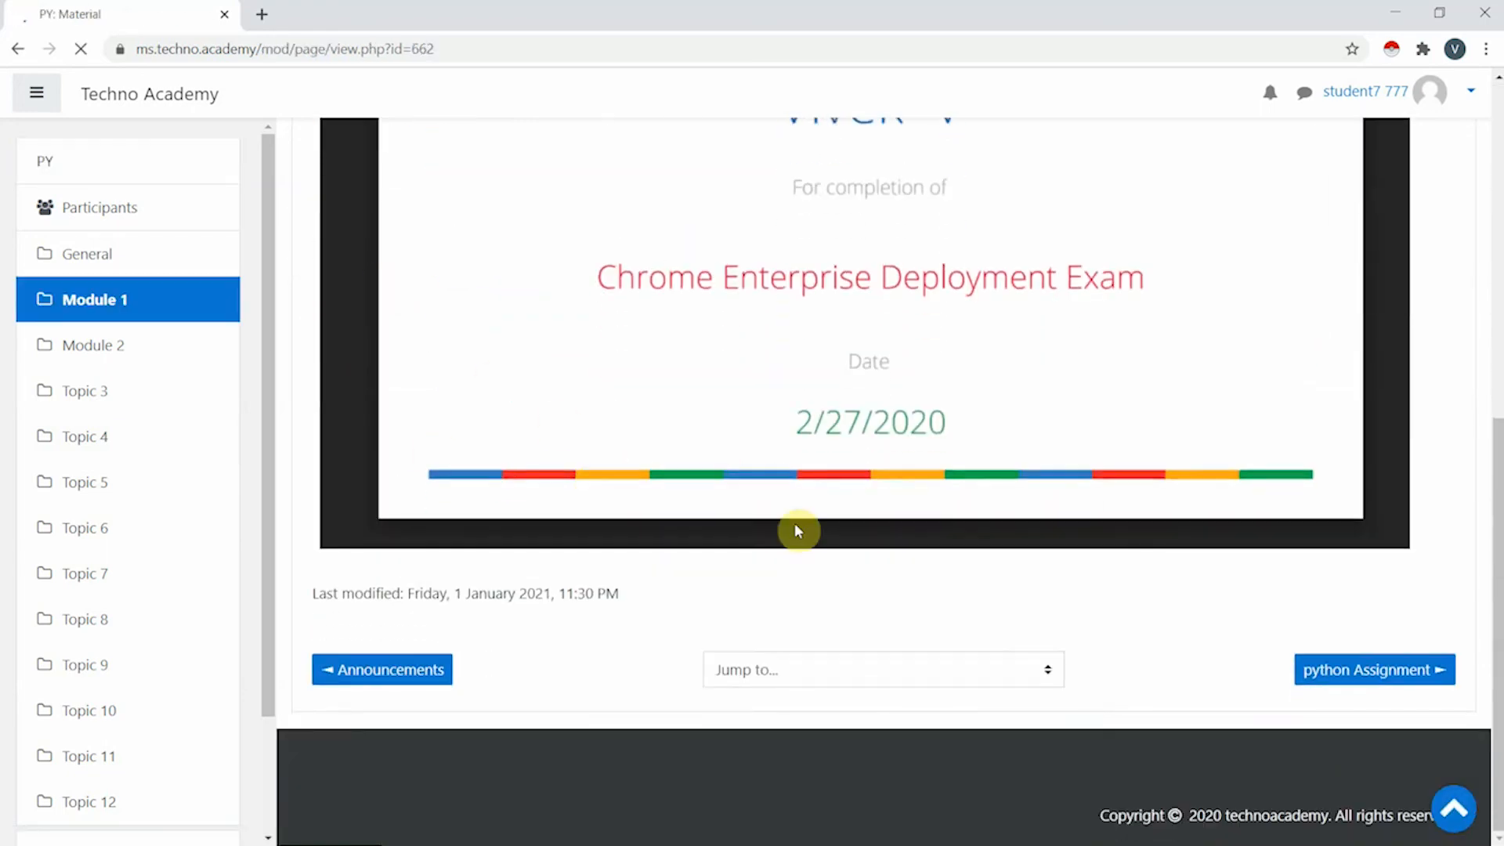
pyautogui.scroll(8, 823, 460)
pyautogui.scroll(-4, 753, 419)
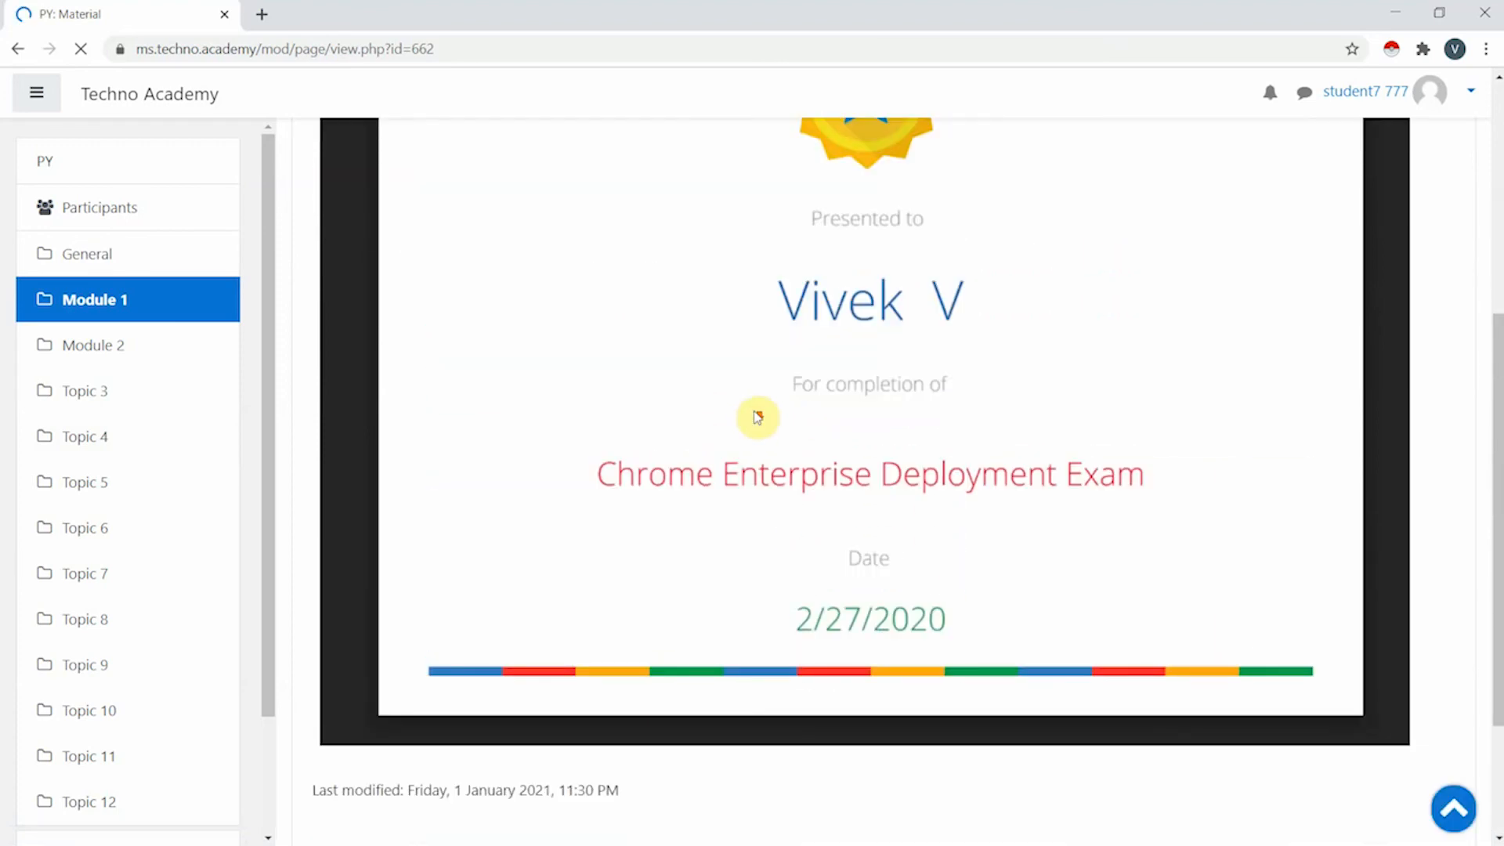
pyautogui.scroll(-3, 757, 412)
pyautogui.scroll(8, 756, 413)
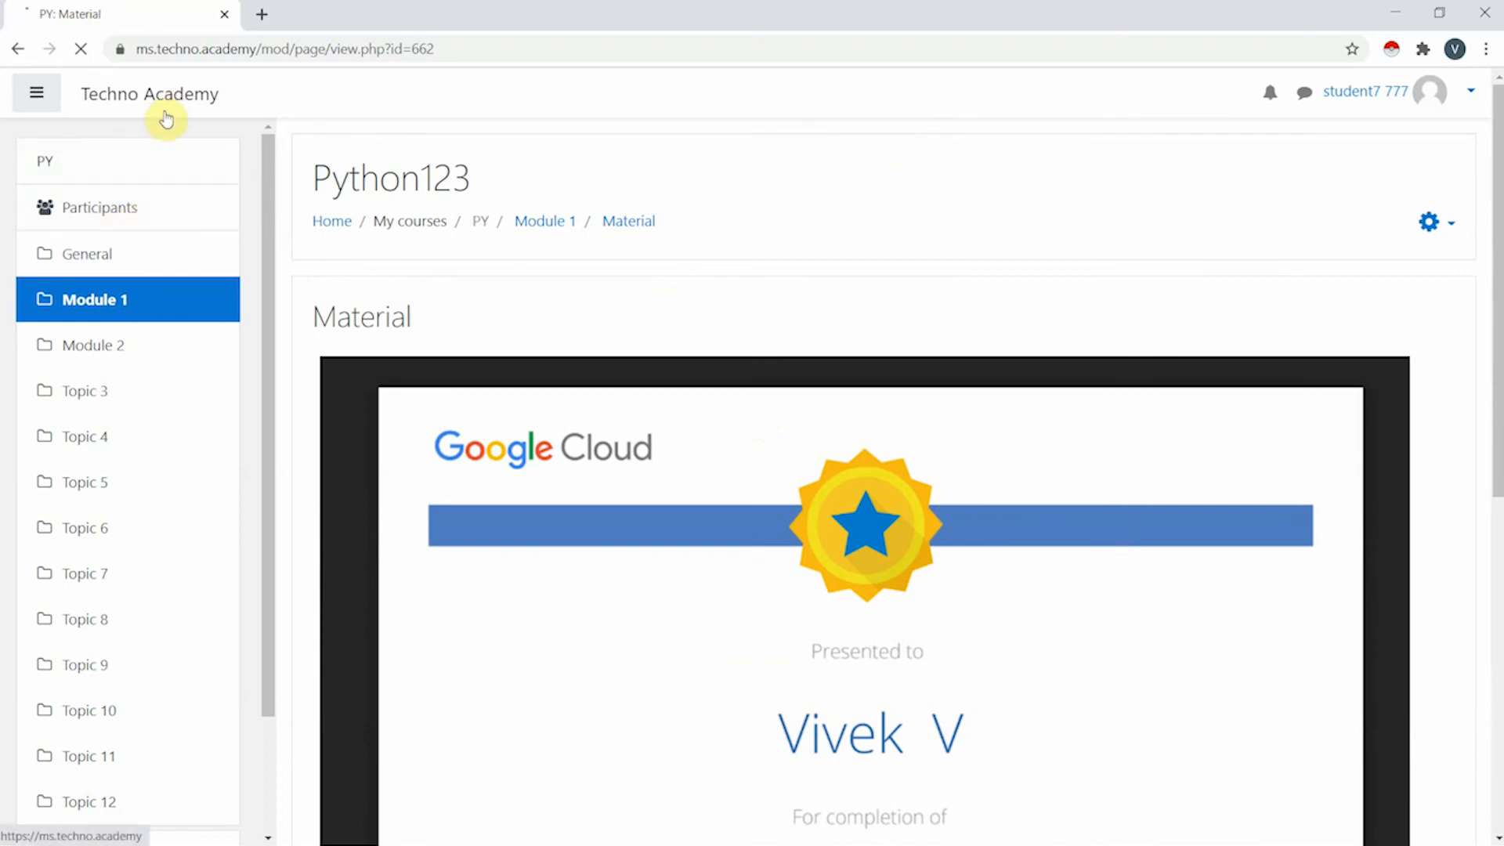
pyautogui.click(137, 362)
pyautogui.scroll(1, 395, 325)
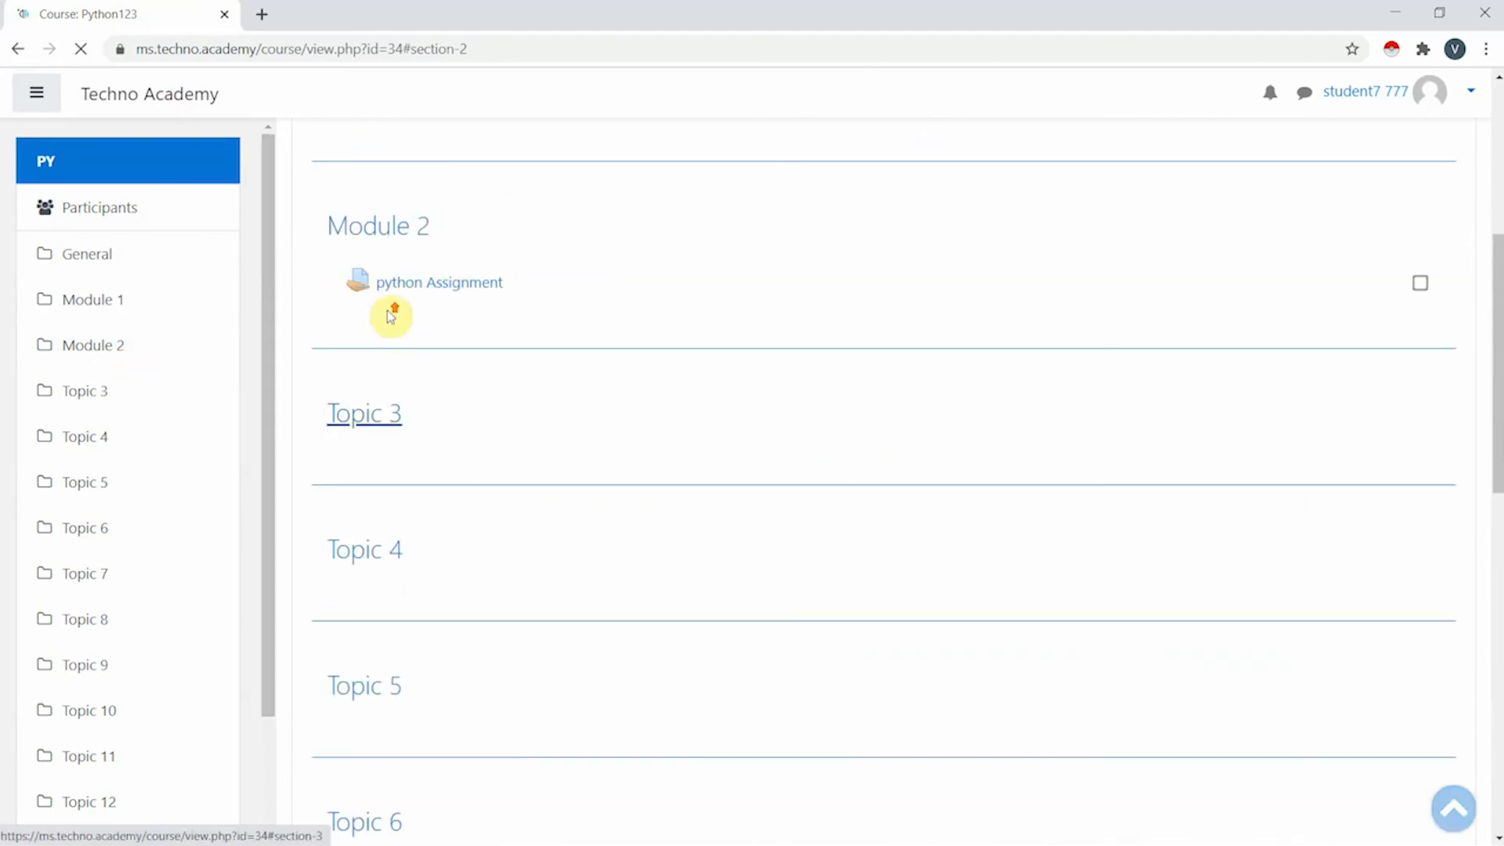
# - Open python Assignment and download its attached Google Certified Educator Level 1.png
pyautogui.click(469, 288)
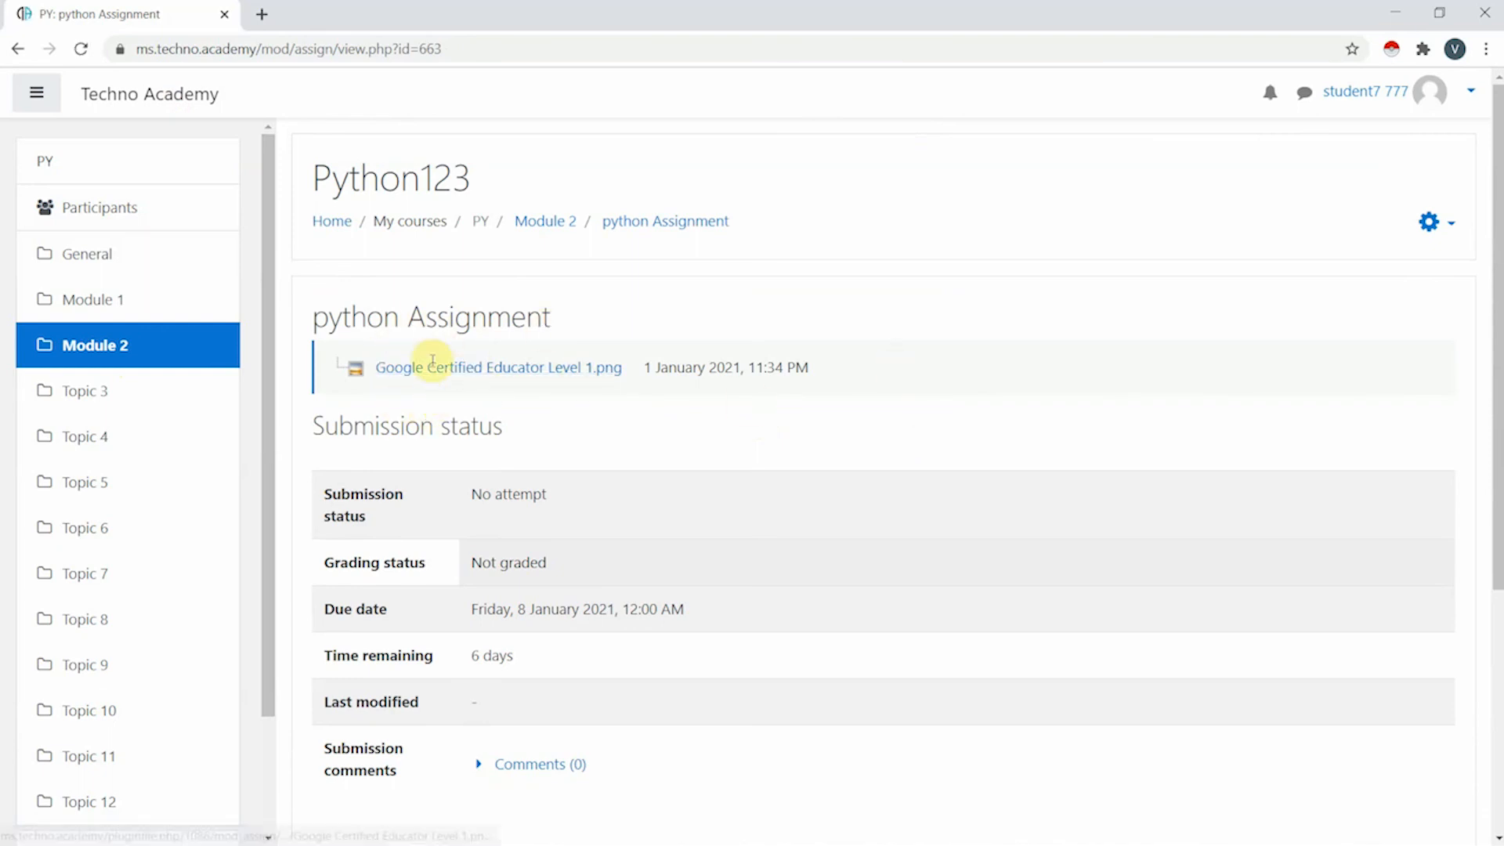
pyautogui.click(555, 374)
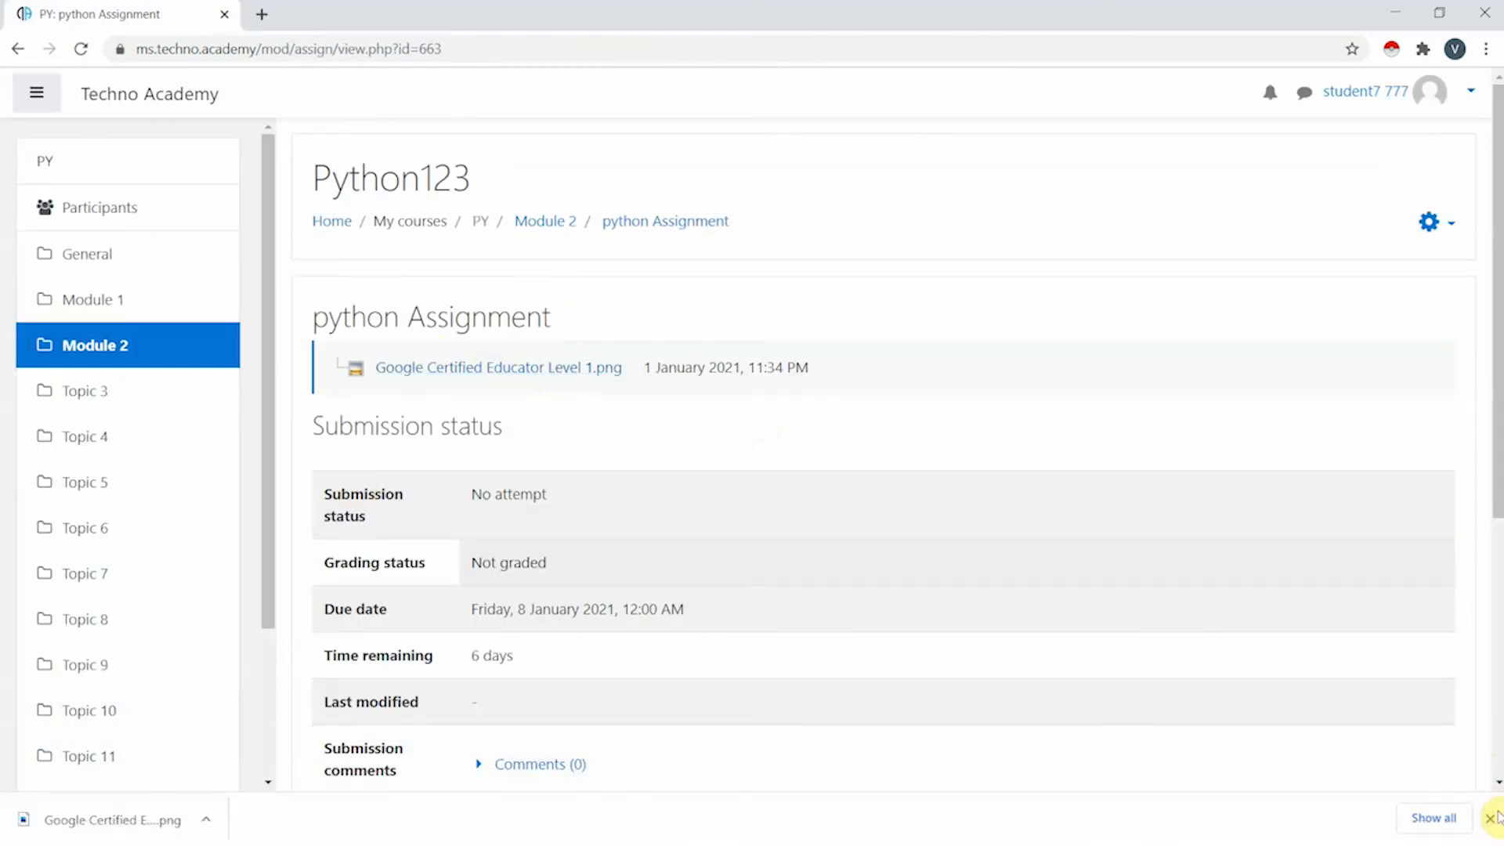
pyautogui.scroll(-2, 562, 433)
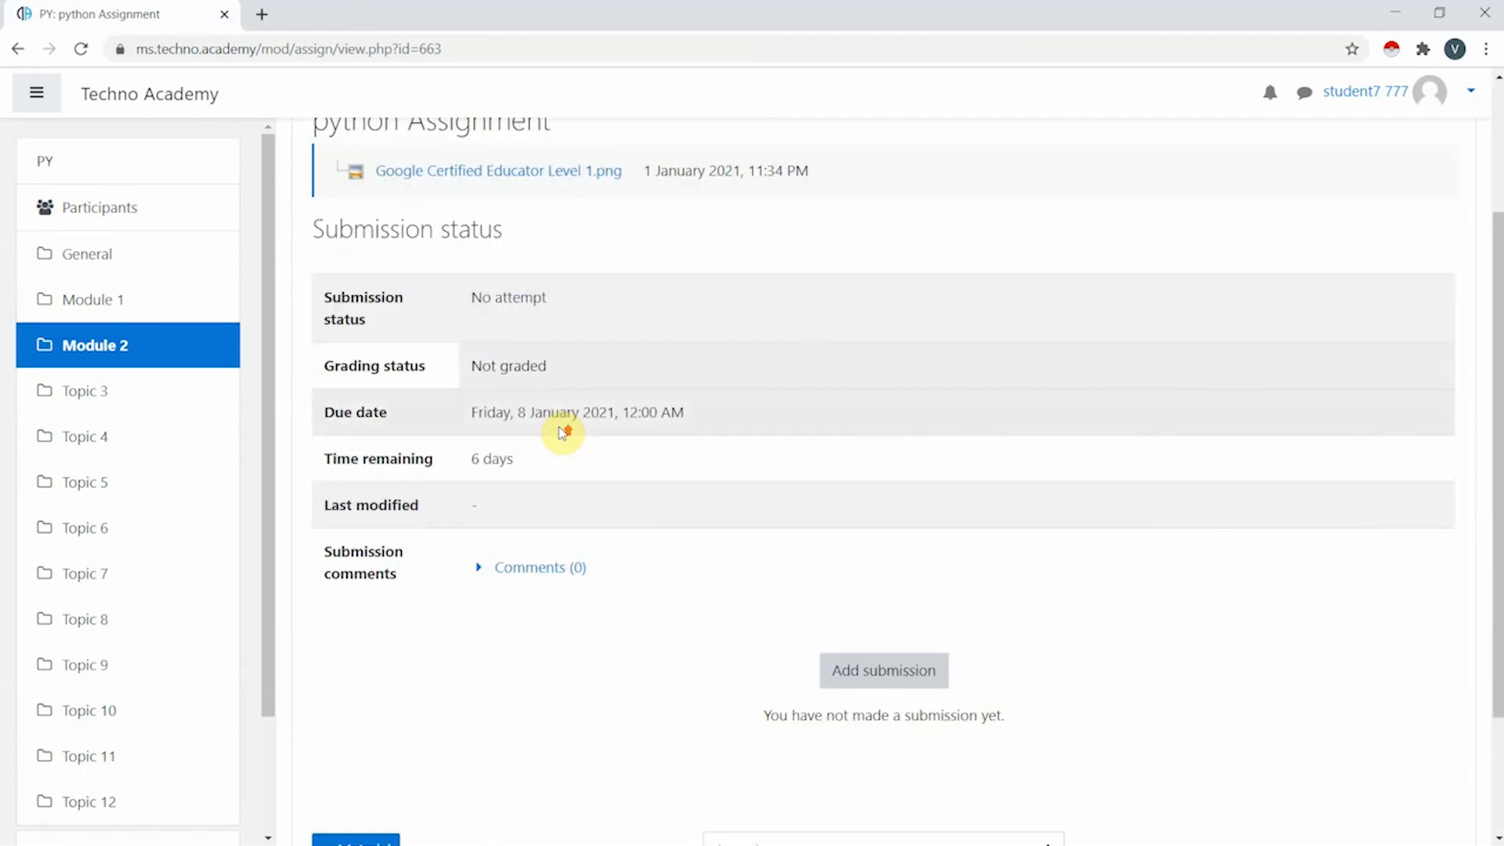
pyautogui.scroll(3, 563, 433)
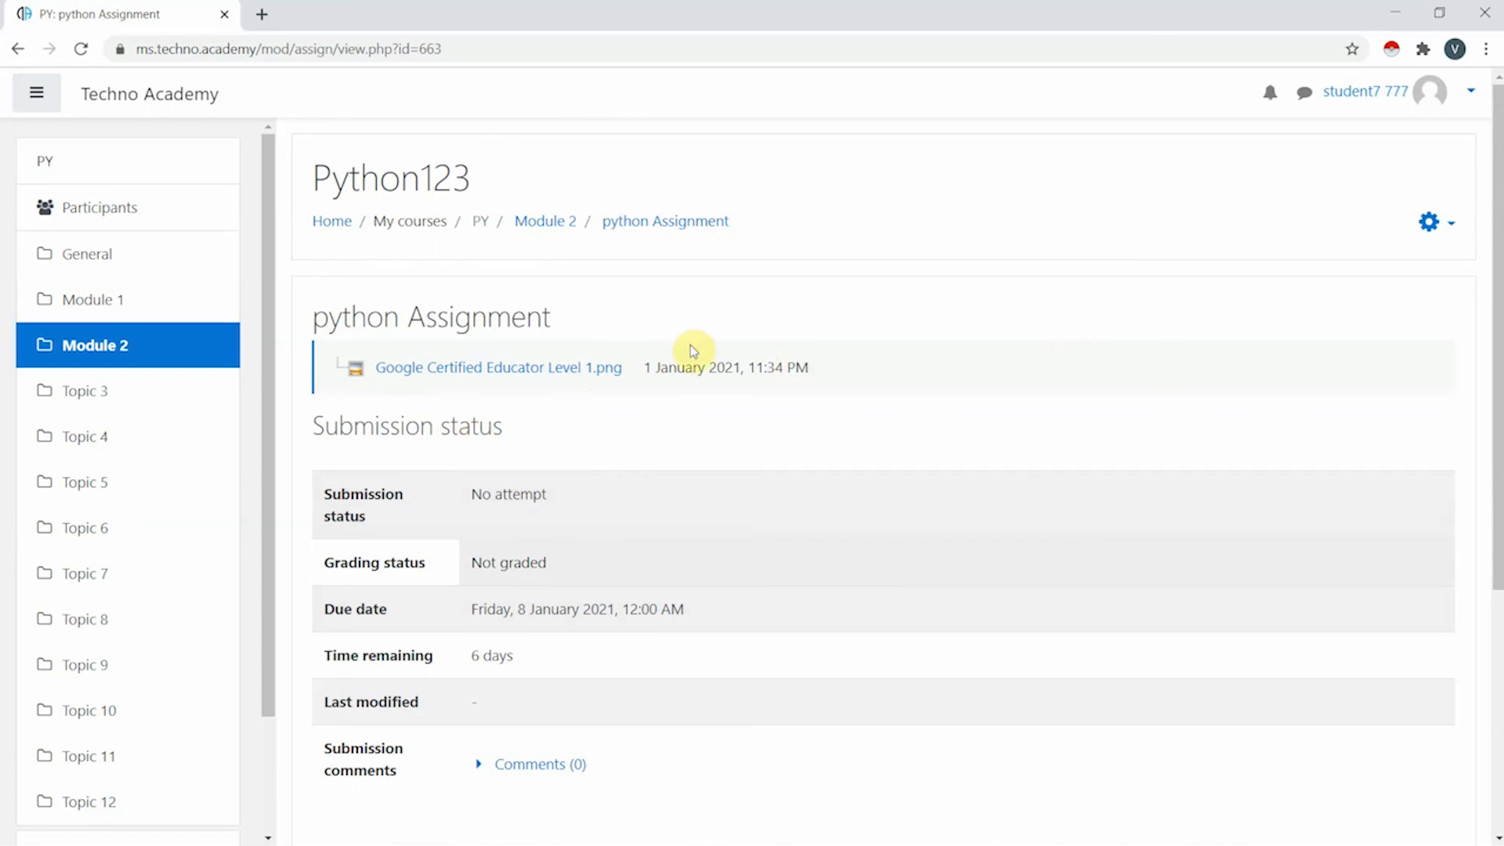
pyautogui.scroll(-1, 767, 441)
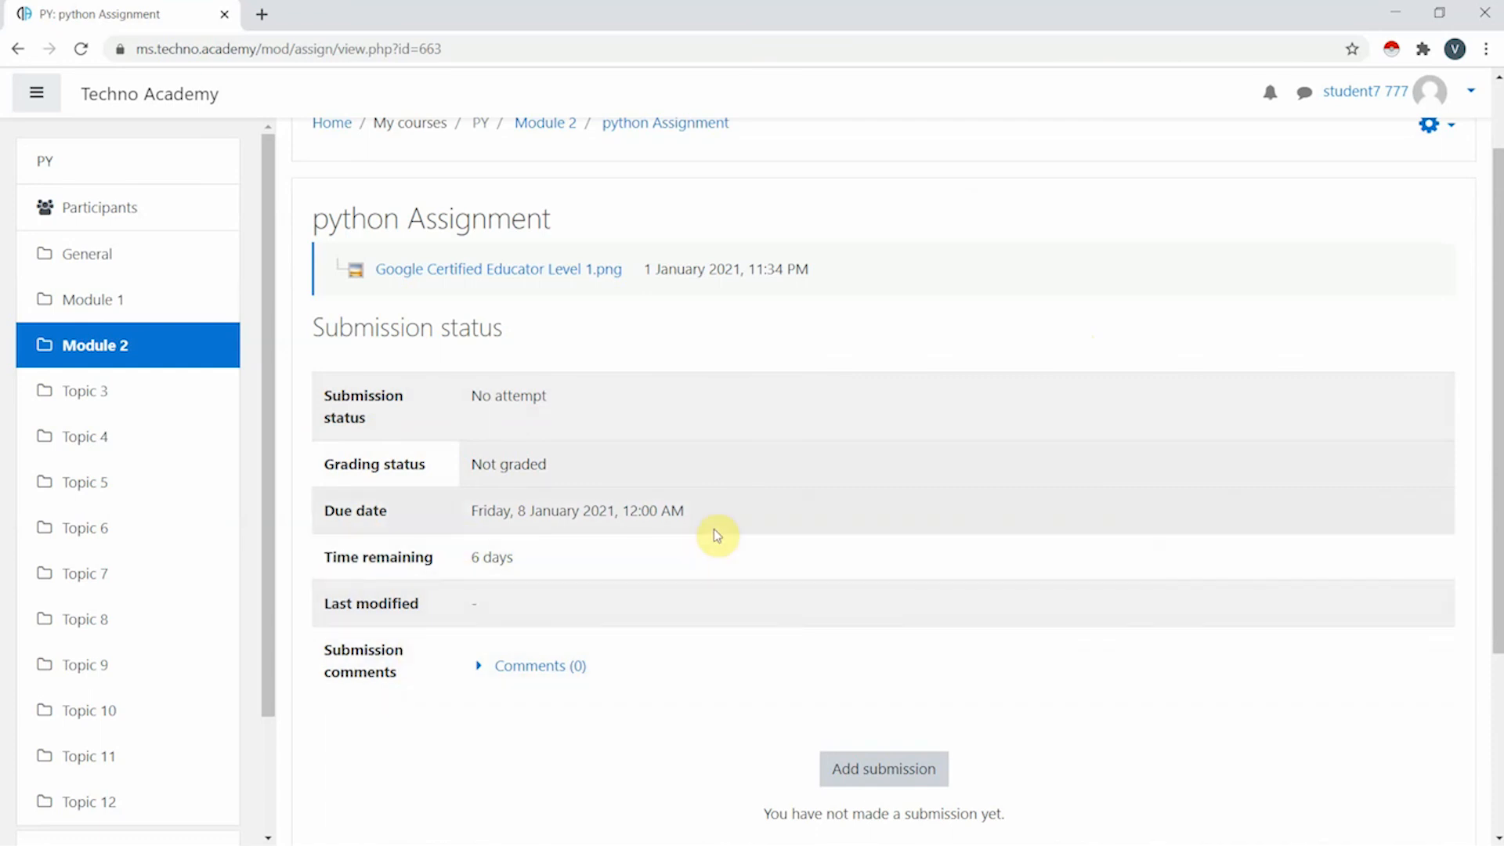
# - Start a new python Assignment submission and click into the Online text editor
pyautogui.click(907, 778)
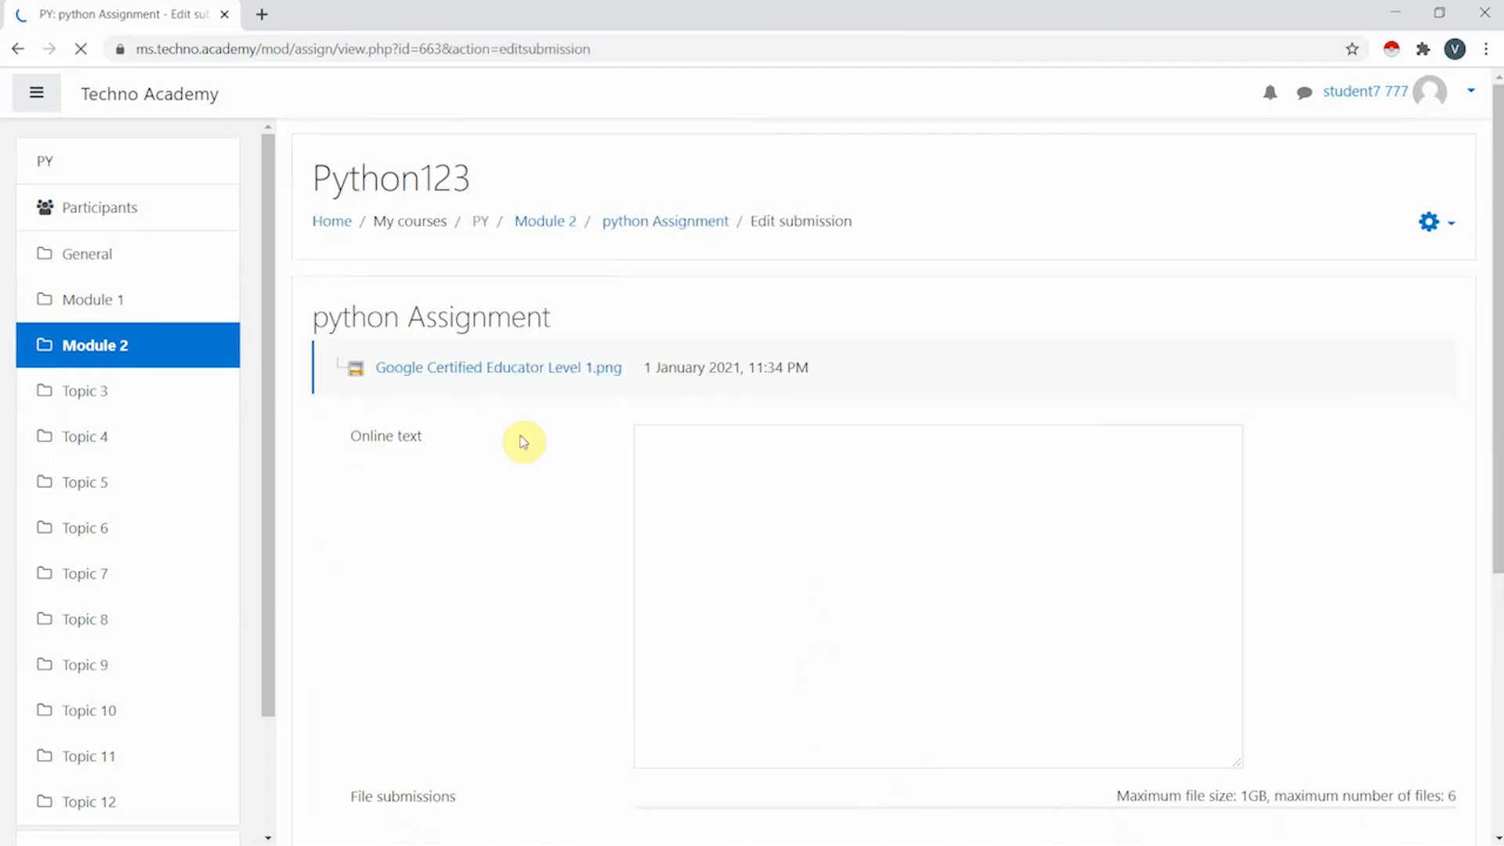
pyautogui.scroll(-1, 528, 400)
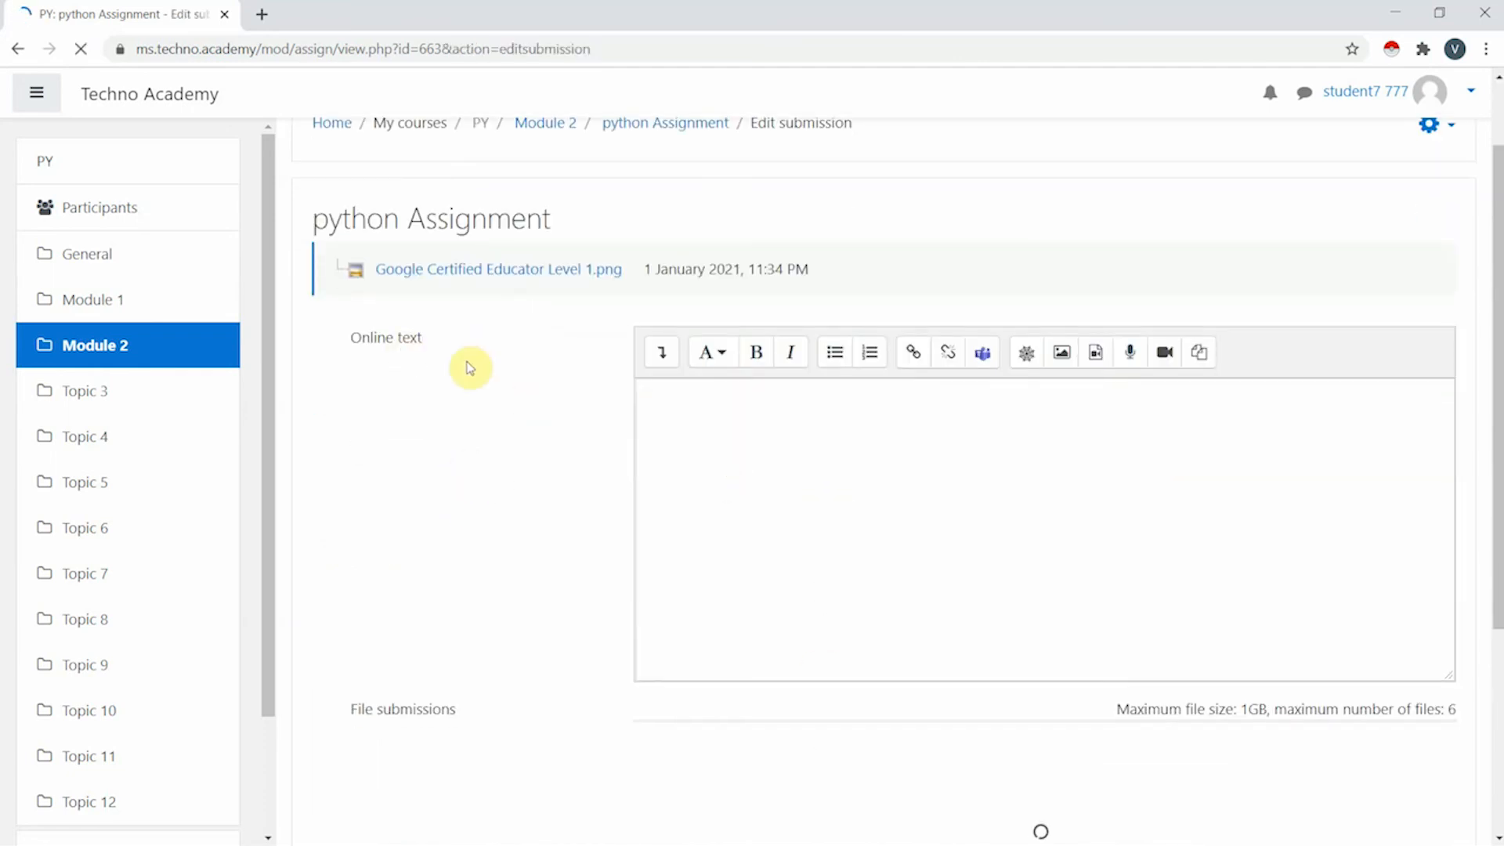
pyautogui.click(877, 466)
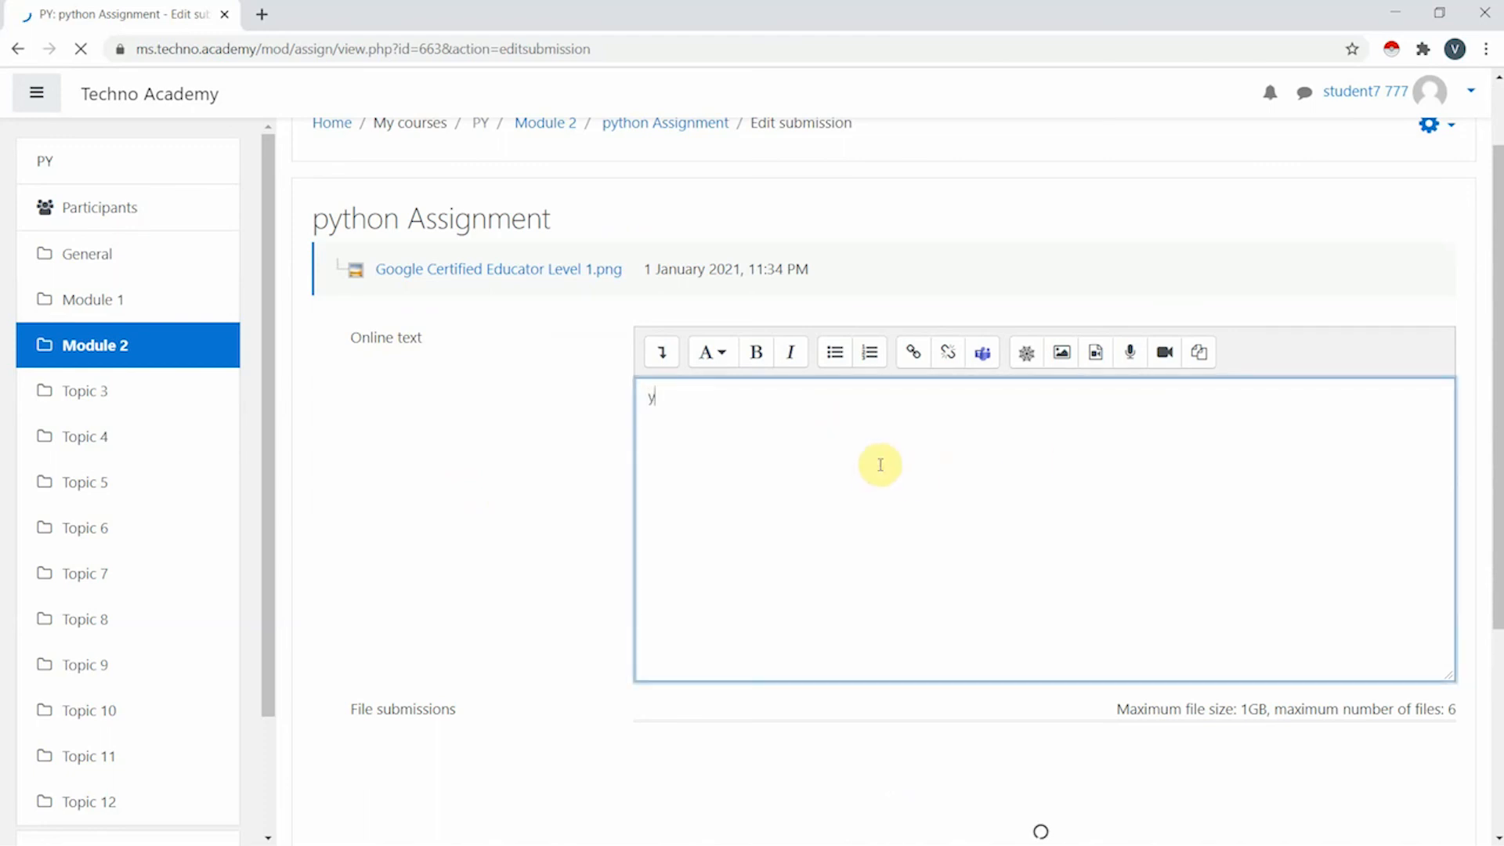
pyautogui.scroll(-3, 881, 464)
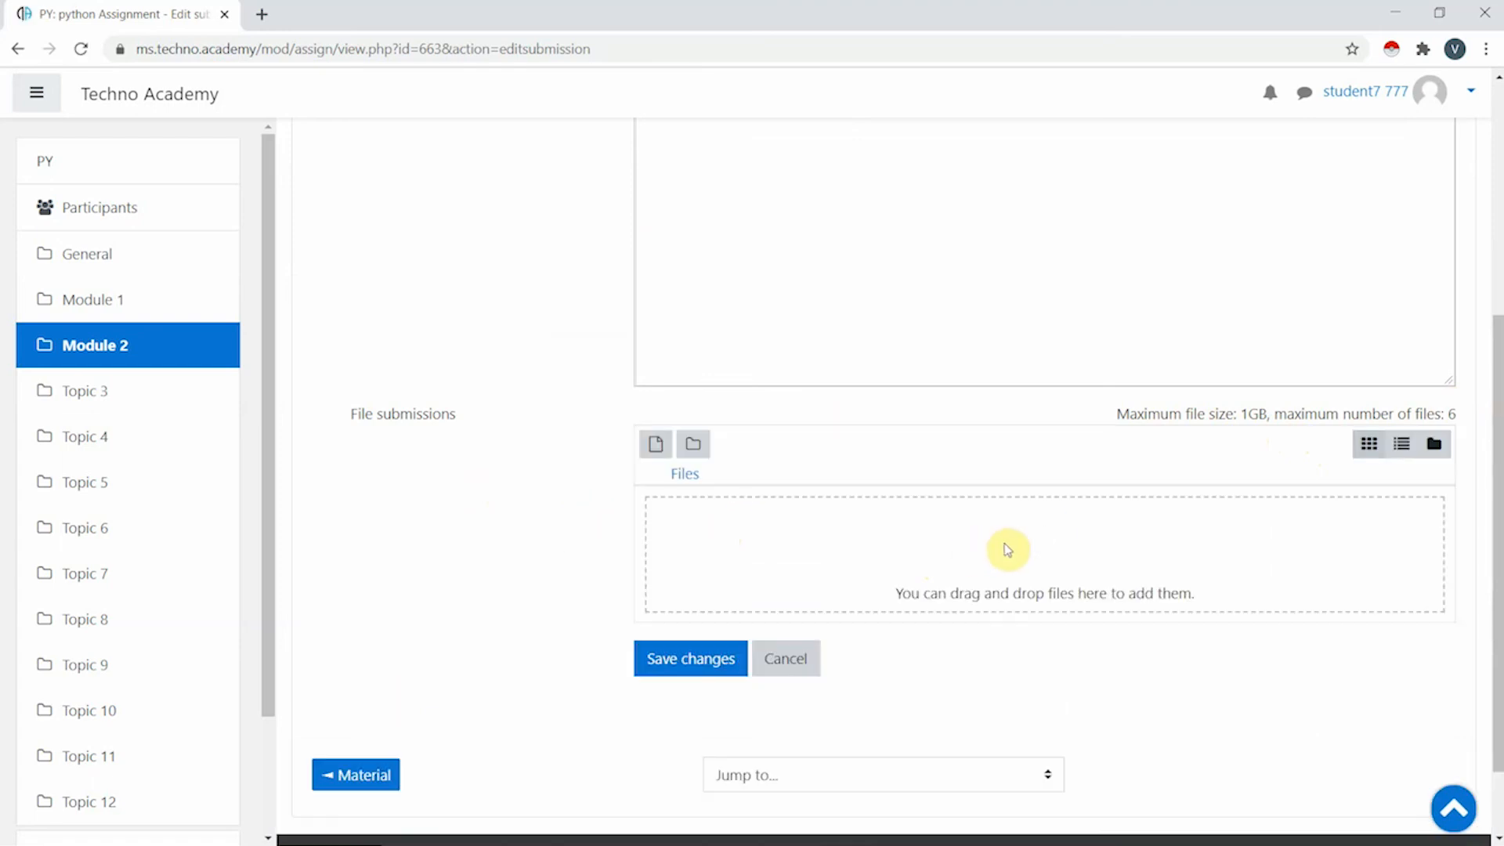
# - Open and close the file chooser, then leave the unsaved submission for the Techno Academy home page
pyautogui.click(657, 443)
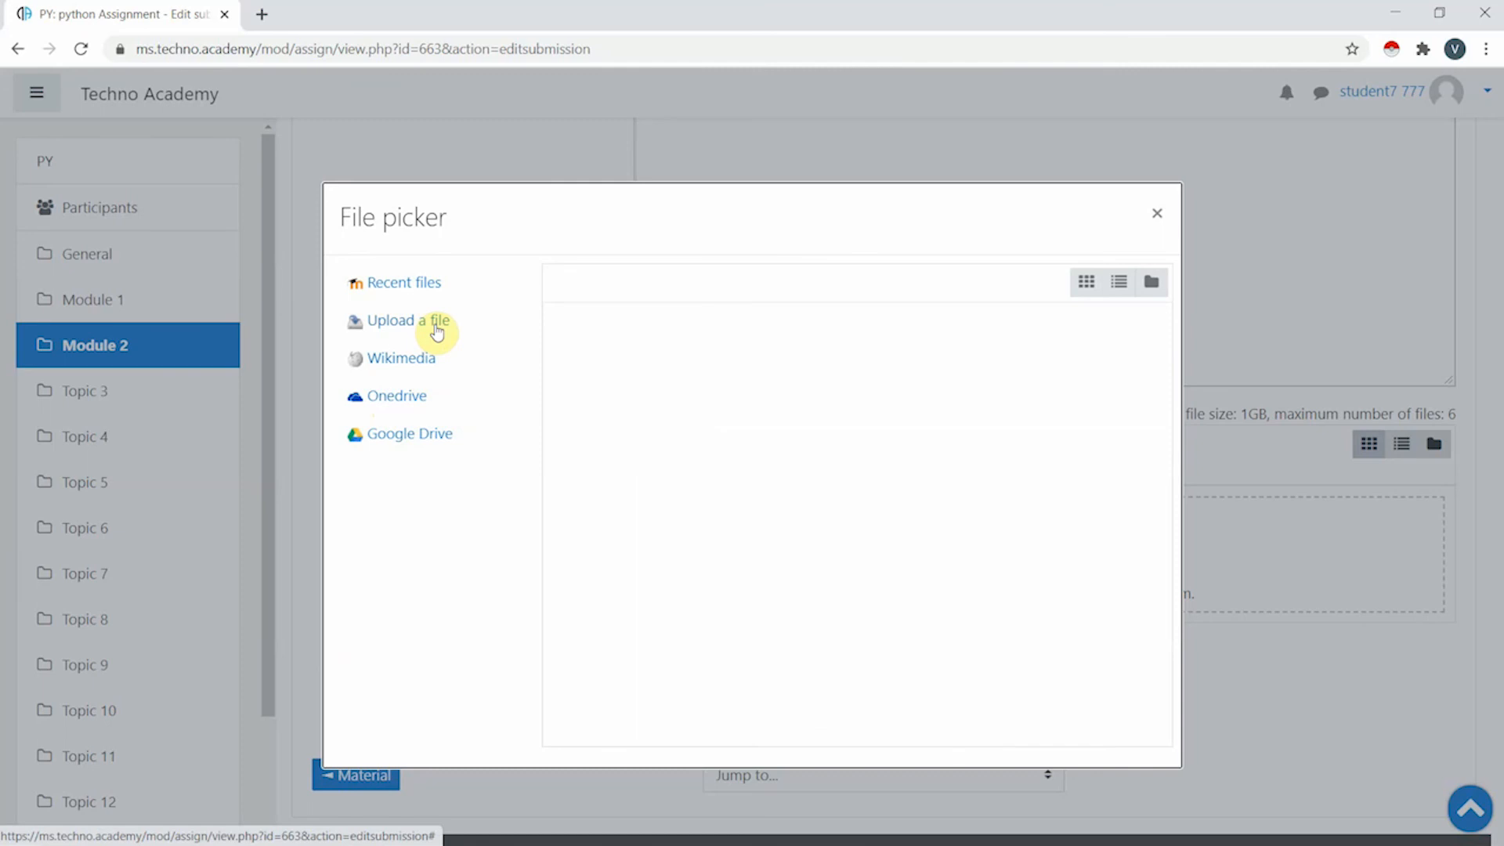
pyautogui.click(1157, 213)
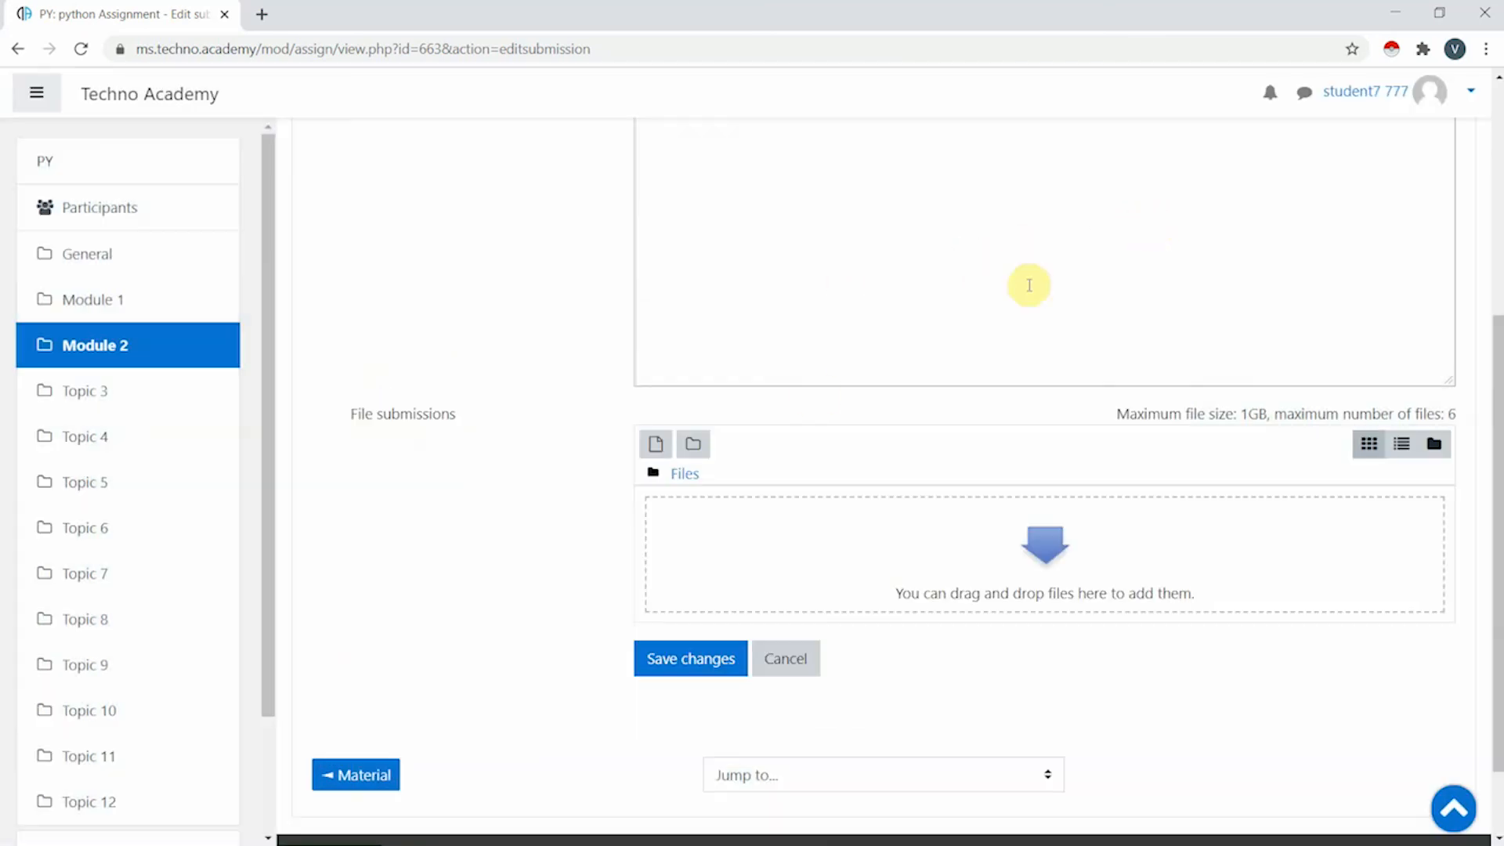
pyautogui.scroll(-2, 784, 463)
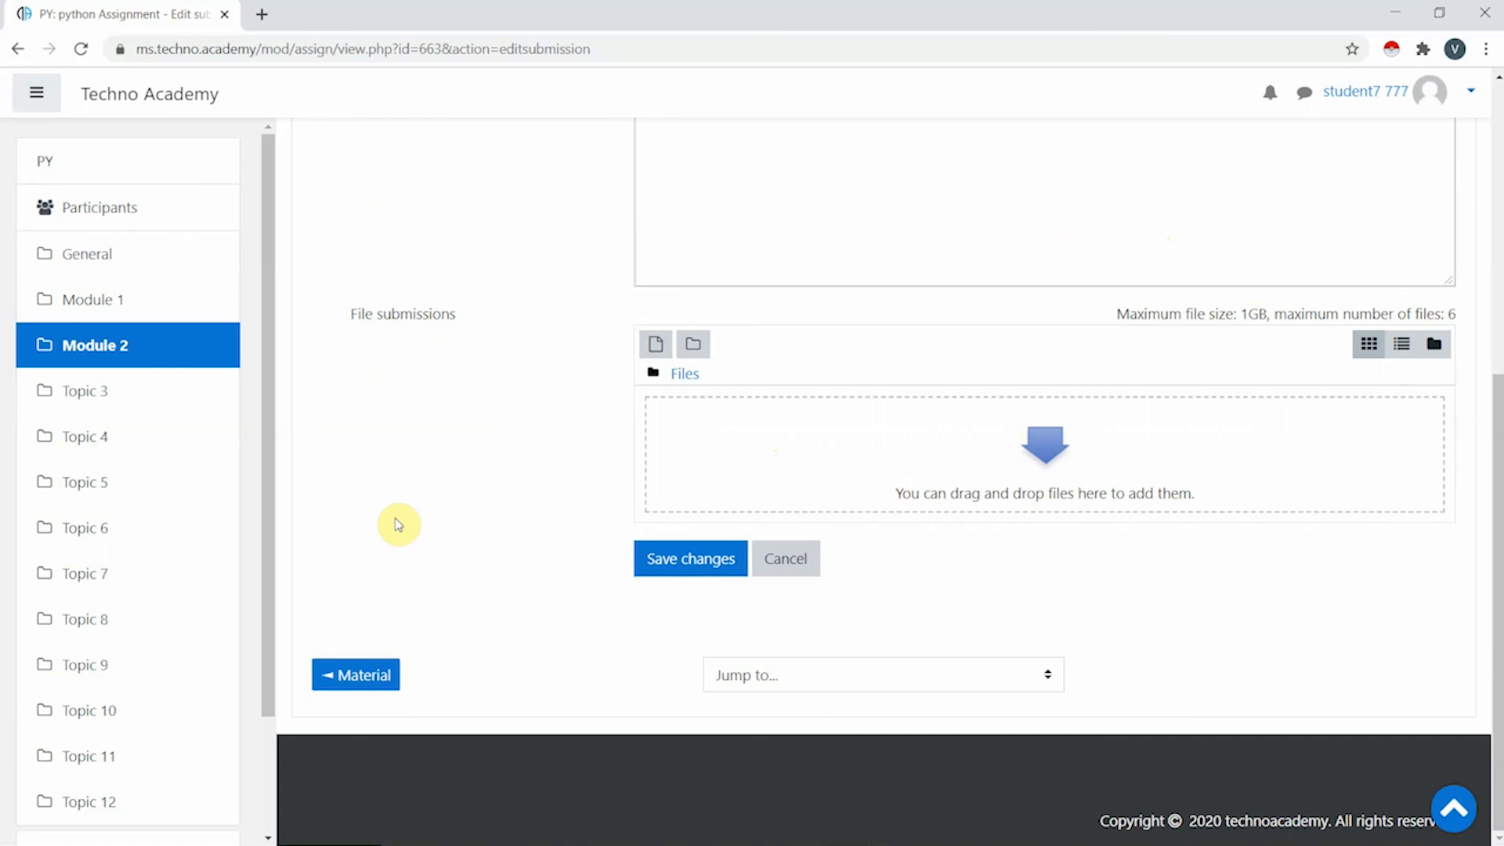
pyautogui.scroll(5, 399, 524)
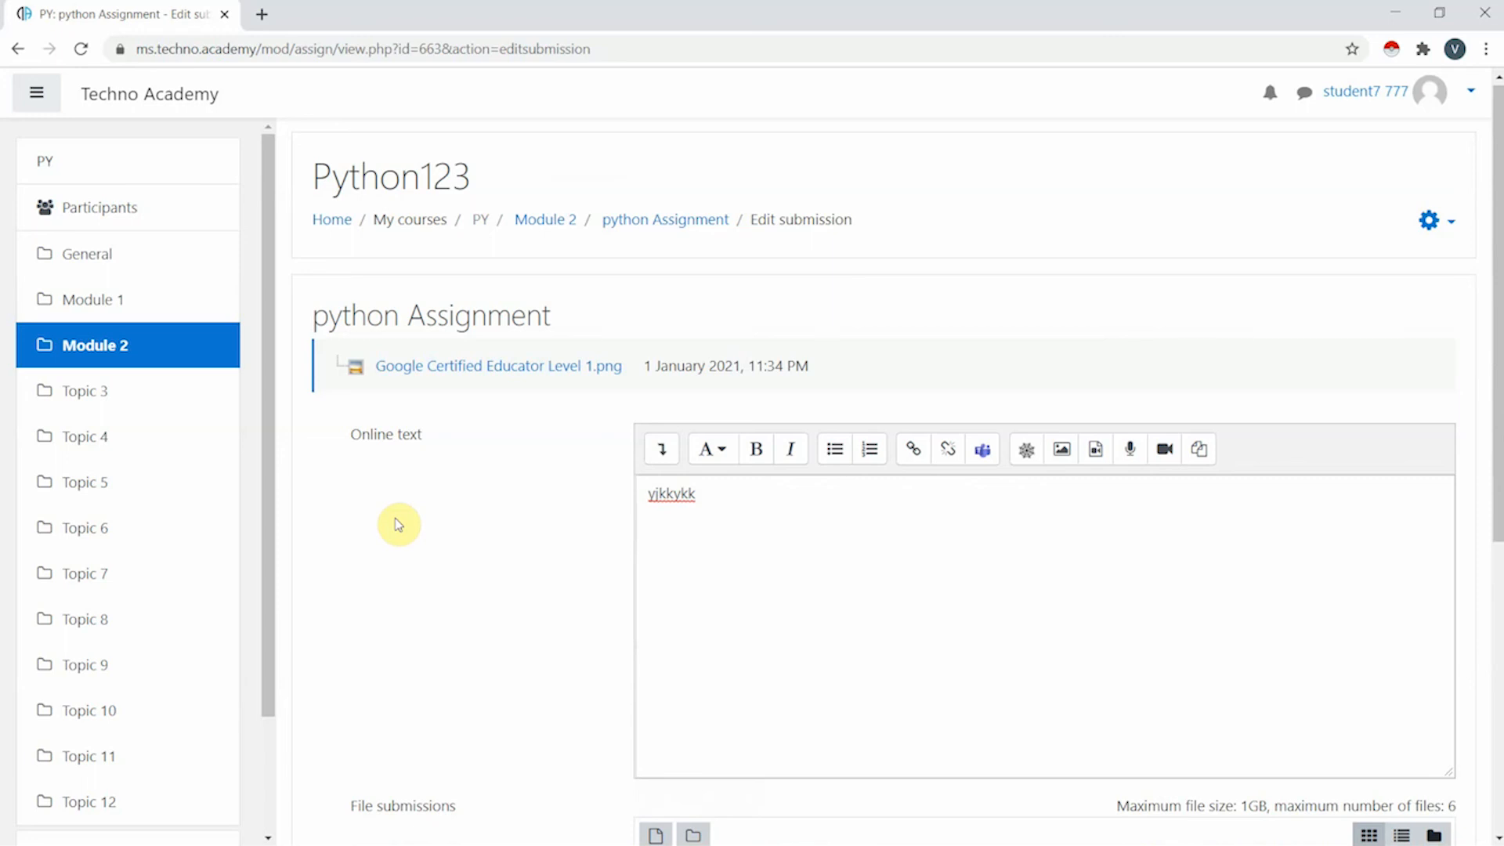
pyautogui.click(165, 96)
pyautogui.click(878, 163)
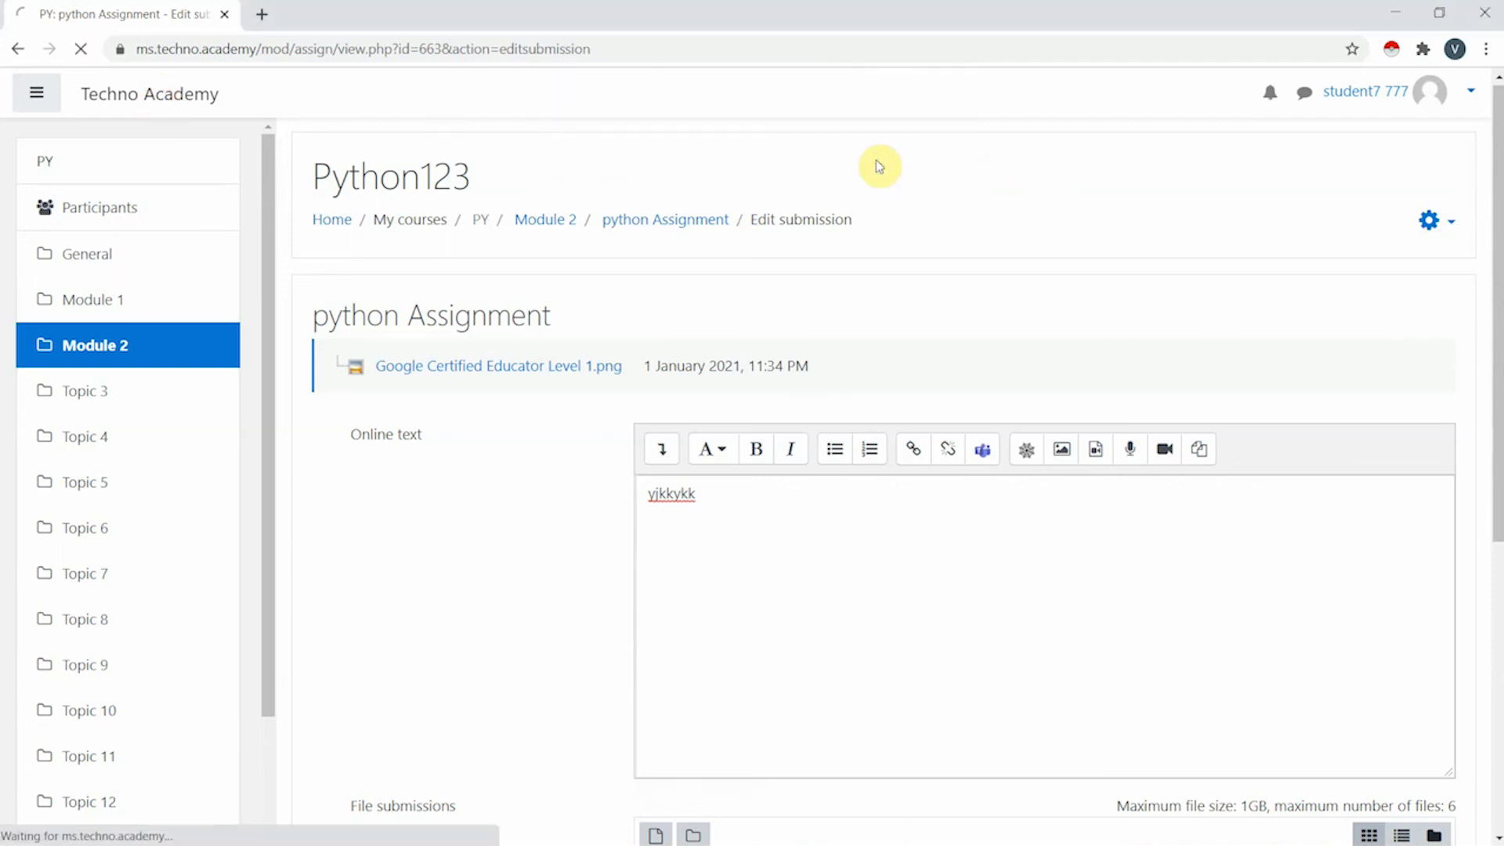